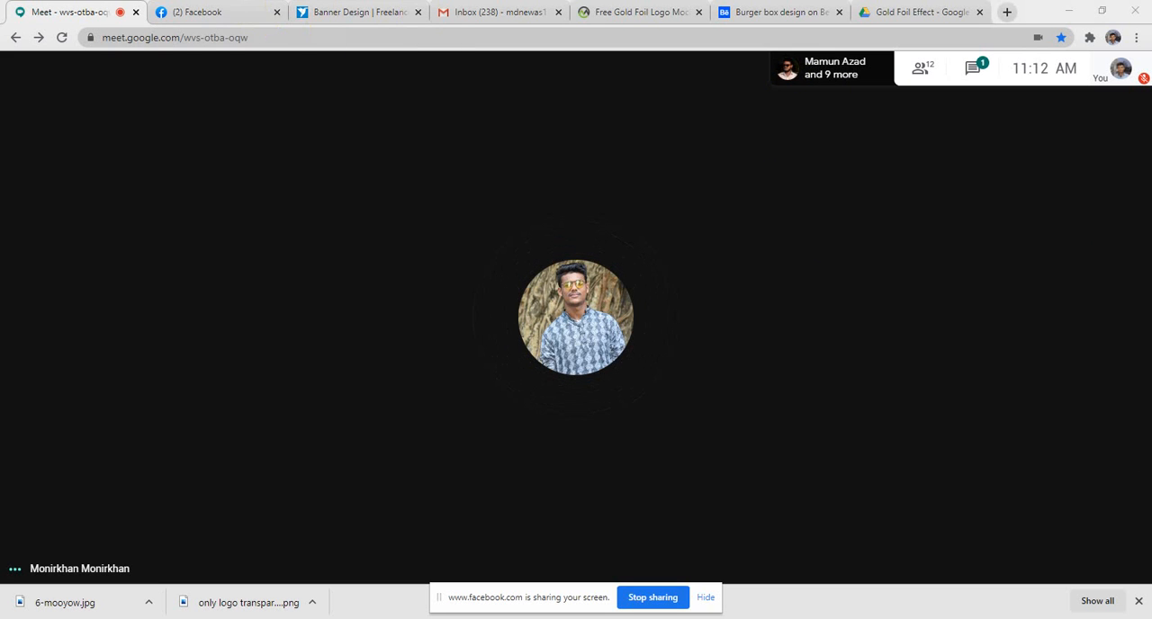
- Bring the Messenger call window to the front and close it to end the call and its screen sharing
left_click(186, 0)
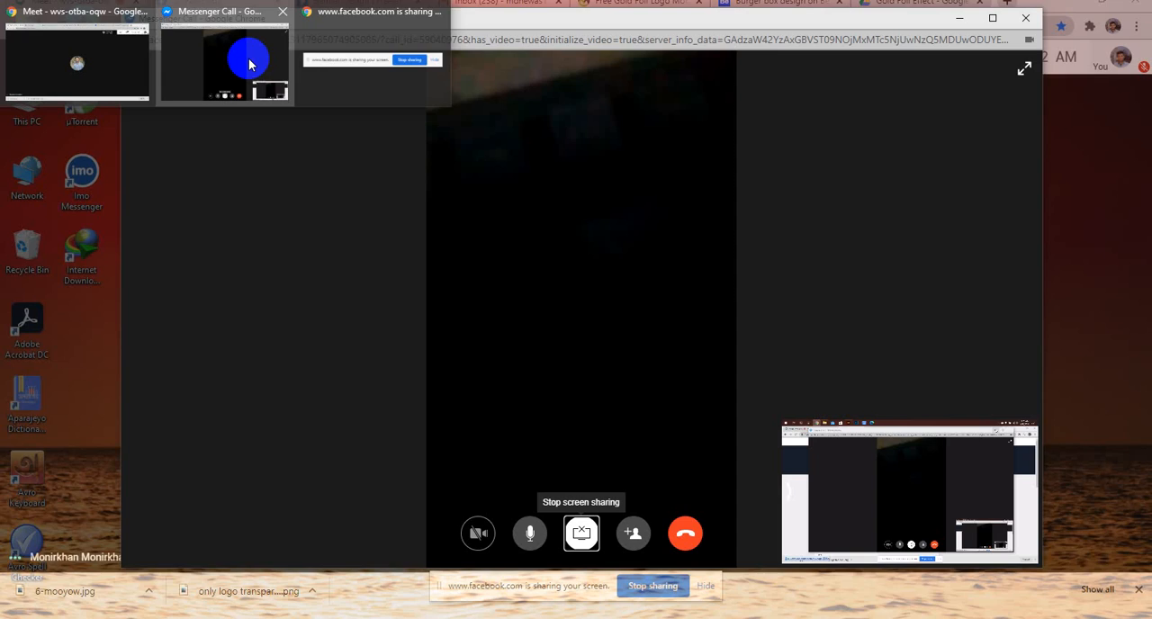
left_click(249, 61)
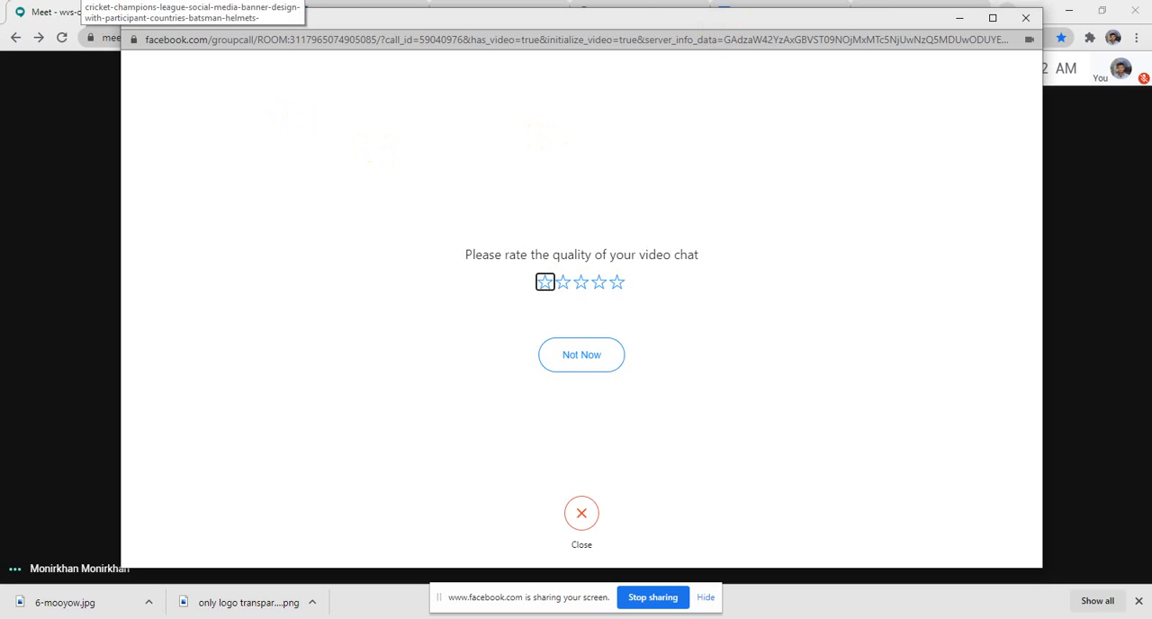
left_click(1024, 17)
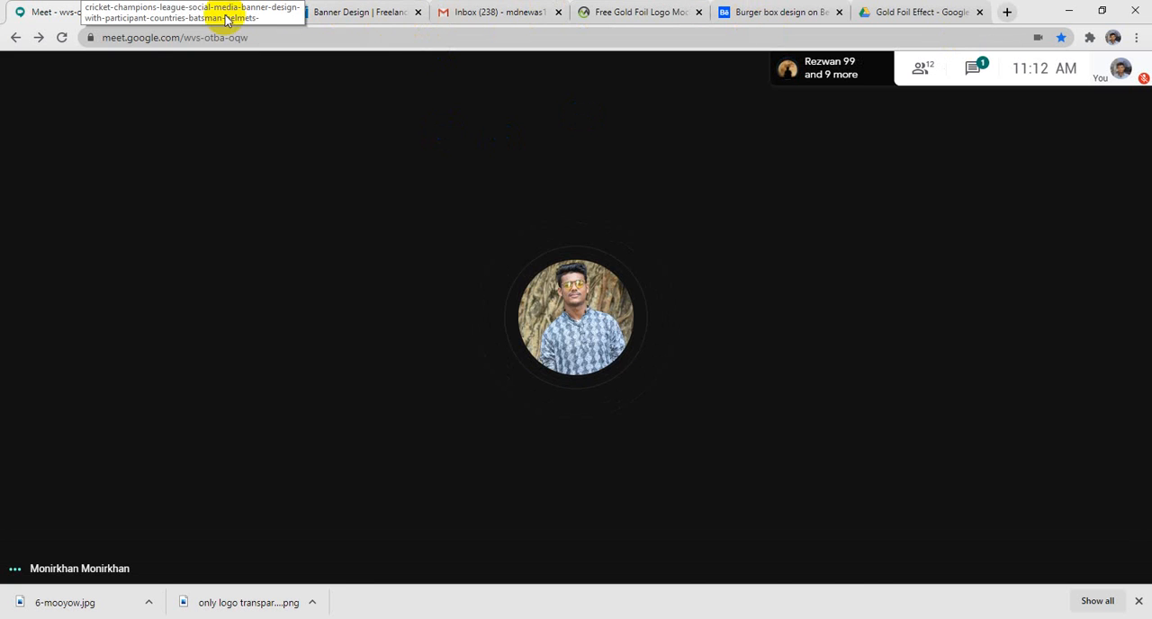
- Switch to Gmail, open the "book cover" conversation and start a reply to its latest message
left_click(332, 14)
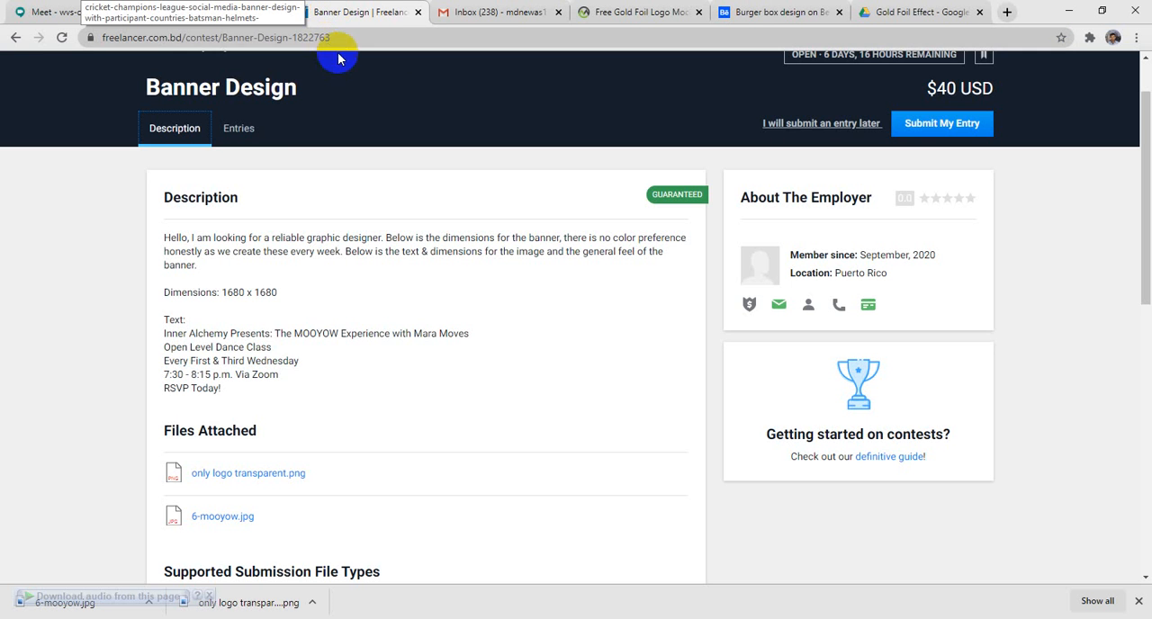
left_click(458, 13)
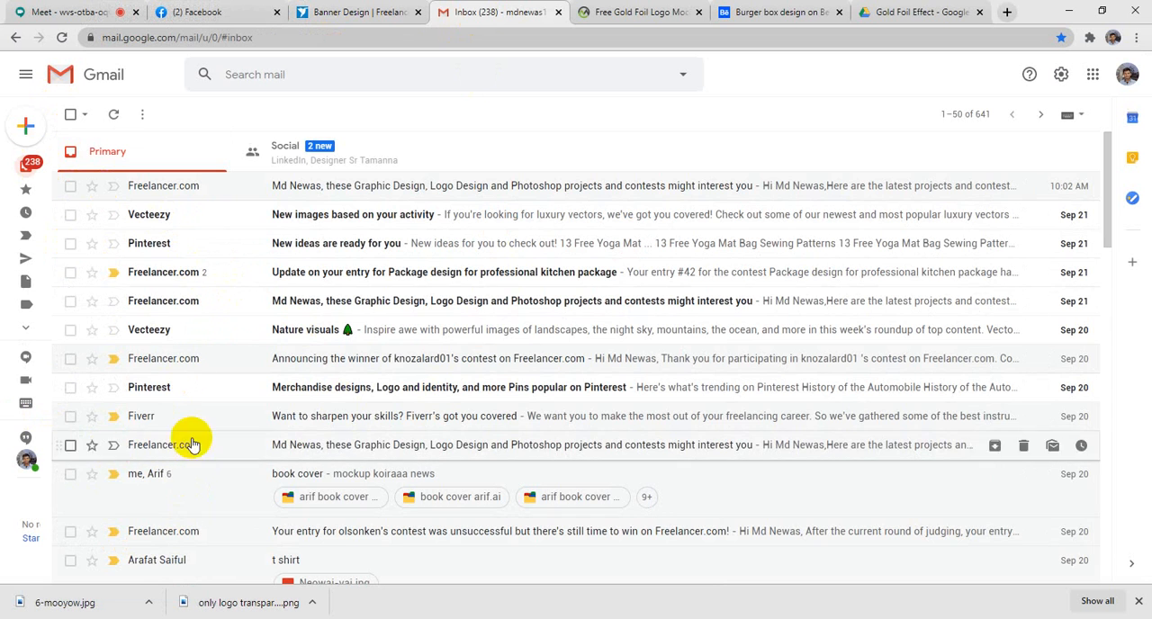
left_click(664, 518)
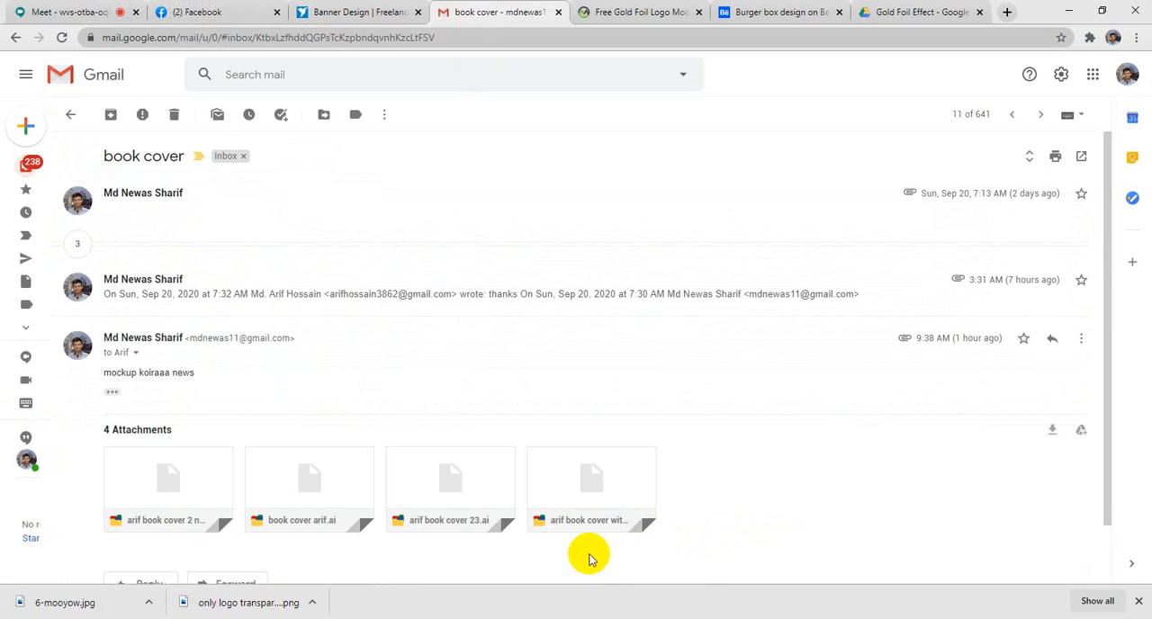
scroll(586, 555, "down", 2)
left_click(153, 517)
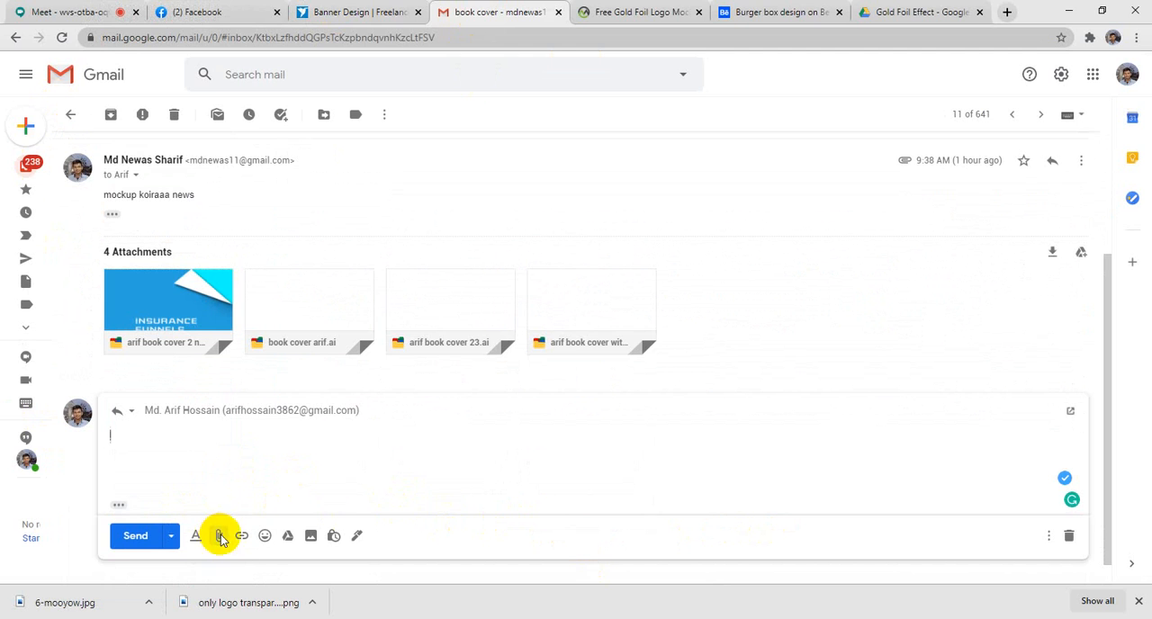
- Attach the "book cover 23" Illustrator file from the Downloads folder to the reply
left_click(219, 535)
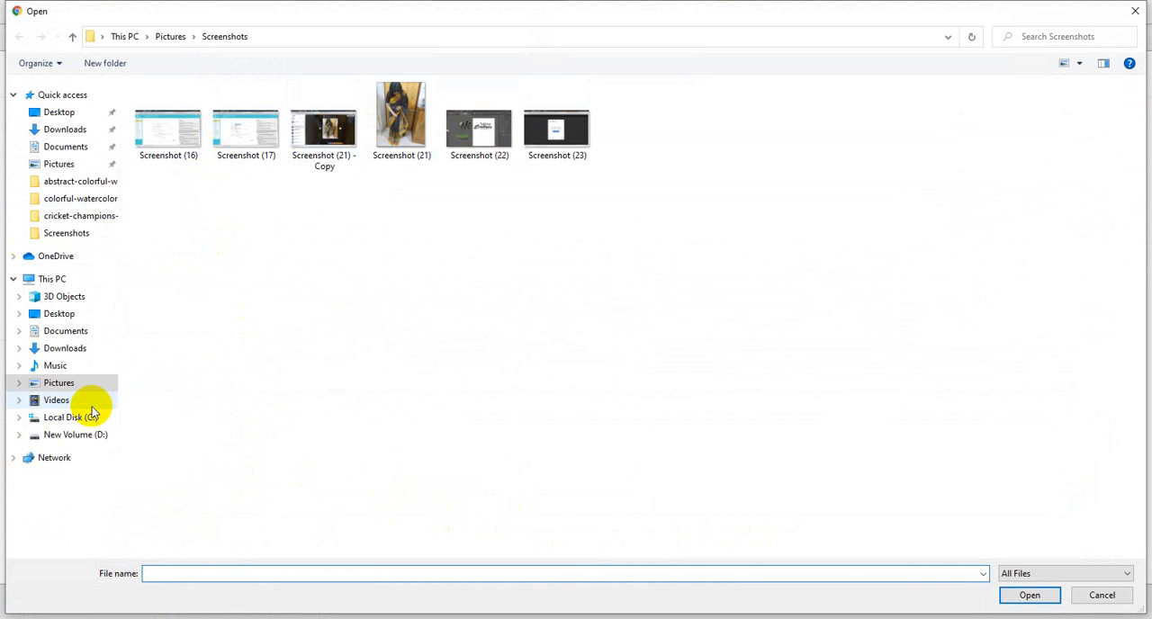
left_click(110, 348)
left_click(153, 135)
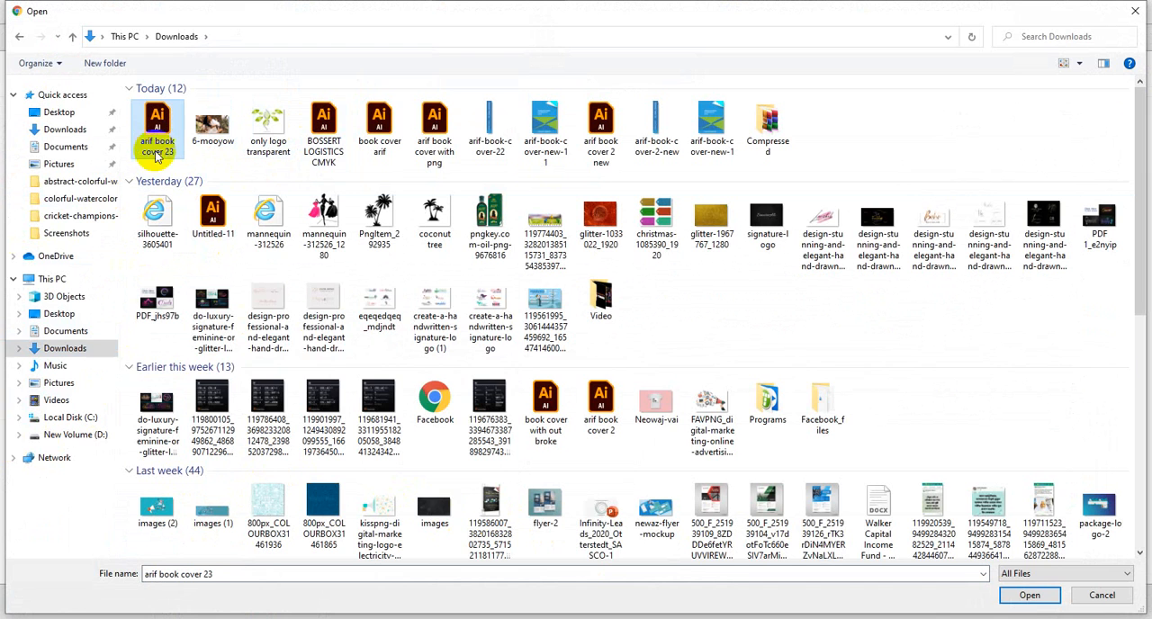
left_click(1029, 594)
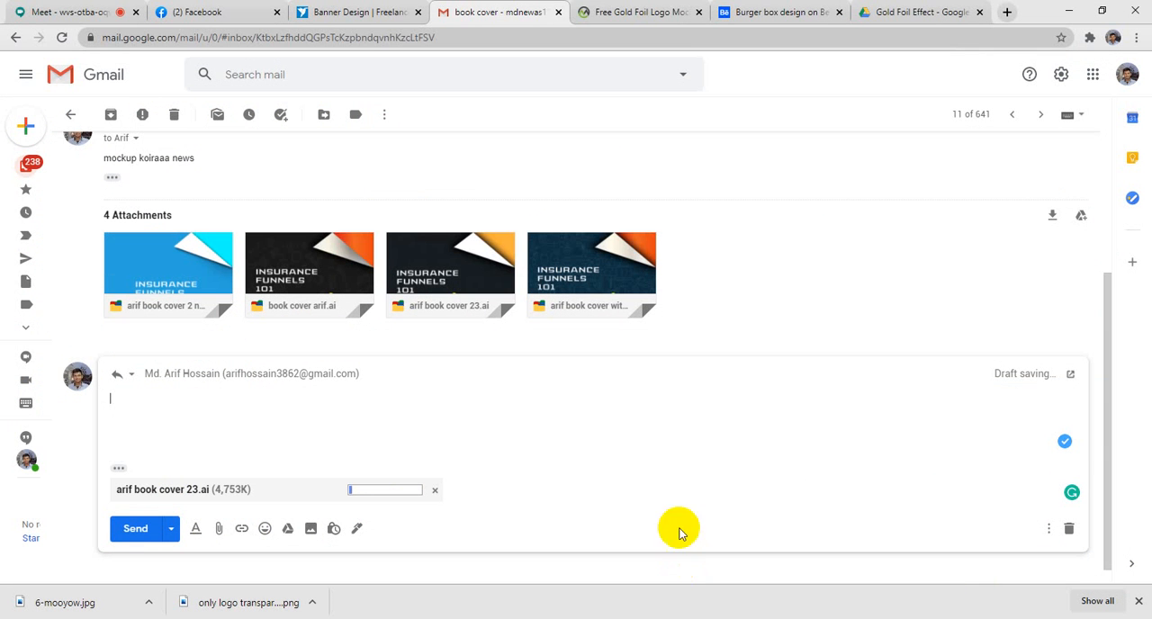
- Check the attachment's upload progress in Gmail and read the chat in the Google Meet call
left_click(104, 12)
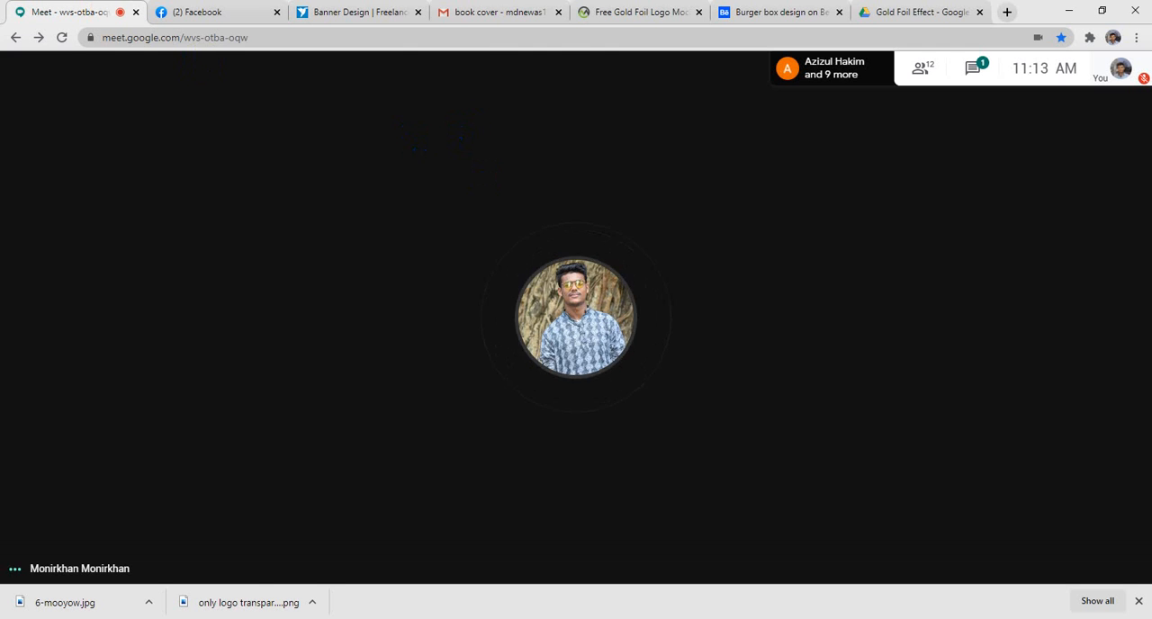
left_click(504, 12)
mouse_move(638, 257)
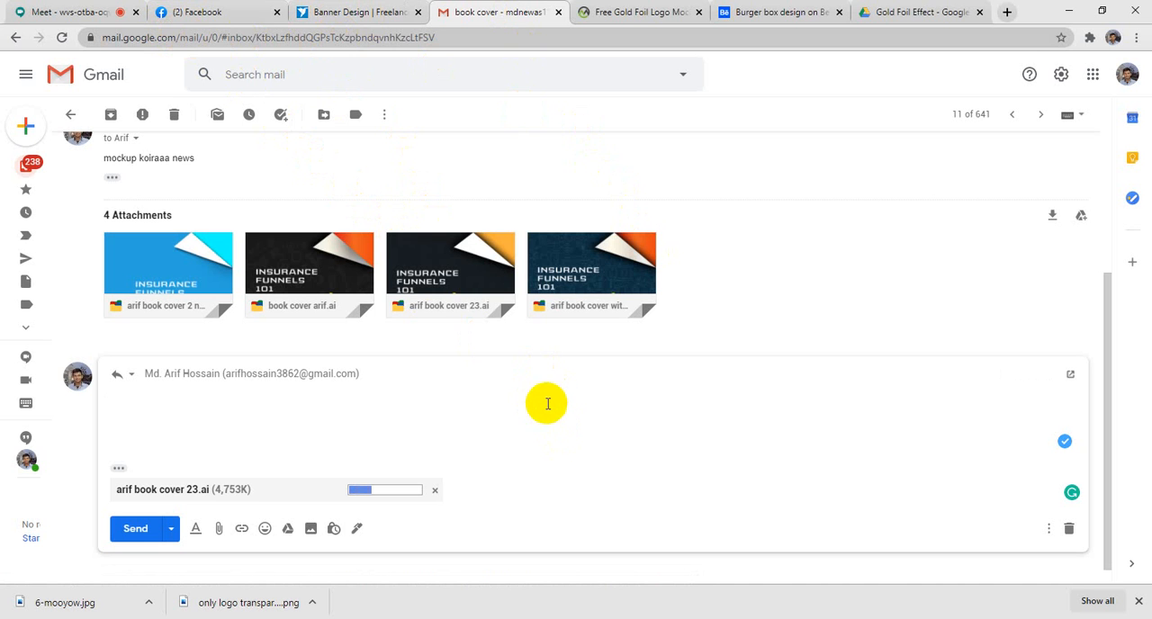
left_click(96, 16)
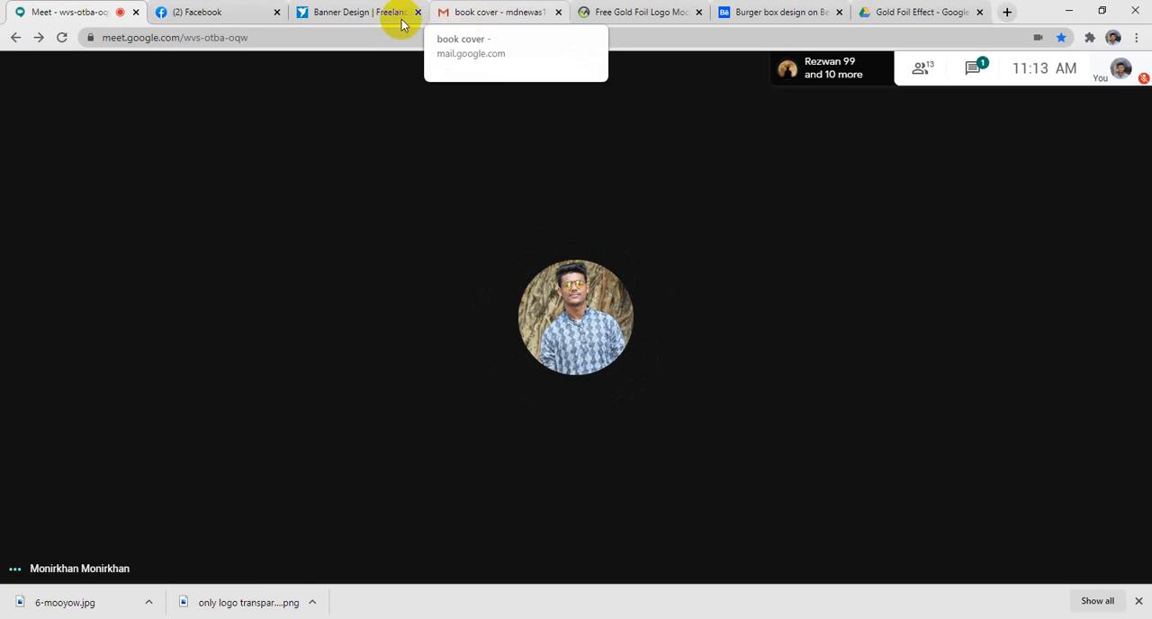
left_click(467, 22)
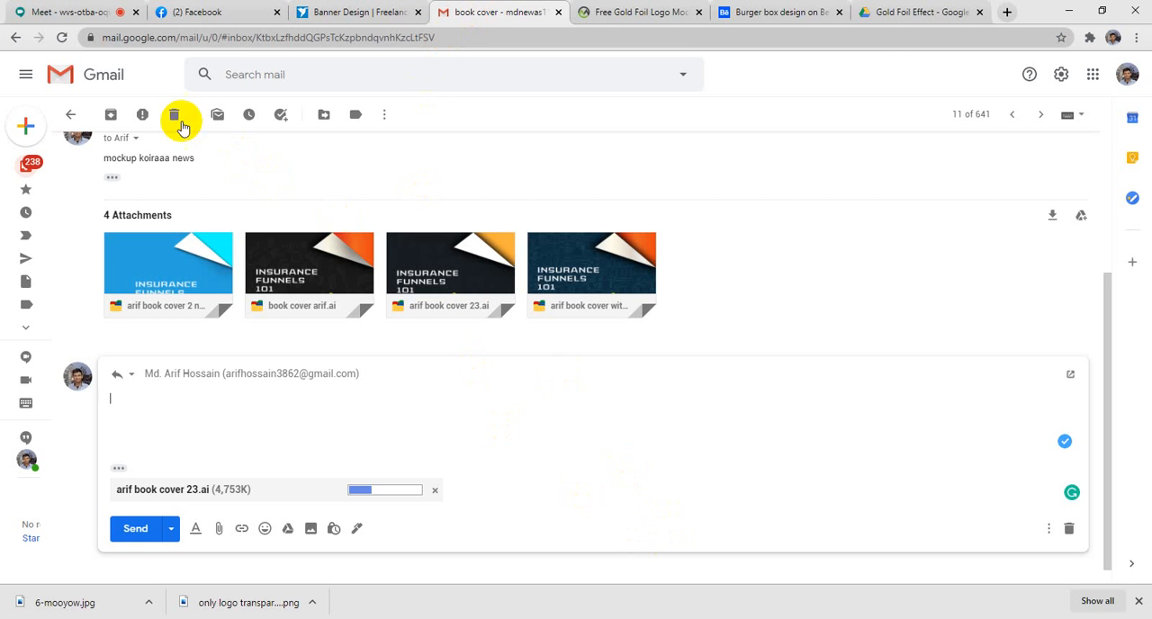
left_click(40, 14)
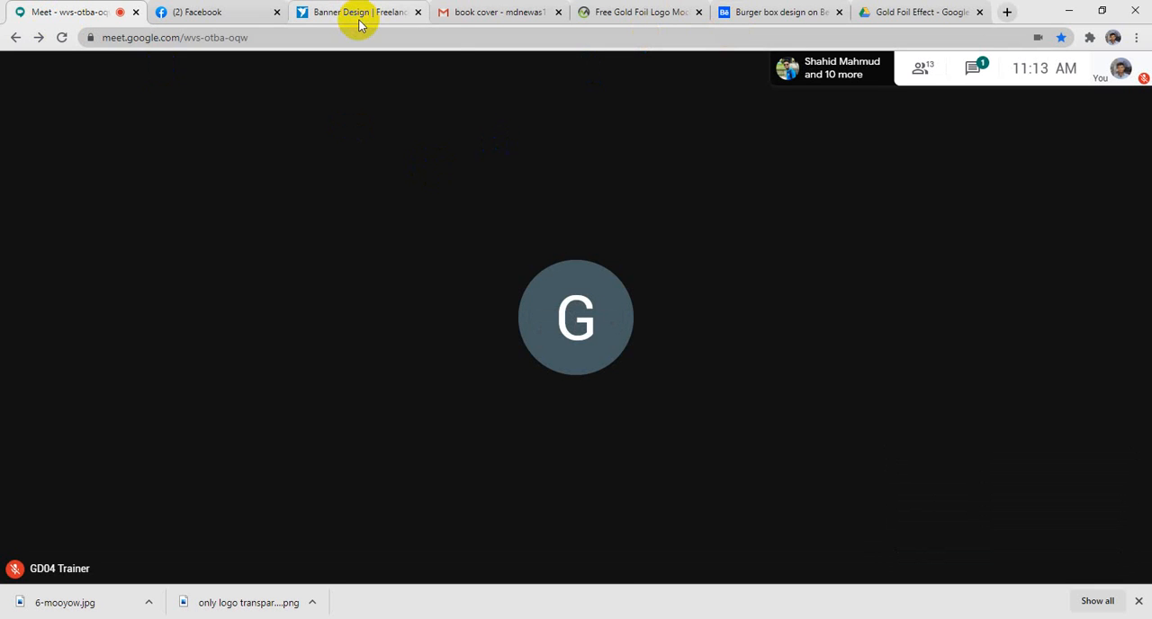
left_click(972, 79)
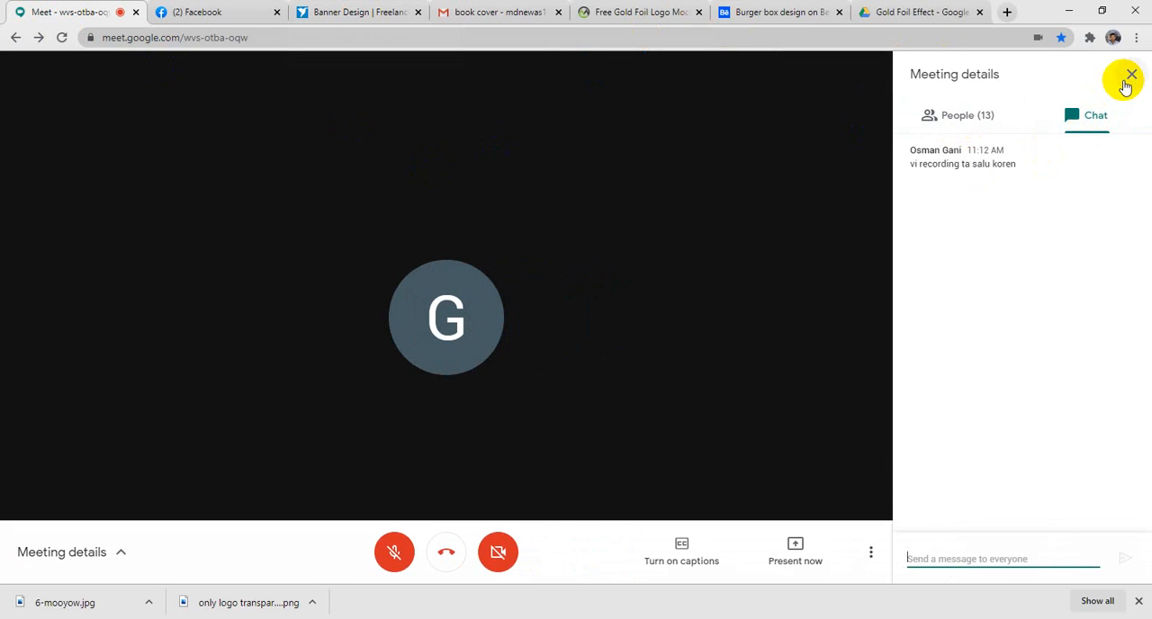
left_click(1128, 80)
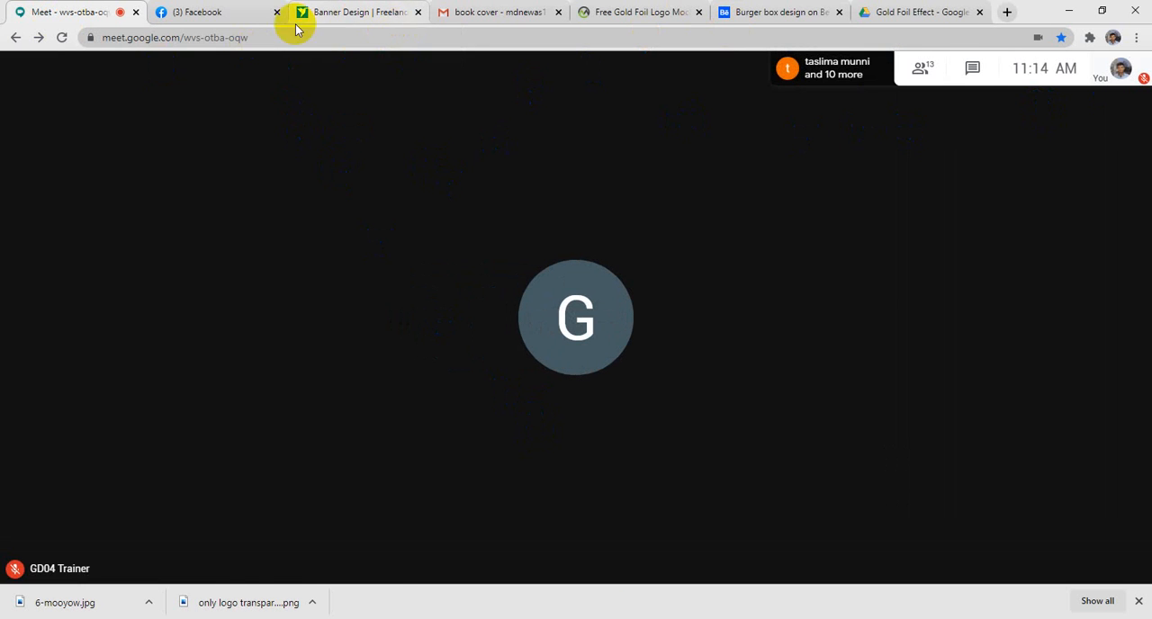
- Check the Gmail upload again and view the list of participants in the Google Meet call
left_click(481, 15)
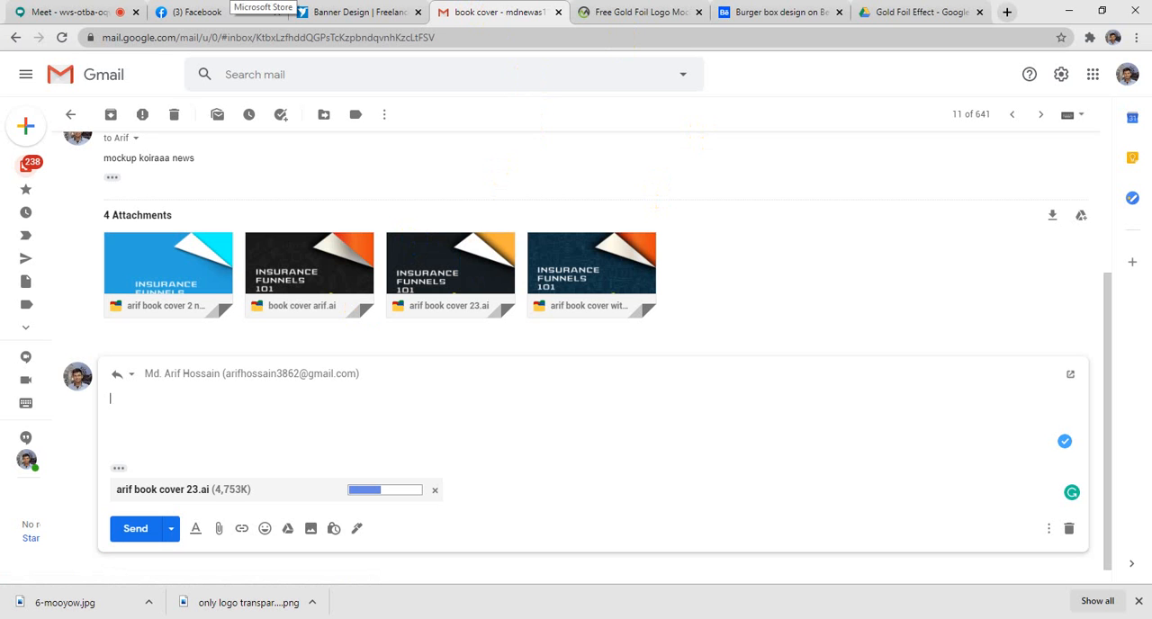
left_click(33, 13)
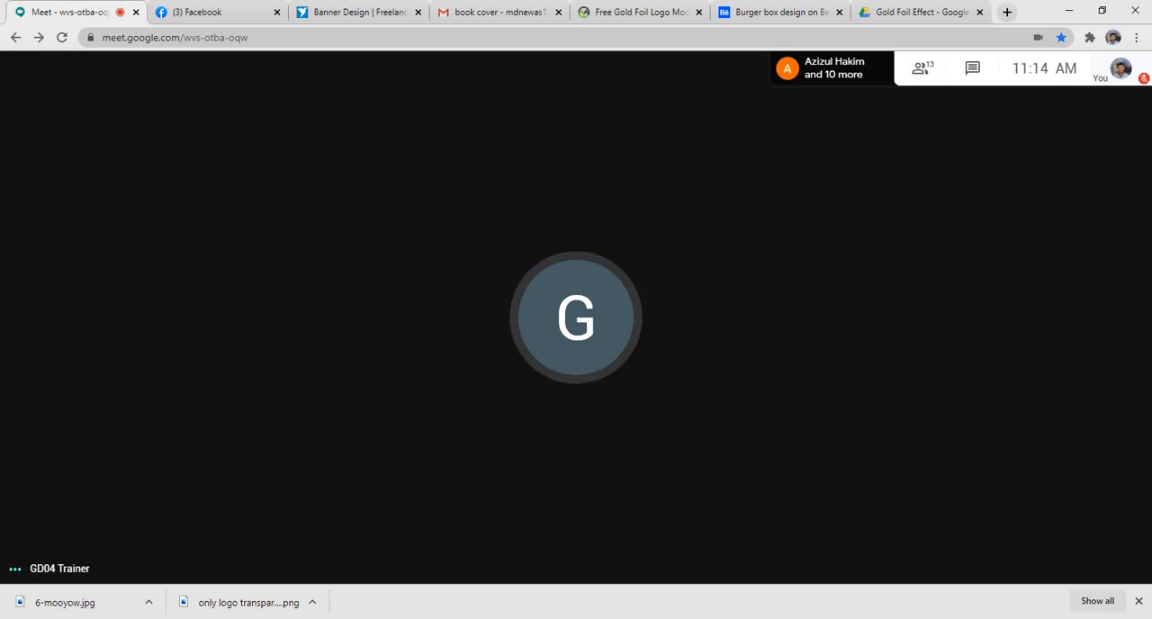
left_click(924, 68)
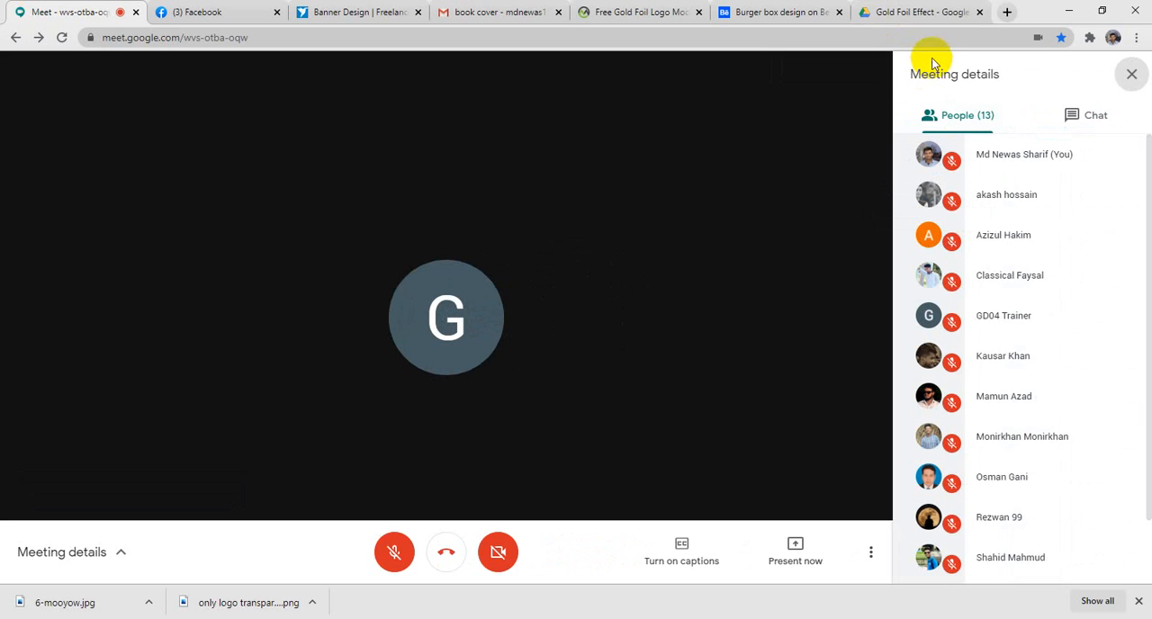
left_click(1134, 77)
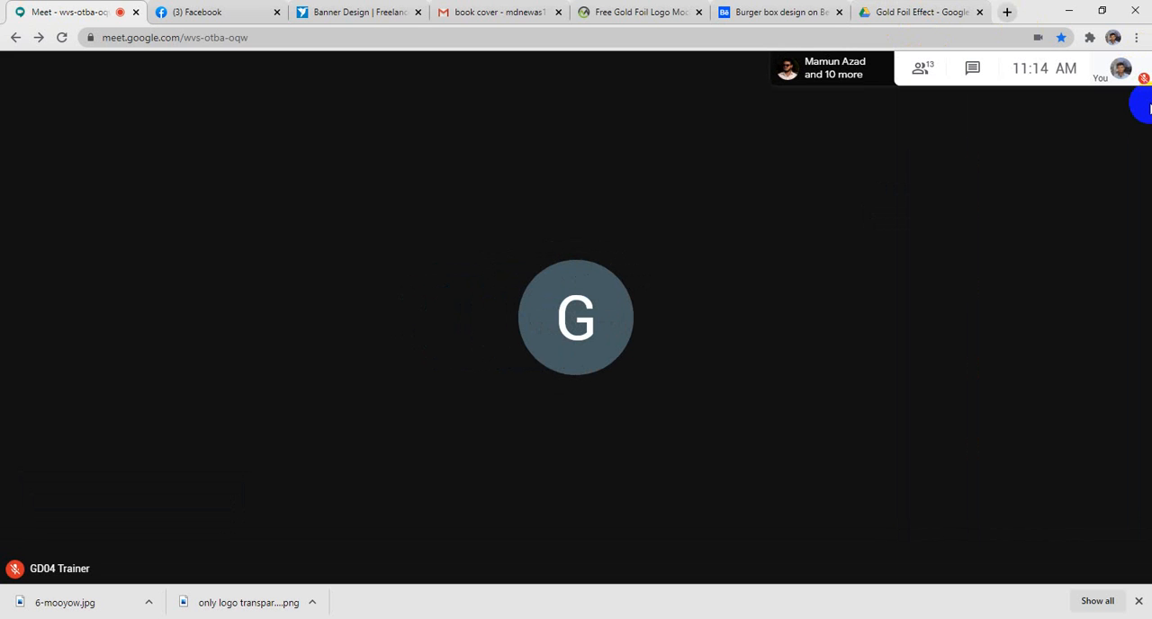
- Return to the Gmail reply and send it with the attached book cover file
left_click(492, 16)
mouse_move(609, 270)
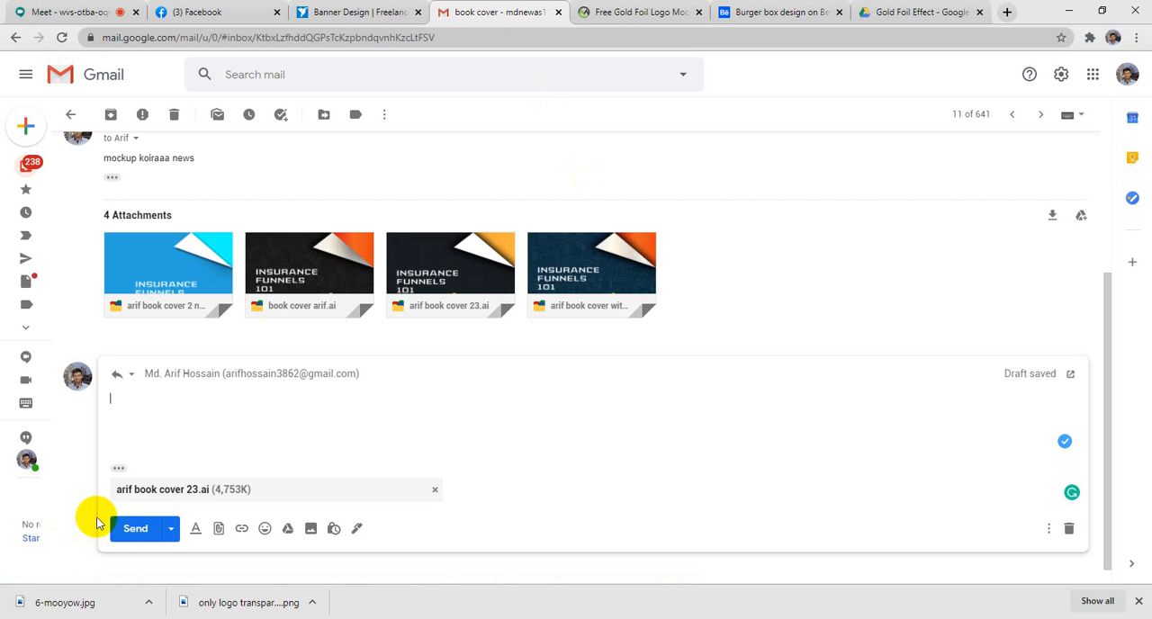
left_click(151, 529)
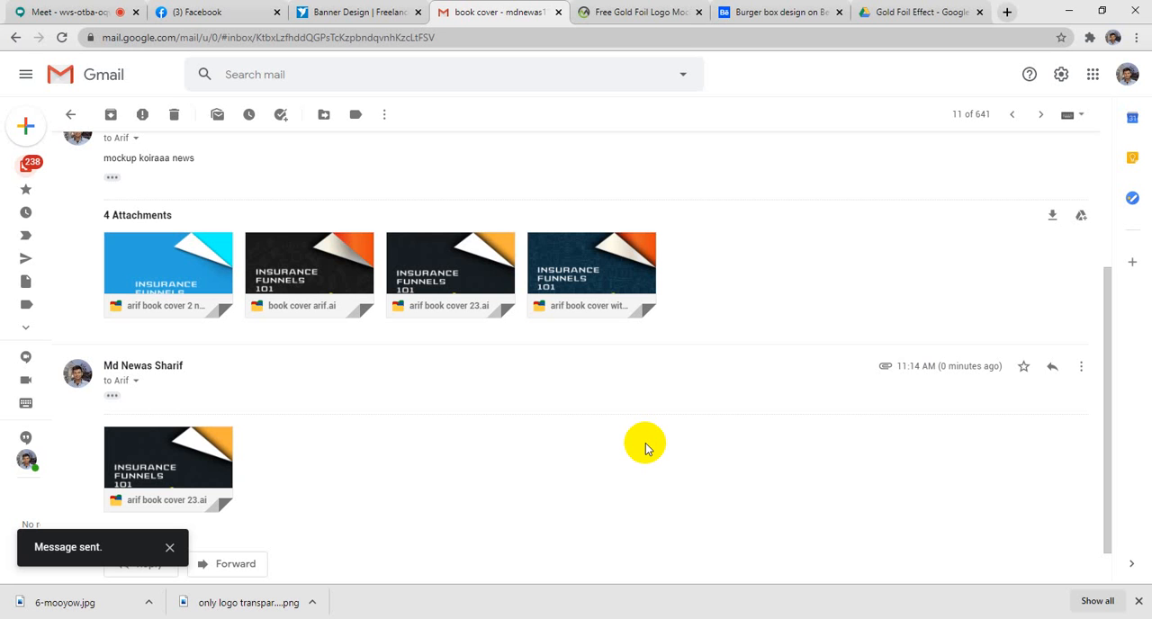
- Preview both pages of the book cover attachment in the sent reply, then close the preview
mouse_move(141, 496)
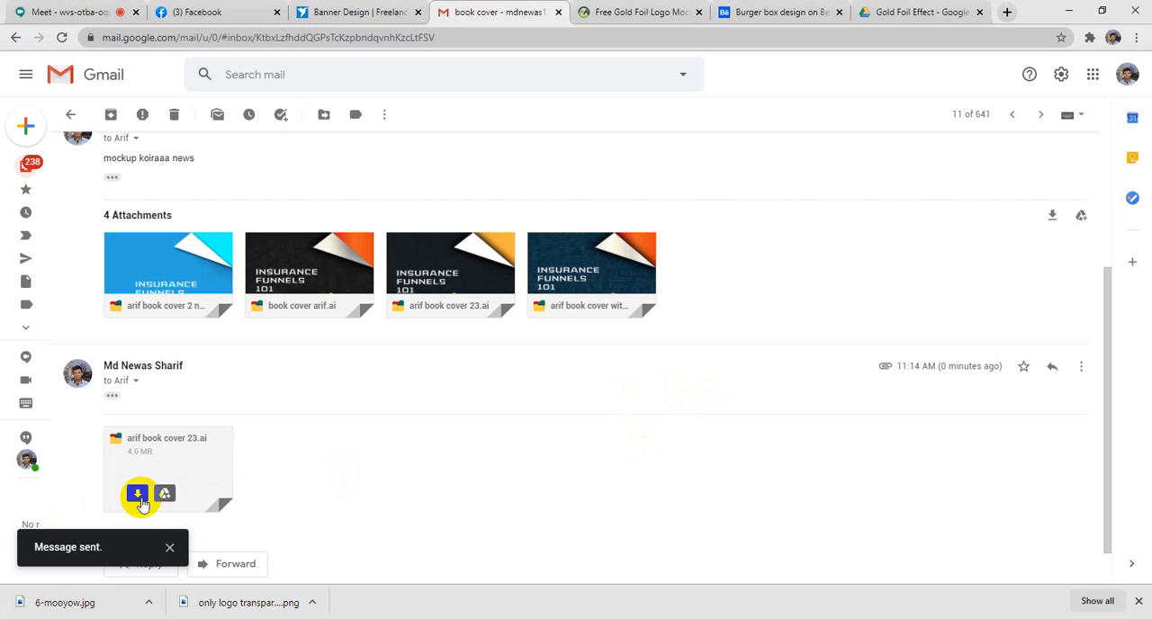
left_click(229, 465)
scroll(576, 468, "down", 5)
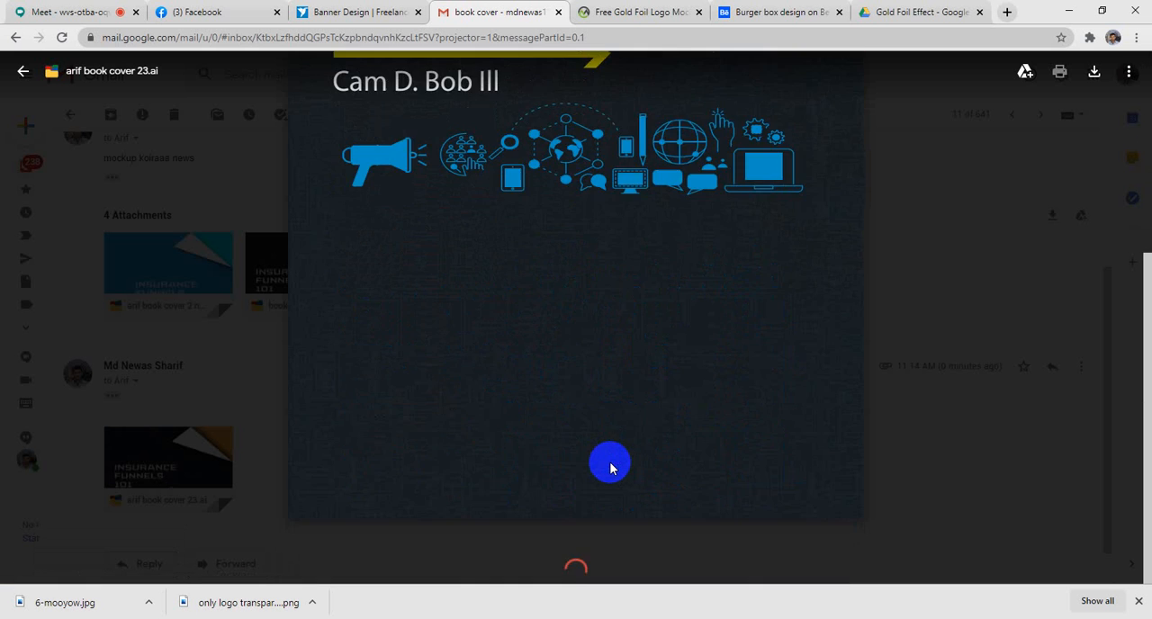
scroll(606, 472, "down", 10)
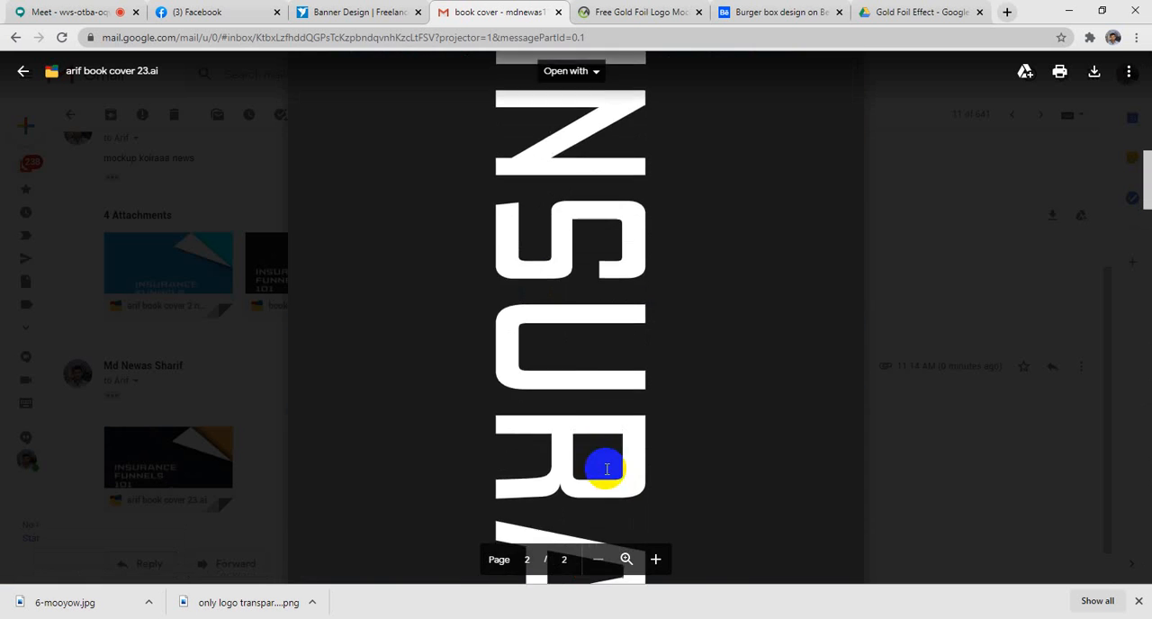
scroll(605, 468, "down", 10)
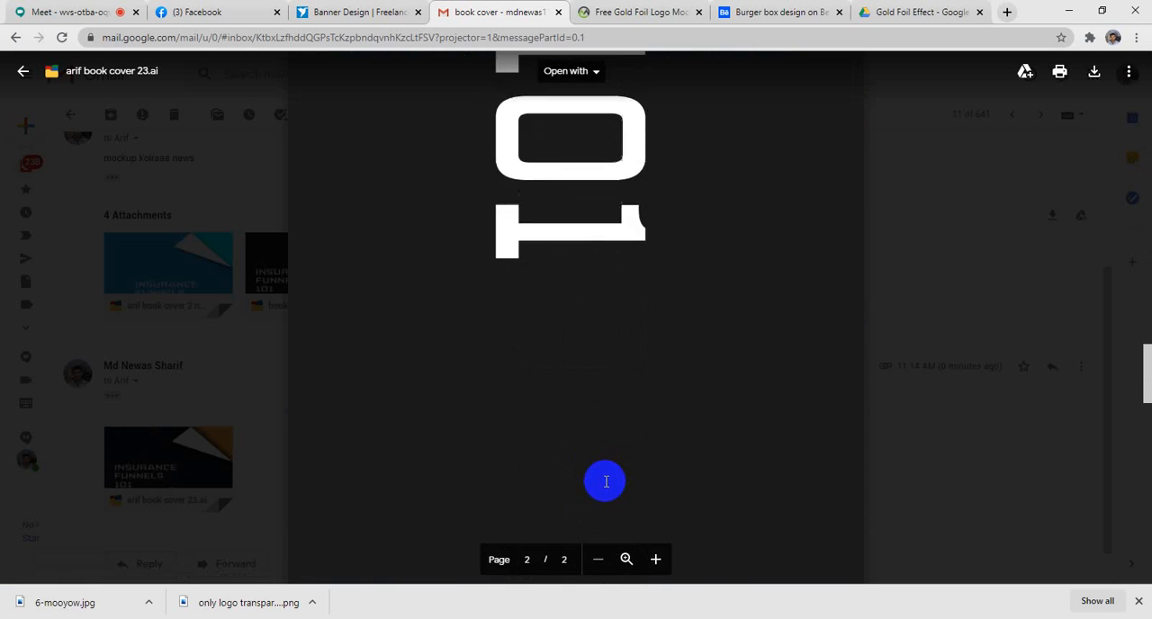
scroll(603, 495, "down", 10)
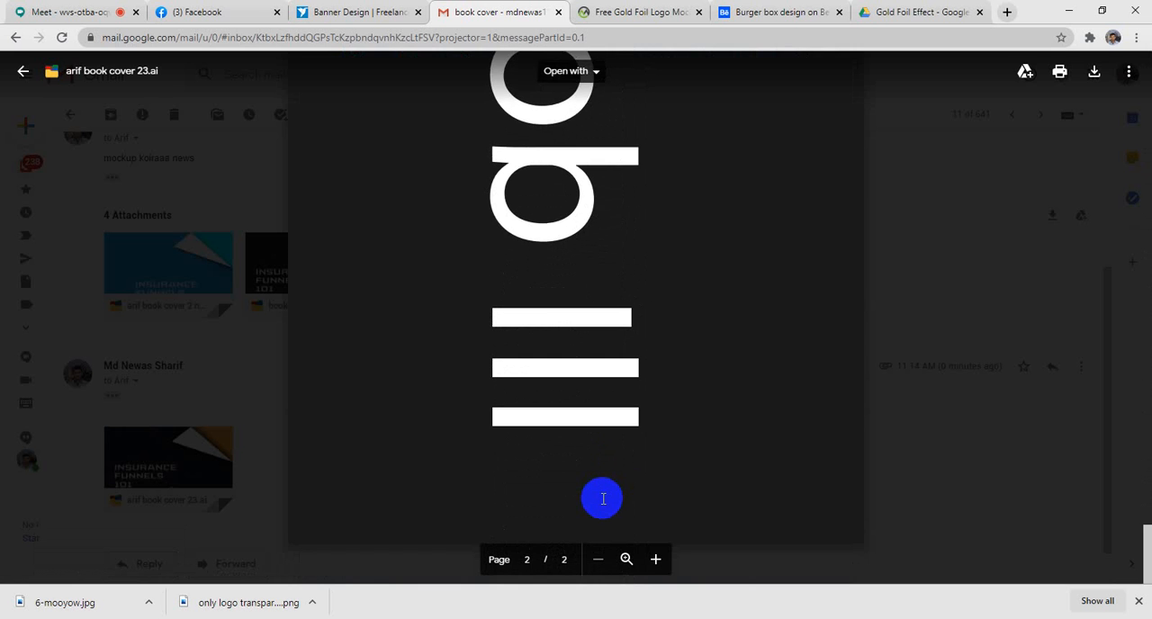
scroll(598, 495, "up", 15)
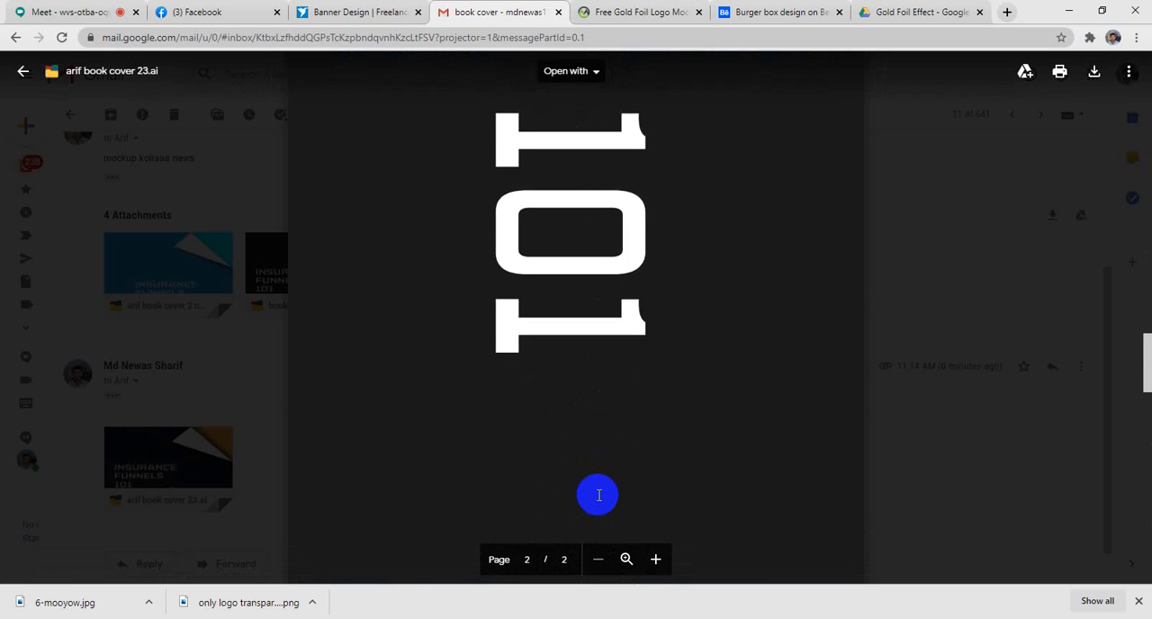
scroll(598, 496, "up", 15)
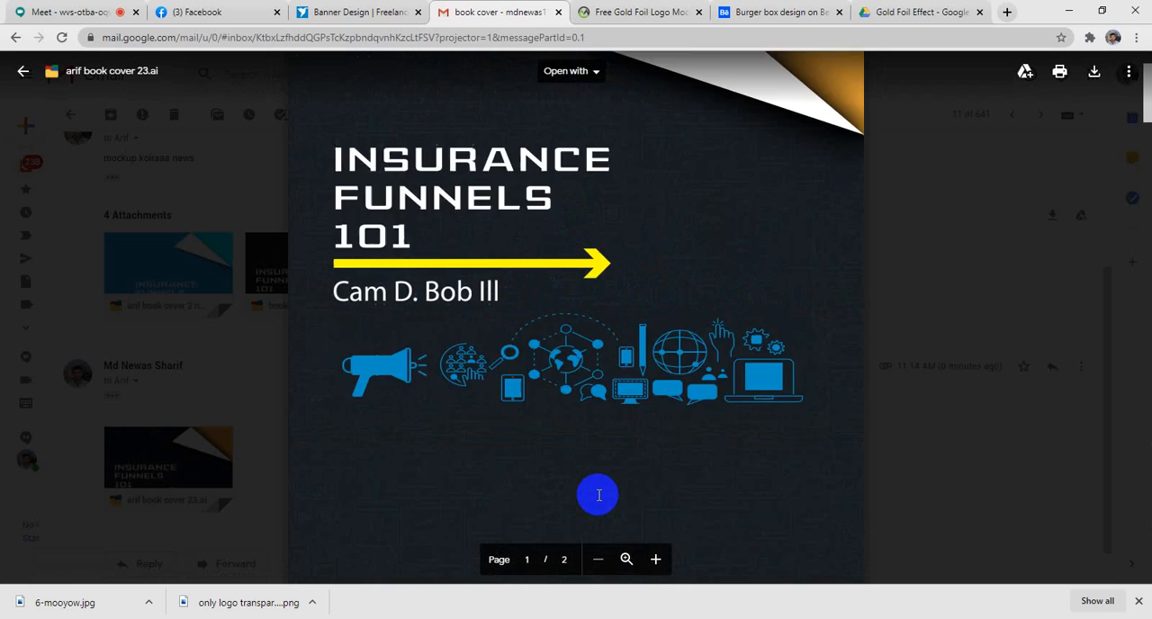
scroll(596, 496, "down", 10)
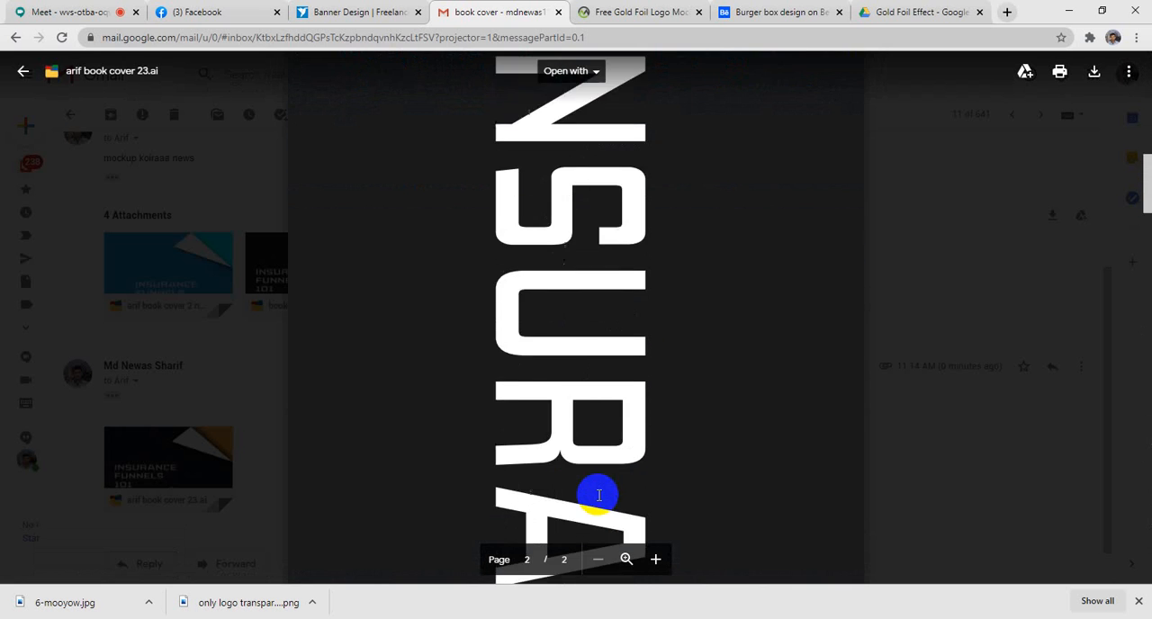
scroll(598, 496, "up", 3)
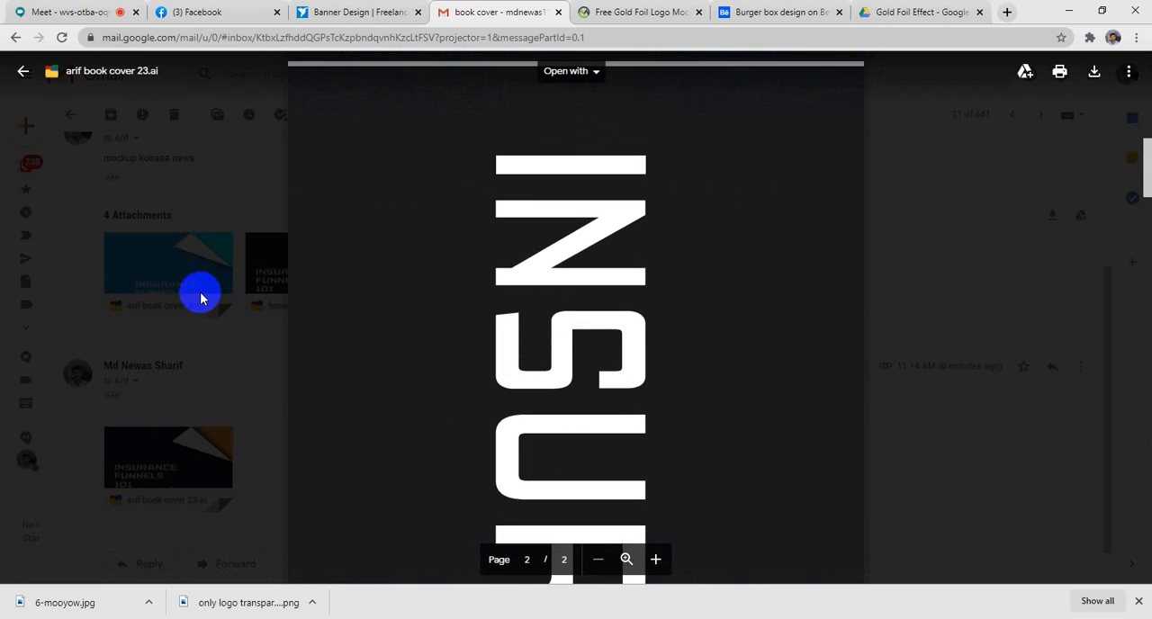
left_click(23, 71)
scroll(594, 540, "down", 1)
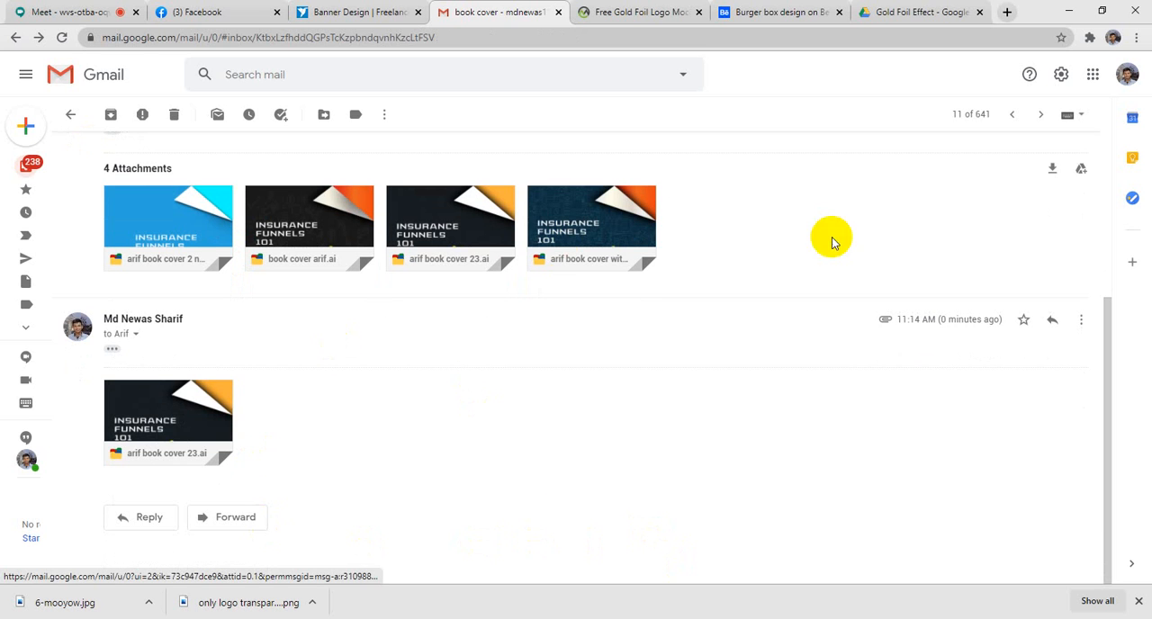
- Switch to the Google Meet call with the trainer's presentation and unmute the microphone
left_click(54, 12)
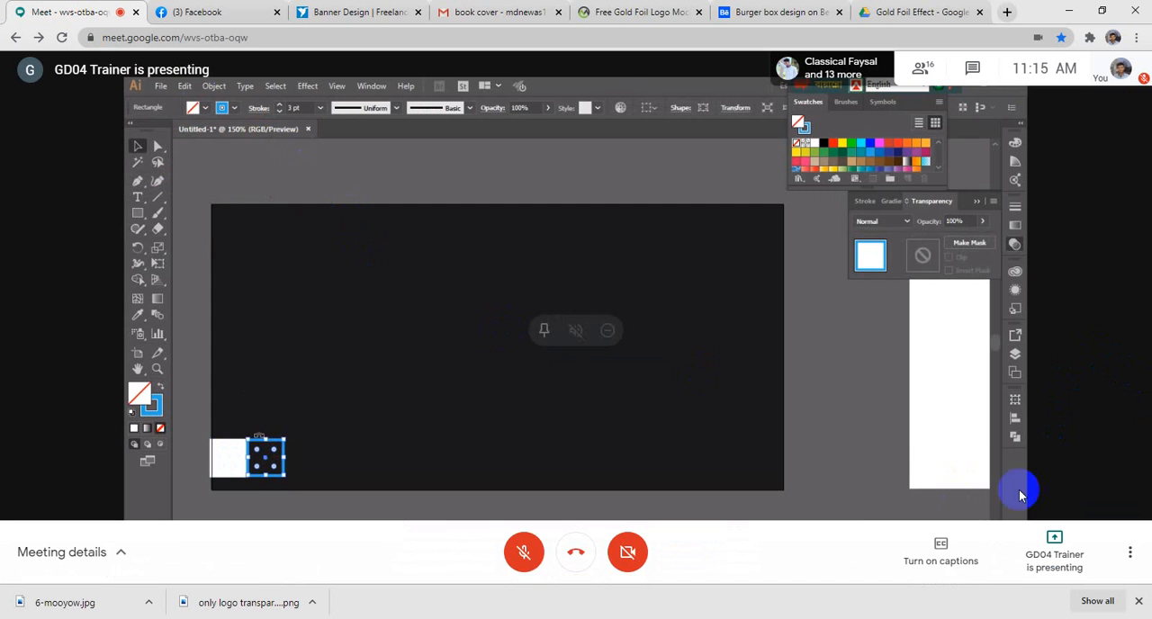
left_click(525, 556)
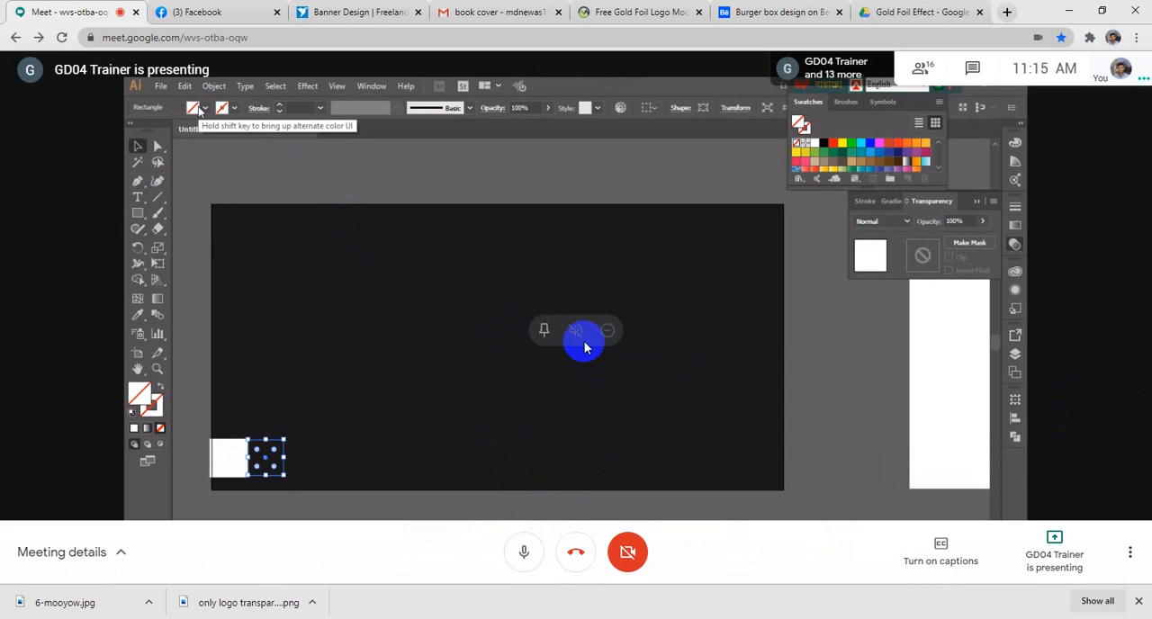
left_click(526, 565)
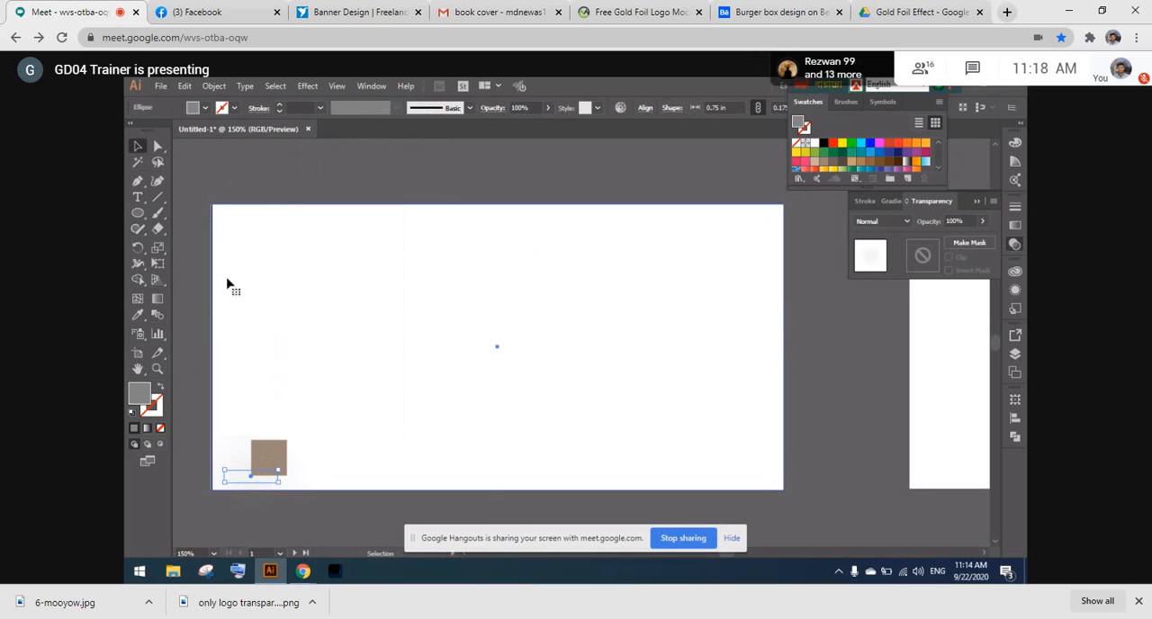
- Delete the small flat ellipse overlapping the brown square near the artboard's lower-left corner
right_click(264, 455)
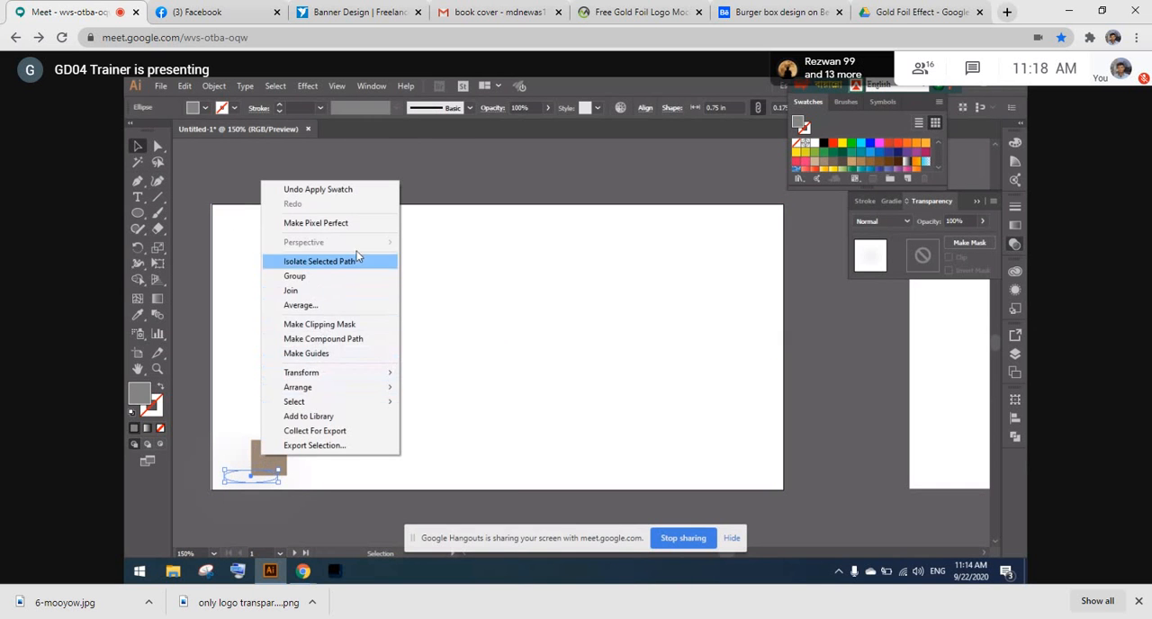
left_click(462, 154)
left_click(261, 451)
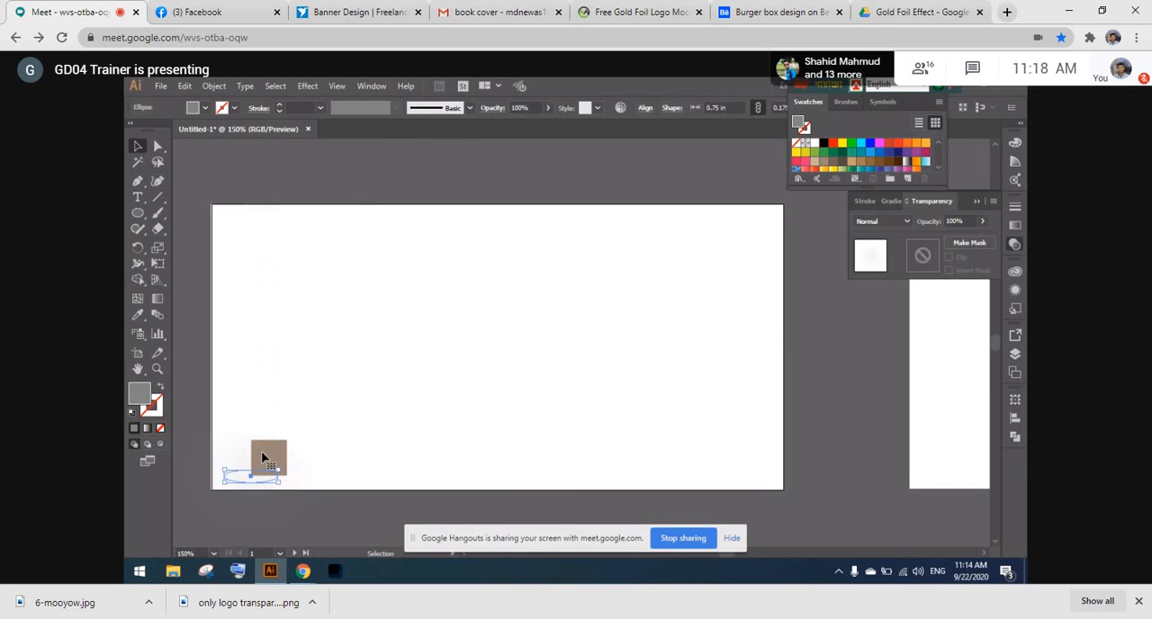
key("Delete")
- Ungroup the white and brown squares at the artboard's lower-left corner
key("ctrl+a")
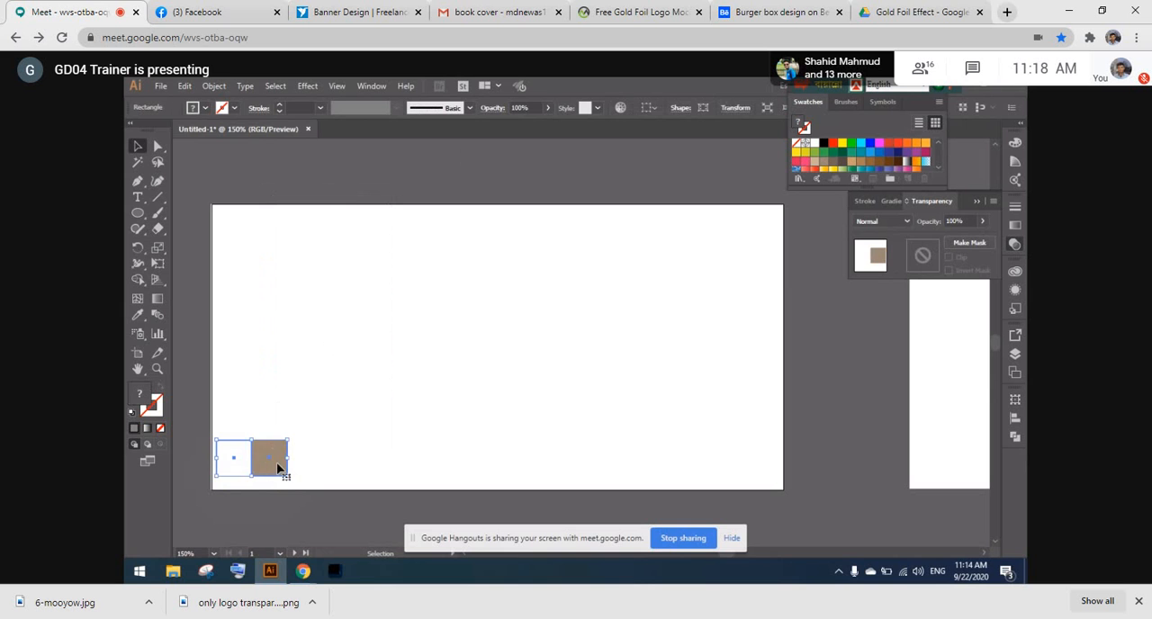
right_click(272, 460)
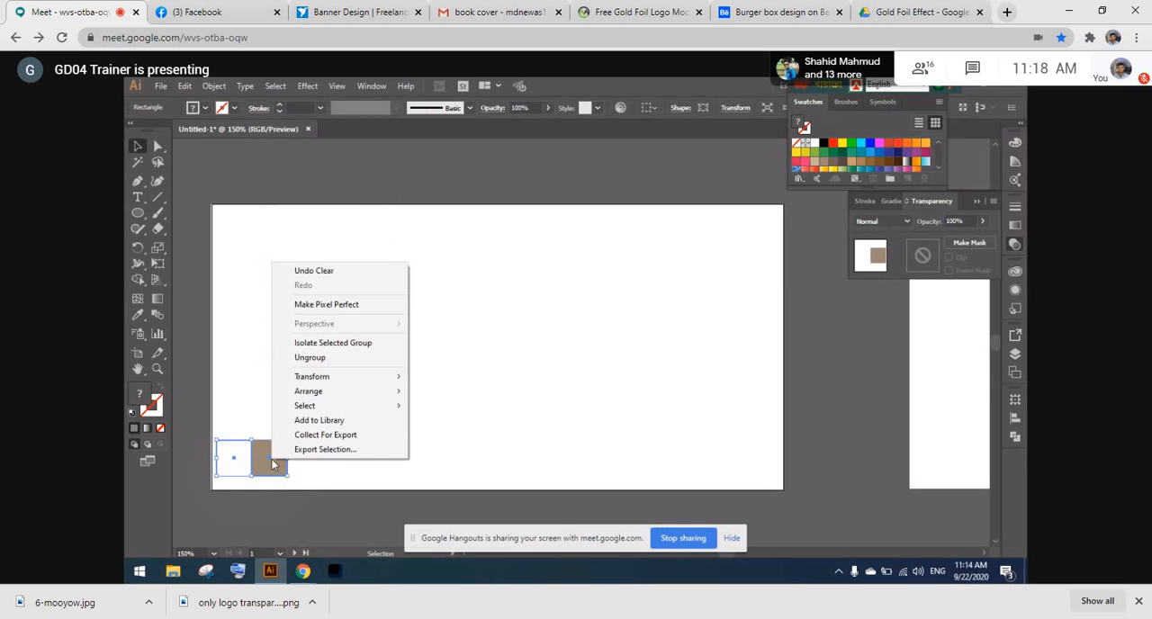
left_click(342, 358)
left_click(329, 445)
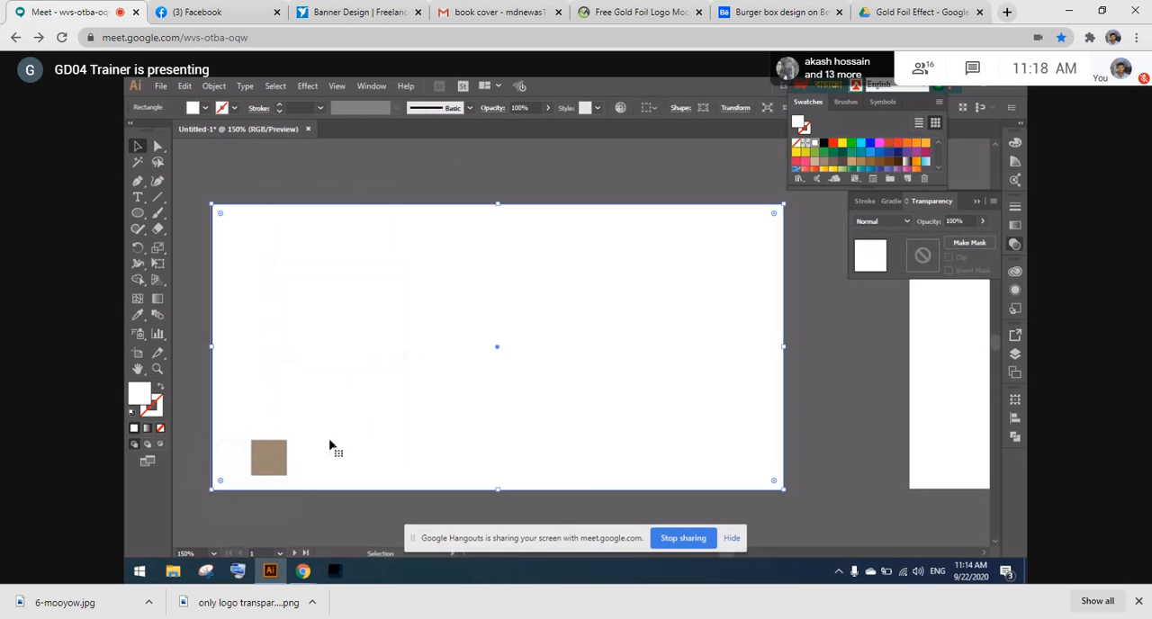
- Fill the white square beside the brown one with light beige CCC2BA and deselect it
left_click(243, 458)
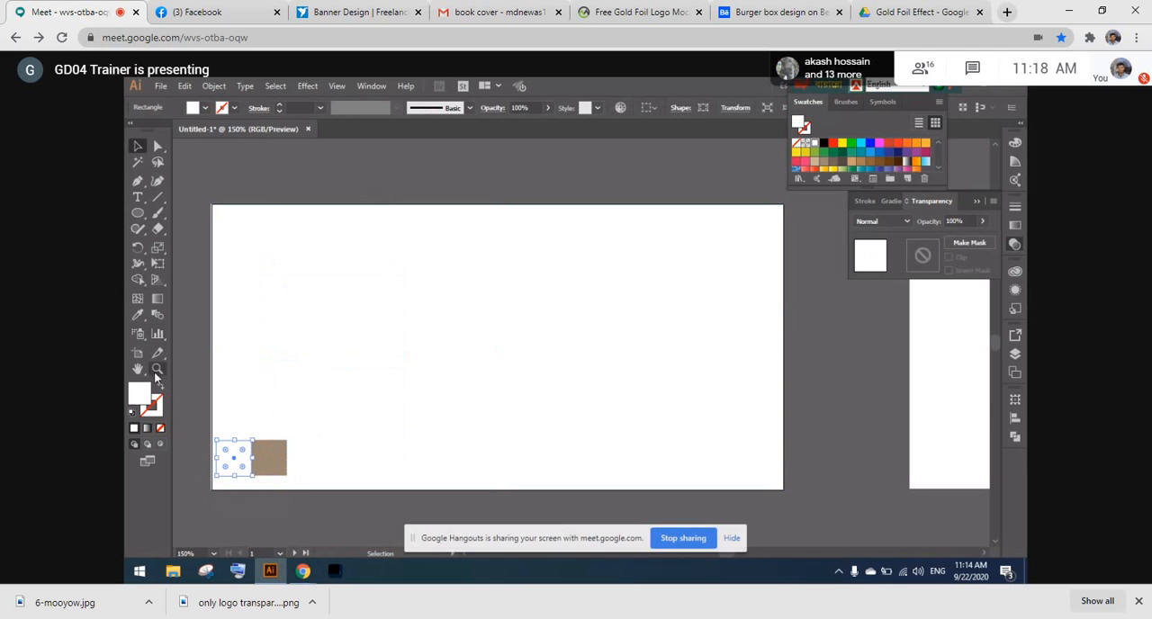
double_click(148, 397)
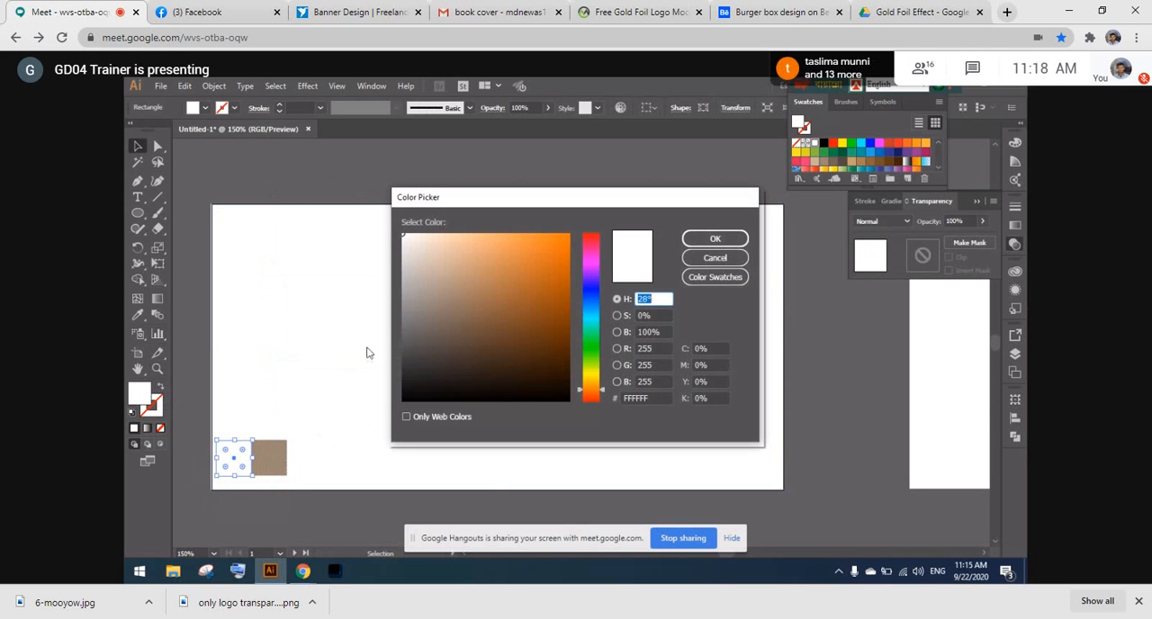
left_click_drag(410, 279, 416, 266)
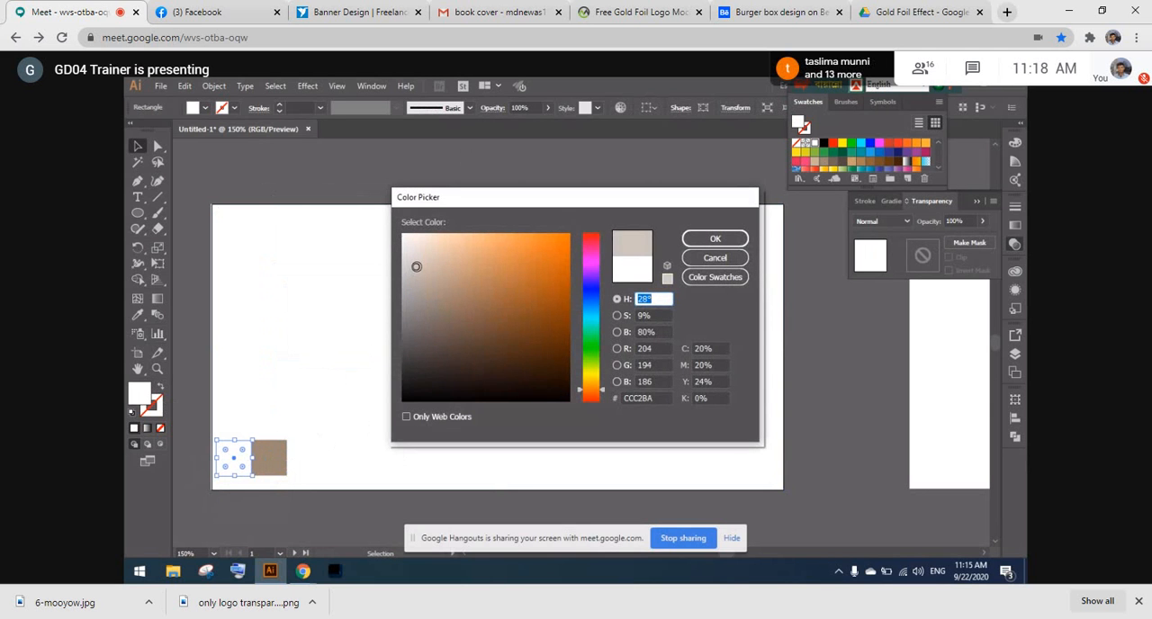
left_click(700, 241)
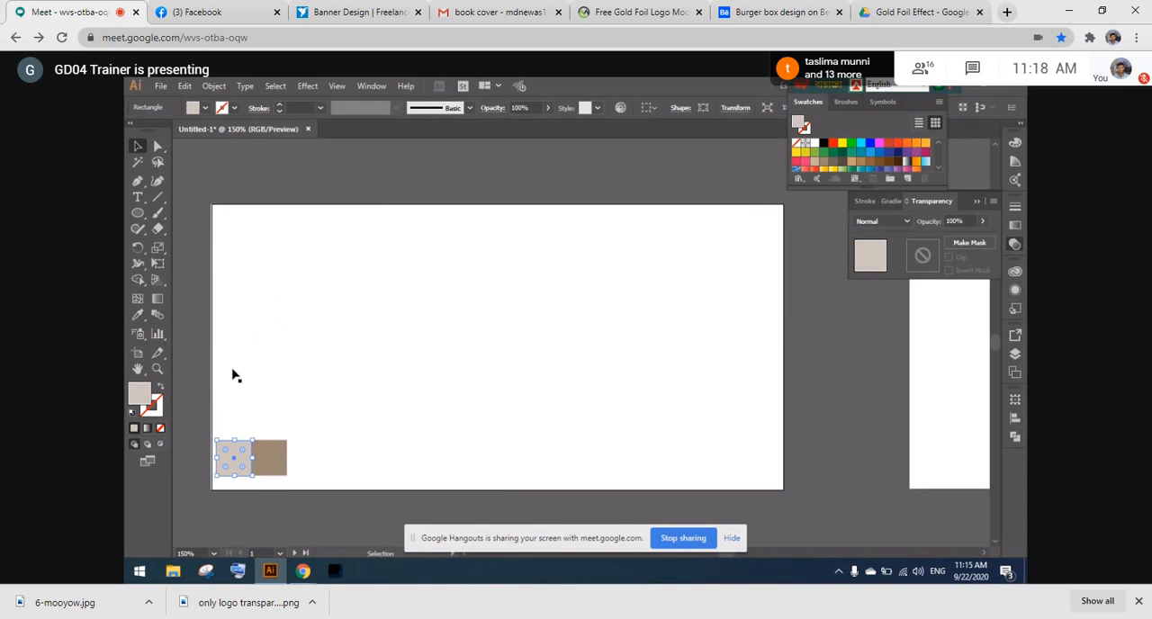
left_click(192, 236)
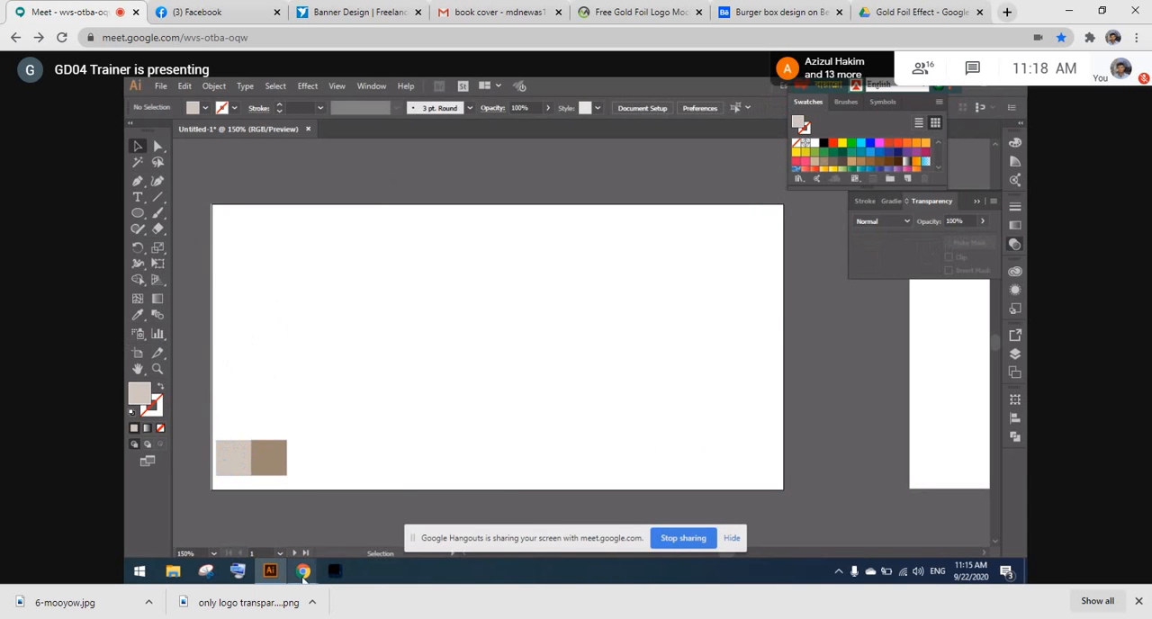
- Switch to the Google Meet call, start recording the meeting with the consent request accepted, and return to Illustrator
mouse_move(303, 576)
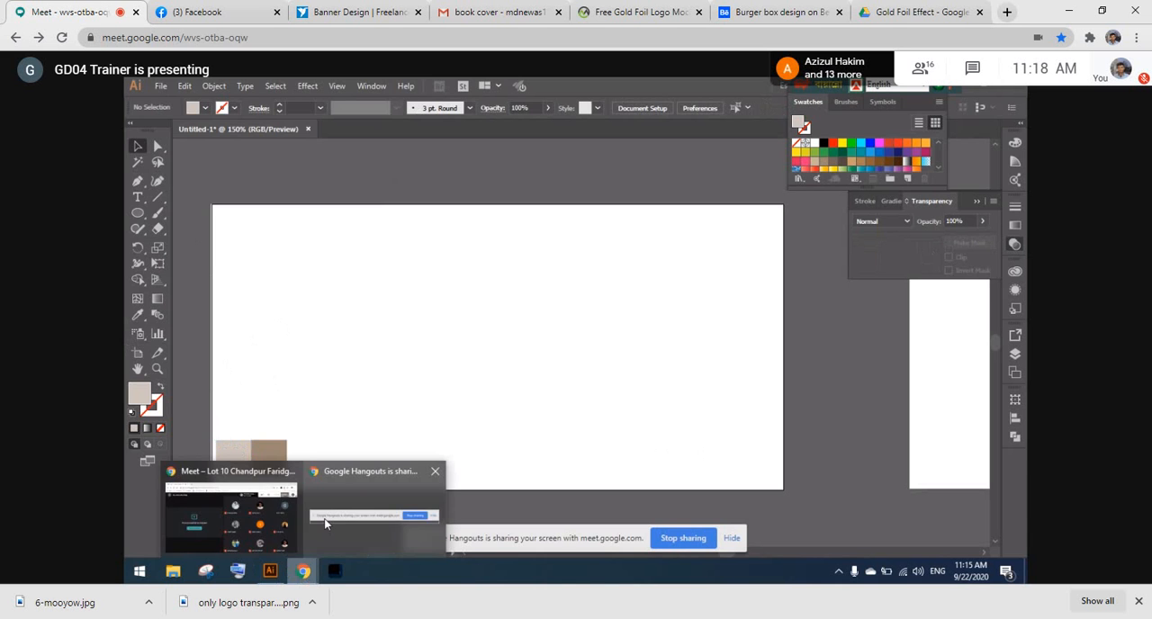
left_click(230, 517)
left_click(1007, 528)
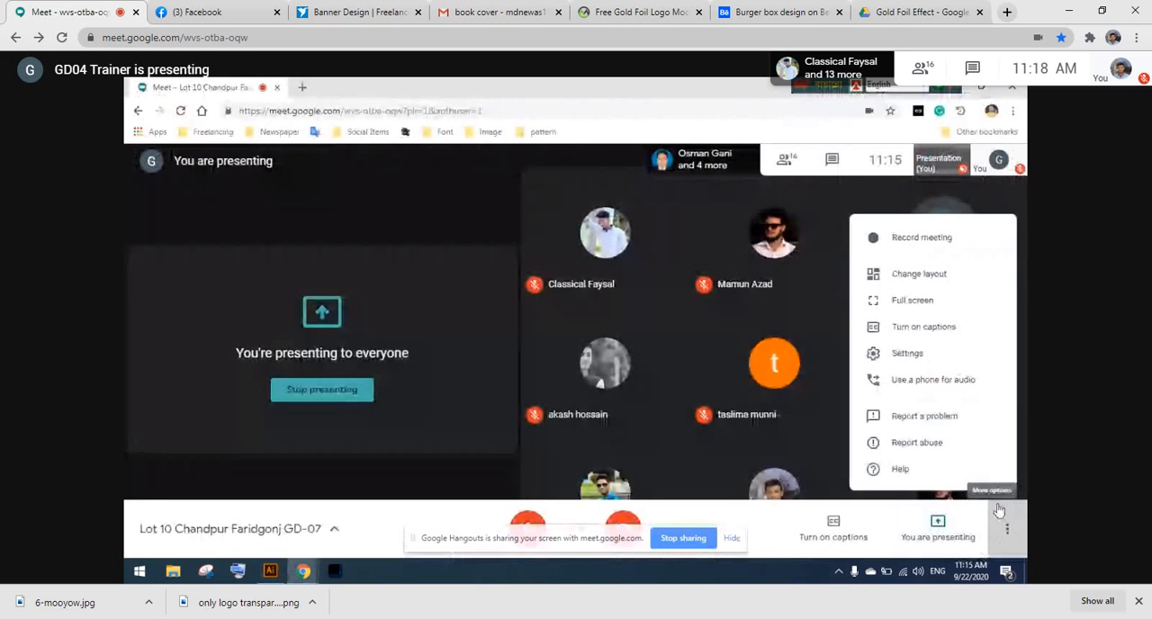
left_click(895, 239)
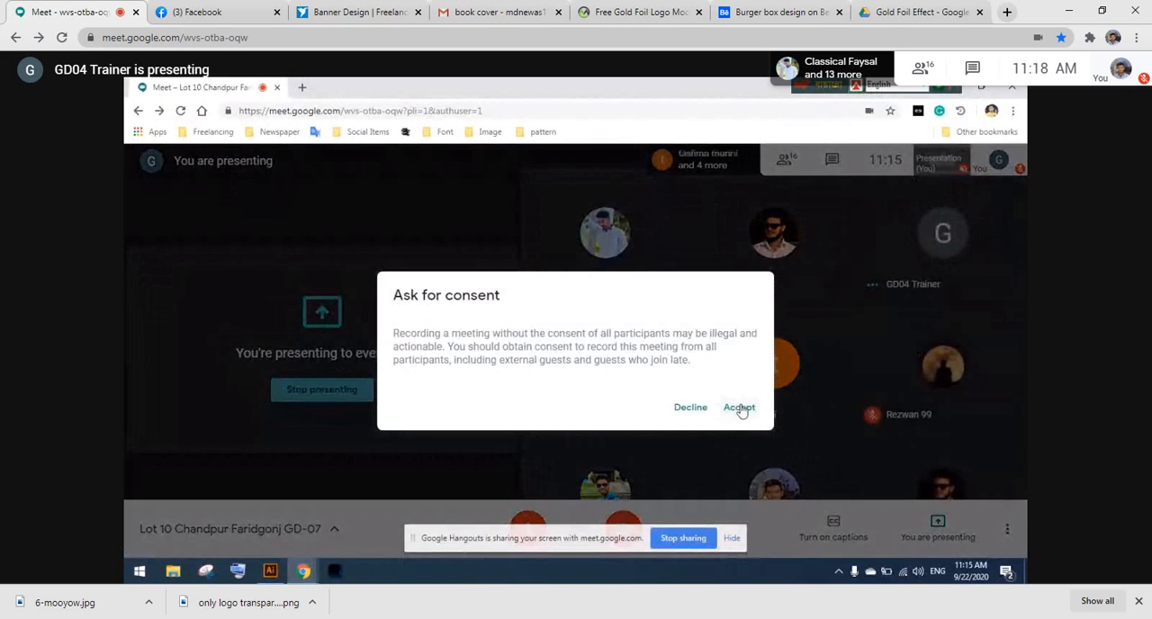
left_click(739, 407)
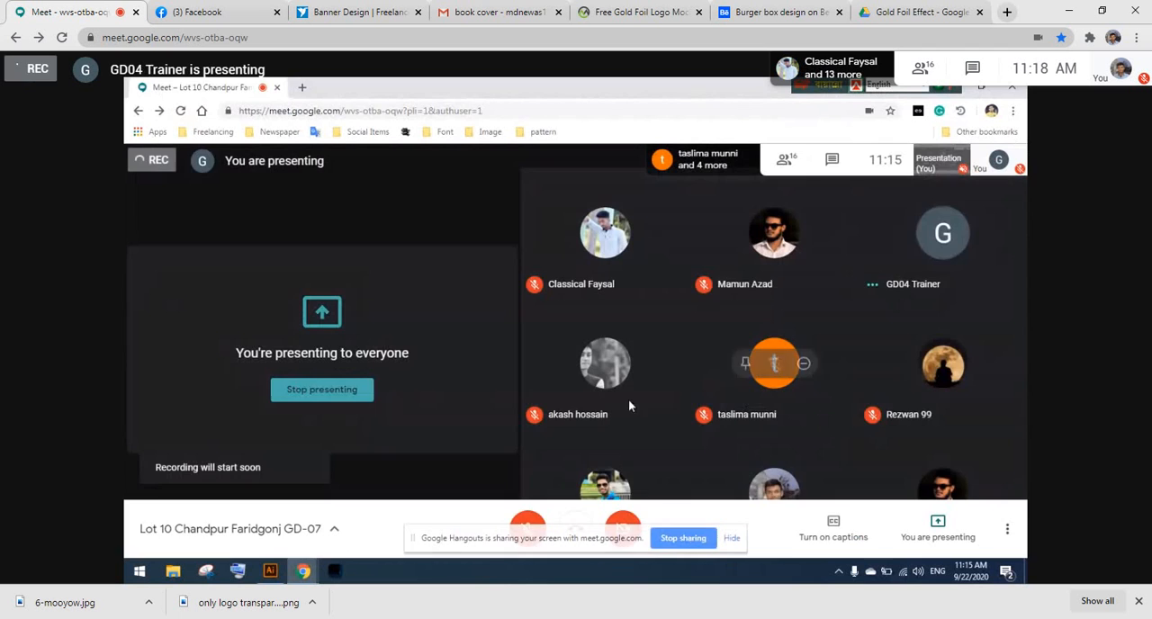
left_click(272, 571)
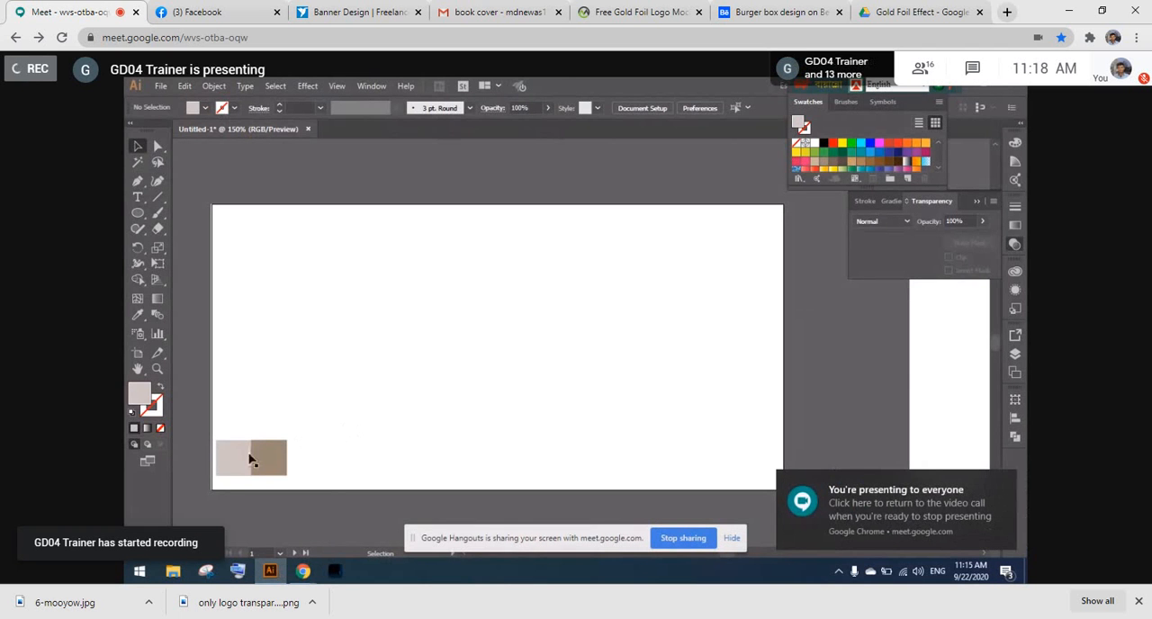
- Draw a flat ellipse about 0.89 in wide just above the artboard's upper-left part
left_click(240, 457)
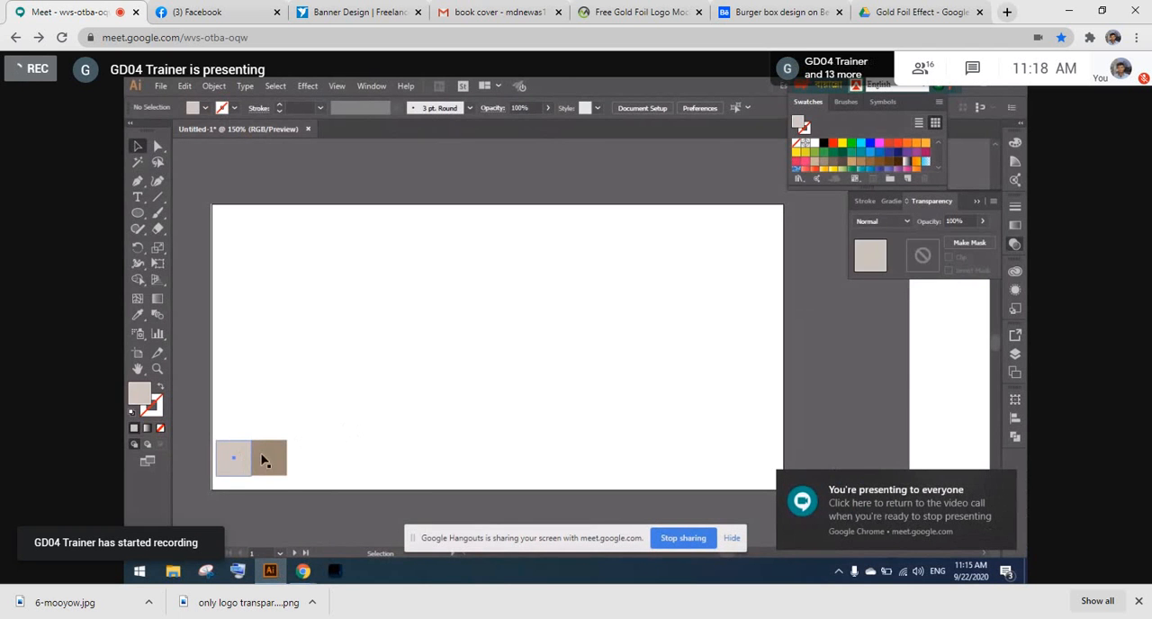
left_click(264, 460)
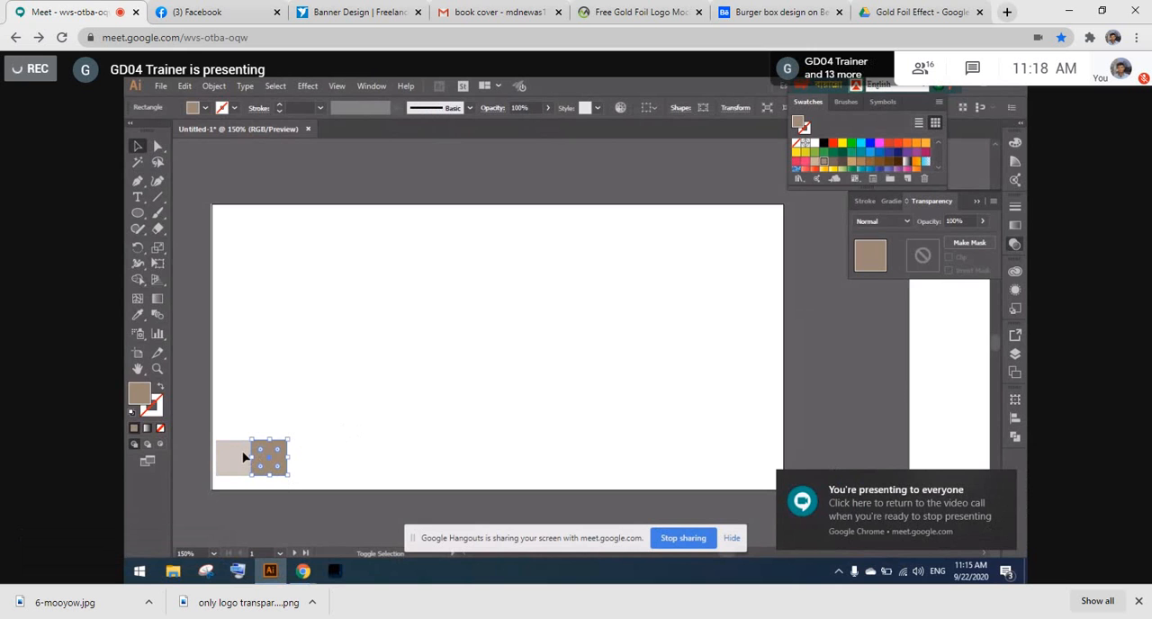
left_click(243, 457, "shift")
left_click_drag(135, 216, 190, 244)
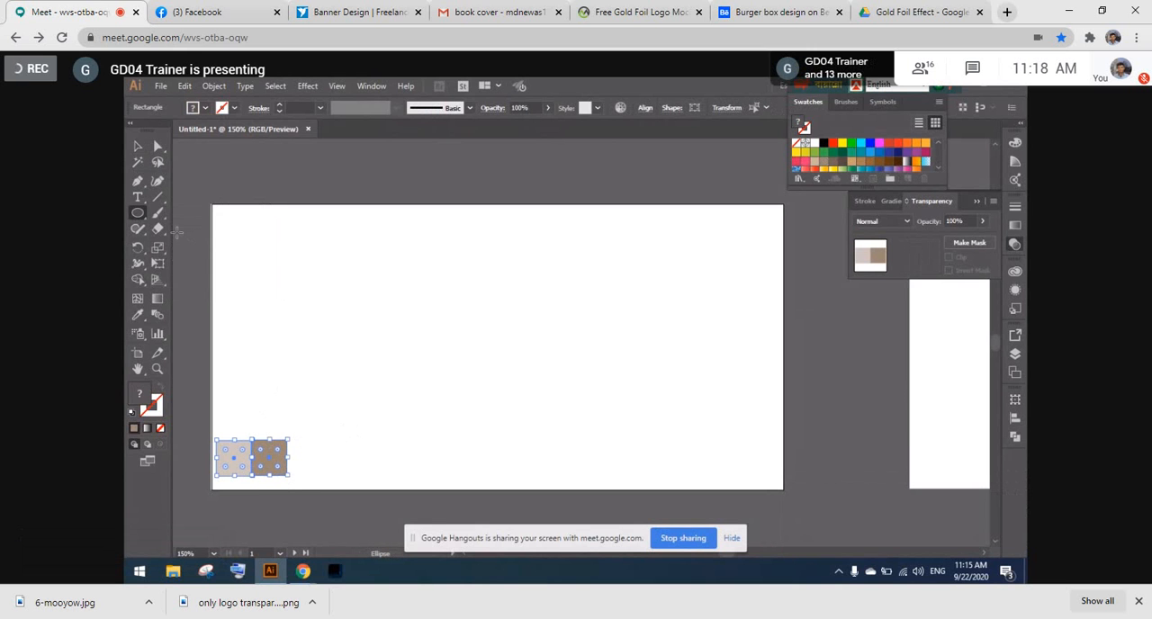
left_click_drag(255, 179, 314, 189)
left_click(142, 146)
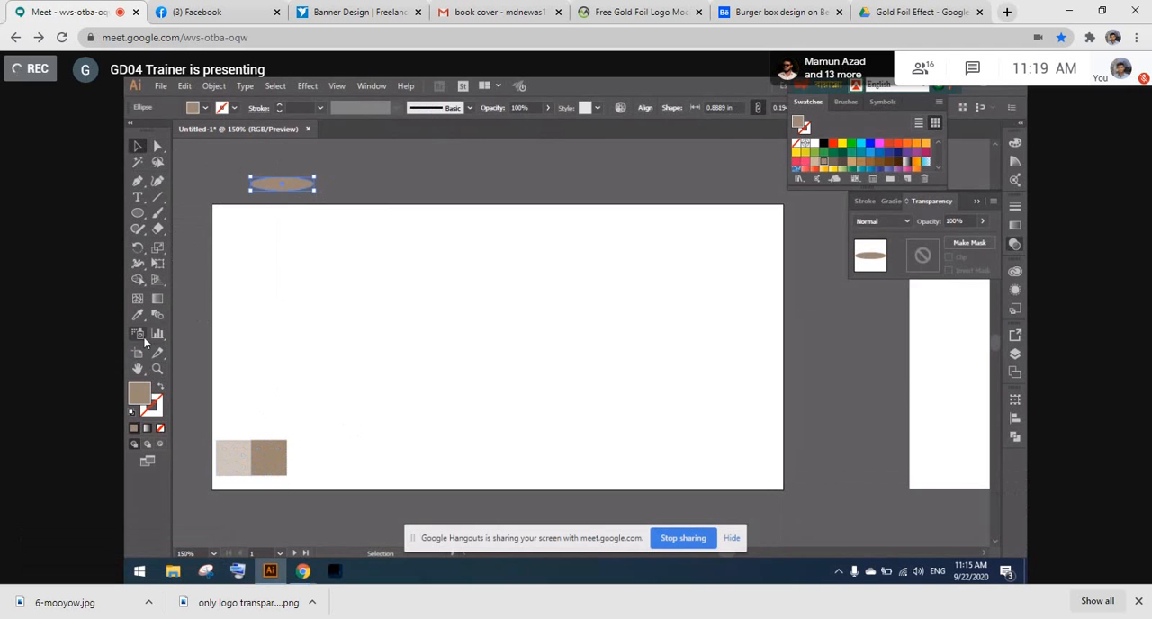
- Fill the new ellipse with near-black 020202
double_click(142, 393)
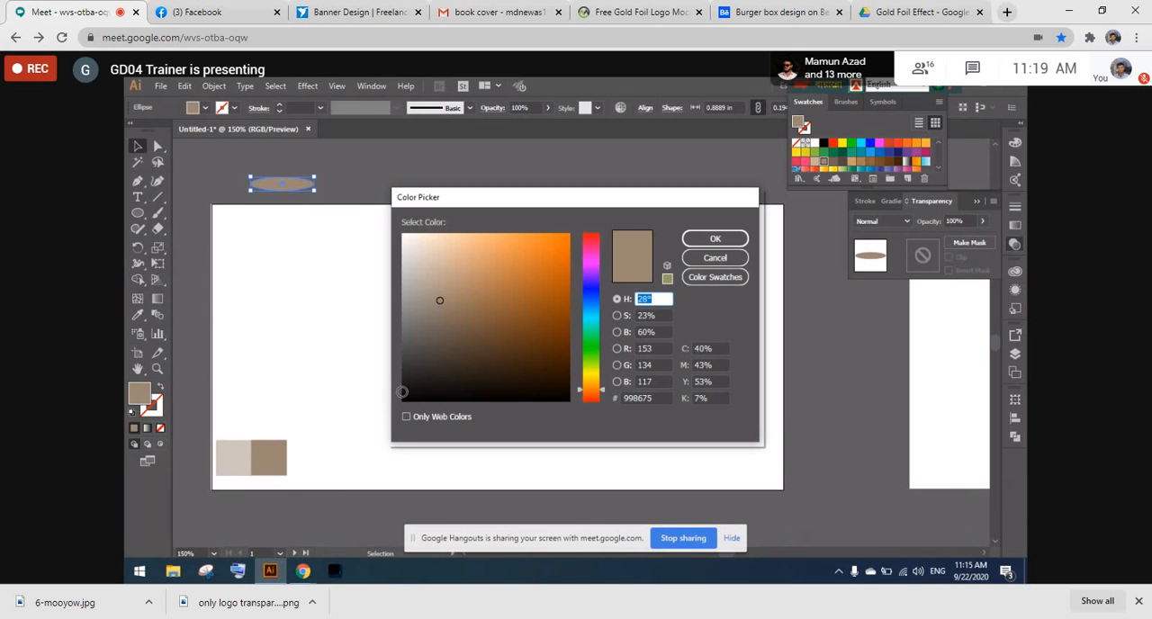
left_click(403, 396)
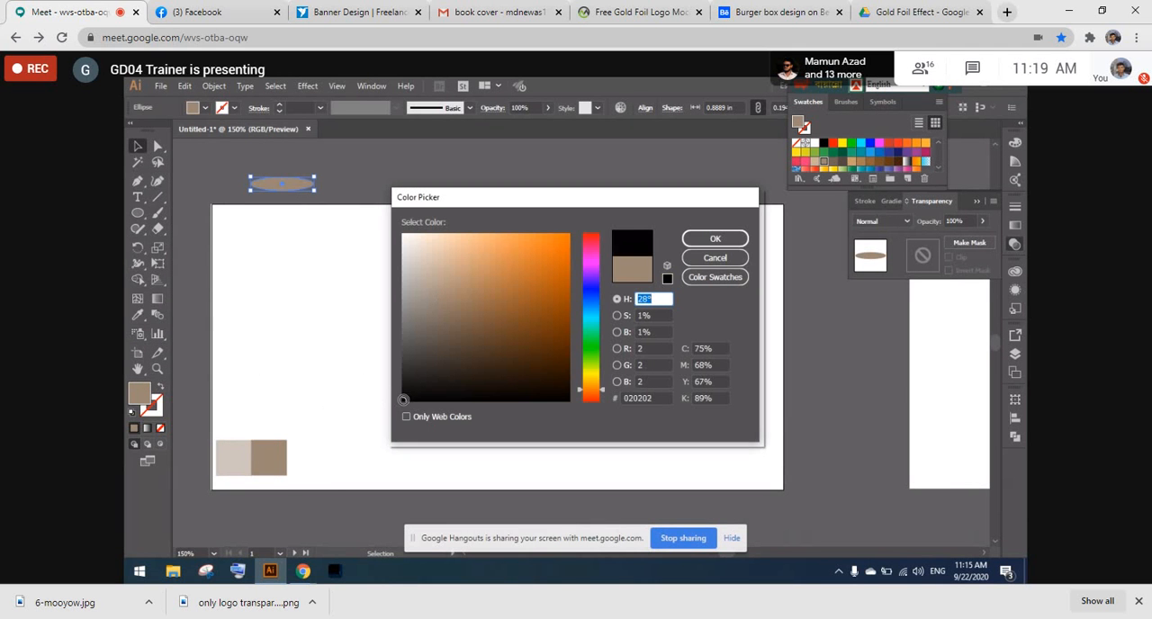
left_click(697, 241)
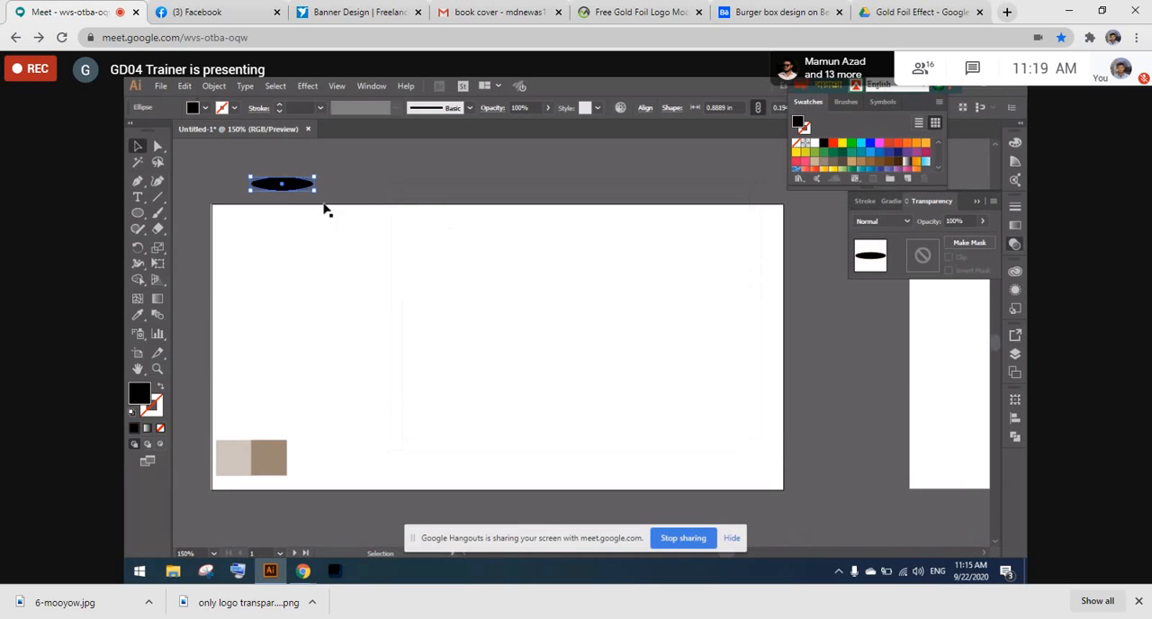
- Apply a Gaussian Blur with a 15.1-pixel radius to the black ellipse and move it onto the artboard's upper-left area
left_click(303, 86)
mouse_move(342, 314)
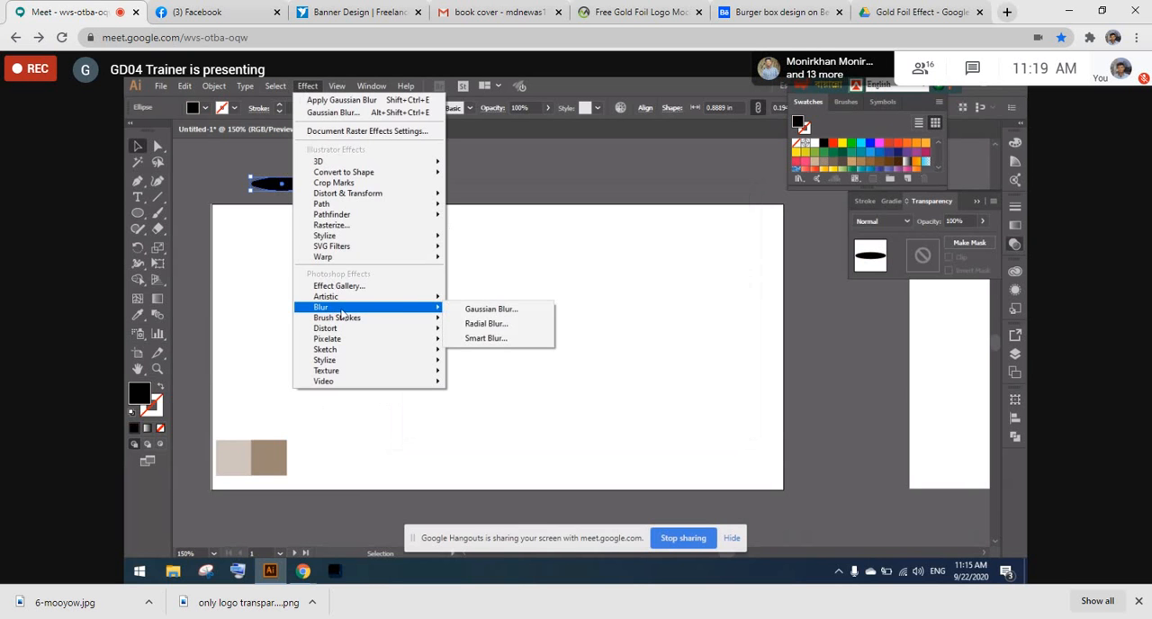
left_click(452, 310)
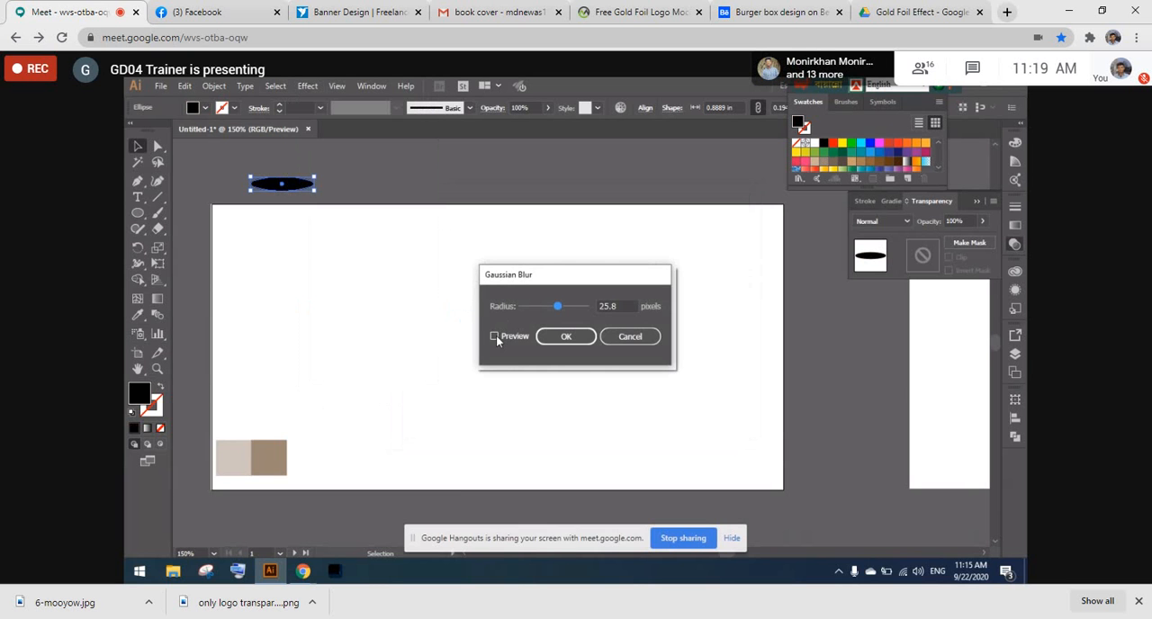
left_click(494, 336)
left_click_drag(547, 277, 578, 301)
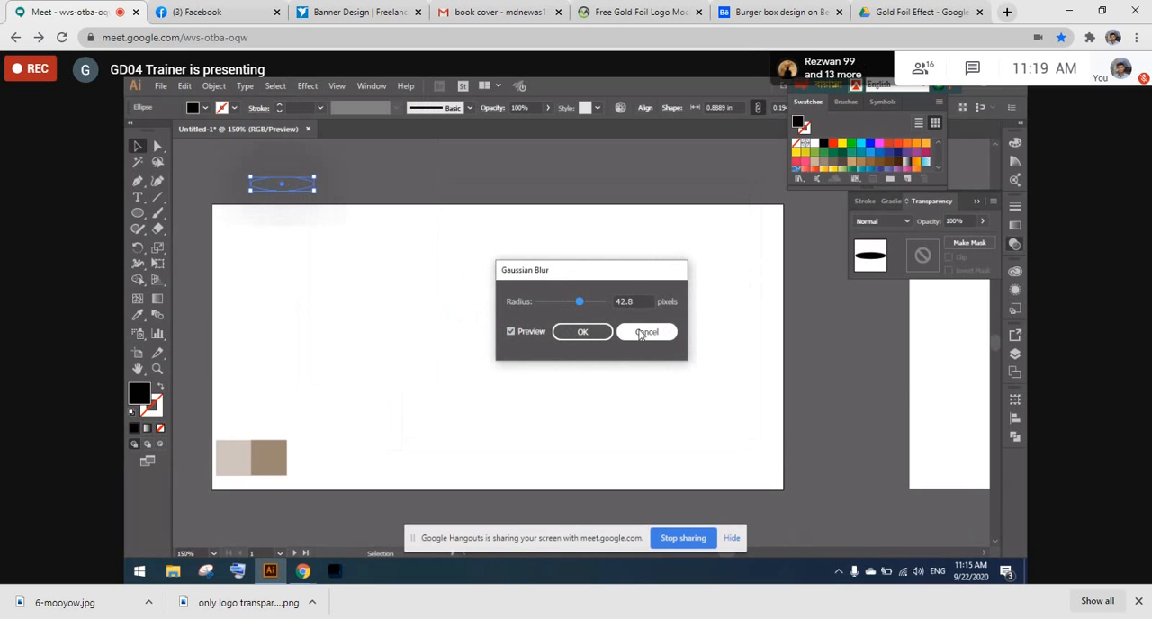
left_click_drag(576, 303, 569, 305)
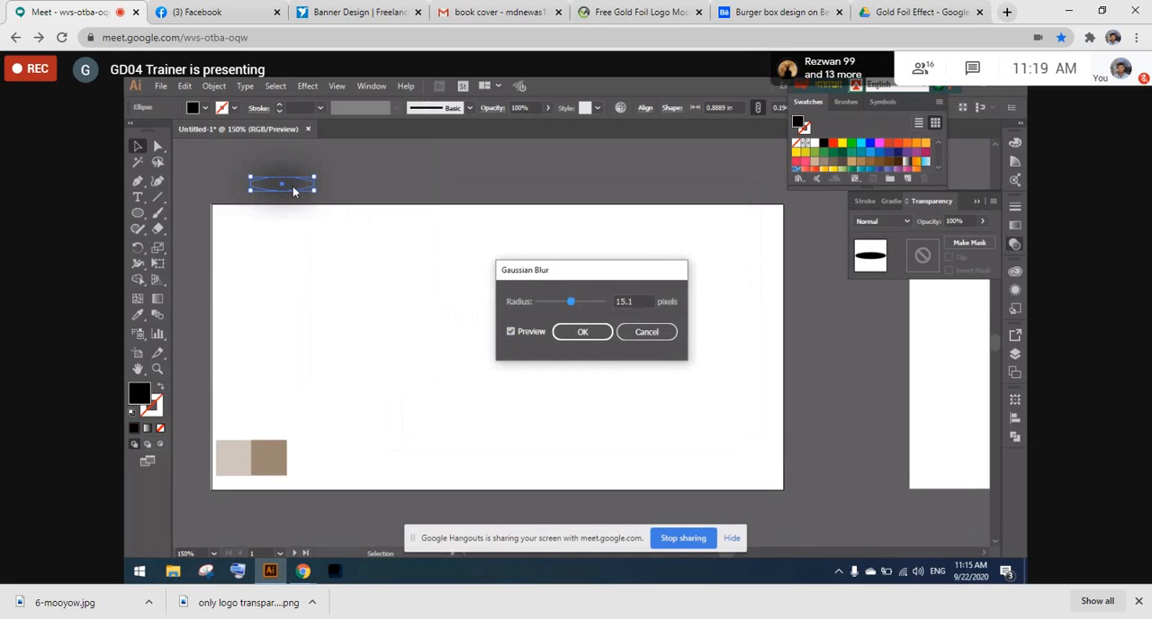
left_click(584, 331)
left_click_drag(281, 184, 279, 265)
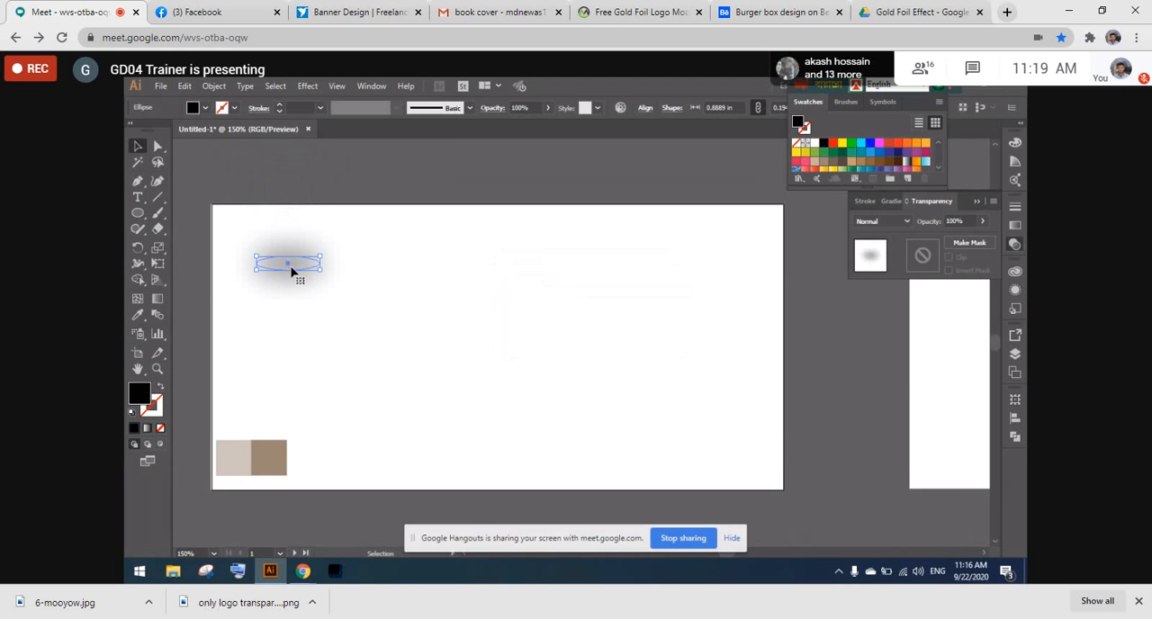
left_click_drag(291, 269, 287, 273)
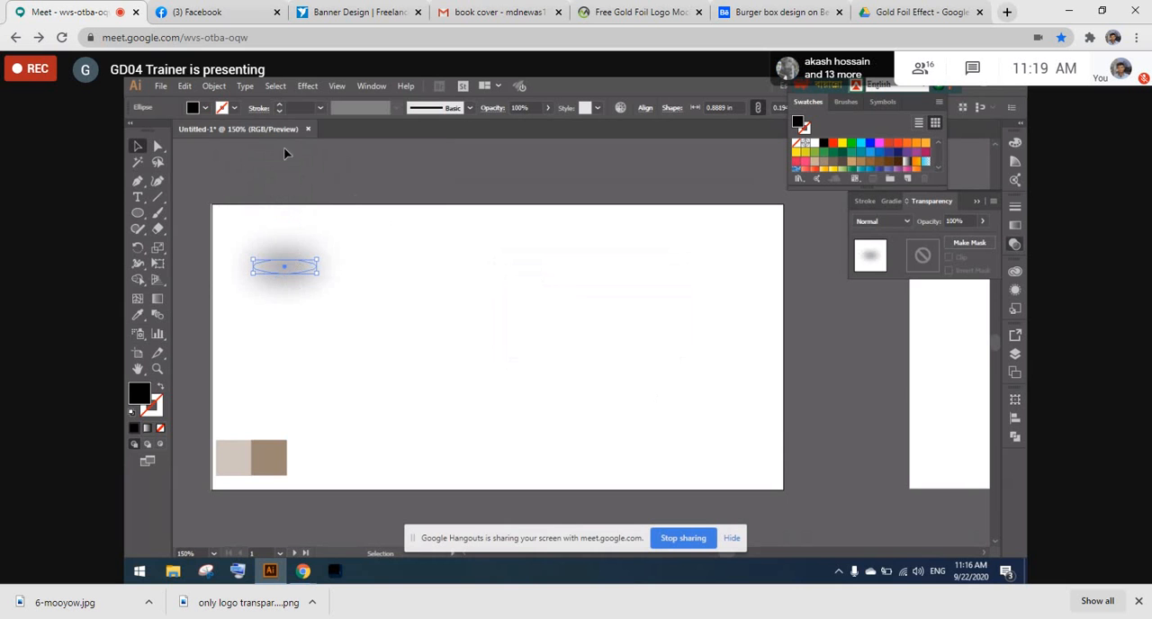
- Apply another Gaussian Blur instance to the blurred ellipse with a radius of 1.4 pixels, previewing the effect
left_click(306, 86)
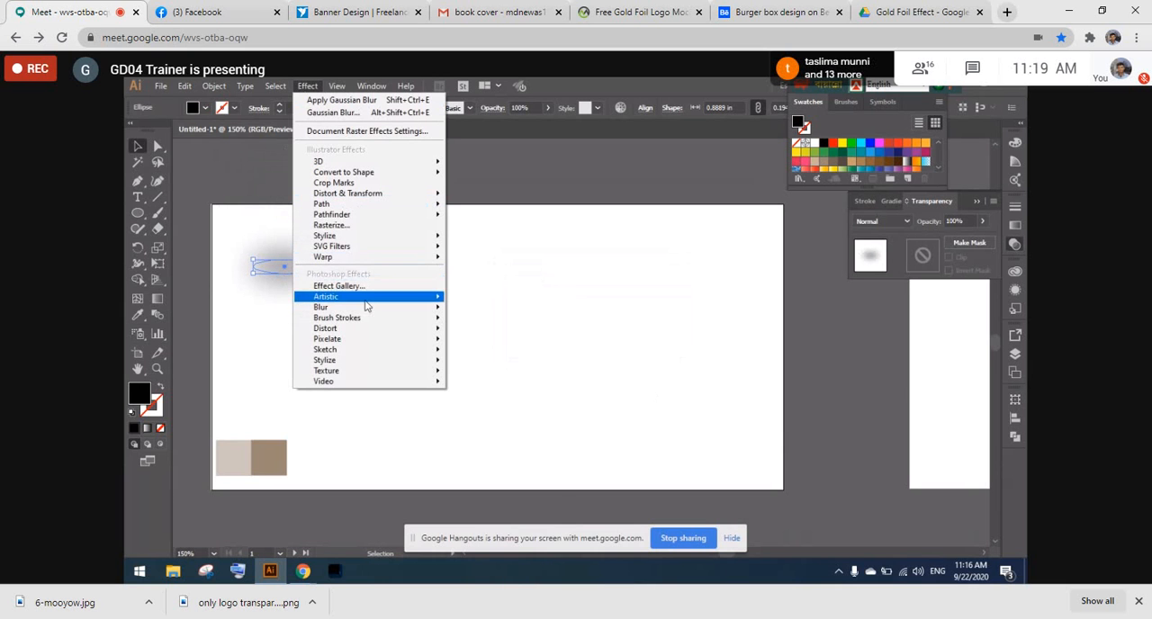
mouse_move(369, 311)
left_click(477, 308)
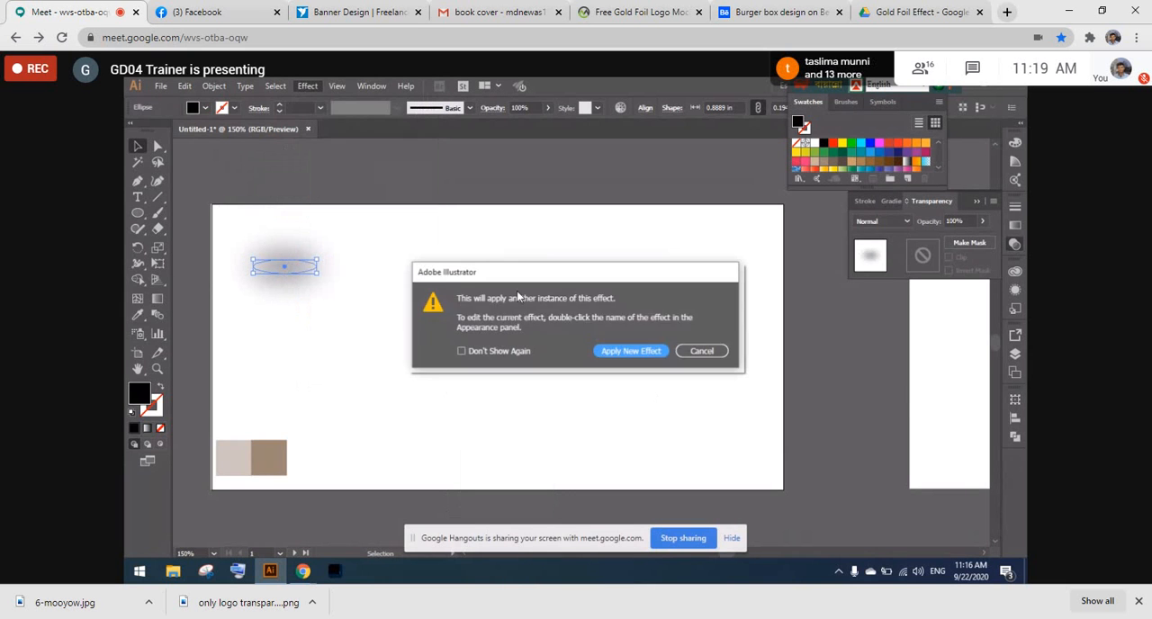
left_click(630, 352)
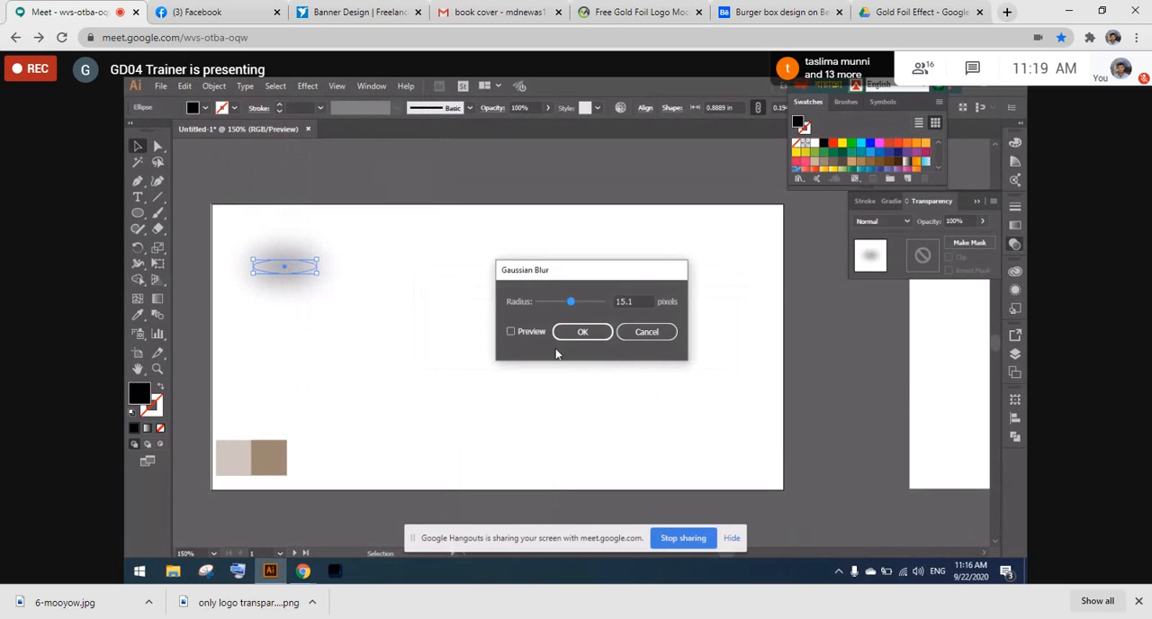
left_click(509, 332)
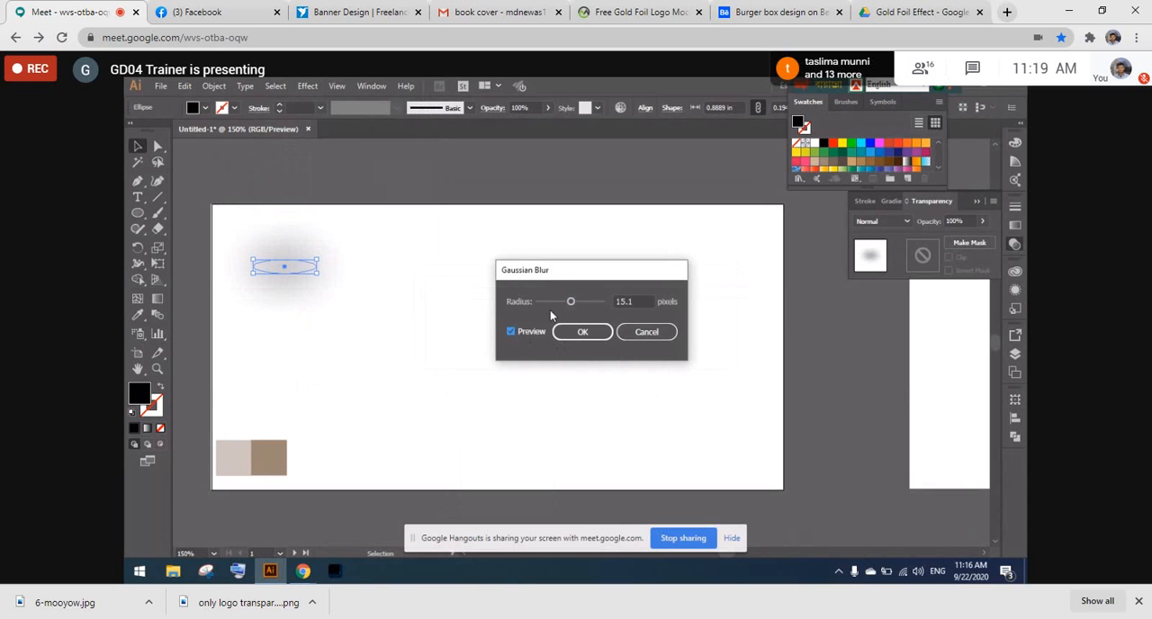
left_click_drag(566, 307, 552, 312)
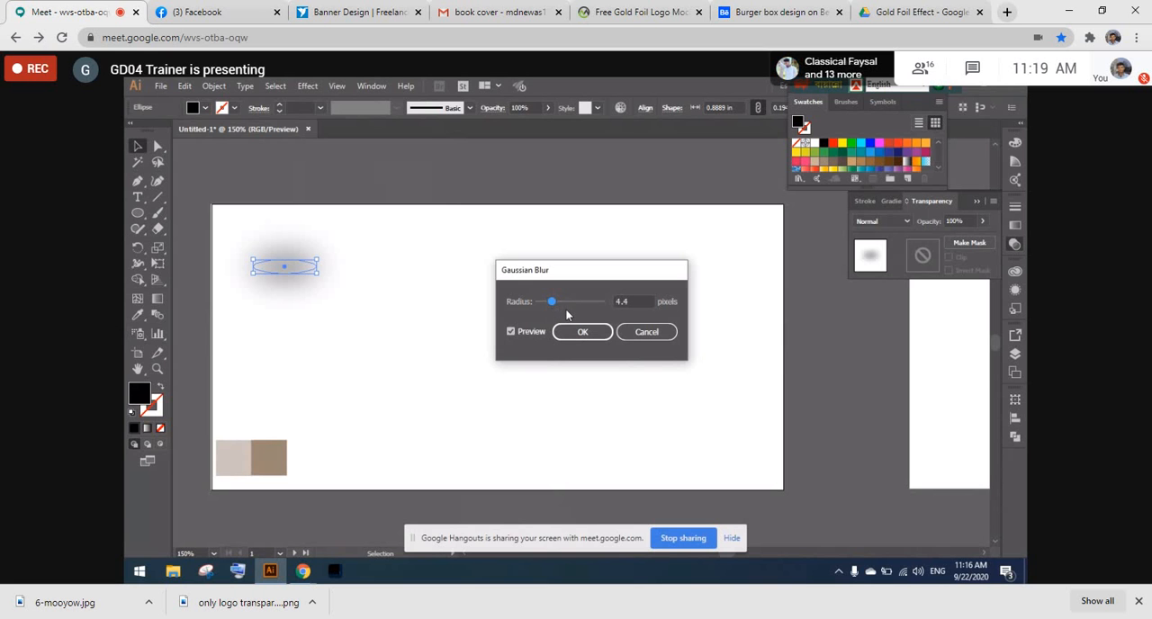
mouse_move(552, 304)
left_mouse_down()
mouse_move(585, 299)
mouse_move(541, 310)
left_mouse_up()
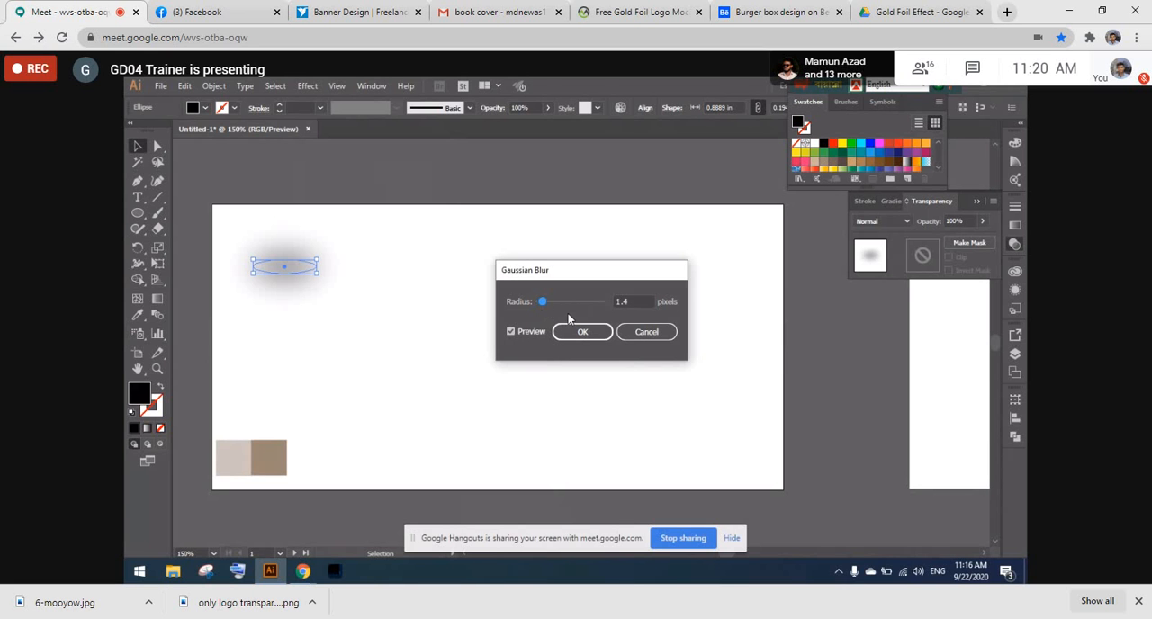
left_click(556, 333)
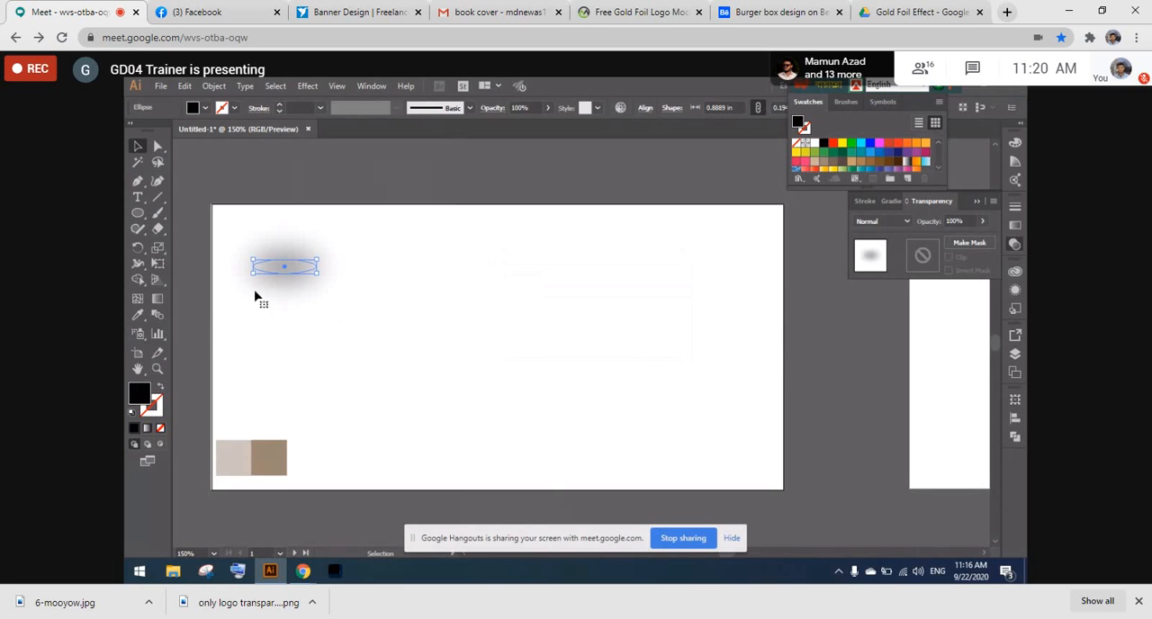
- Move the blurred ellipse onto the lower edge of the two small squares and send it backward one level
left_click_drag(293, 272, 261, 483)
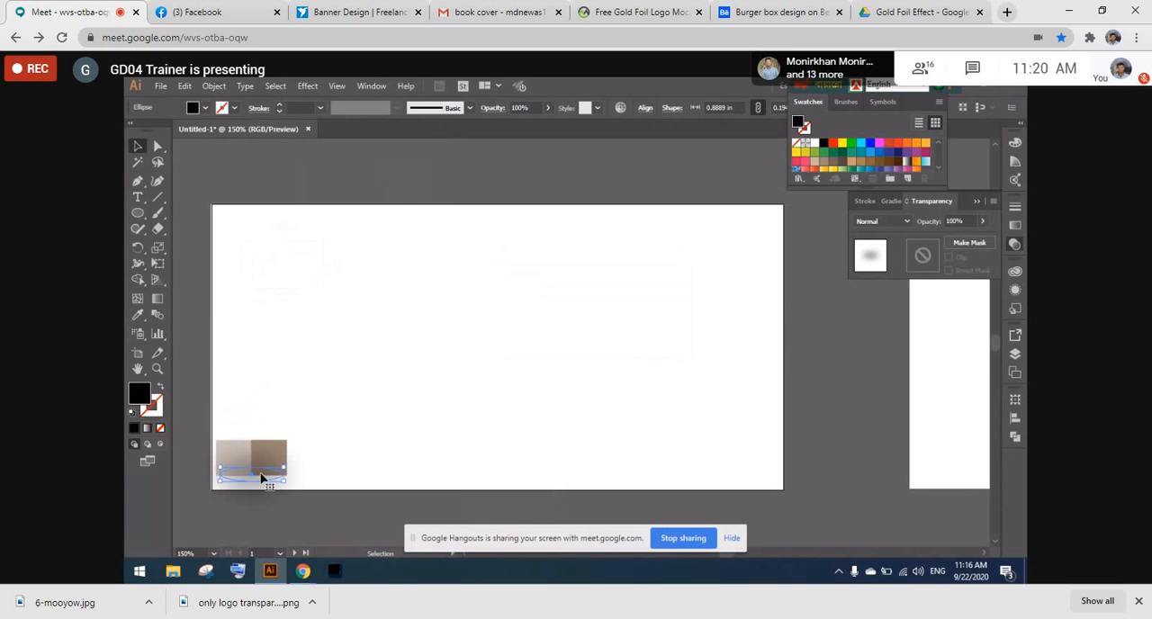
right_click(260, 477)
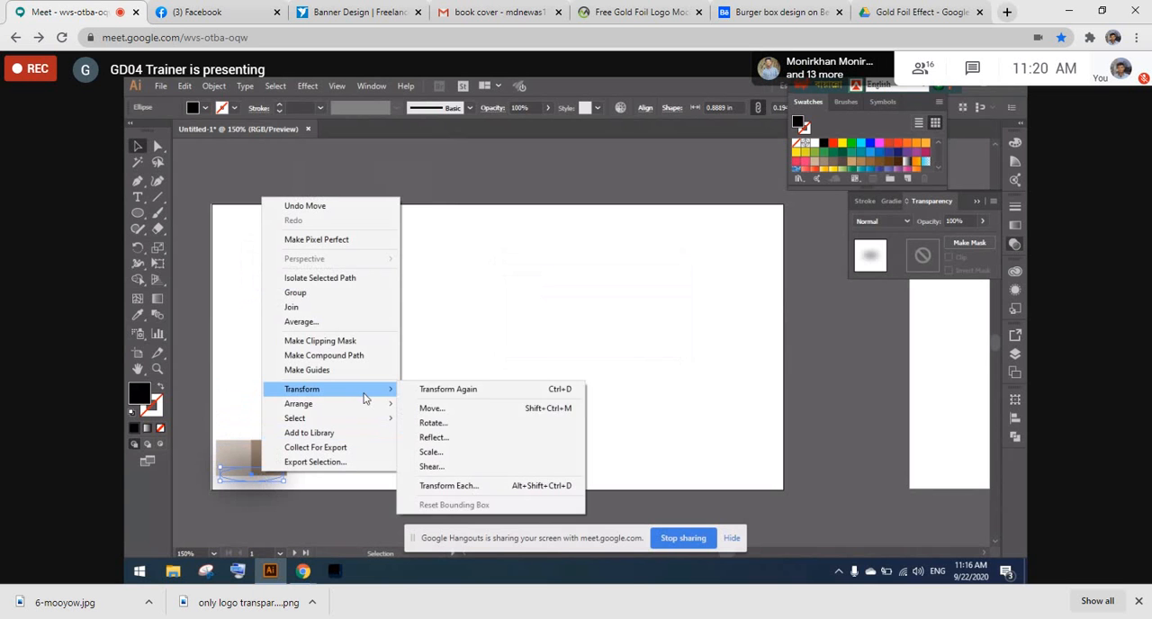
mouse_move(375, 418)
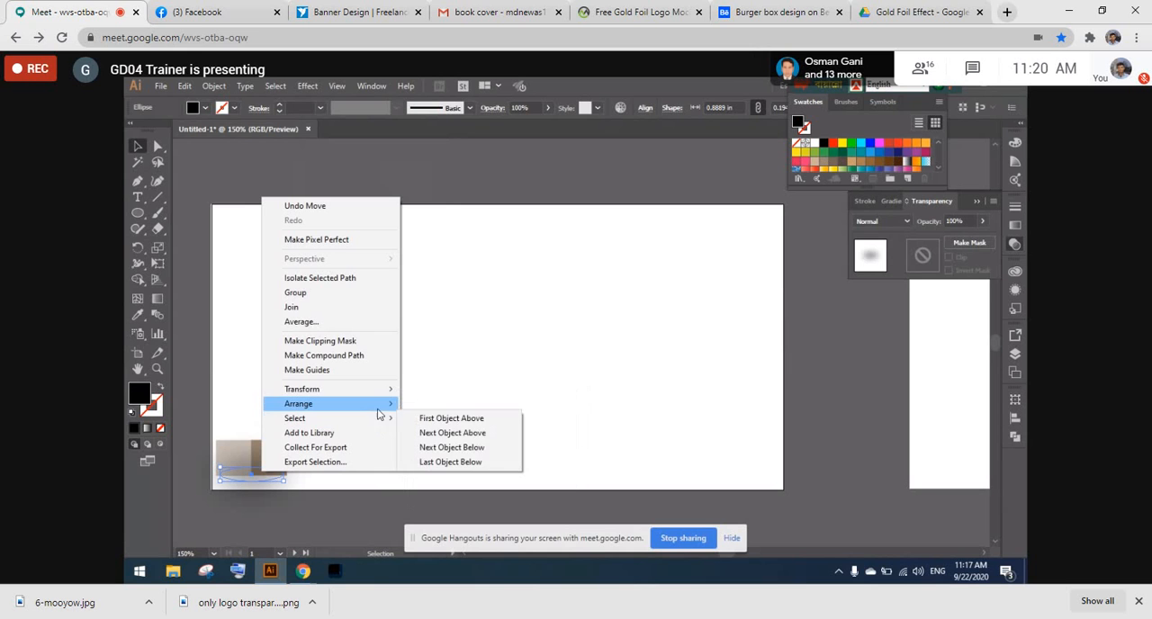
left_click(441, 432)
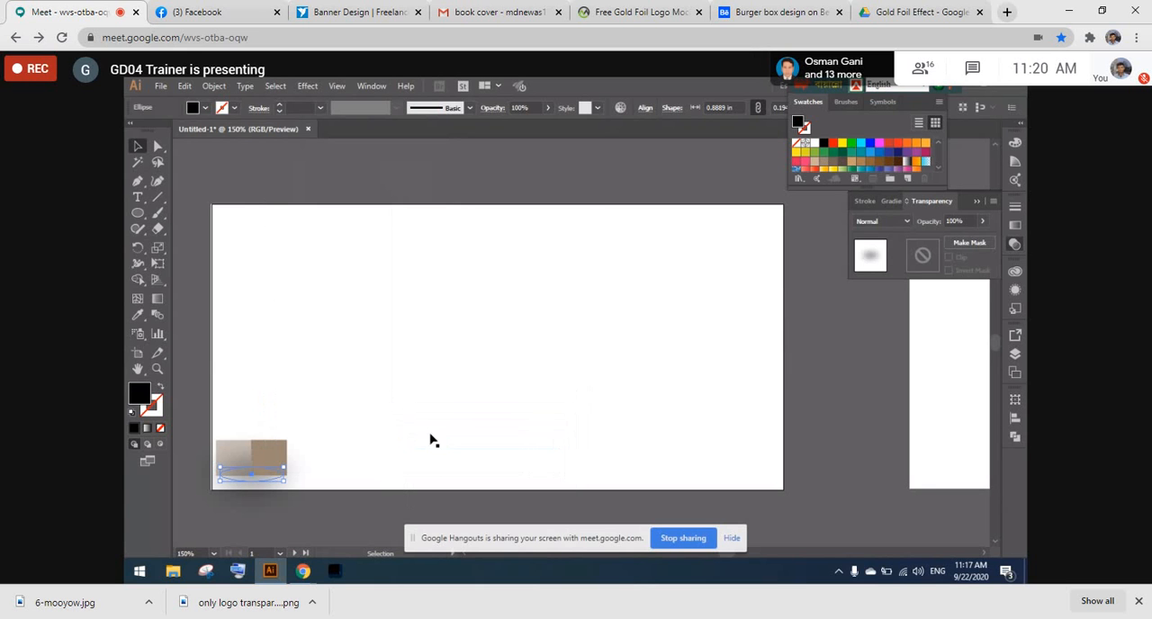
left_click(324, 187)
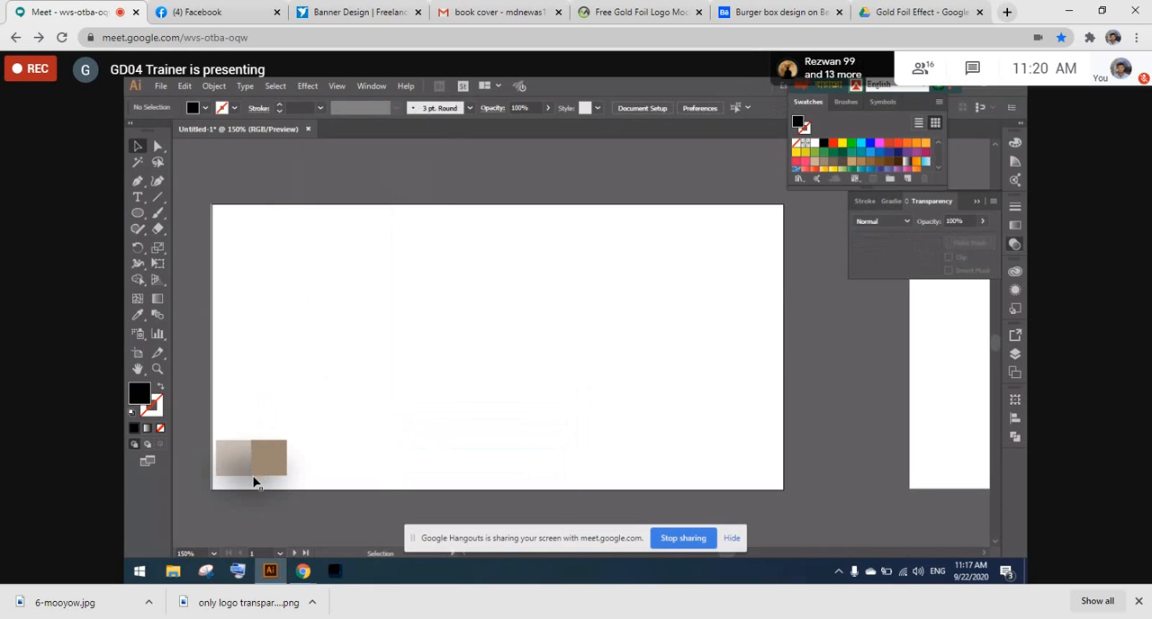
- Try to select the small squares with their shadow ellipse and duplicate them just above the originals, undoing each copy
left_click(254, 483)
left_click(236, 464)
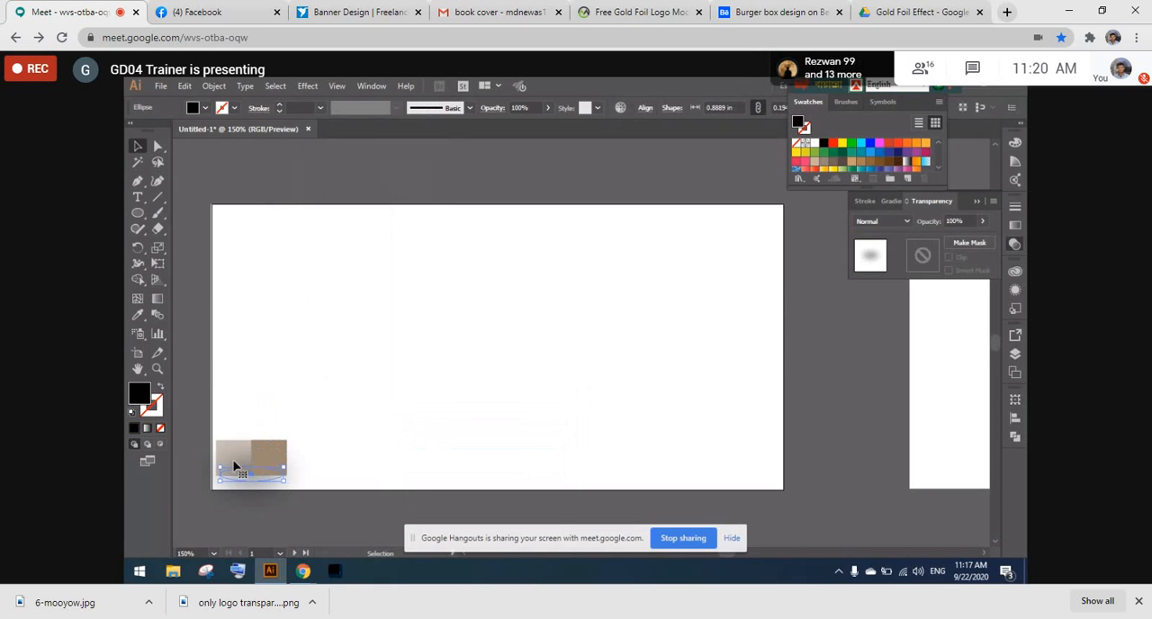
left_click(241, 454, "shift")
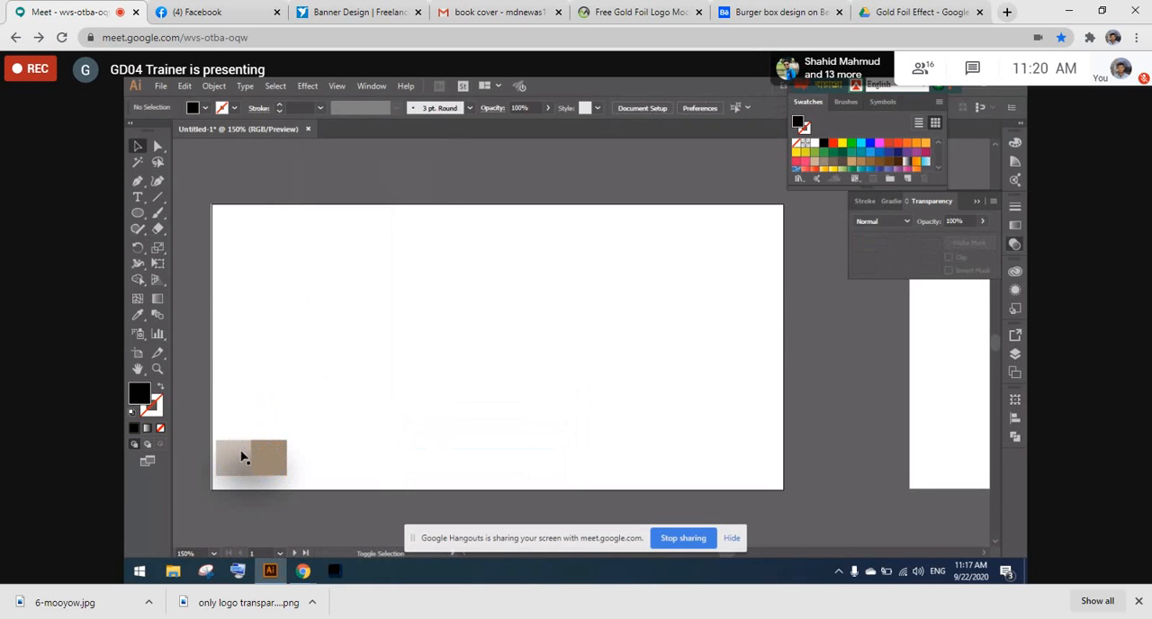
left_click(241, 465)
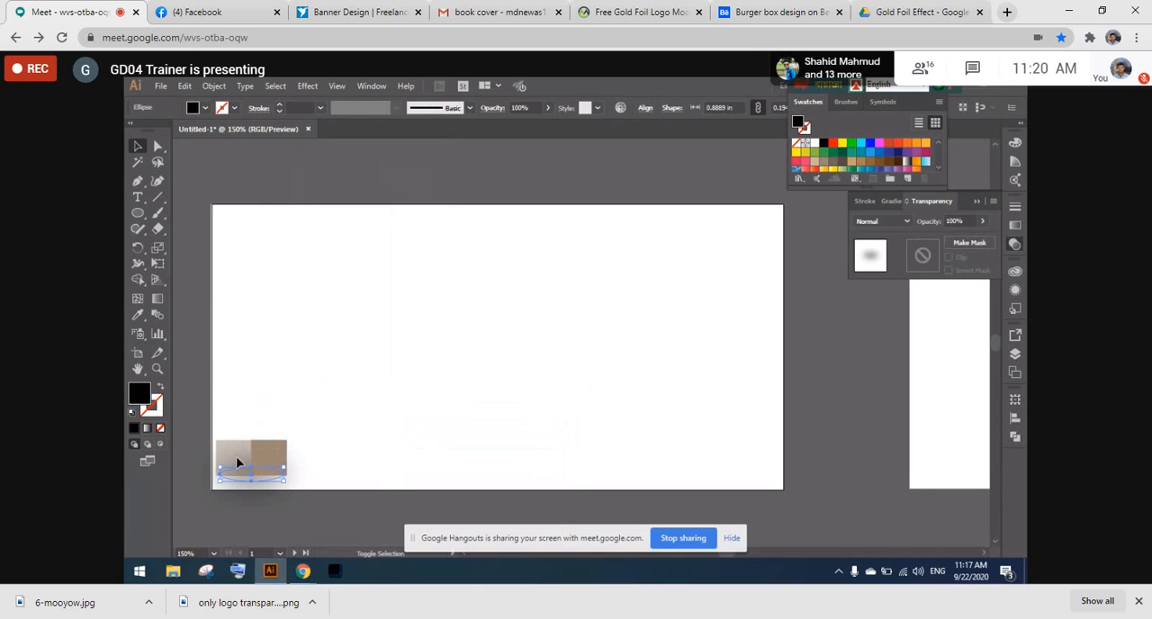
left_click(248, 460, "shift")
left_click(258, 482)
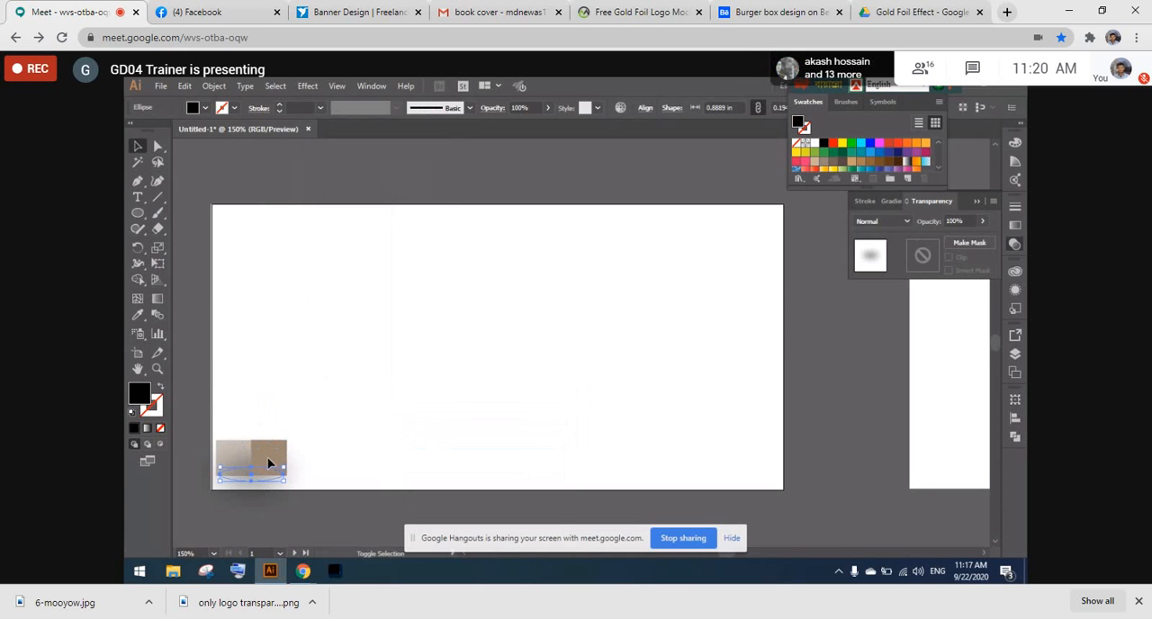
left_click(267, 457, "shift")
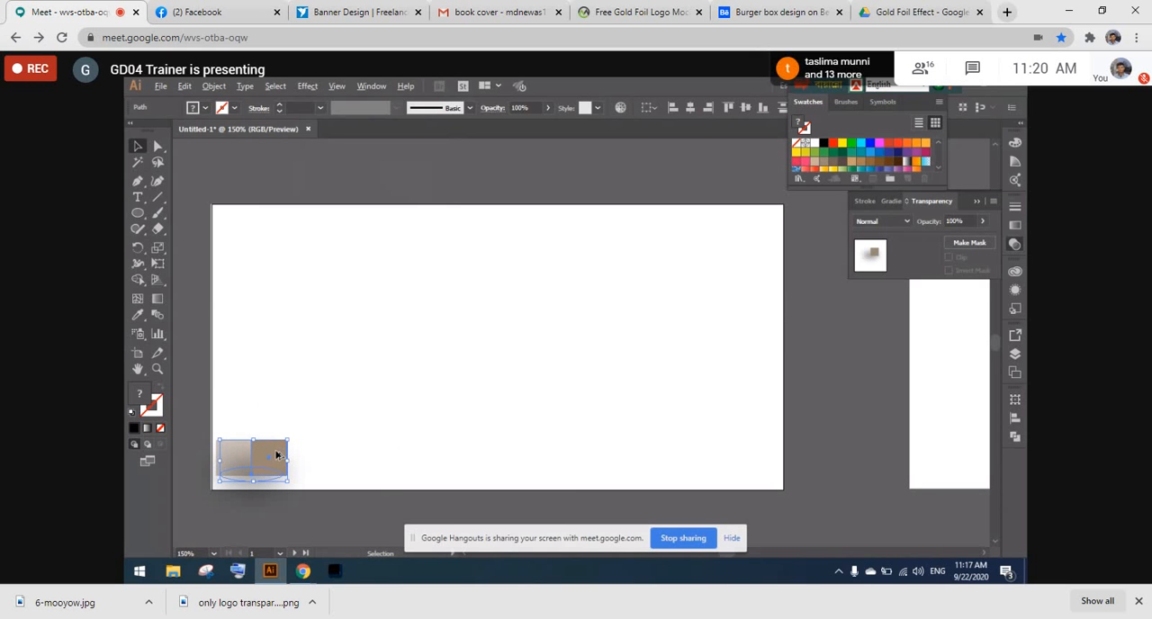
left_click_drag(277, 455, 276, 414)
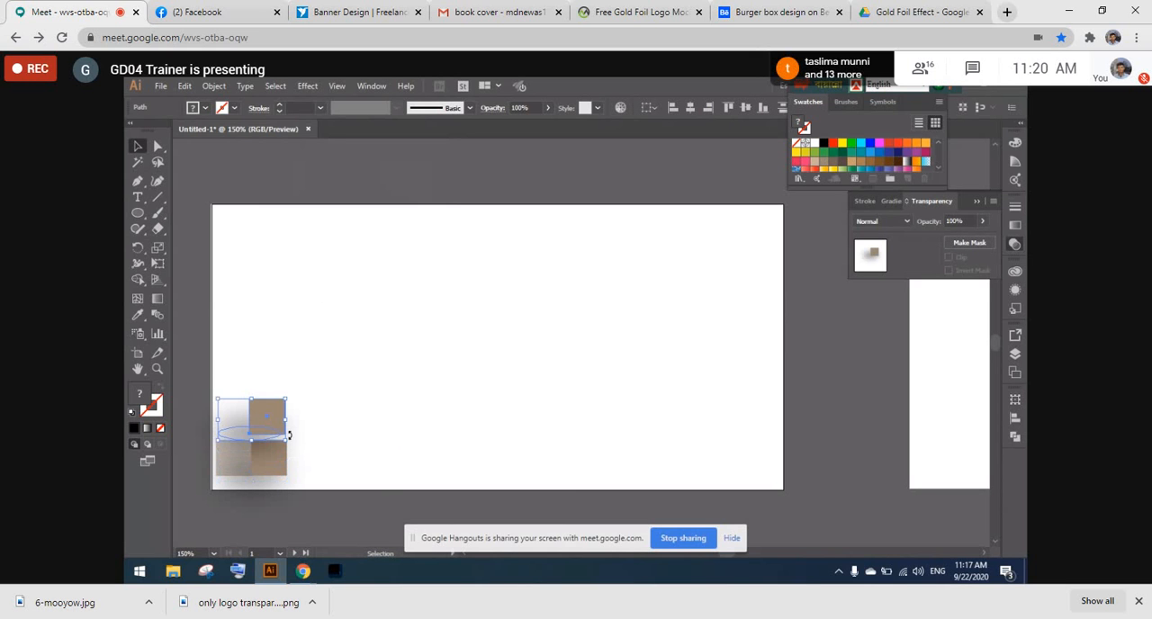
key("ctrl+z")
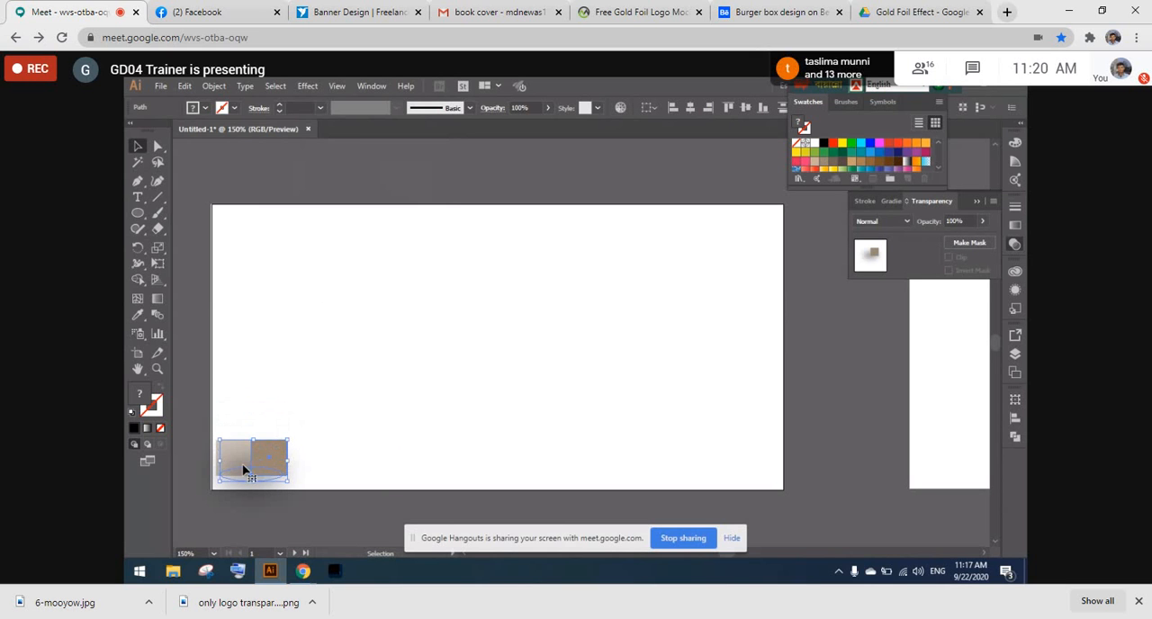
left_click(236, 459, "shift")
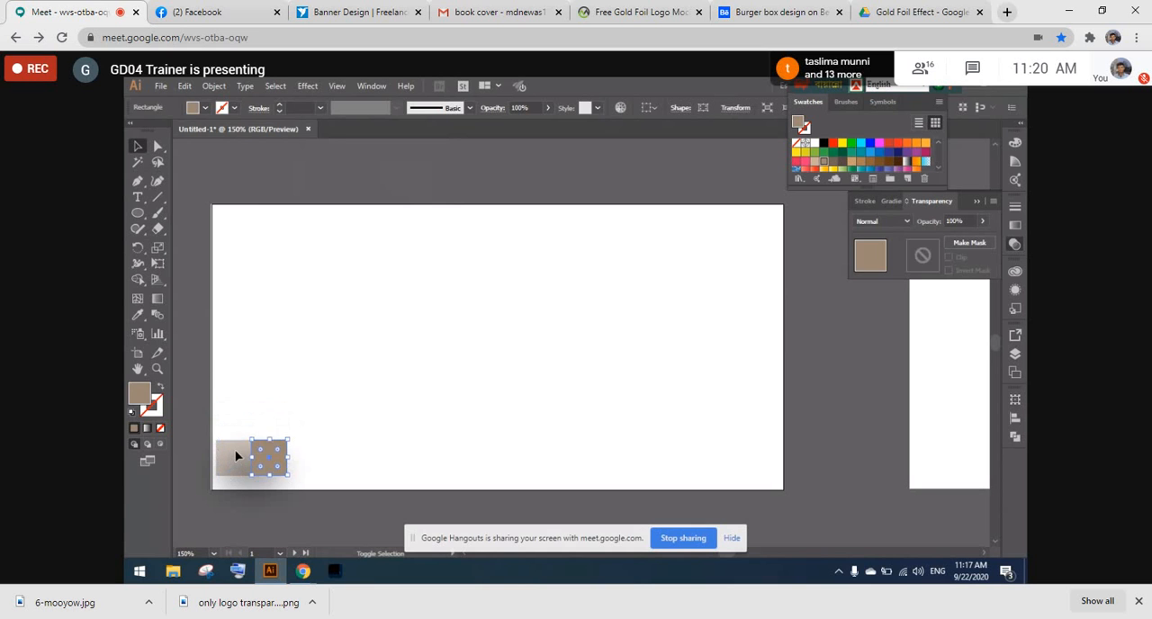
left_click(236, 456, "shift")
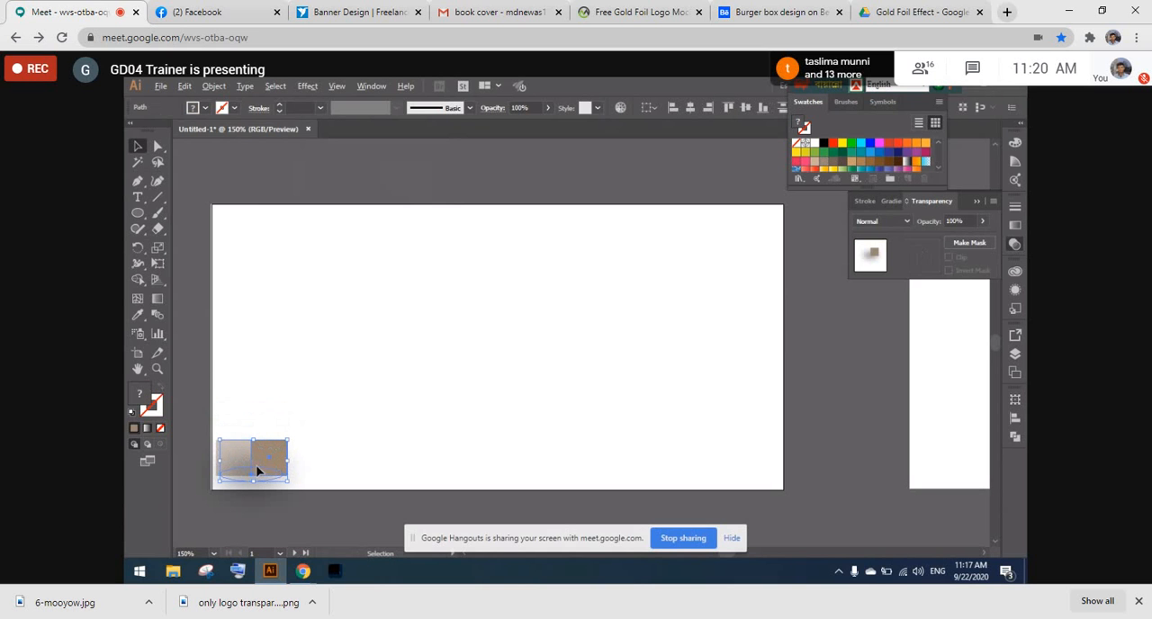
left_click_drag(257, 470, 259, 431)
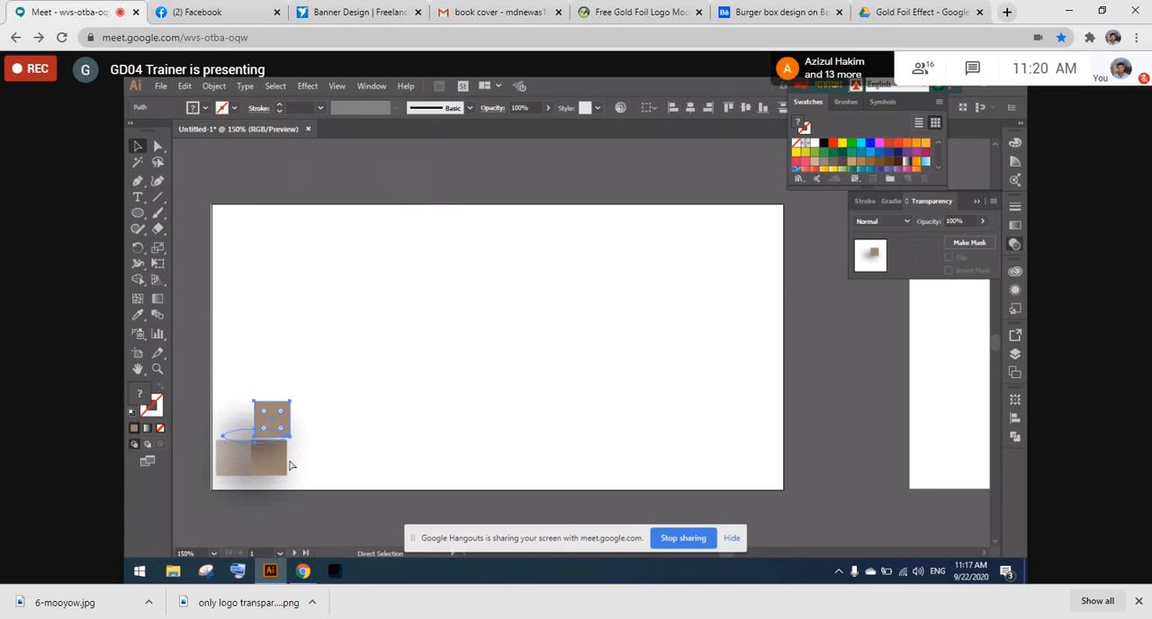
key("ctrl+z")
left_click(184, 374)
left_click(256, 464)
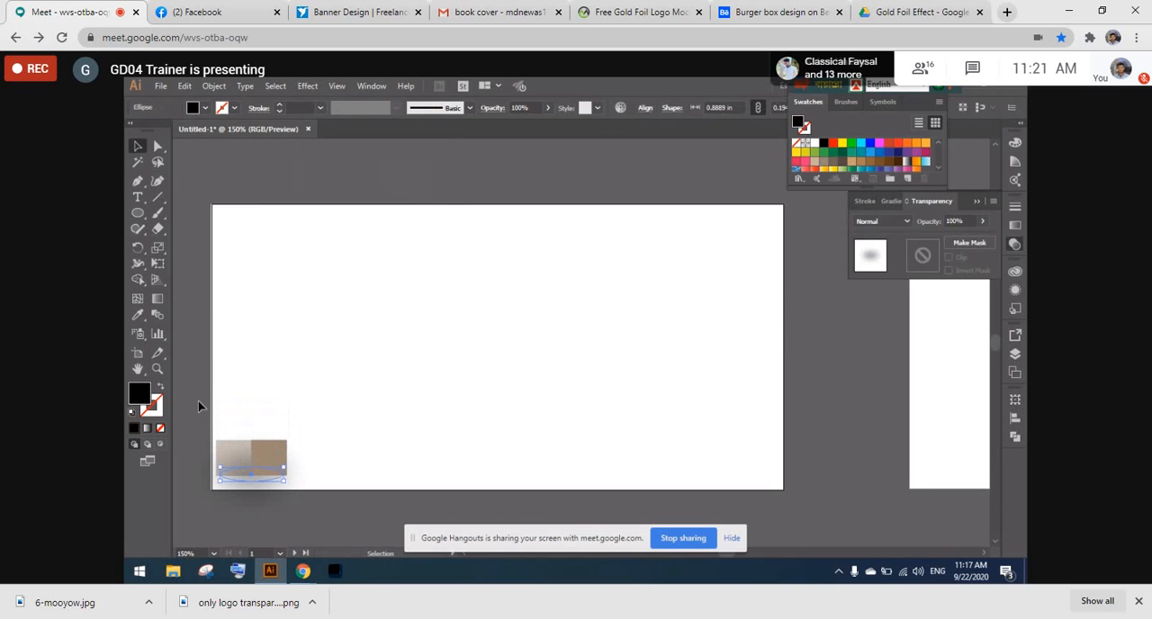
left_click(198, 400)
double_click(230, 452)
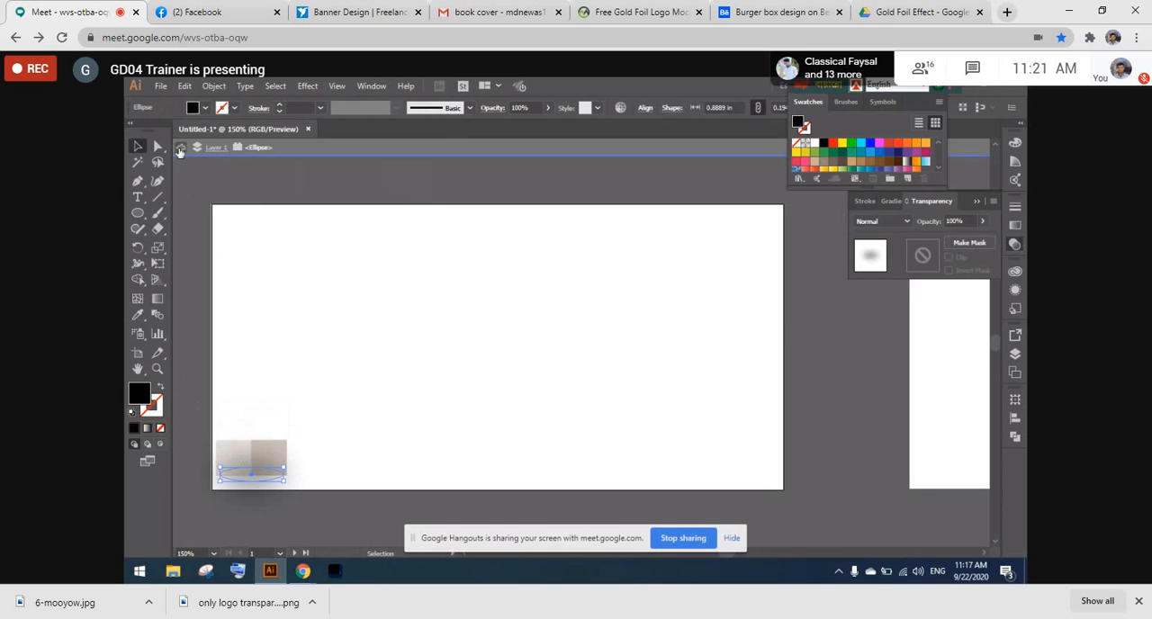
left_click(181, 147)
- Send the brown square backward one level in the stacking order
left_click(276, 473)
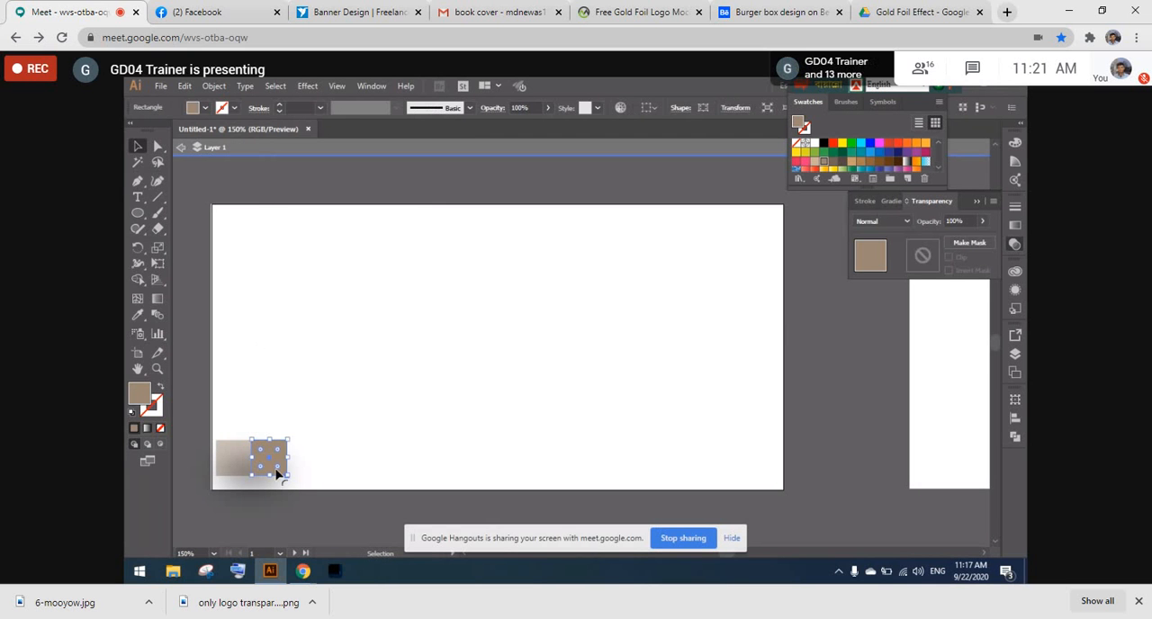
right_click(275, 468)
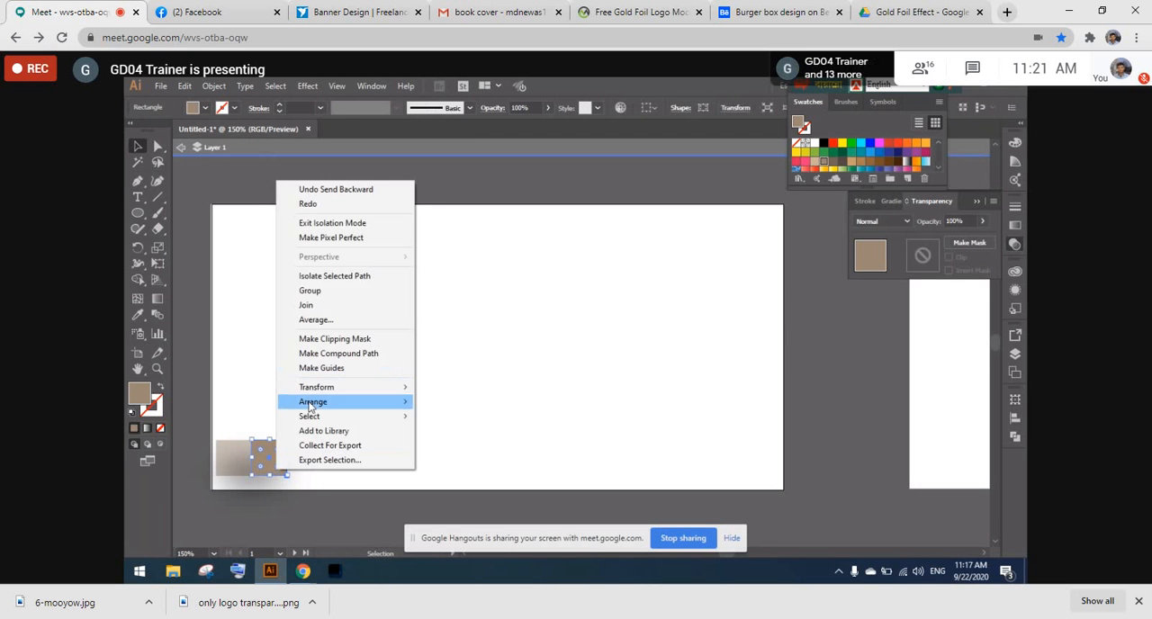
mouse_move(364, 406)
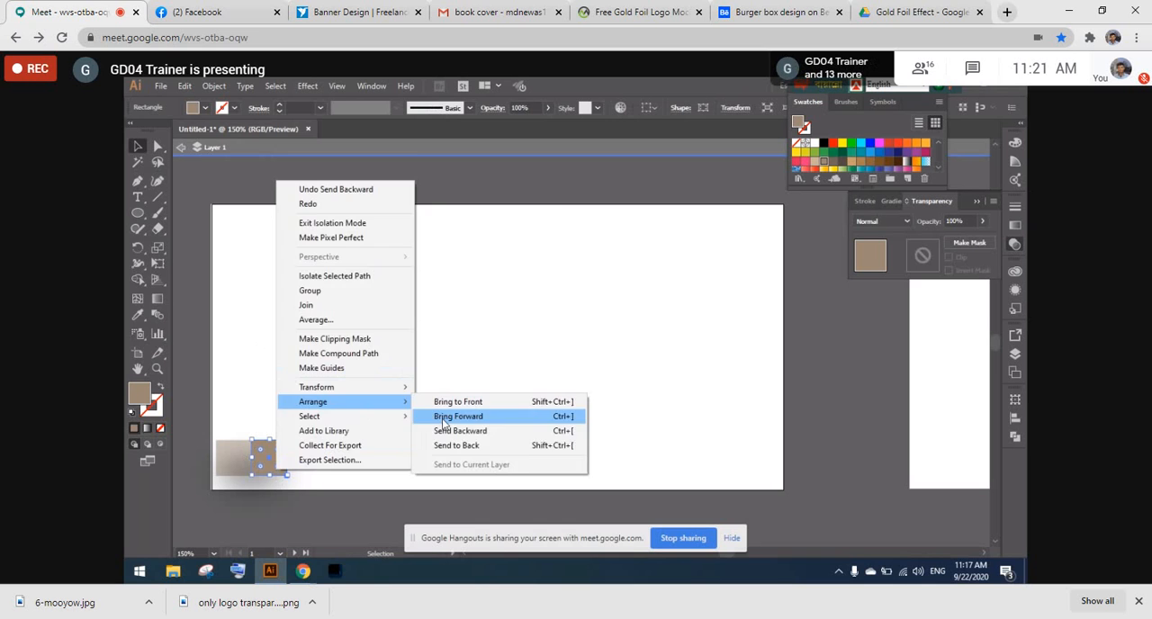
left_click(448, 431)
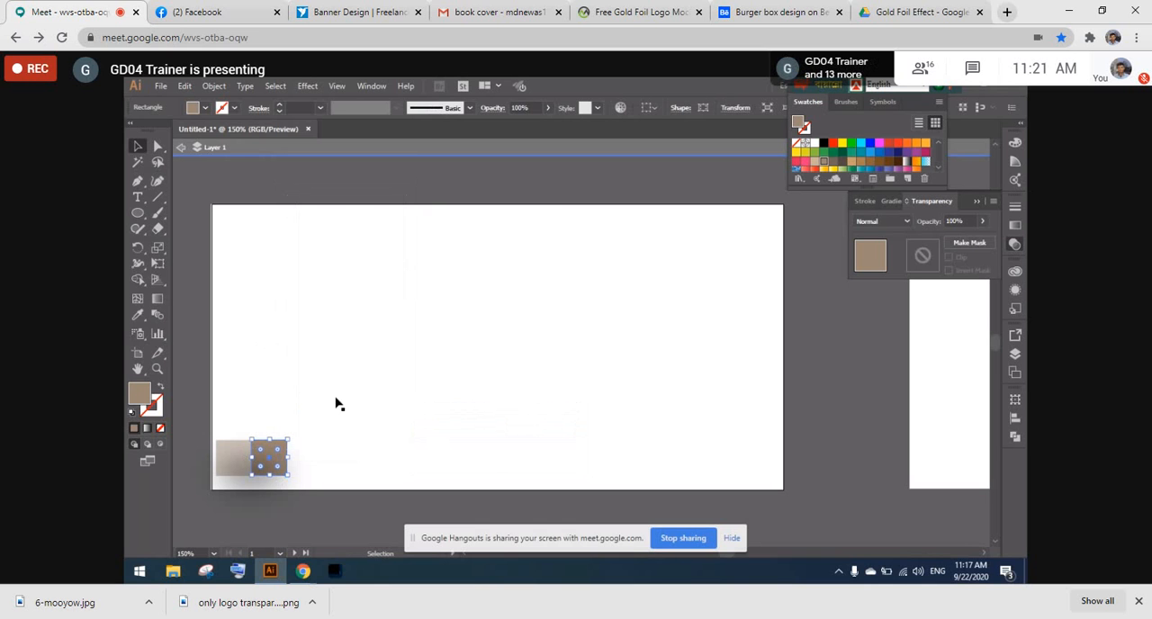
left_click(196, 325)
- Send the blurred ellipse to the back and bring it forward one level, behind both squares but above the white background rectangle
left_click(264, 455)
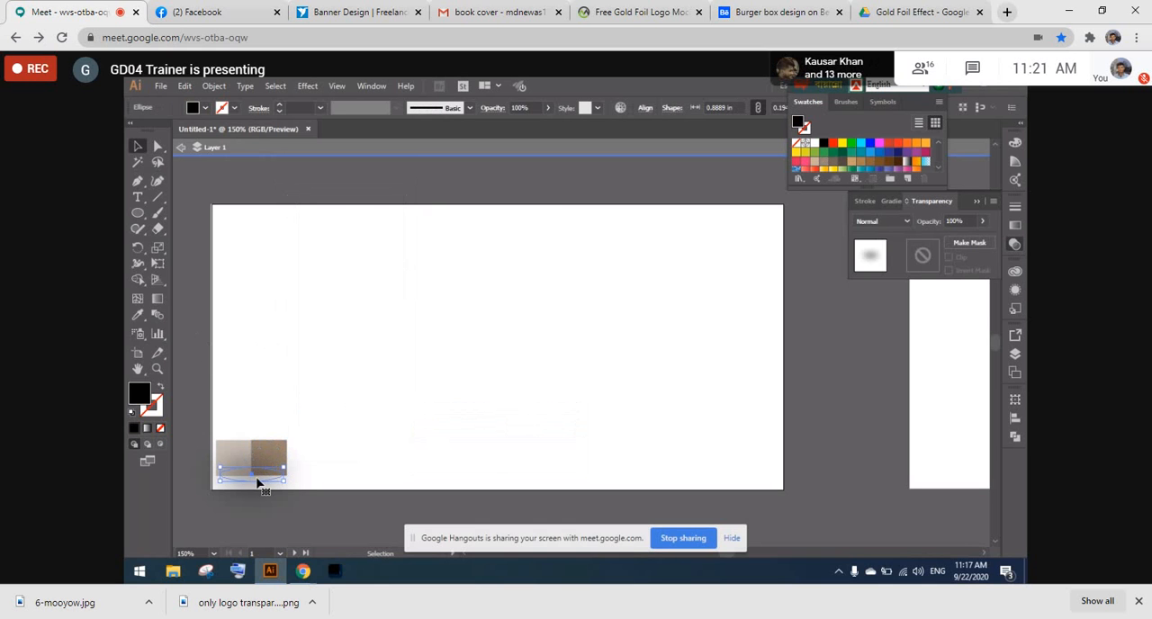
right_click(259, 477)
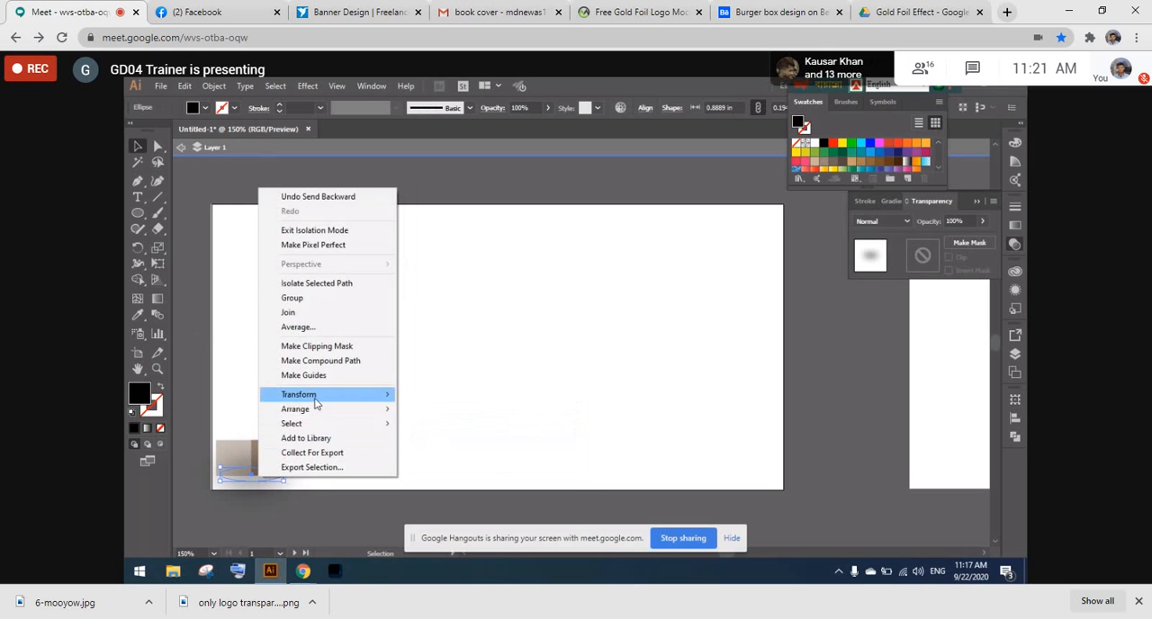
mouse_move(324, 409)
left_click(438, 452)
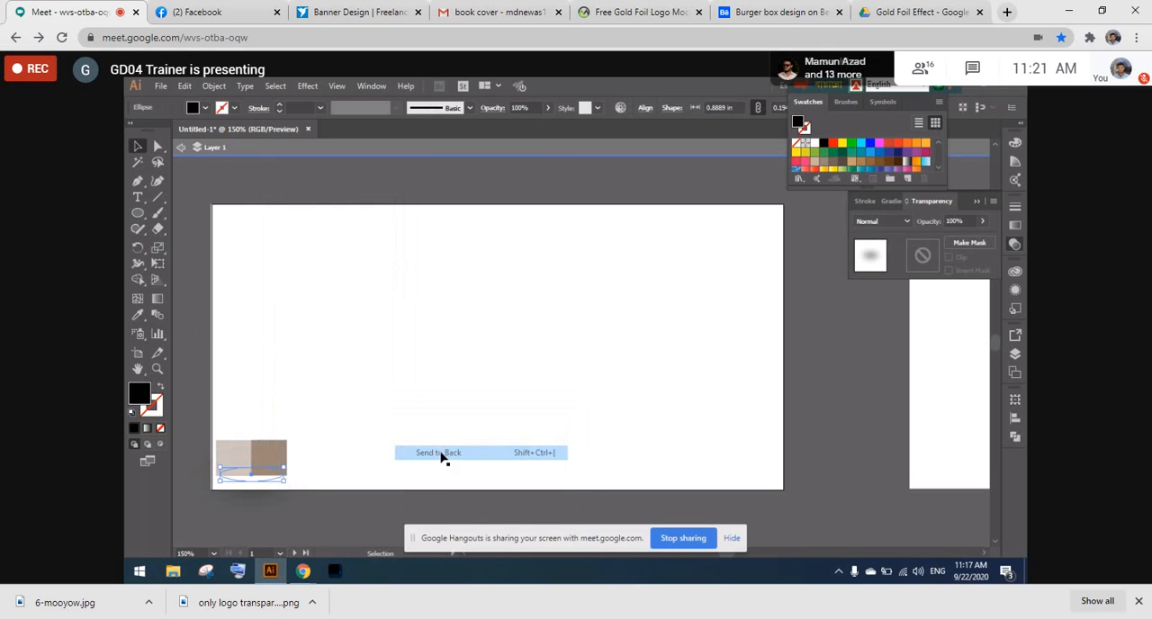
right_click(270, 475)
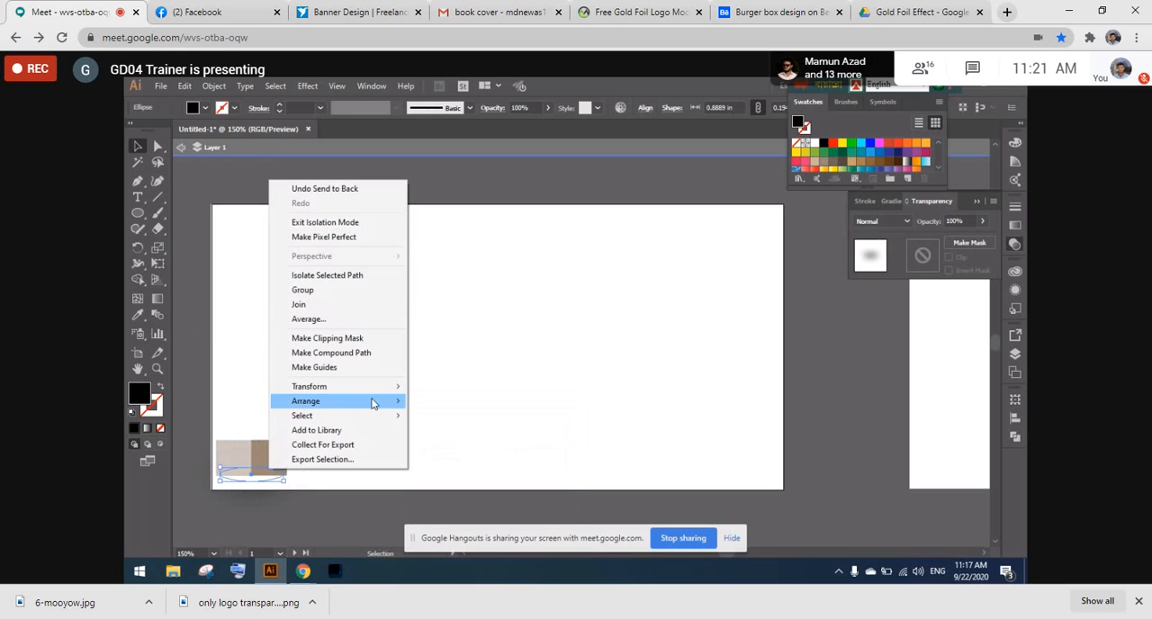
mouse_move(373, 403)
left_click(439, 431)
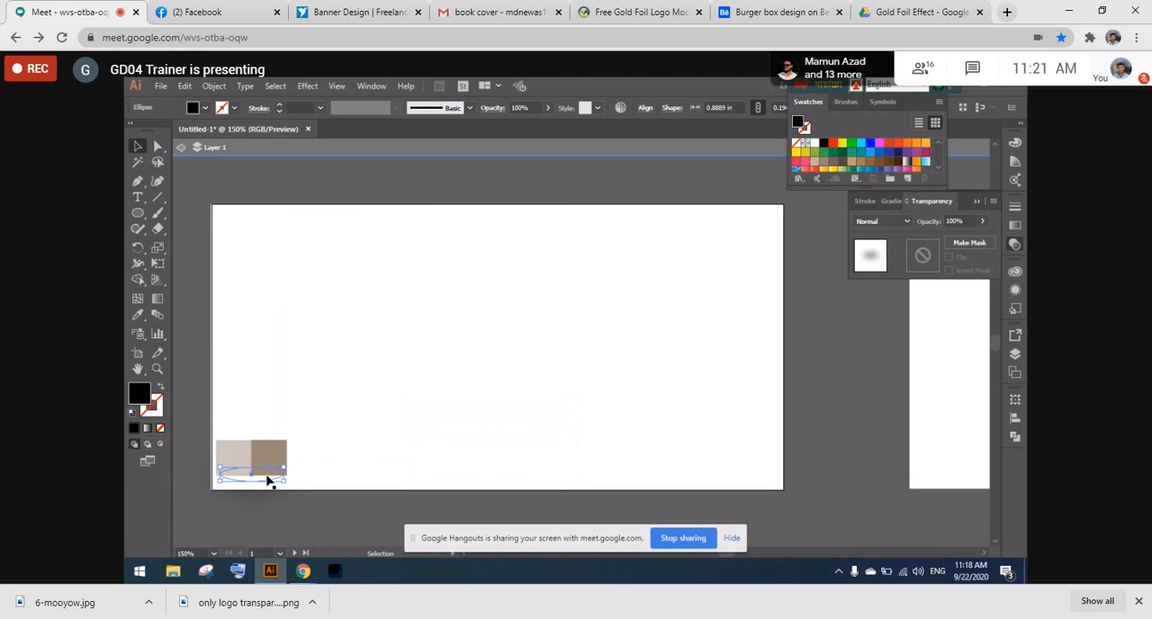
right_click(267, 480)
mouse_move(315, 409)
left_click(410, 425)
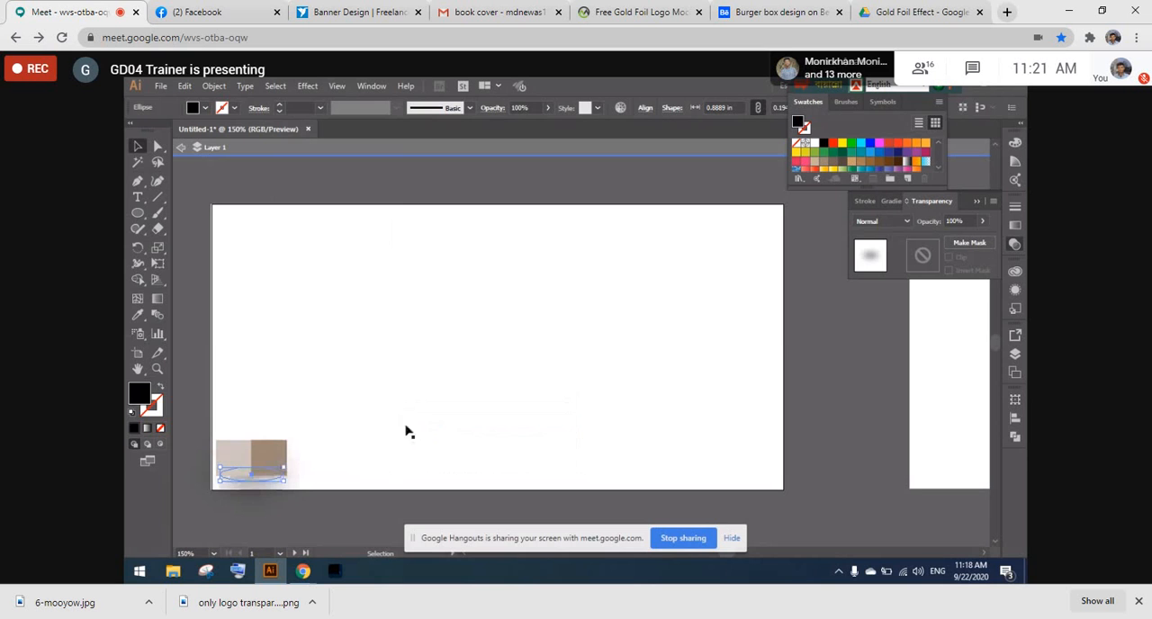
- Group the light square, the brown square and the blurred shadow ellipse
left_click(366, 432)
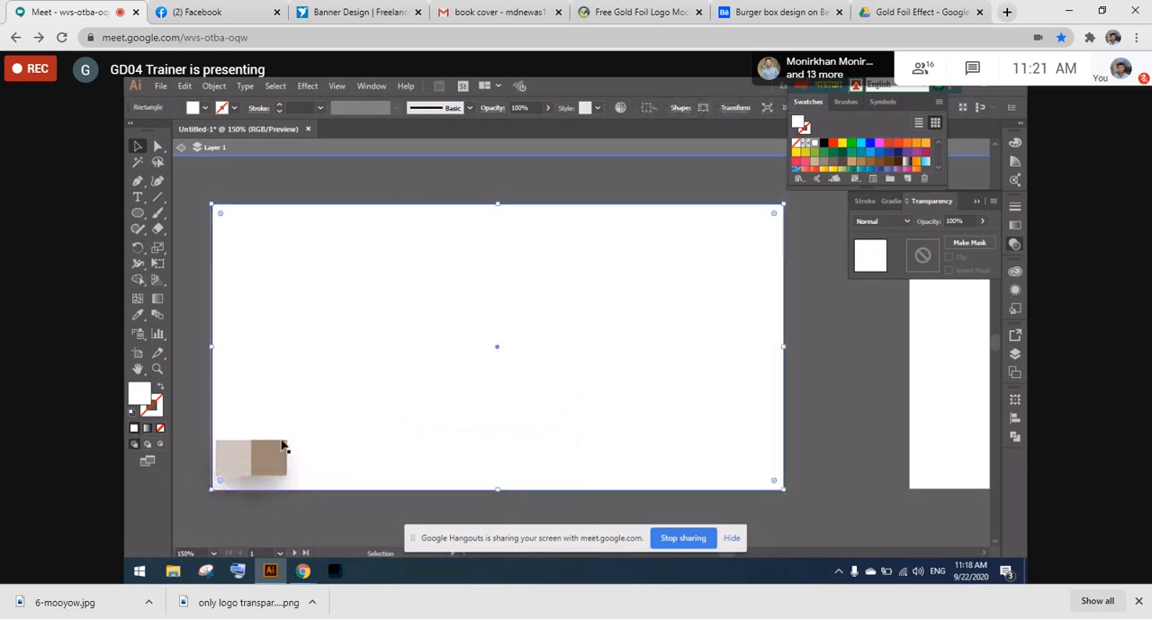
left_click(237, 454)
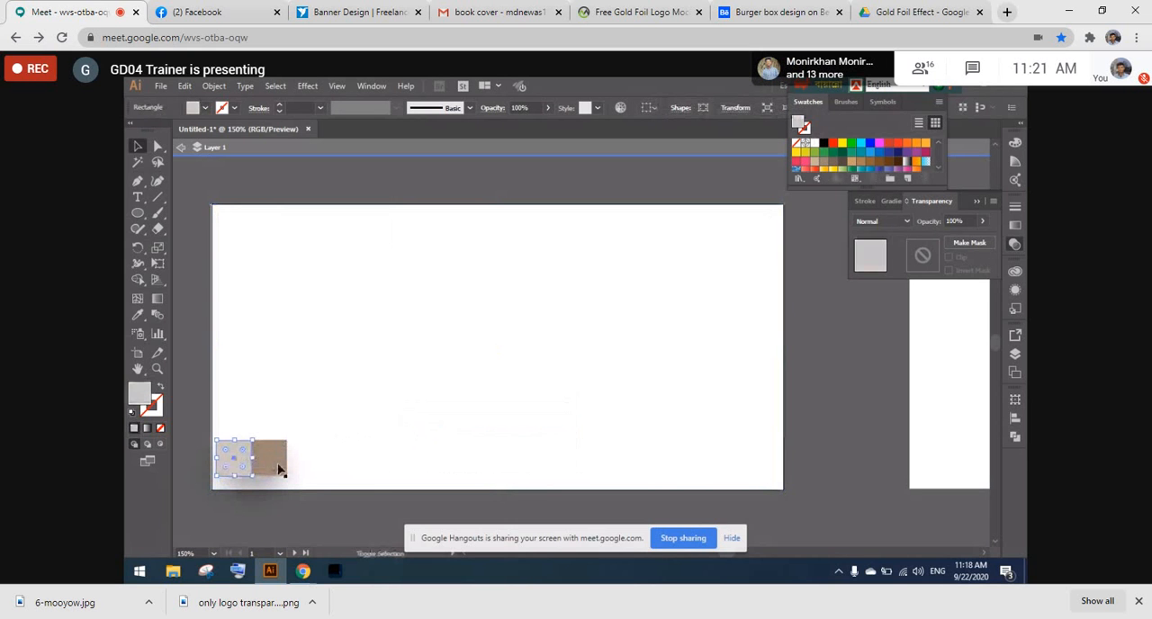
left_click(279, 469, "shift")
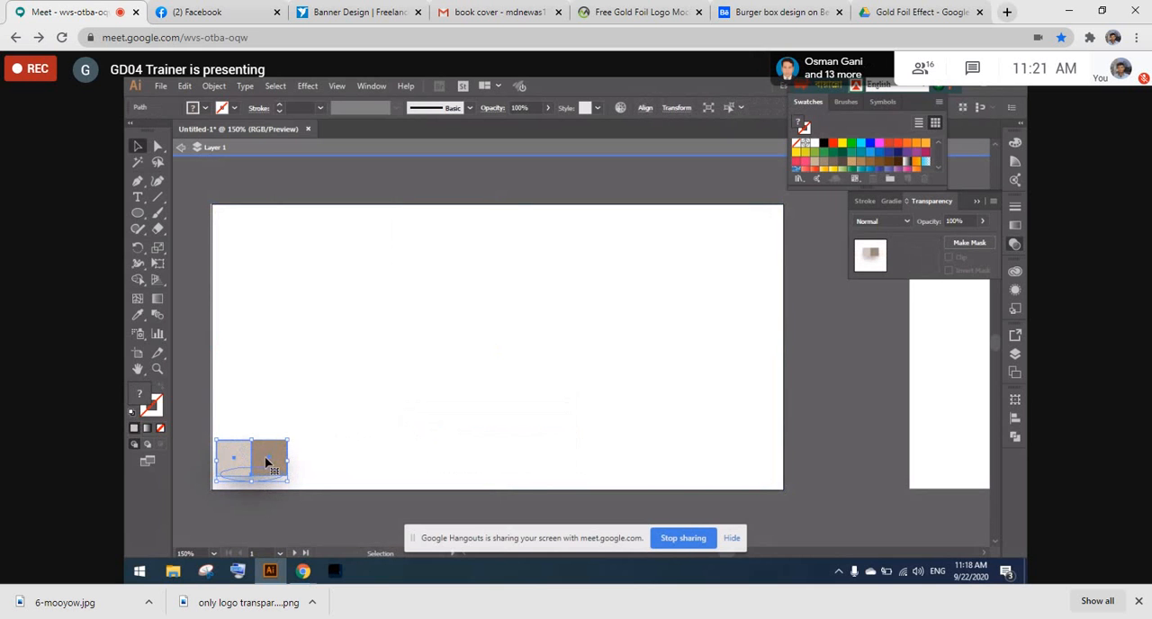
key("ctrl+g")
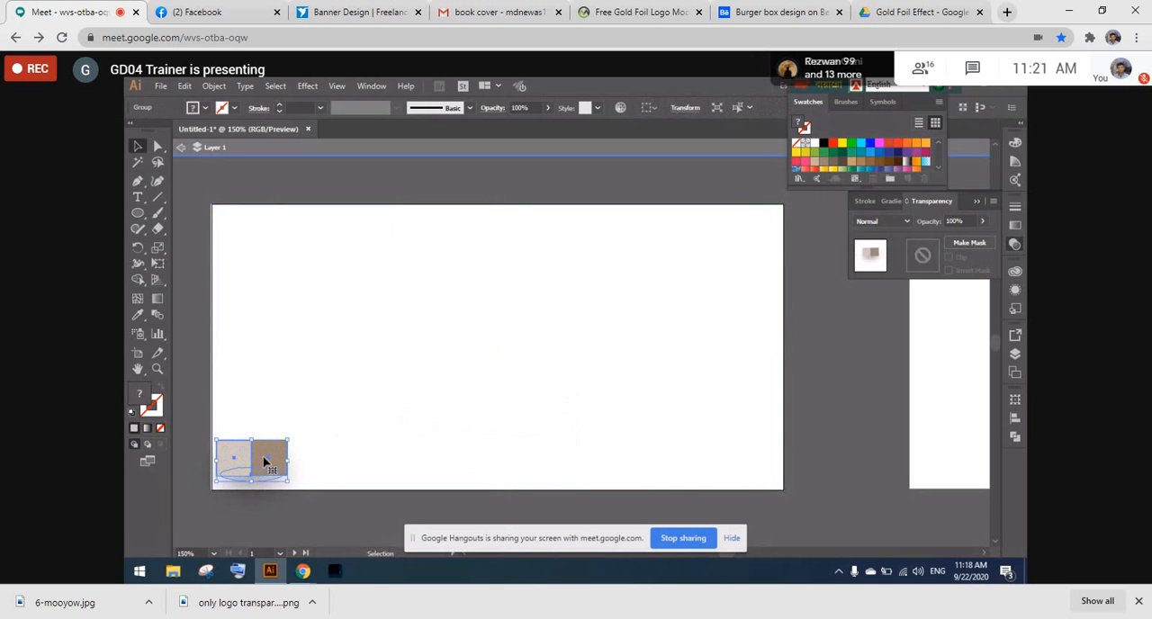
- Duplicate the grouped squares twice, stepping diagonally up and to the right corner to corner, with the first copy brought to the front
left_click_drag(266, 461, 299, 423)
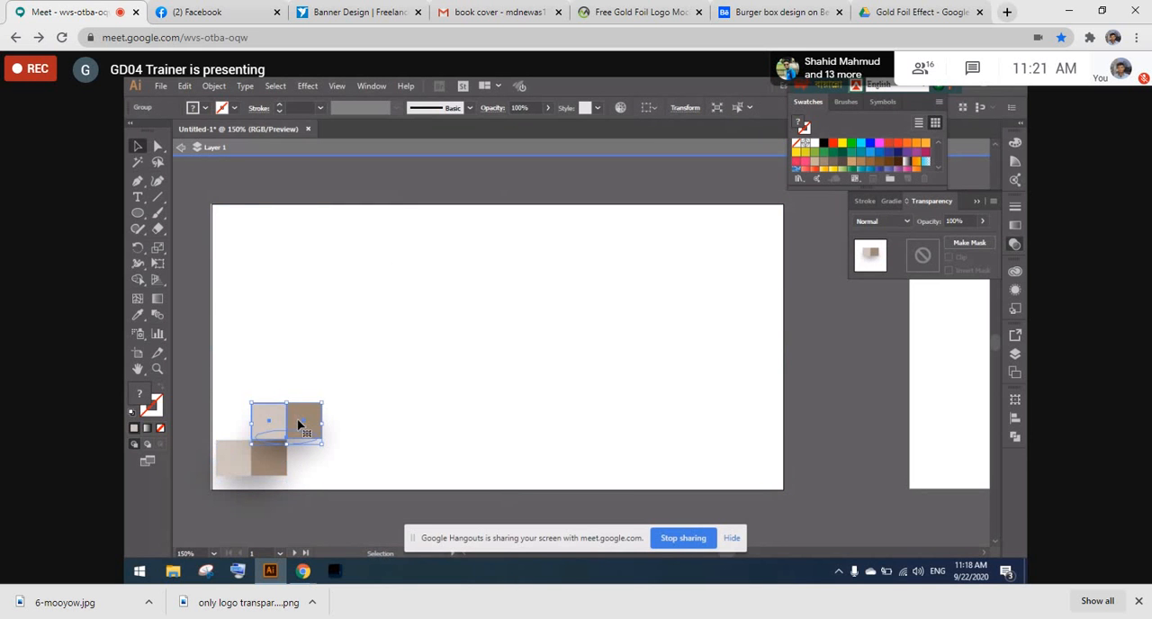
right_click(300, 422)
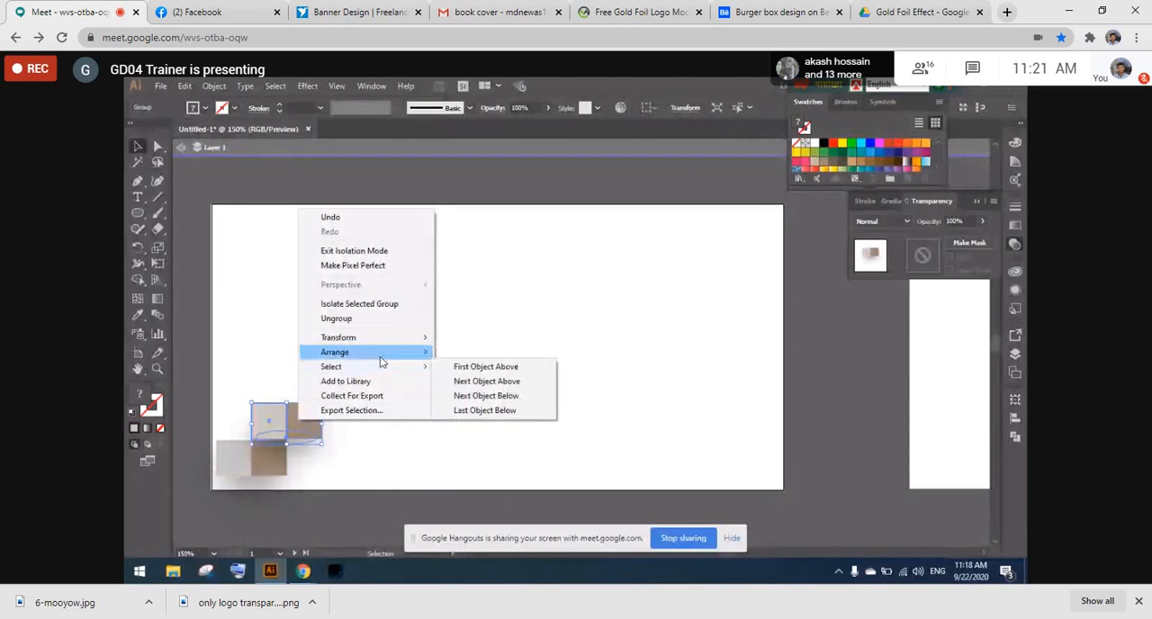
mouse_move(396, 352)
left_click(467, 353)
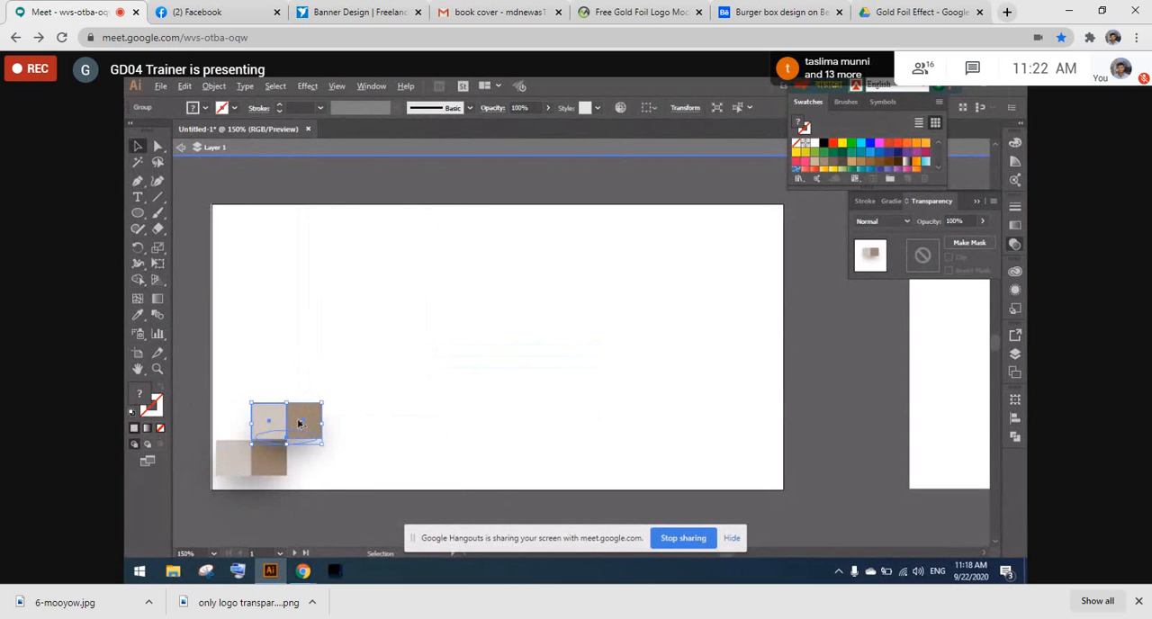
left_click_drag(295, 424, 331, 387)
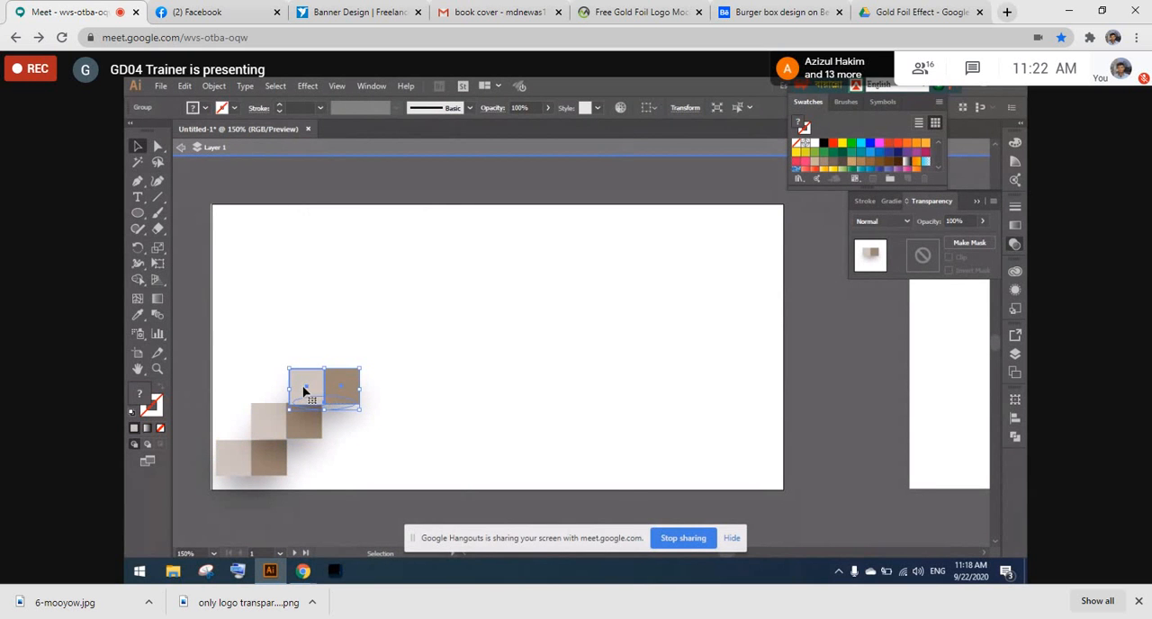
- Duplicate the uppermost grouped squares to the left in the same row and nudge the copy slightly right
left_click_drag(304, 389, 230, 391)
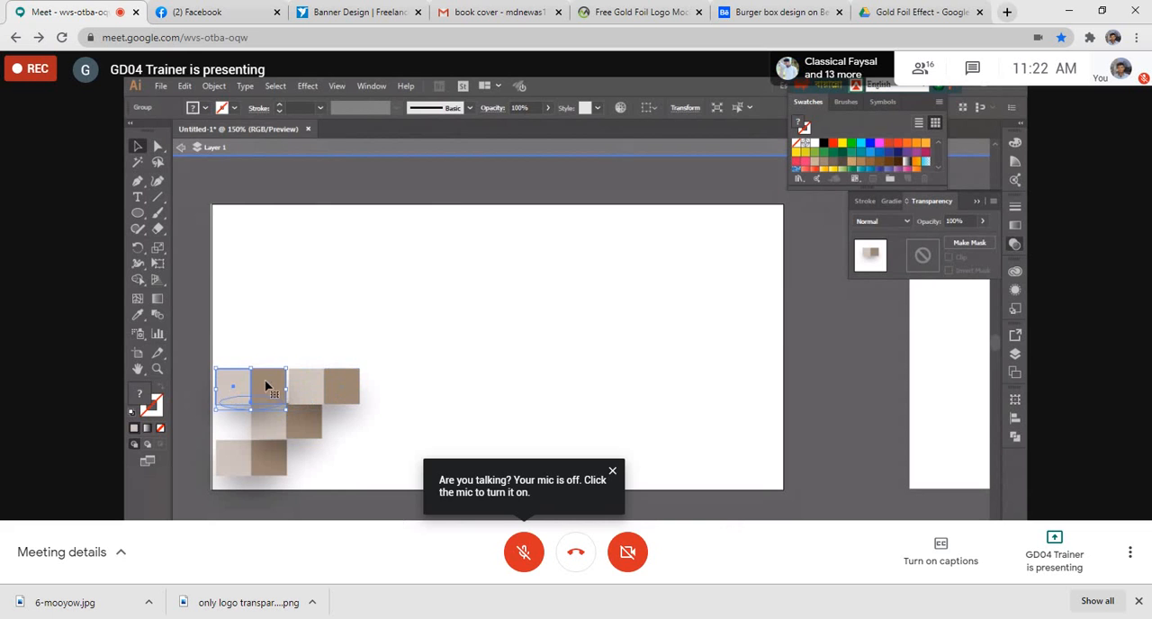
left_click(401, 391)
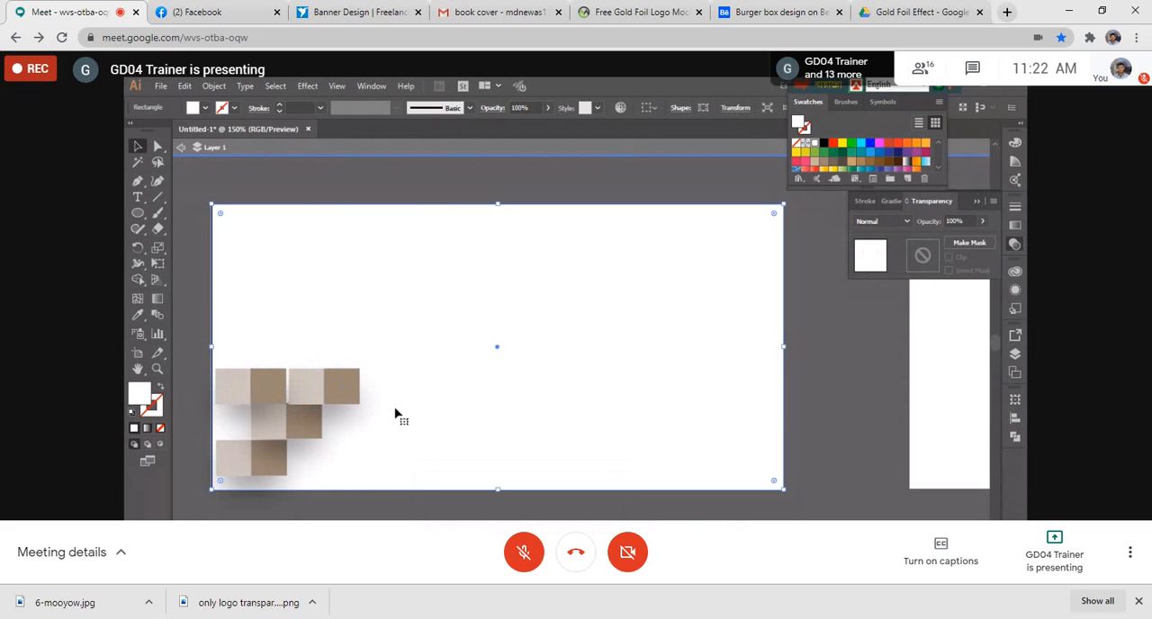
left_click(274, 378)
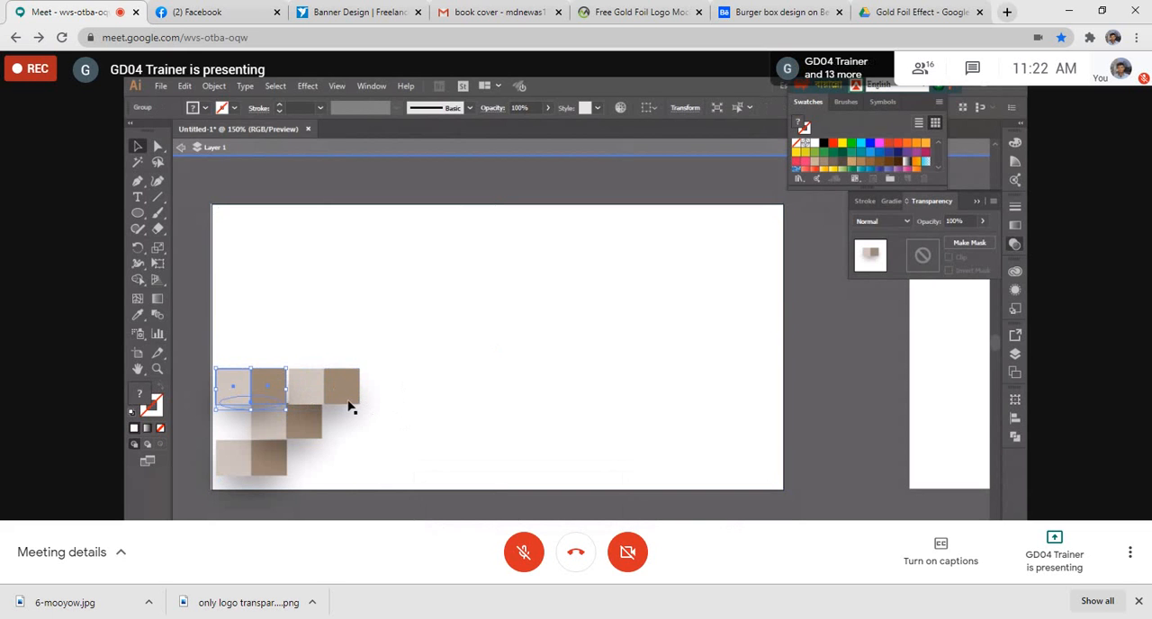
key("Right")
left_click(419, 396)
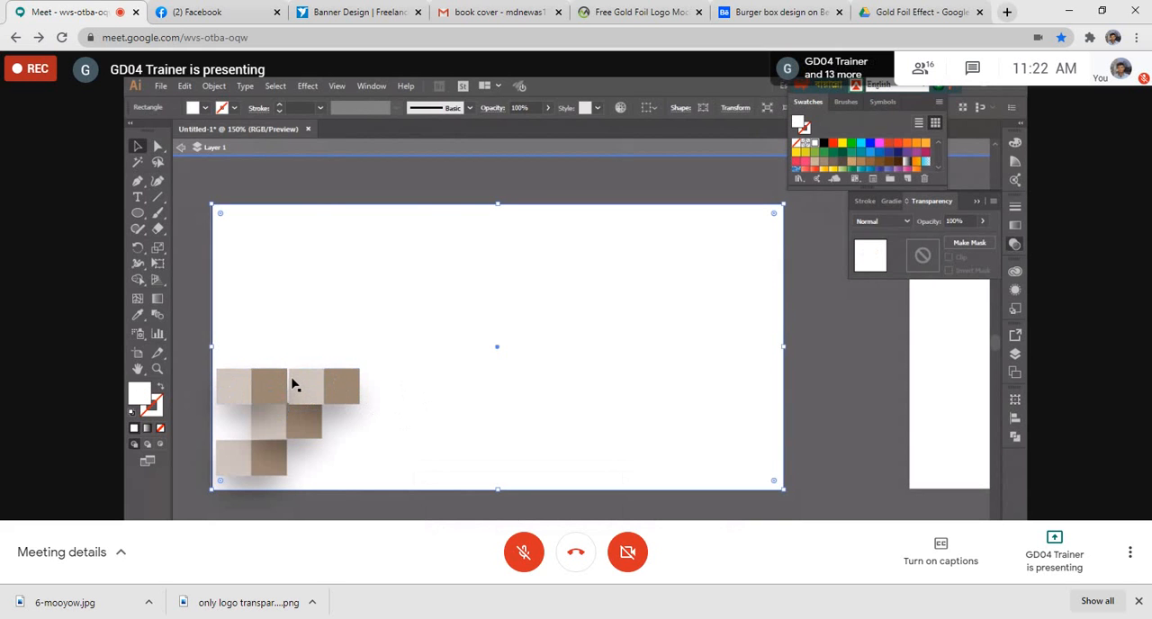
left_click(342, 388)
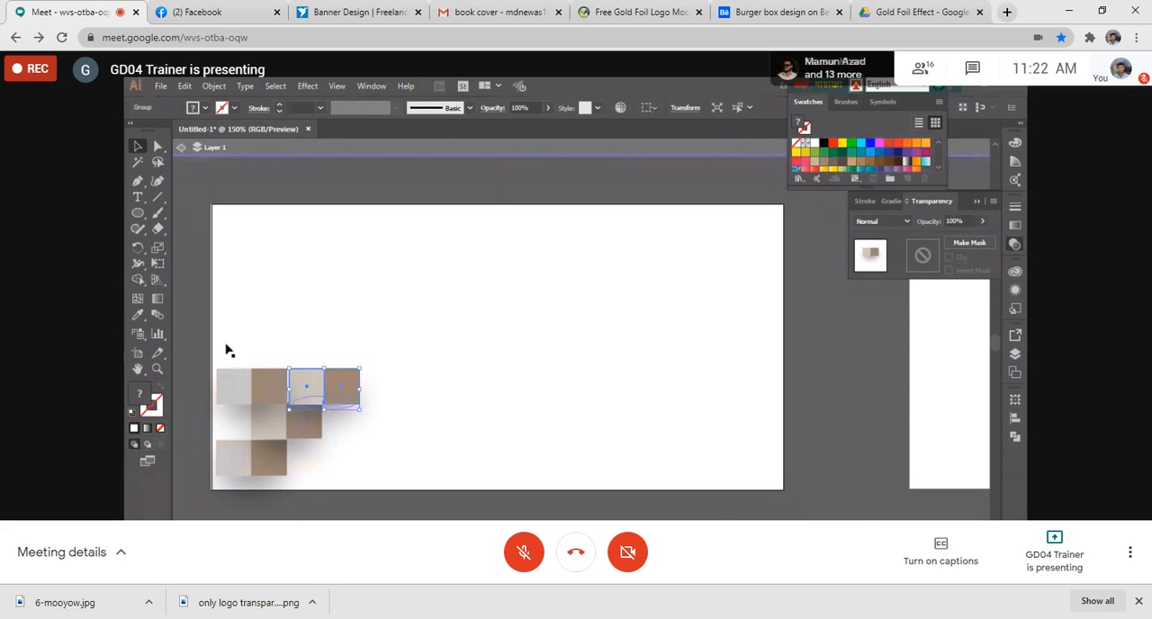
- Exit isolation mode and duplicate all four square groups upward, offset one square to the right
left_click_drag(226, 342, 306, 447)
key("ctrl+z")
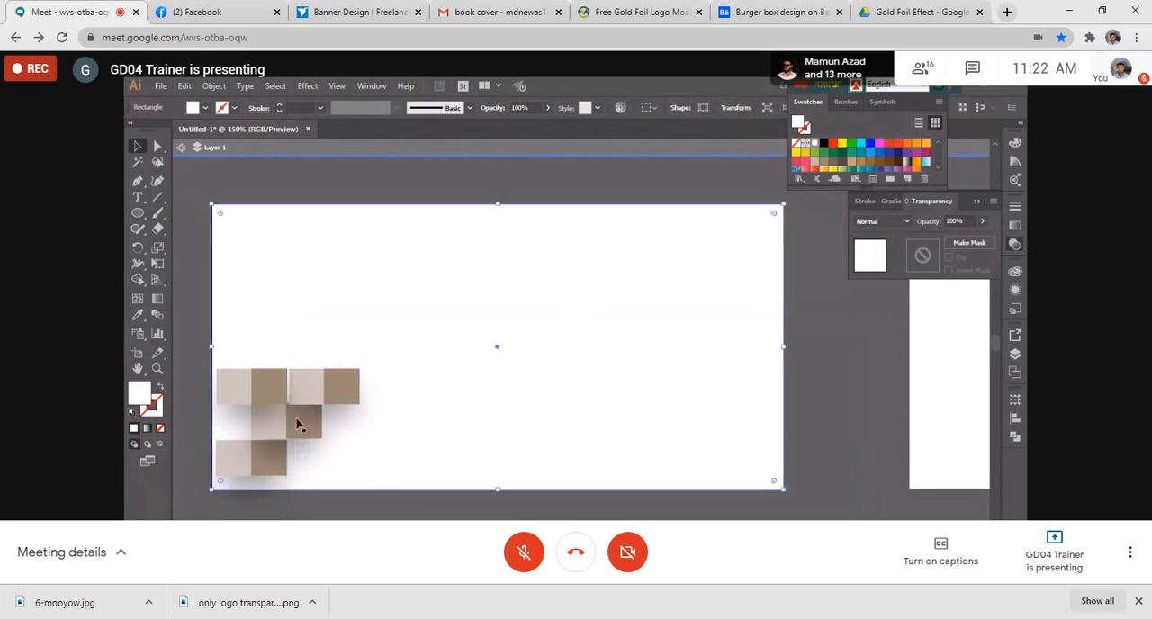
key("ctrl+shift+a")
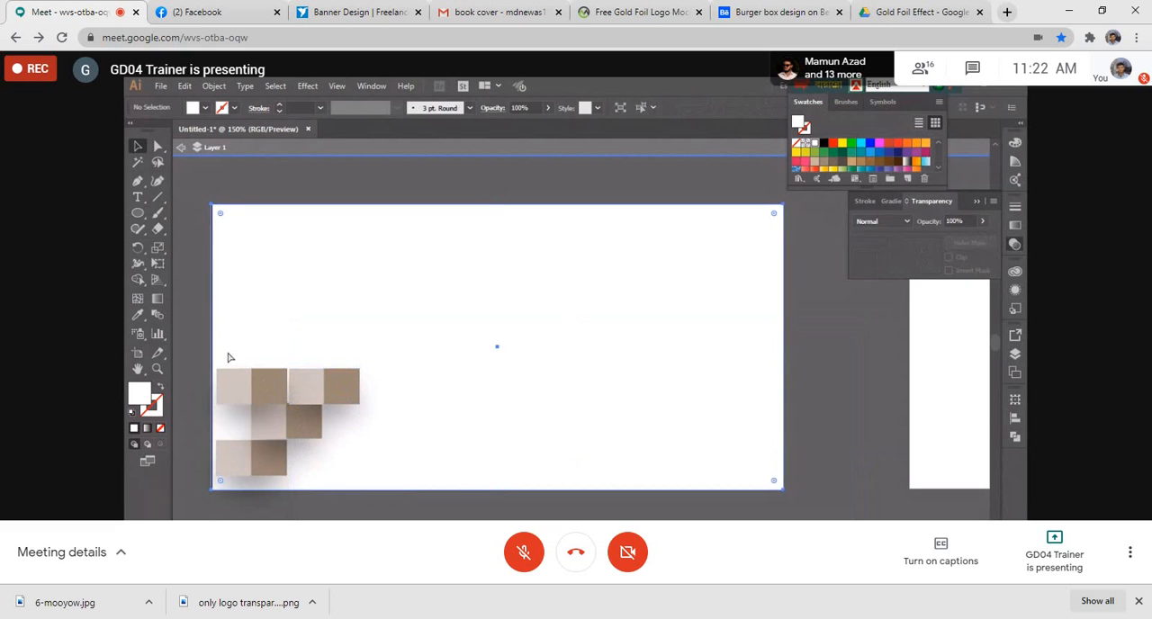
left_click(177, 145)
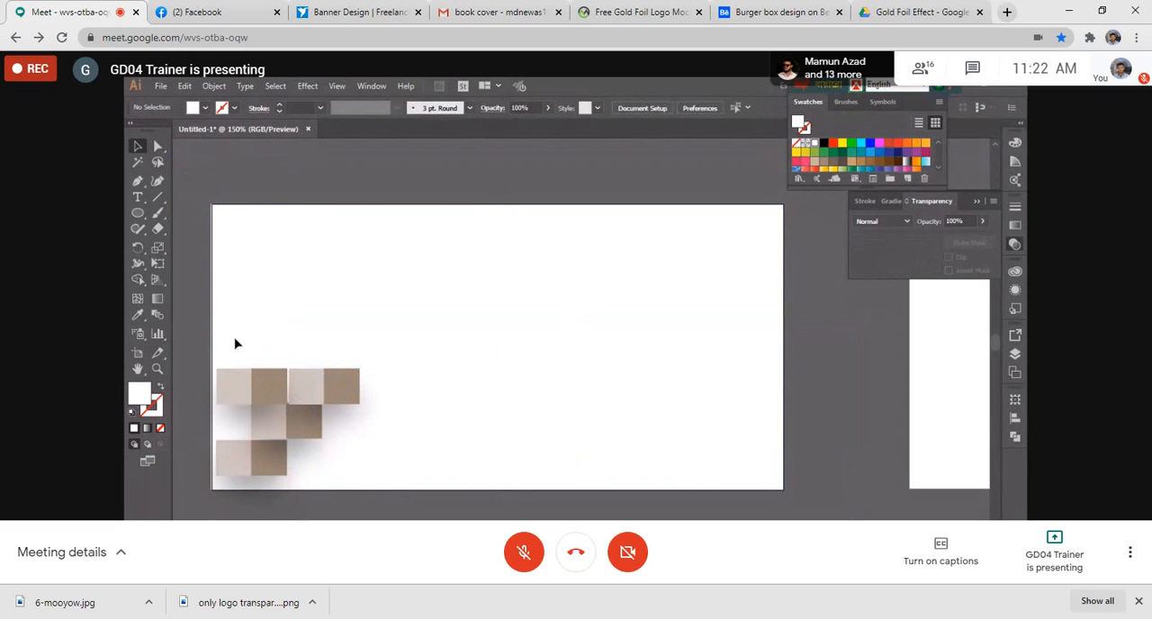
left_click_drag(235, 343, 341, 467)
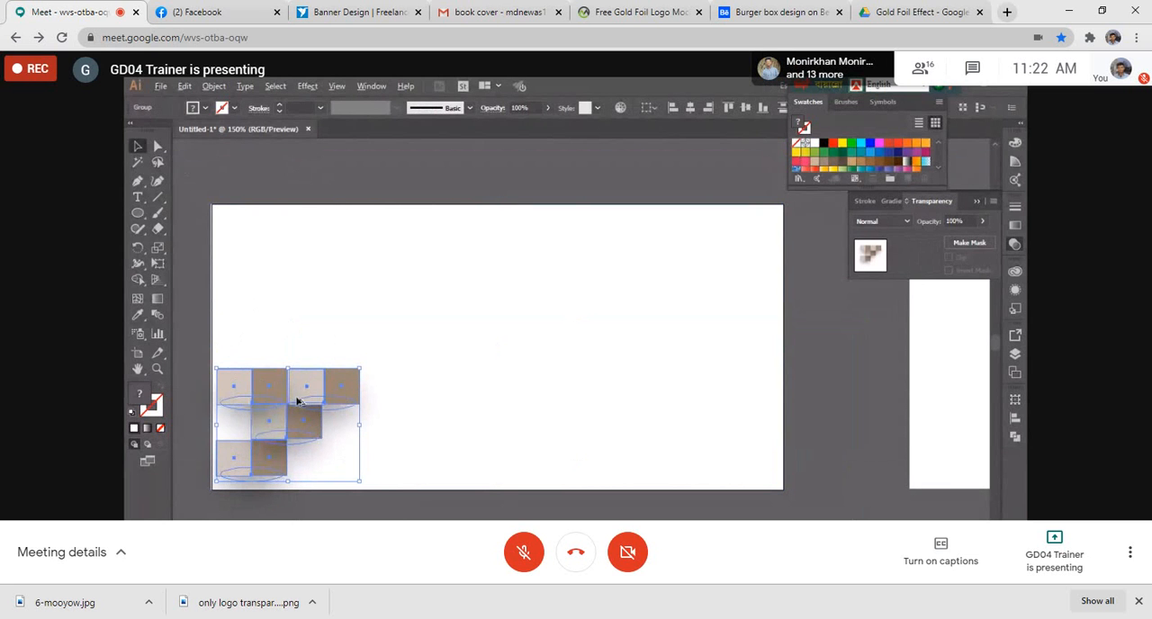
left_click_drag(297, 400, 335, 297)
left_click(438, 340)
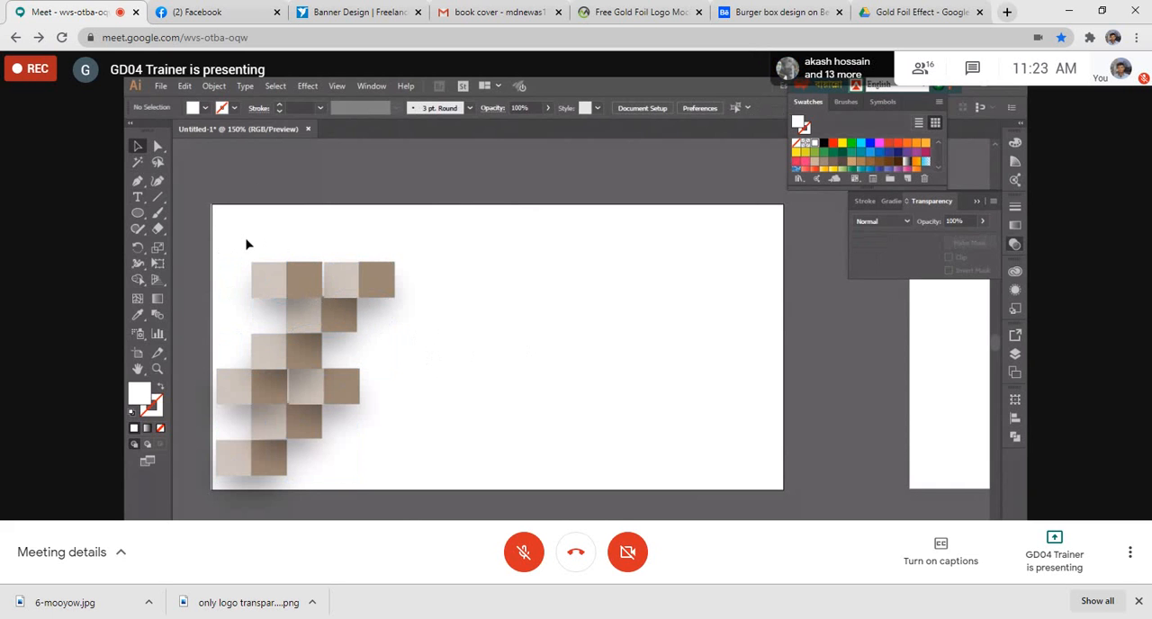
- Delete all the grouped squares from the artboard, keeping the white background
left_click_drag(247, 244, 358, 460)
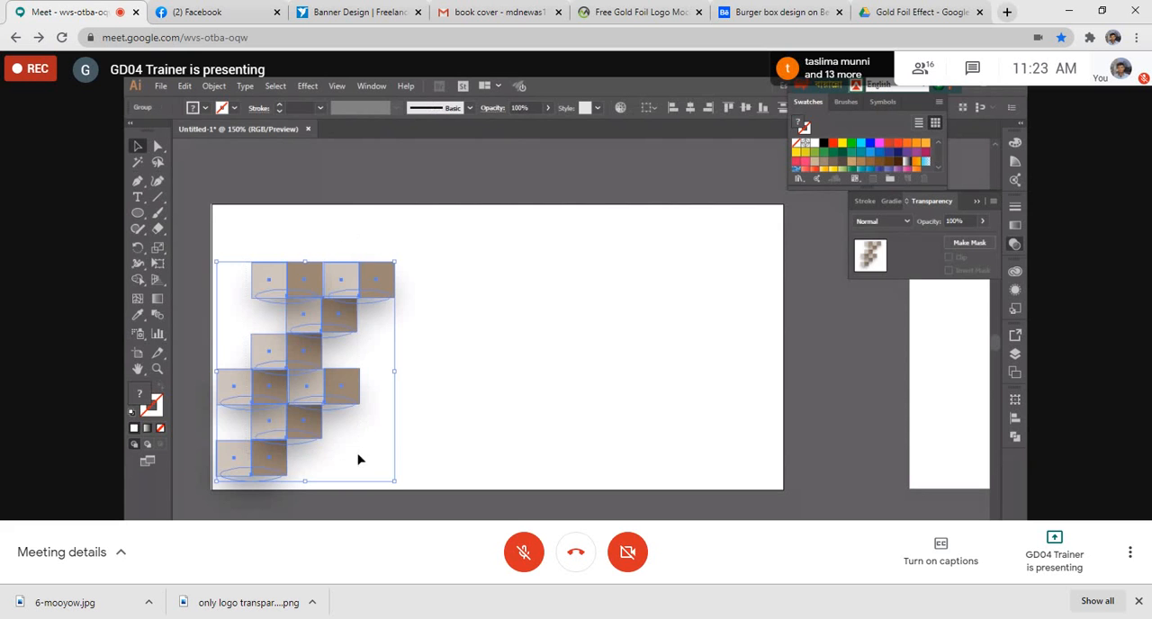
key("Delete")
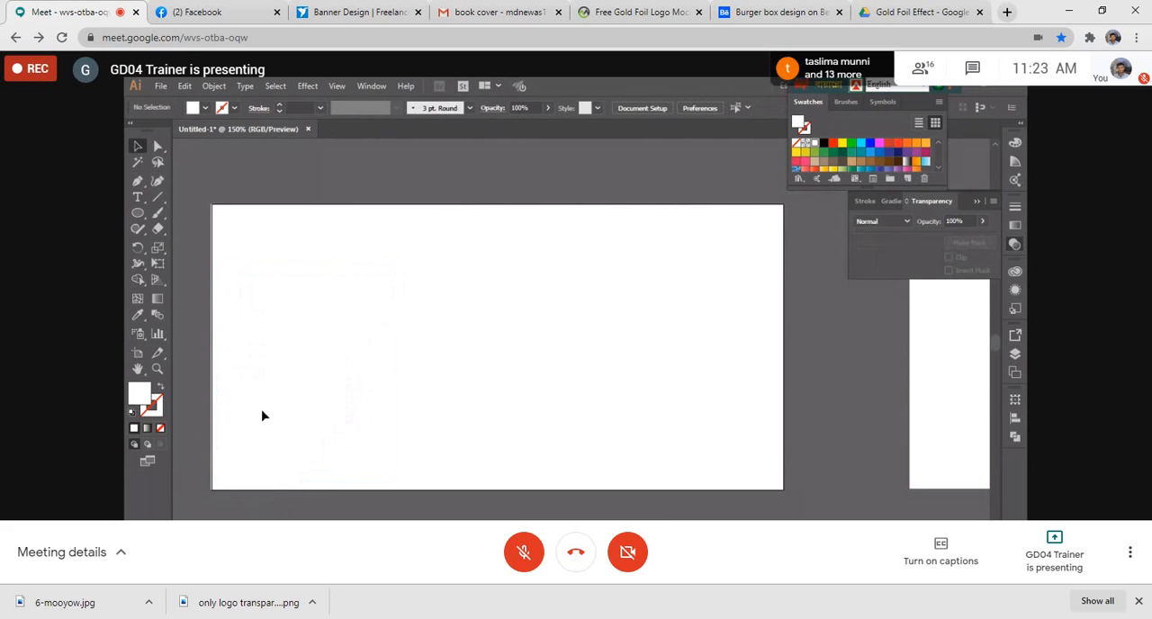
- Draw a small, nearly square rectangle on the left part of the artboard and fill it with the grayish-brown swatch (998675)
left_click_drag(138, 214, 193, 212)
mouse_move(259, 313)
left_mouse_down()
mouse_move(310, 366)
mouse_move(309, 380)
mouse_move(316, 365)
mouse_move(303, 358)
left_mouse_up()
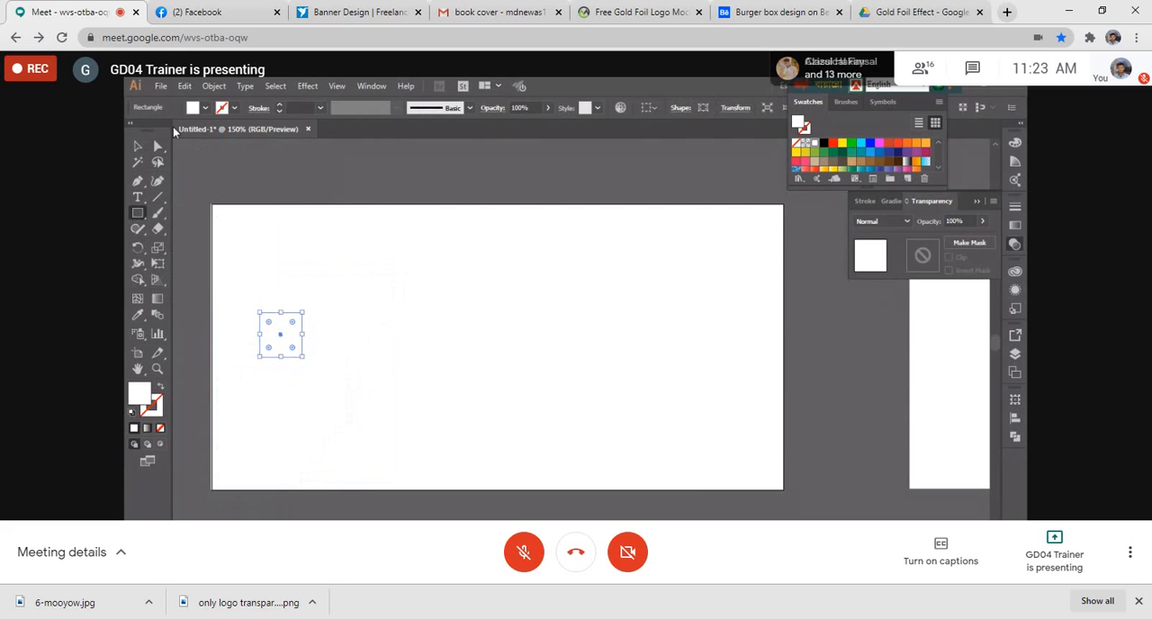
left_click(204, 108)
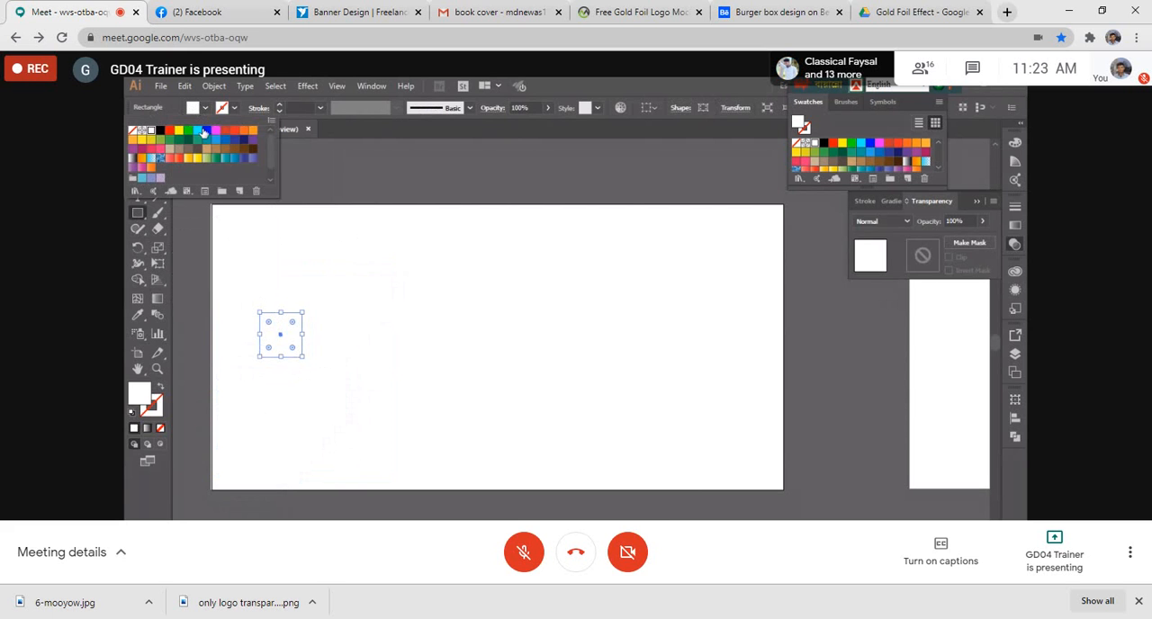
left_click(188, 140)
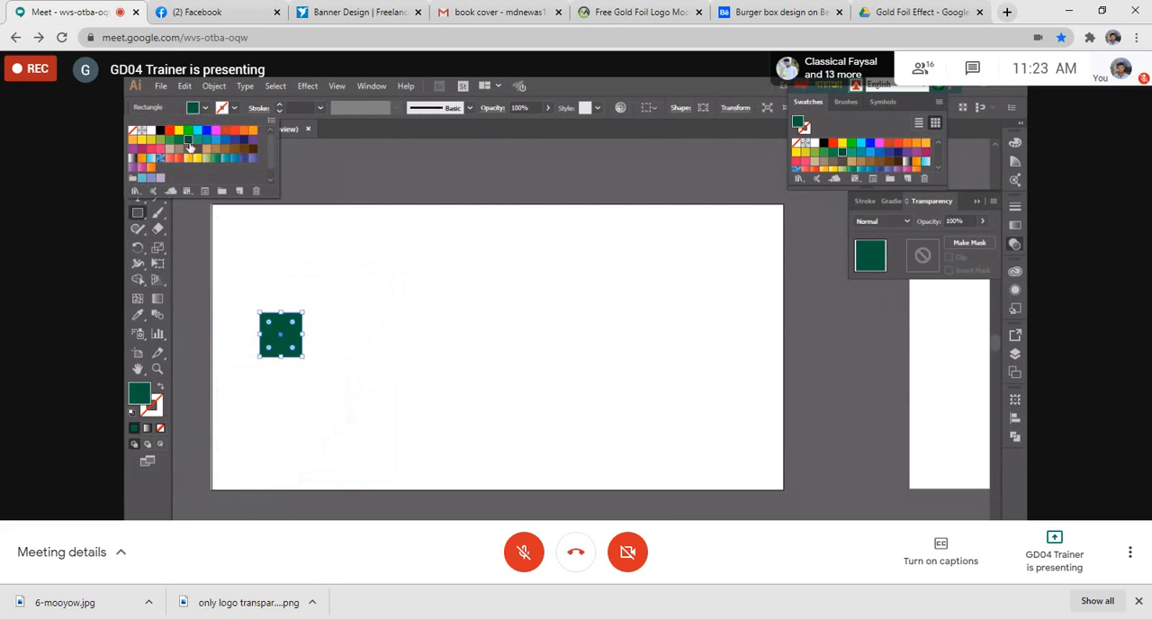
left_click(180, 155)
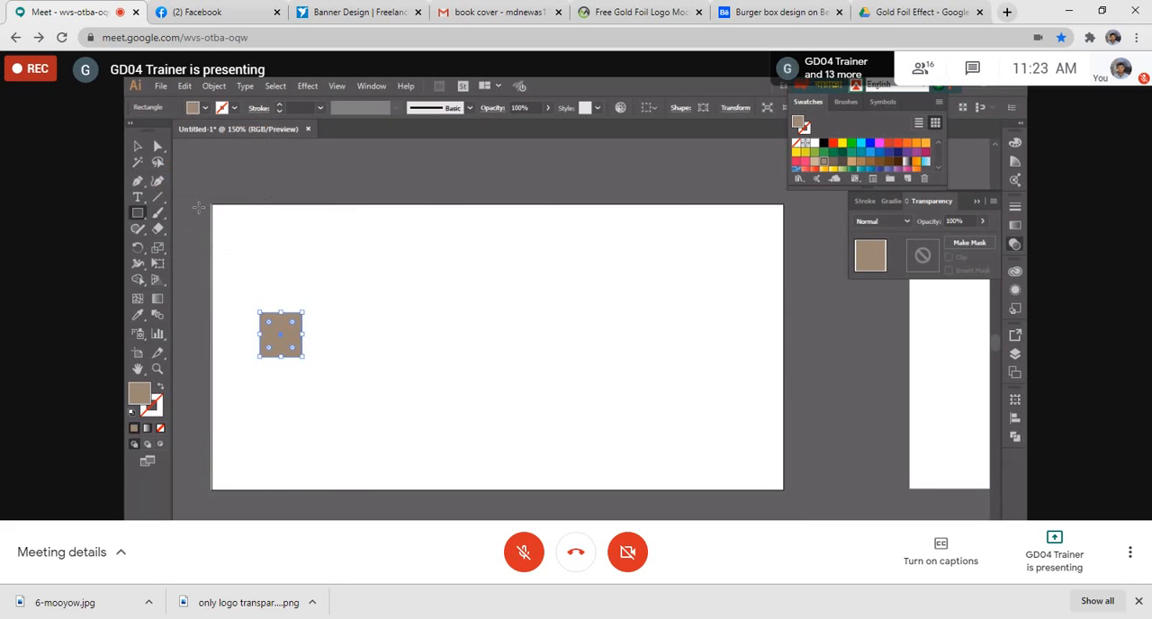
- Duplicate the brown square directly to its right and fill the copy with a slightly lighter grayish brown
left_click(138, 146)
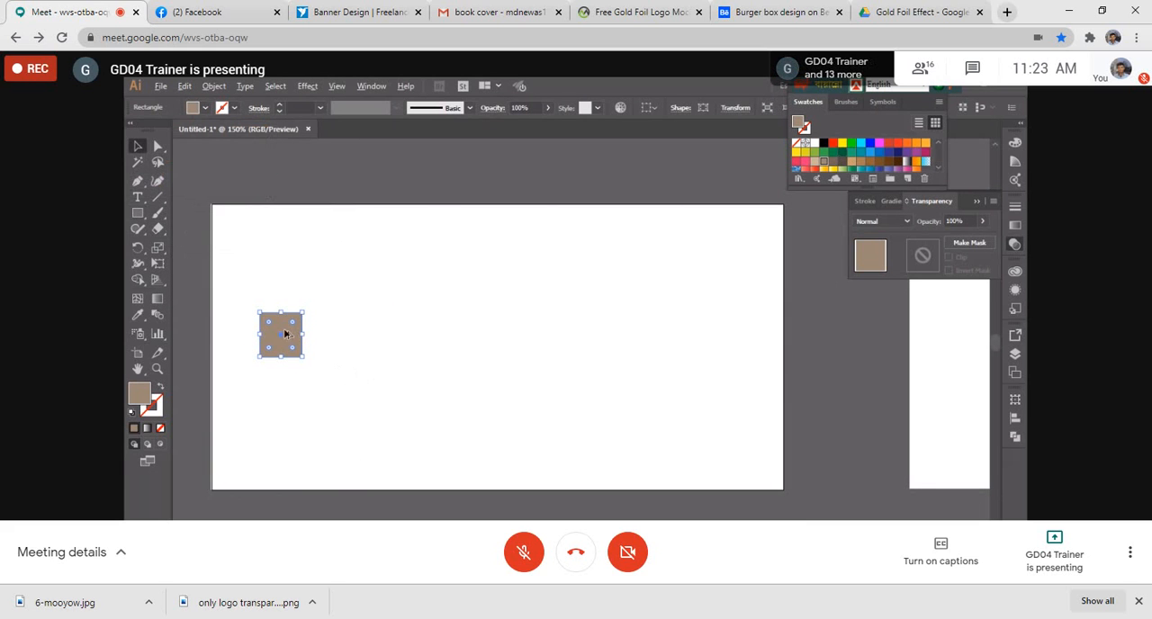
left_click_drag(290, 334, 330, 333)
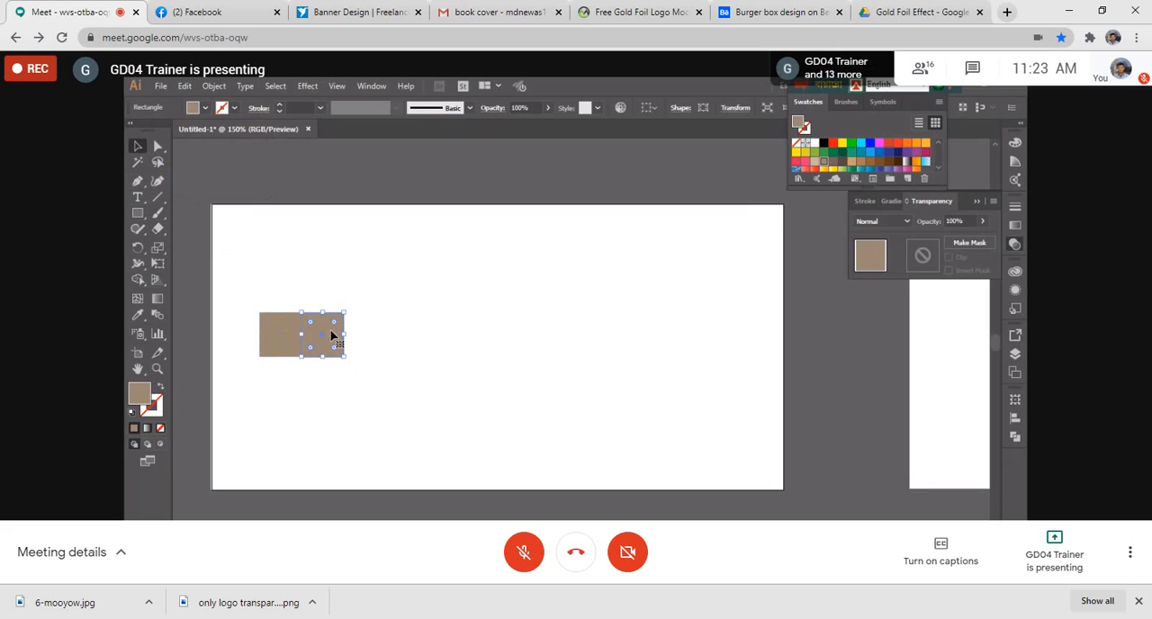
double_click(136, 392)
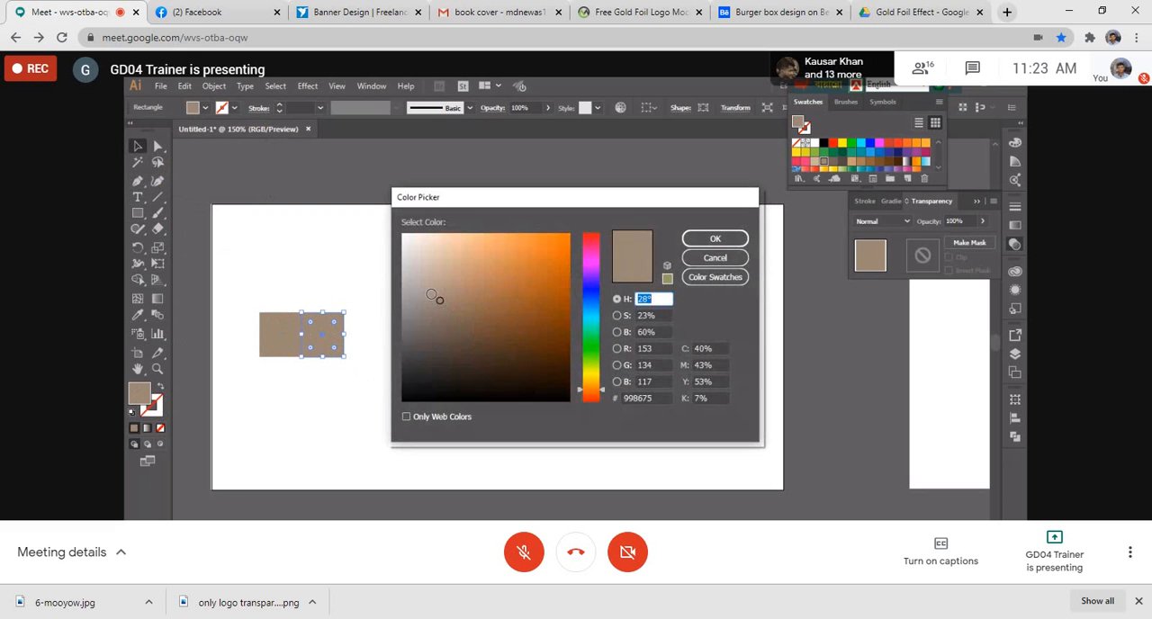
left_click(429, 293)
left_click(714, 239)
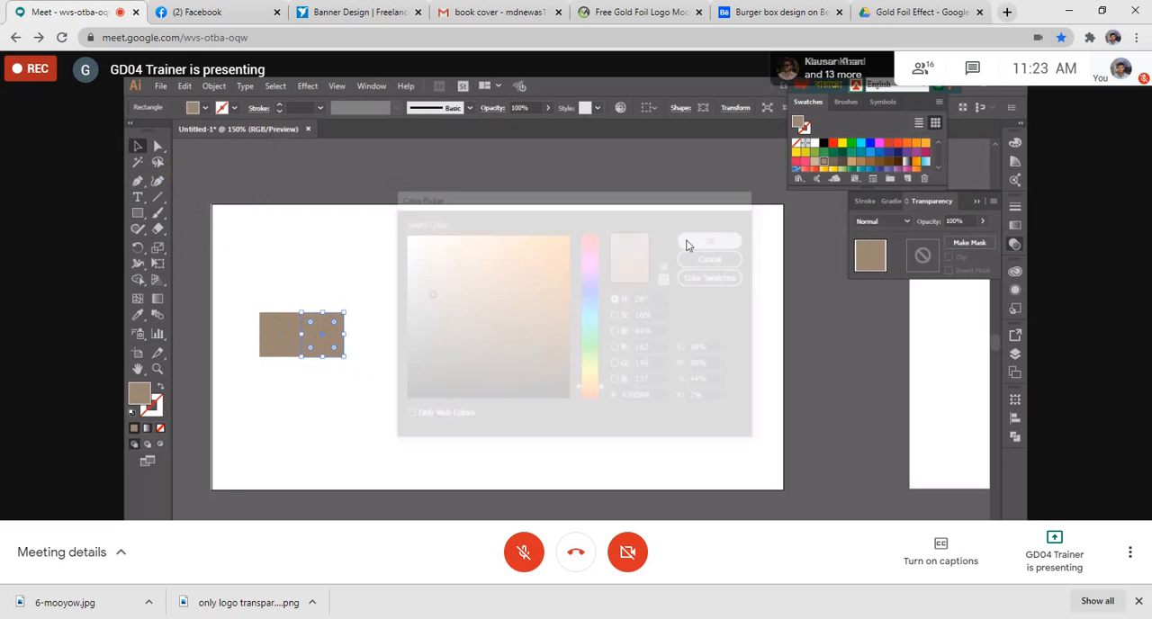
left_click(281, 183)
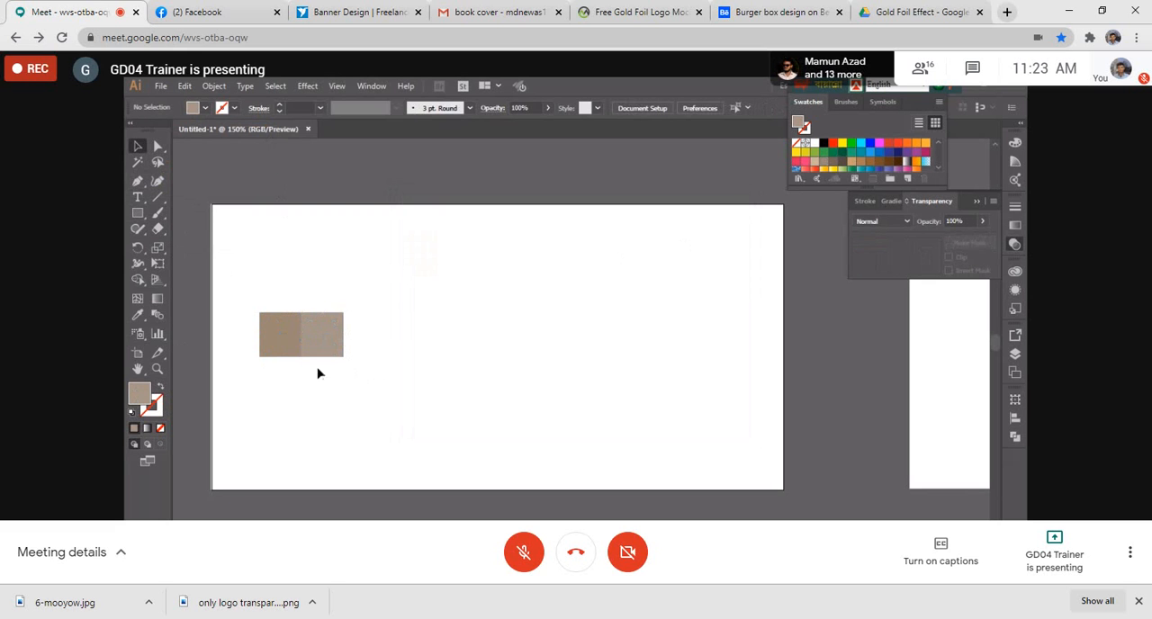
- Draw a flat brown ellipse about 1.287 in wide along the lower edge of the two squares
left_click(288, 334)
left_click_drag(144, 212, 194, 246)
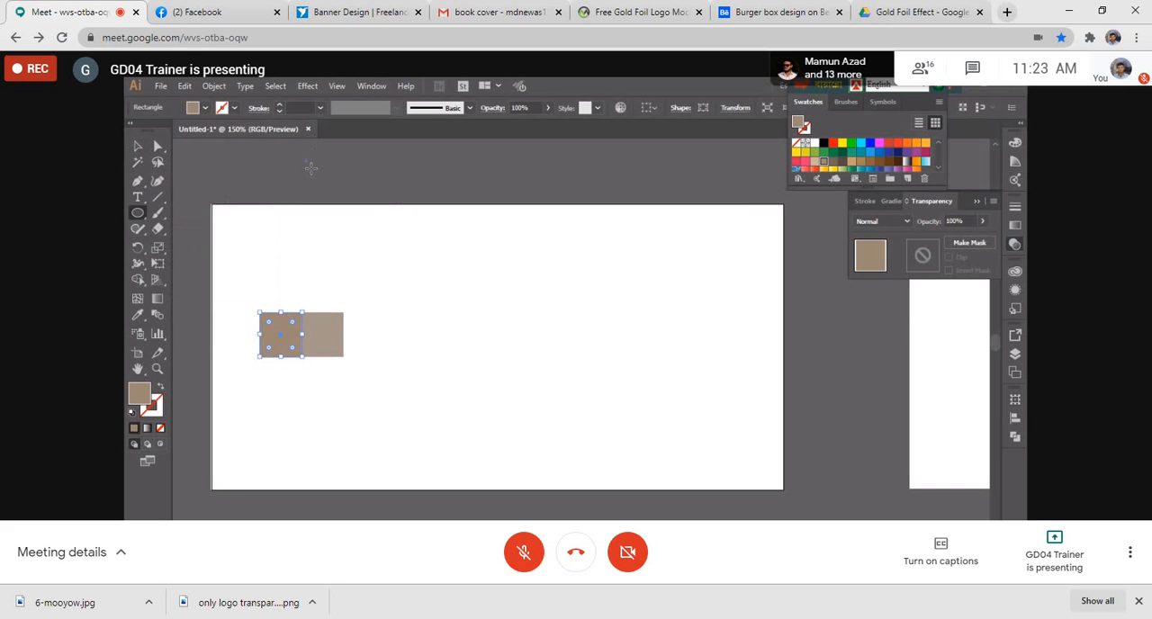
left_click_drag(306, 163, 319, 363)
left_click(137, 147)
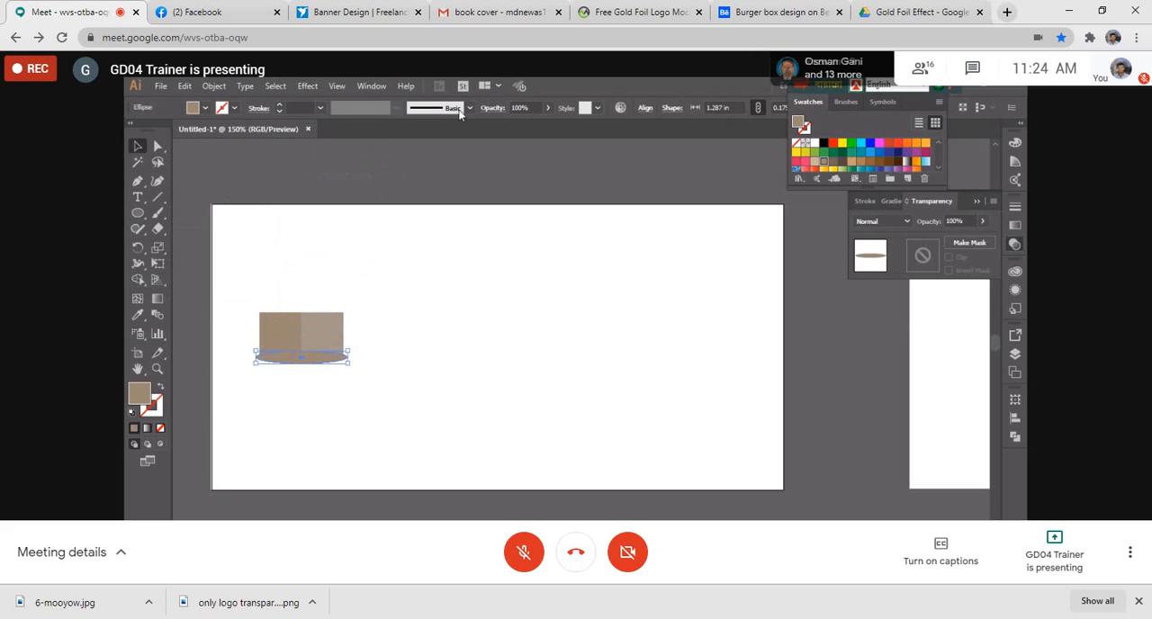
- Apply a Gaussian Blur with a radius of 4.4 pixels to the ellipse
left_click(313, 87)
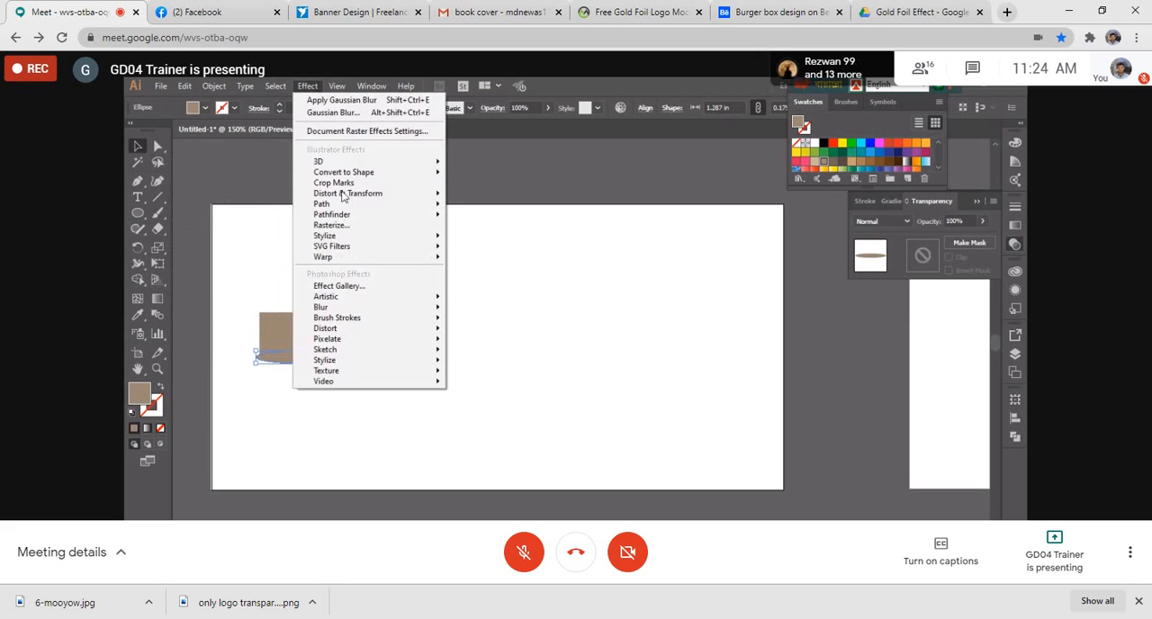
mouse_move(372, 307)
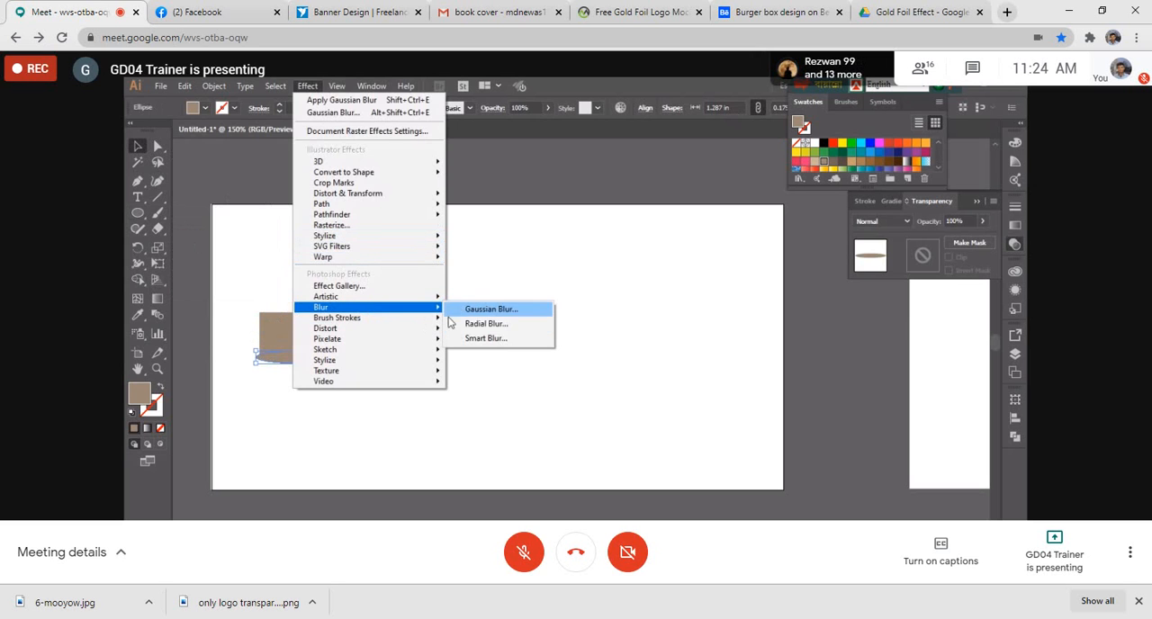
left_click(477, 310)
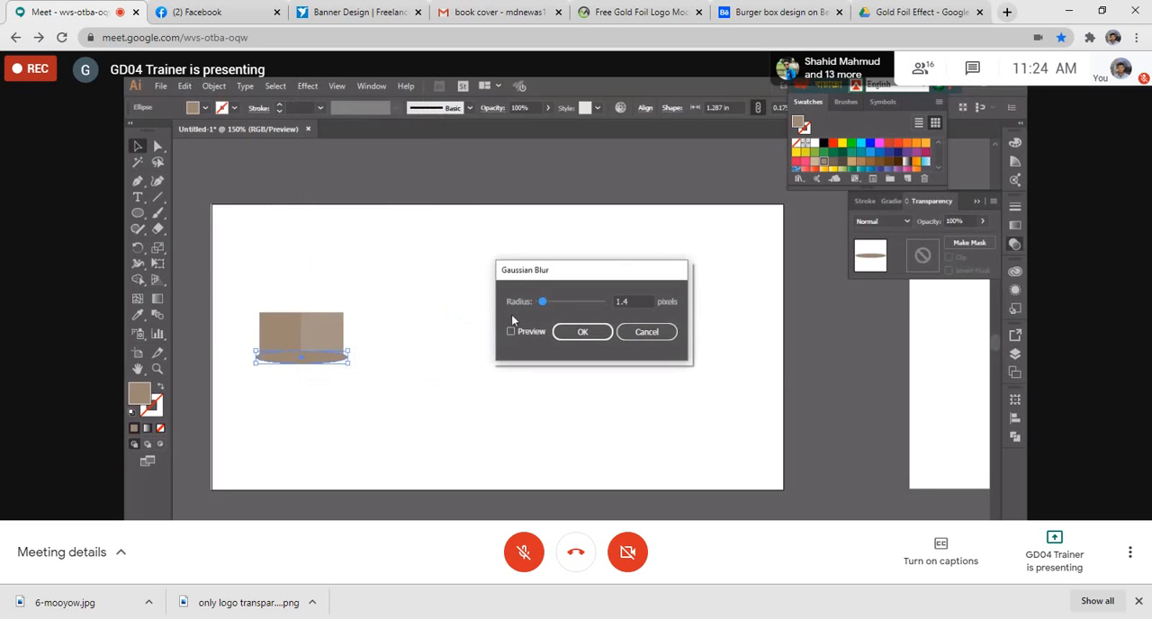
left_click(510, 332)
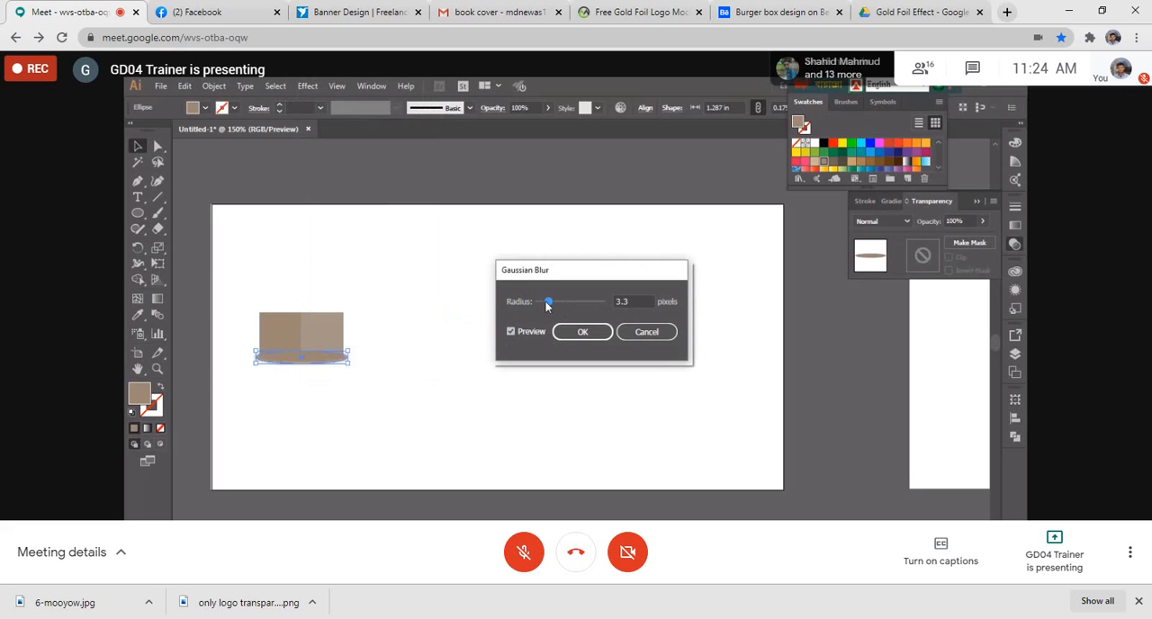
left_click_drag(542, 305, 552, 308)
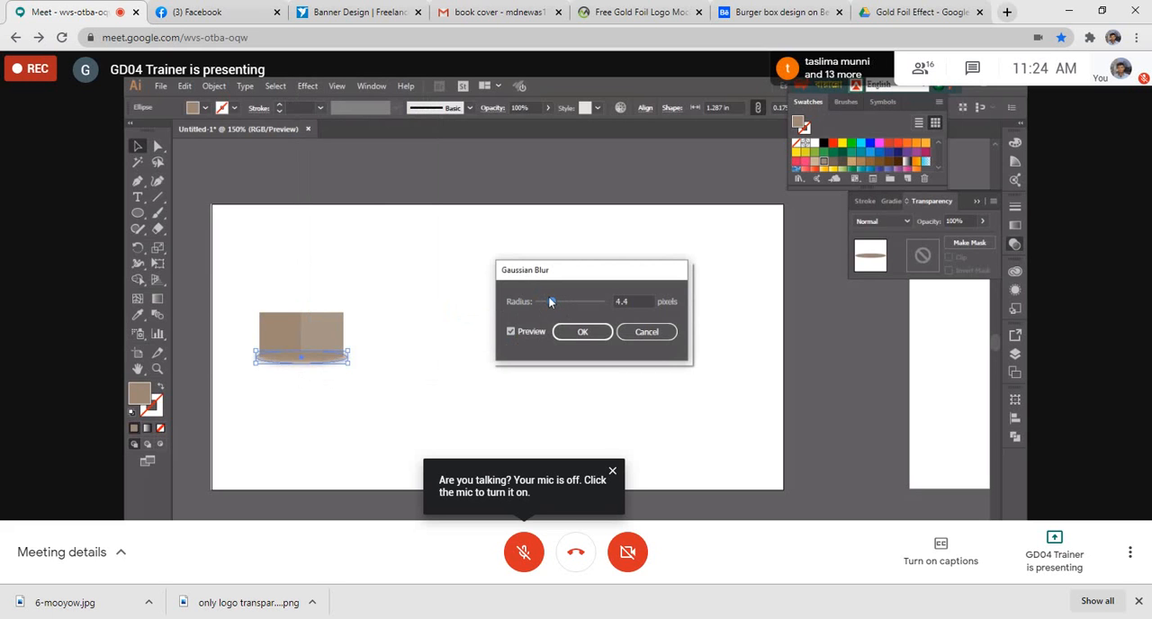
left_click(583, 332)
- Send the blurred ellipse backward so it sits behind both brown squares
right_click(316, 363)
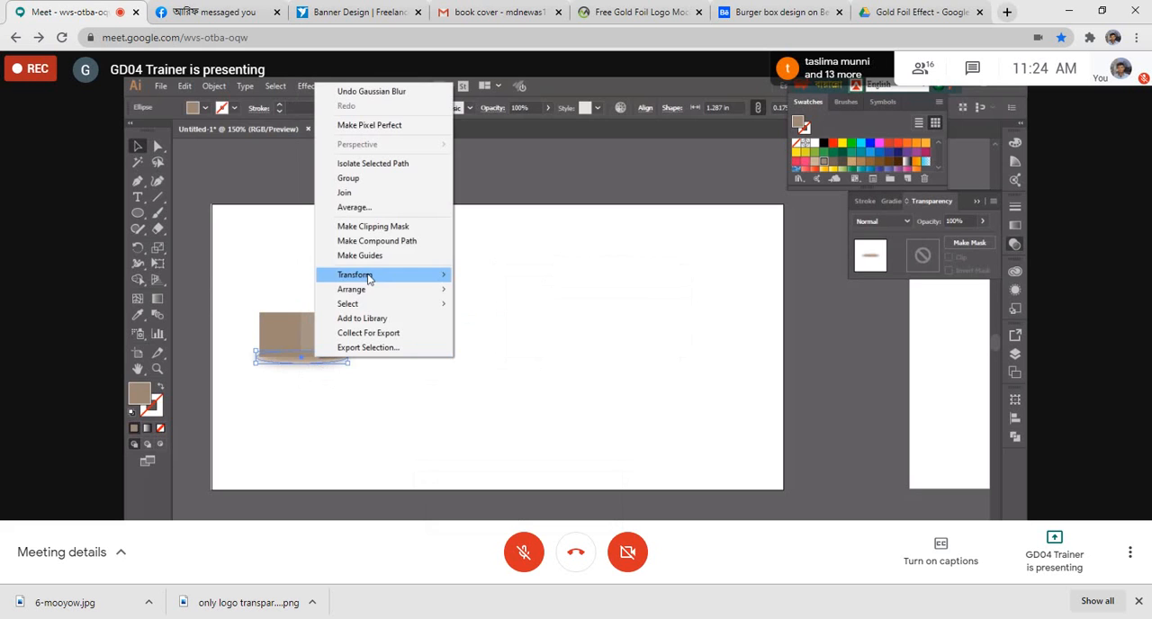
mouse_move(385, 291)
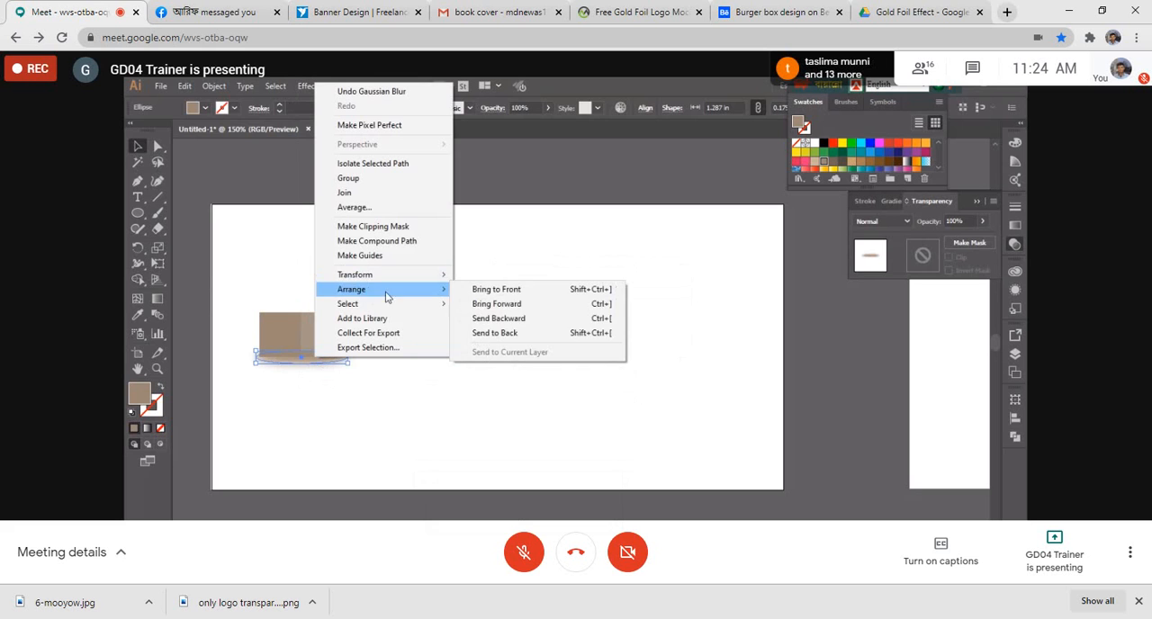
left_click(480, 319)
left_click(391, 223)
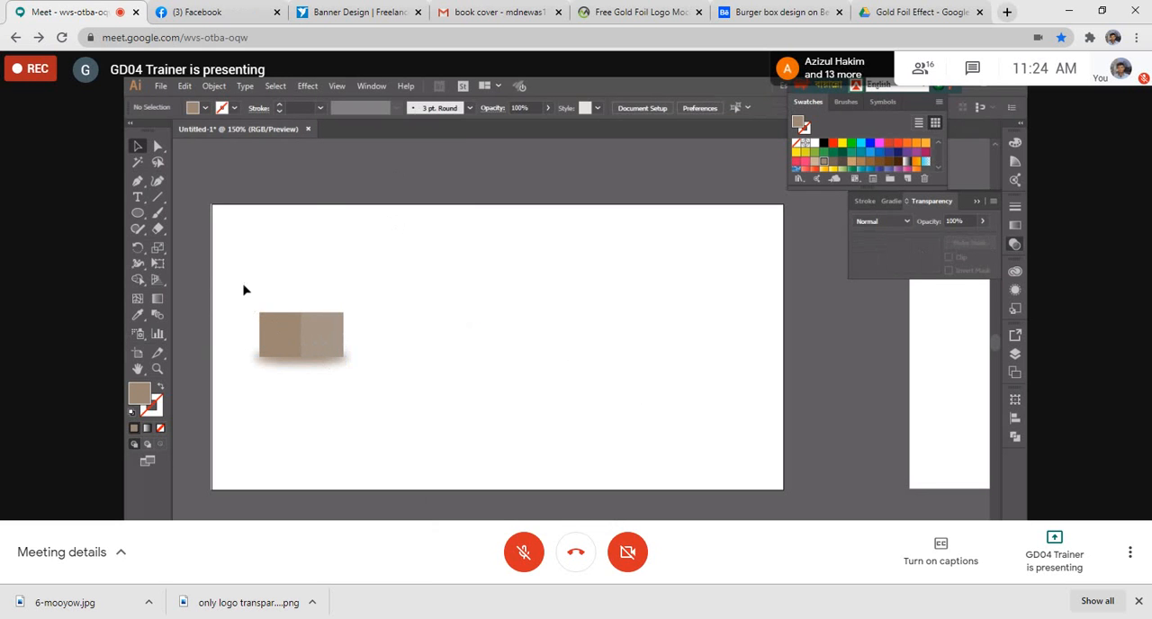
- Group both squares with the blurred ellipse and duplicate the group twice, first up-right corner to corner, then up and one square left
left_click_drag(244, 288, 353, 401)
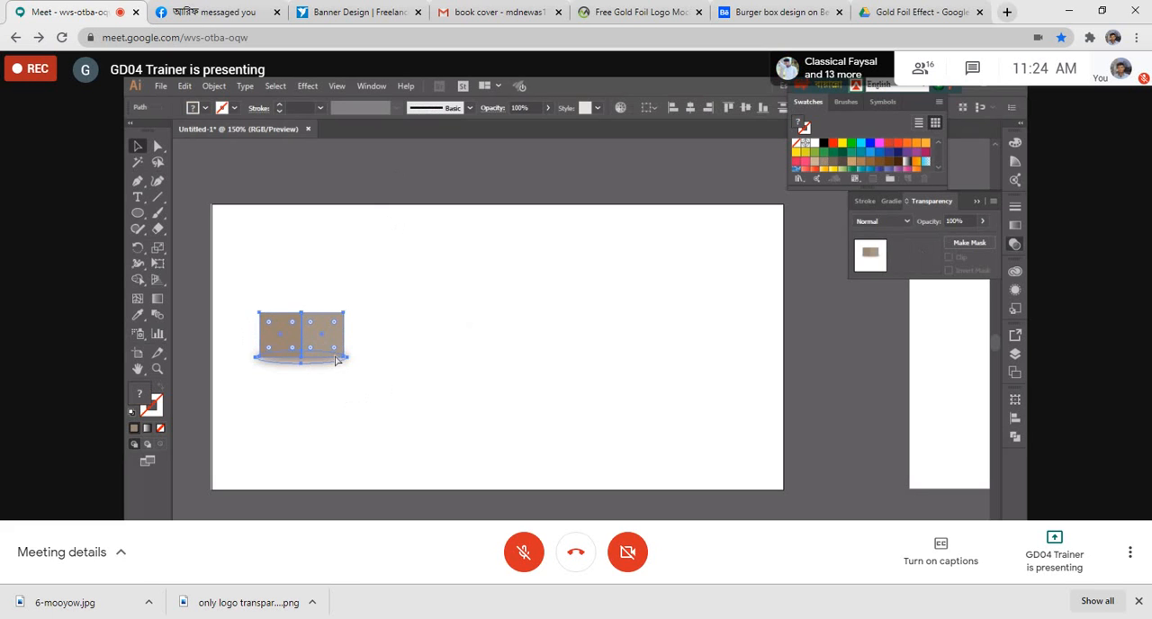
key("ctrl+g")
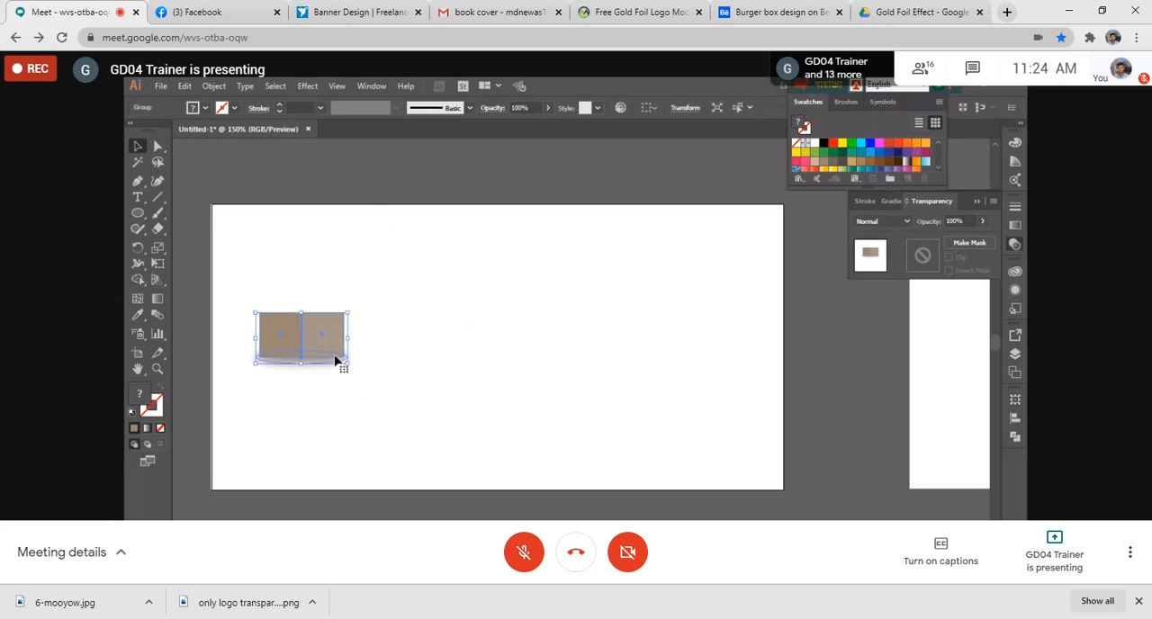
left_click_drag(320, 344, 404, 301)
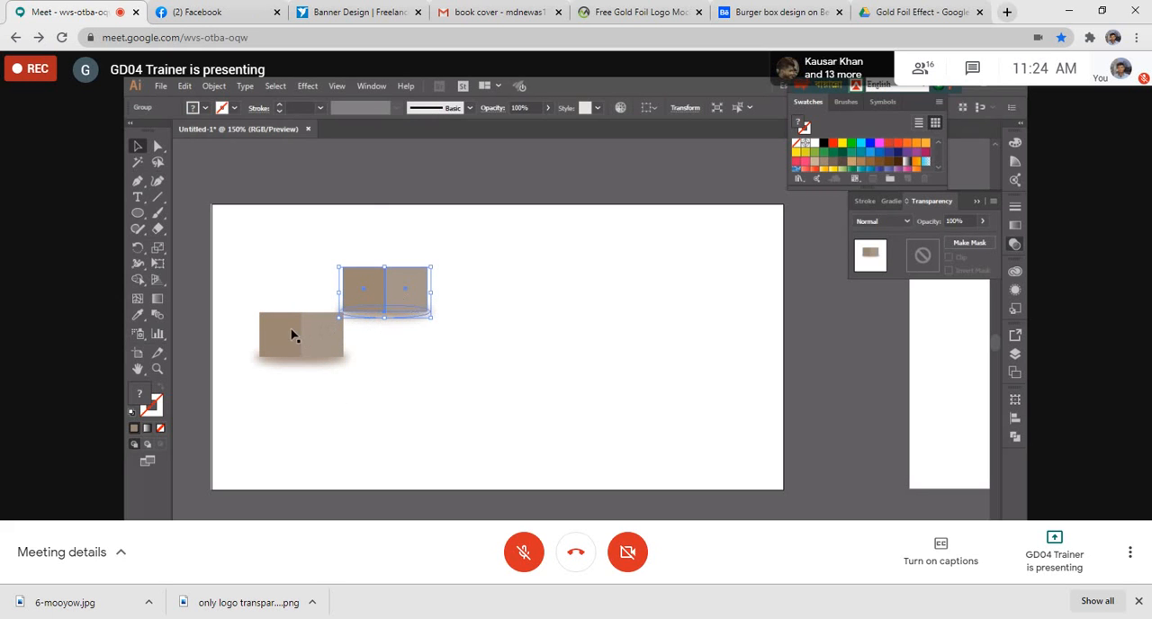
left_click_drag(388, 305, 346, 261)
left_click(548, 254)
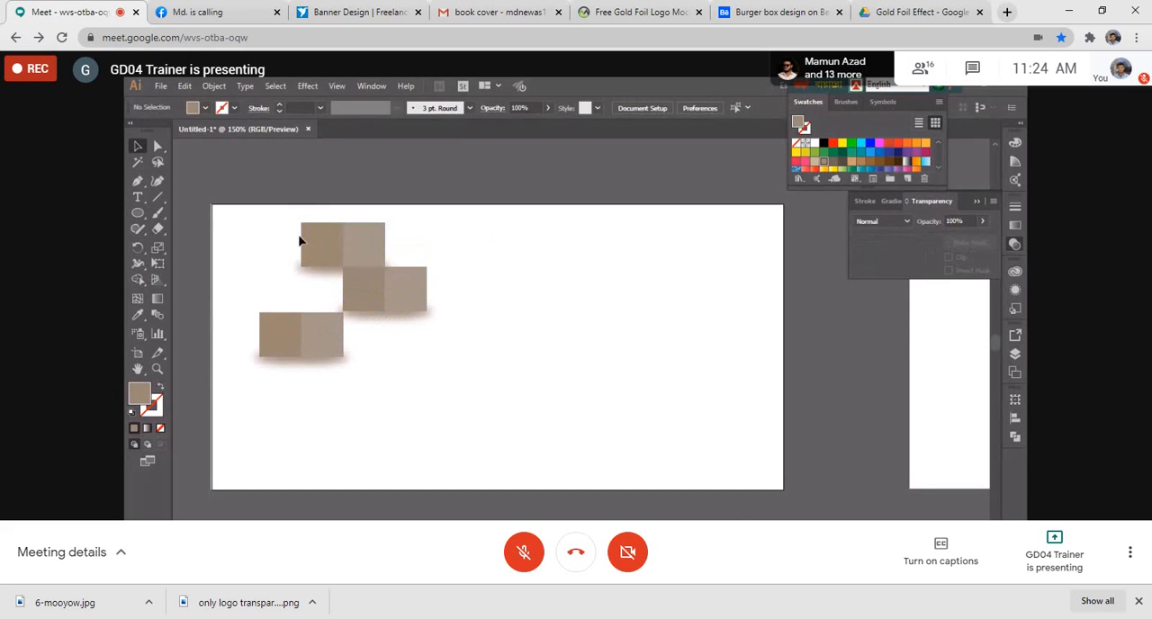
- Delete all three shadowed two-tone square groups from the artboard
left_click_drag(271, 227, 367, 359)
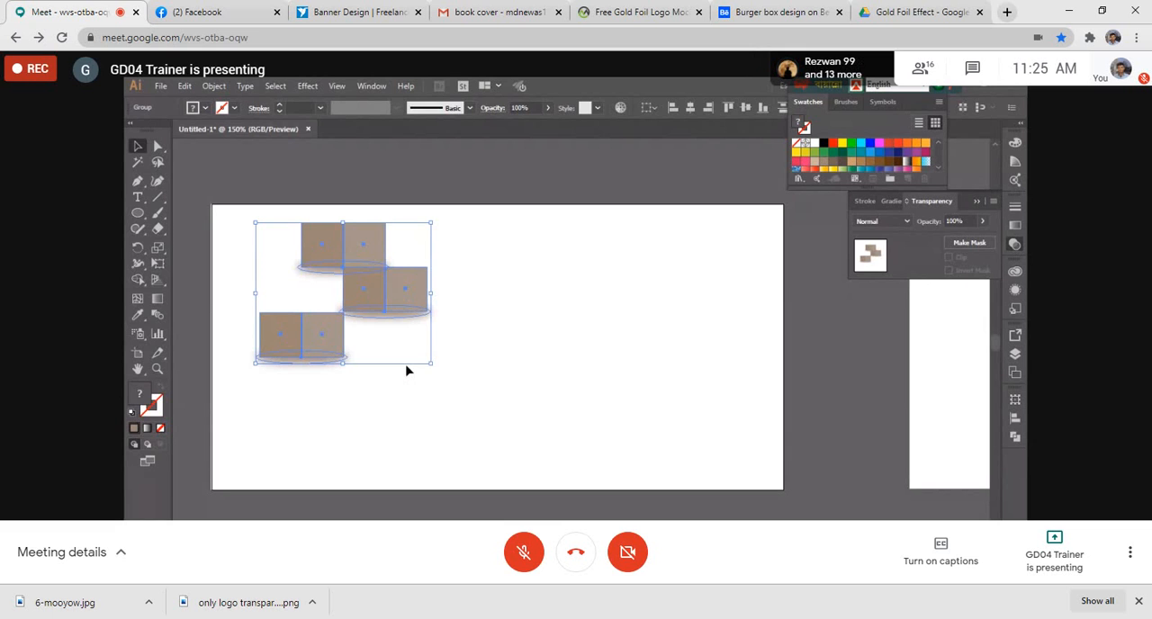
key("Delete")
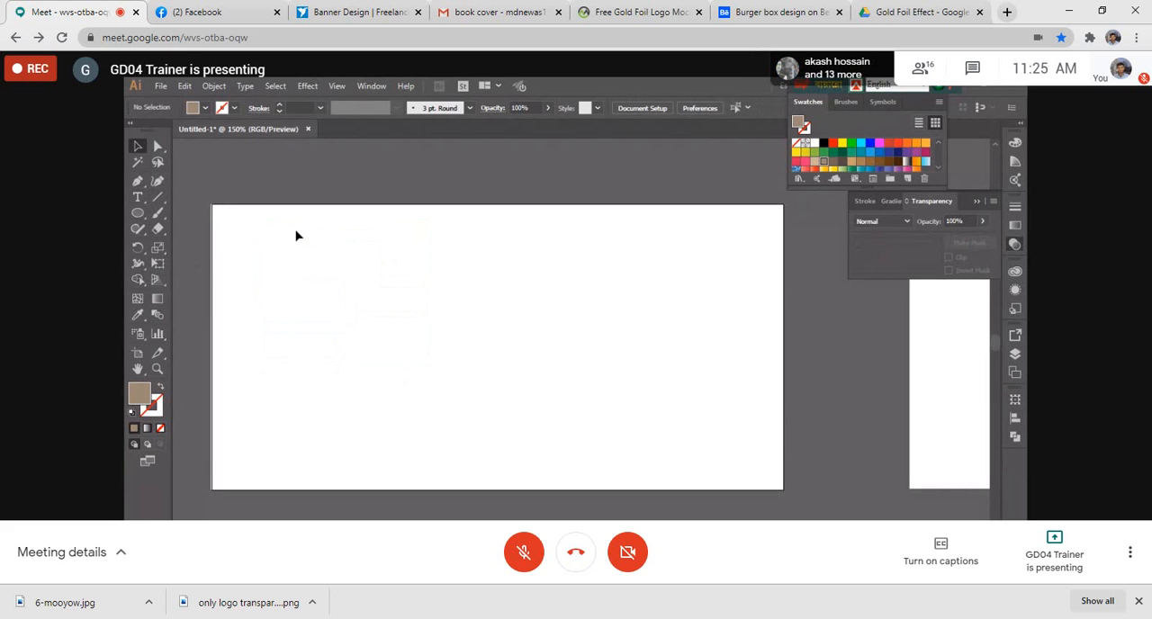
- Draw a tall, narrow brown ellipse about 0.62 in wide and align it to the artboard's full height
left_click(142, 214)
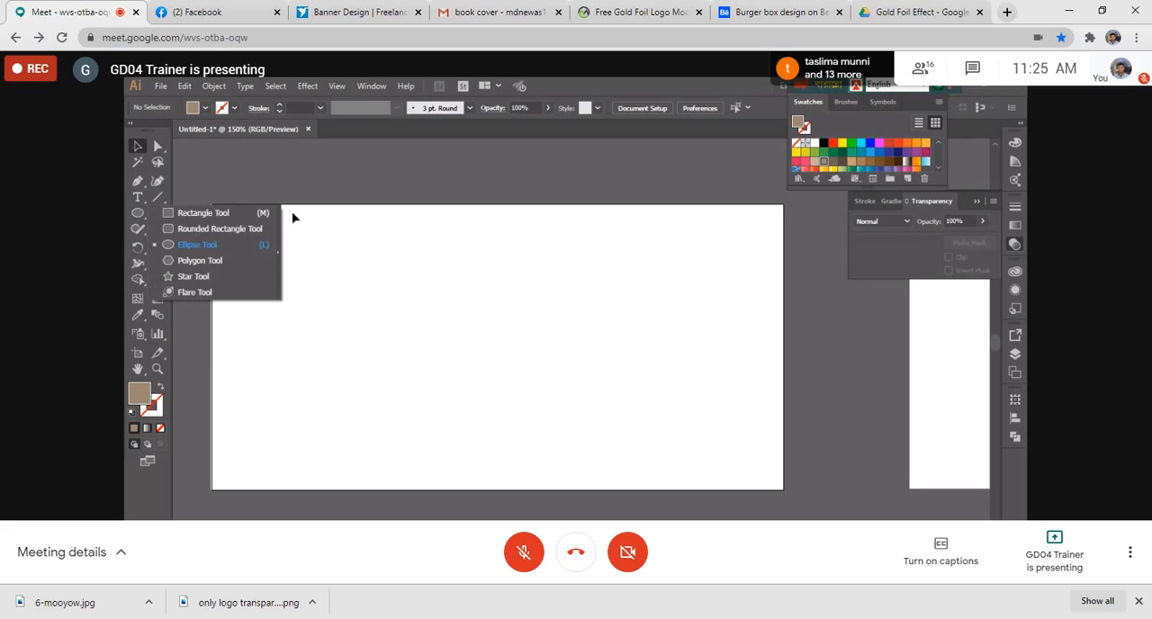
left_click(204, 250)
mouse_move(441, 192)
left_mouse_down()
mouse_move(404, 321)
mouse_move(297, 404)
mouse_move(334, 453)
mouse_move(398, 478)
left_mouse_up()
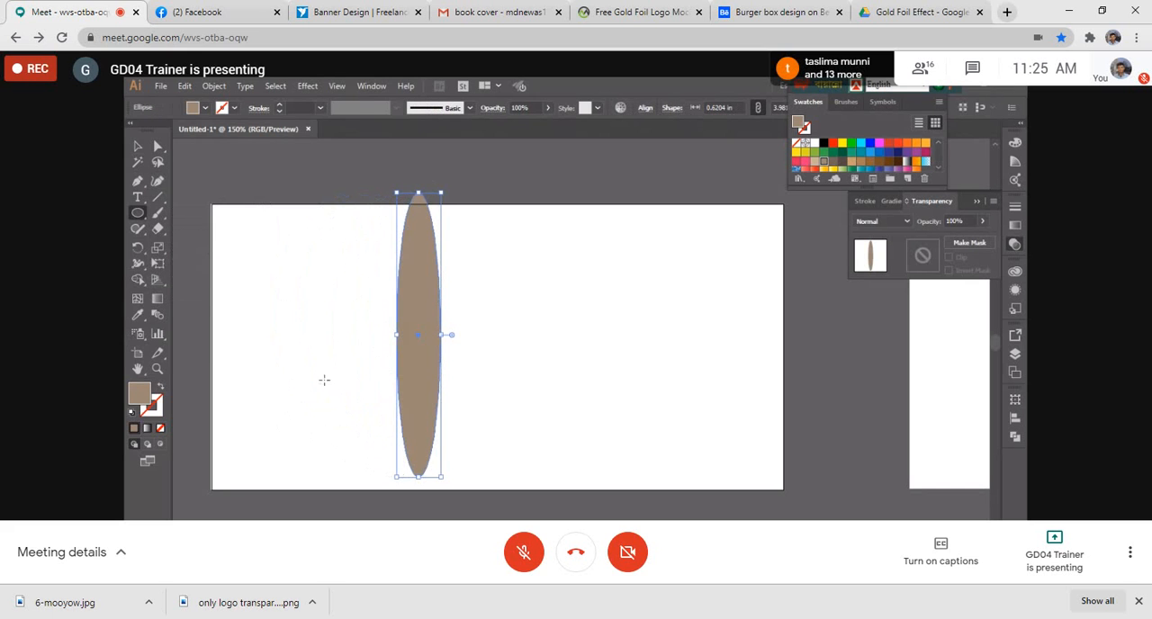
left_click(137, 146)
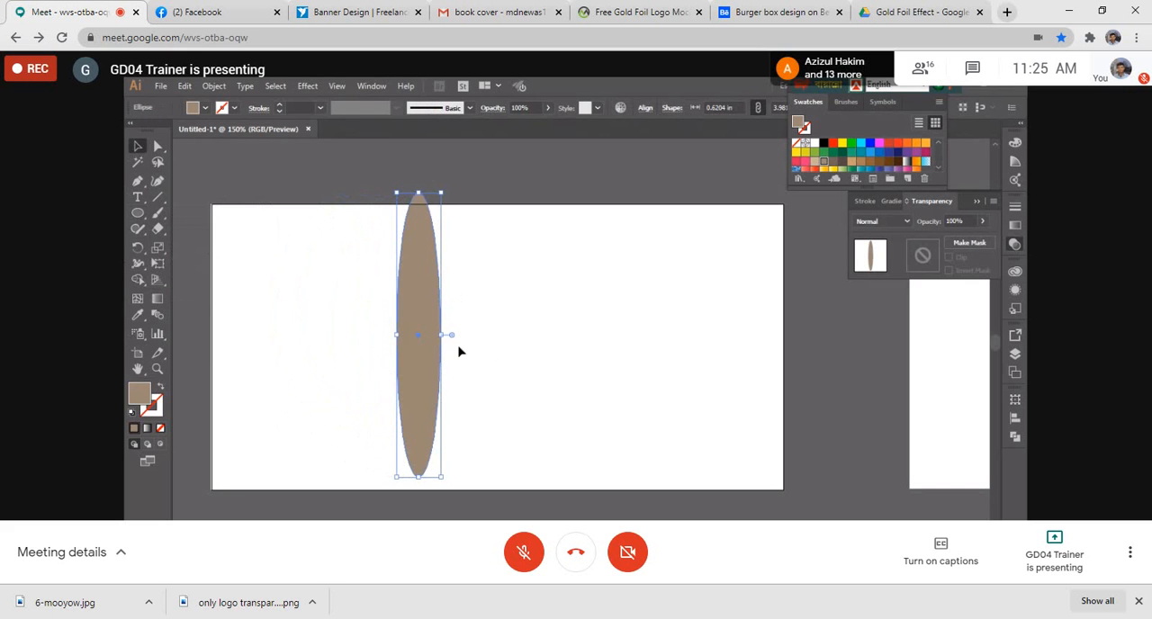
left_click_drag(428, 378, 428, 391)
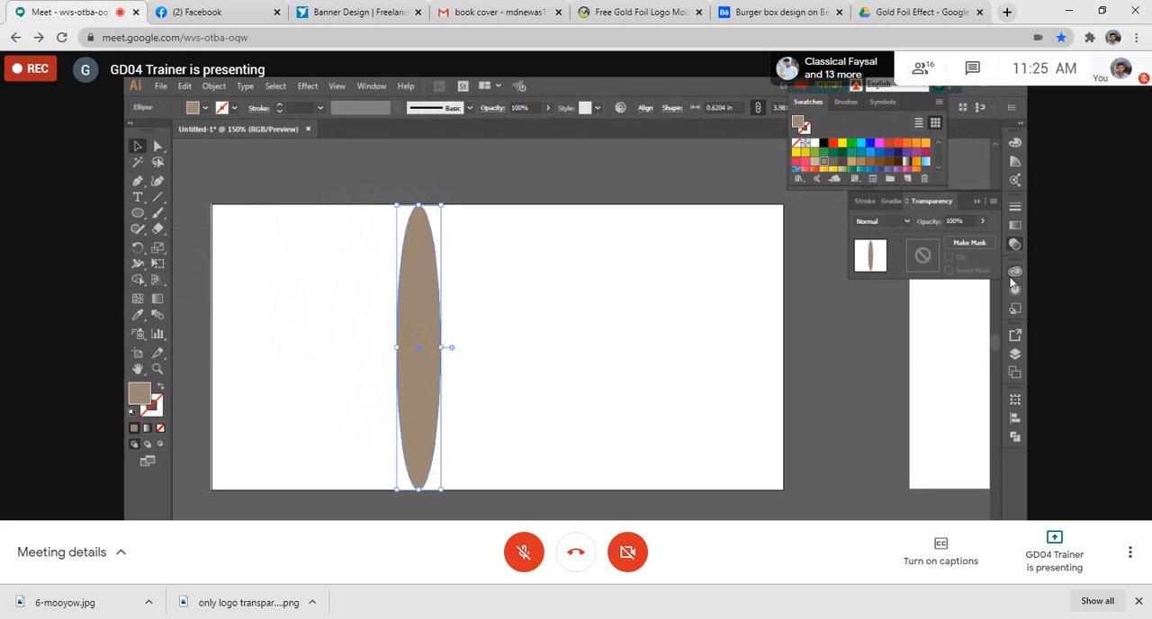
- Fill the ellipse with the Violet linear gradient preset, trying a solid blue fill before reapplying the gradient
left_click(1016, 226)
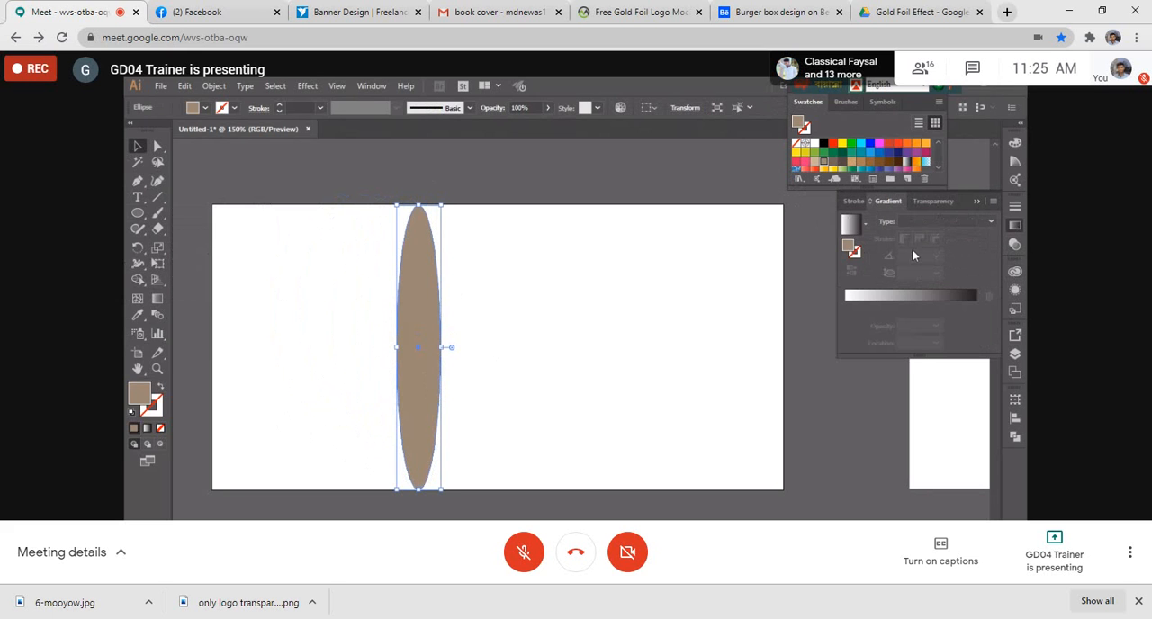
left_click(852, 225)
left_click(865, 227)
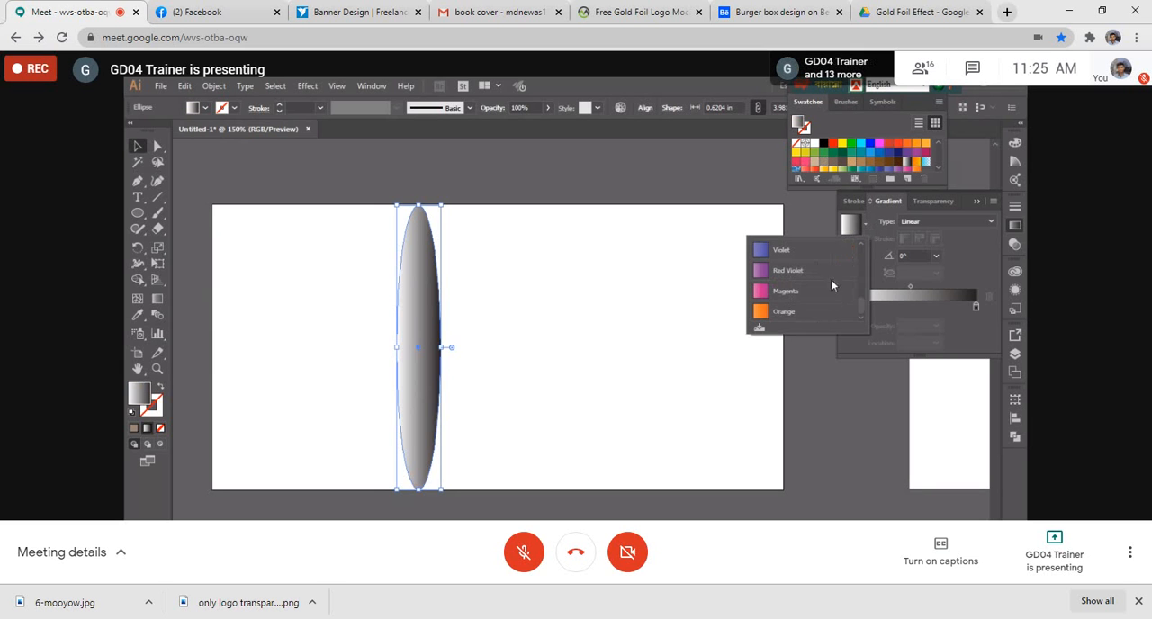
left_click(807, 252)
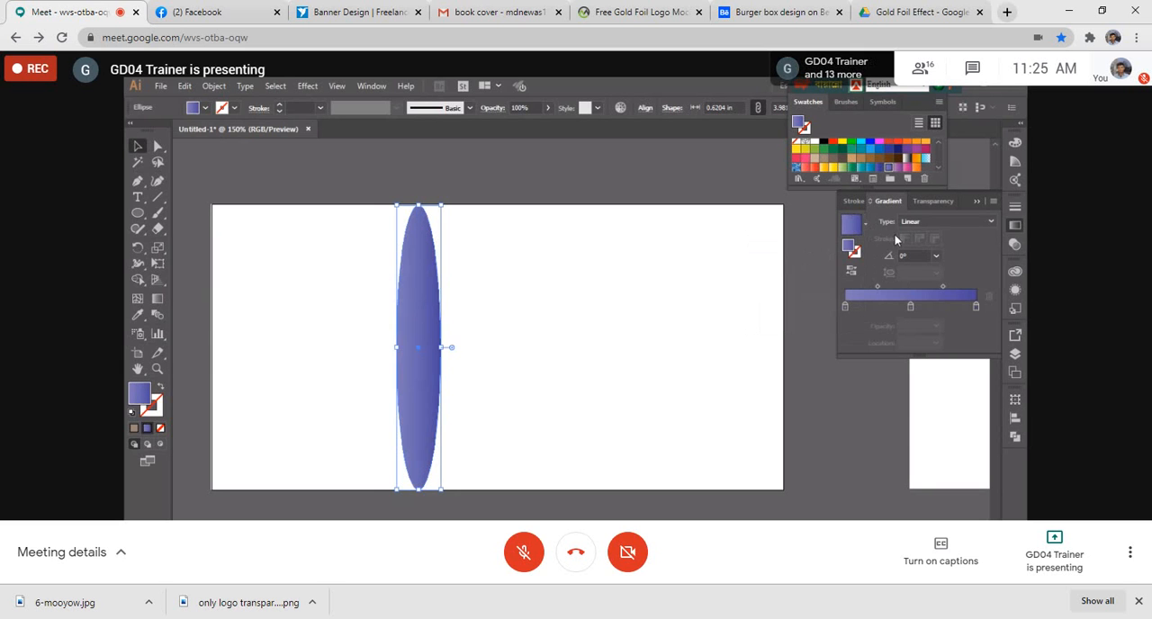
left_click(884, 159)
left_click(888, 159)
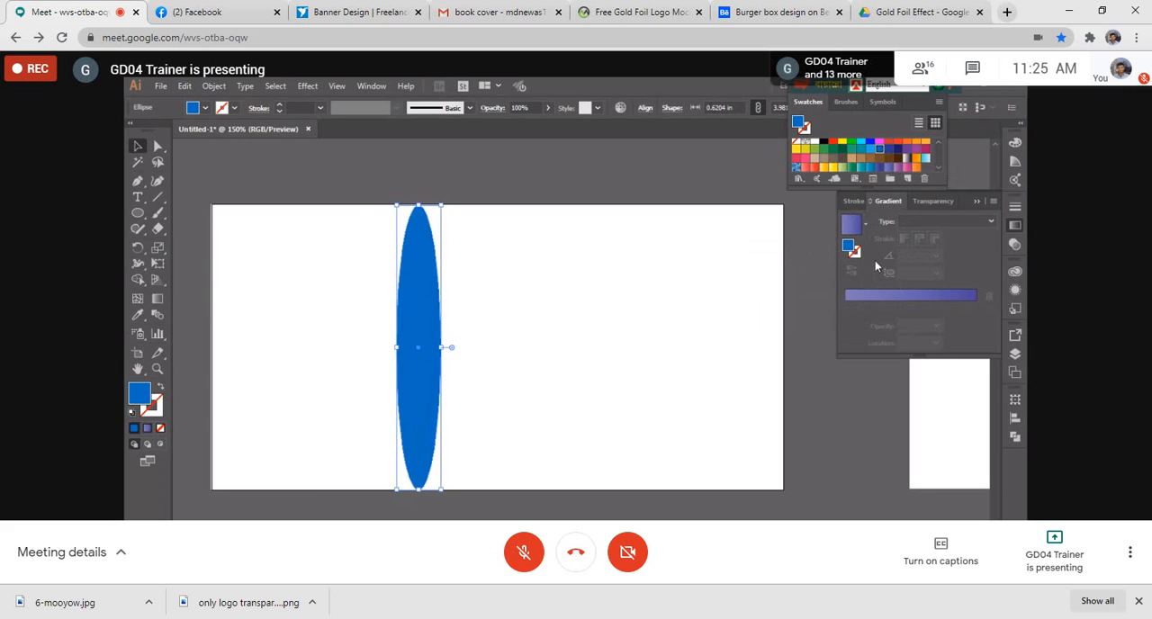
left_click(855, 228)
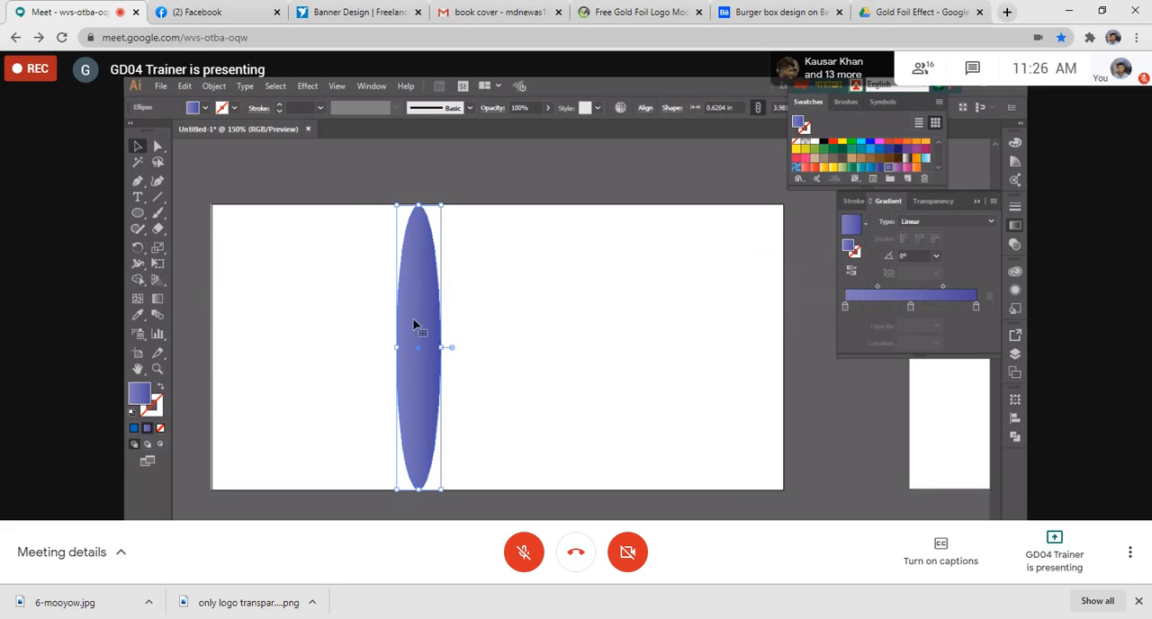
- Narrow the ellipse to about 0.4 in wide and fill it with the White, Black linear gradient preset
left_click_drag(404, 345, 418, 347)
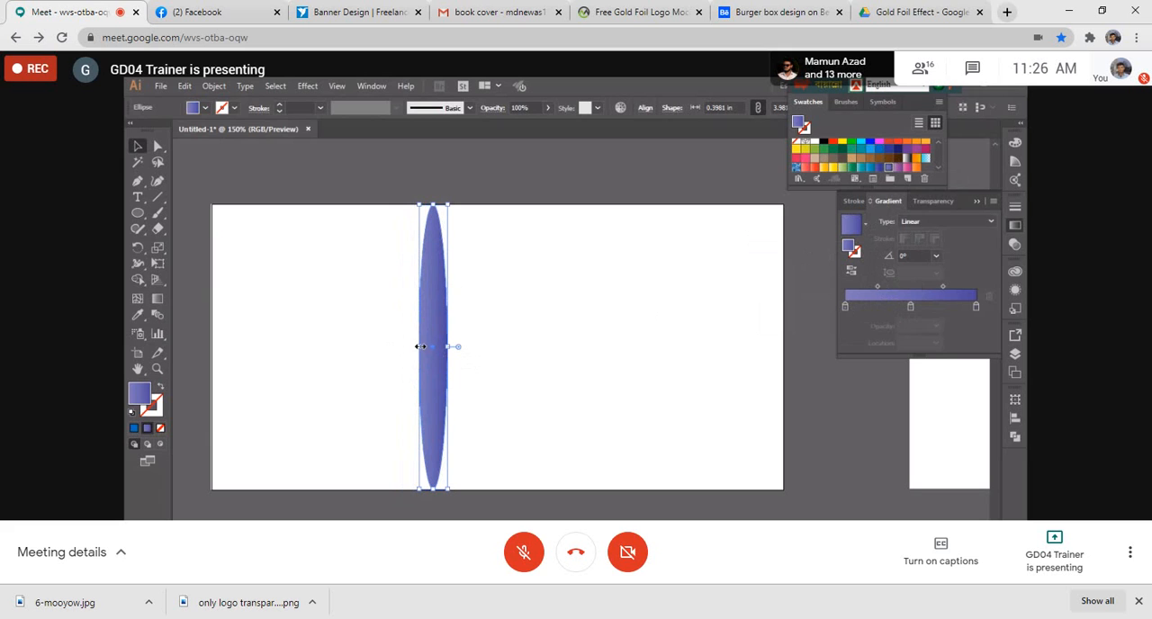
left_click(864, 223)
scroll(832, 285, "up", 3)
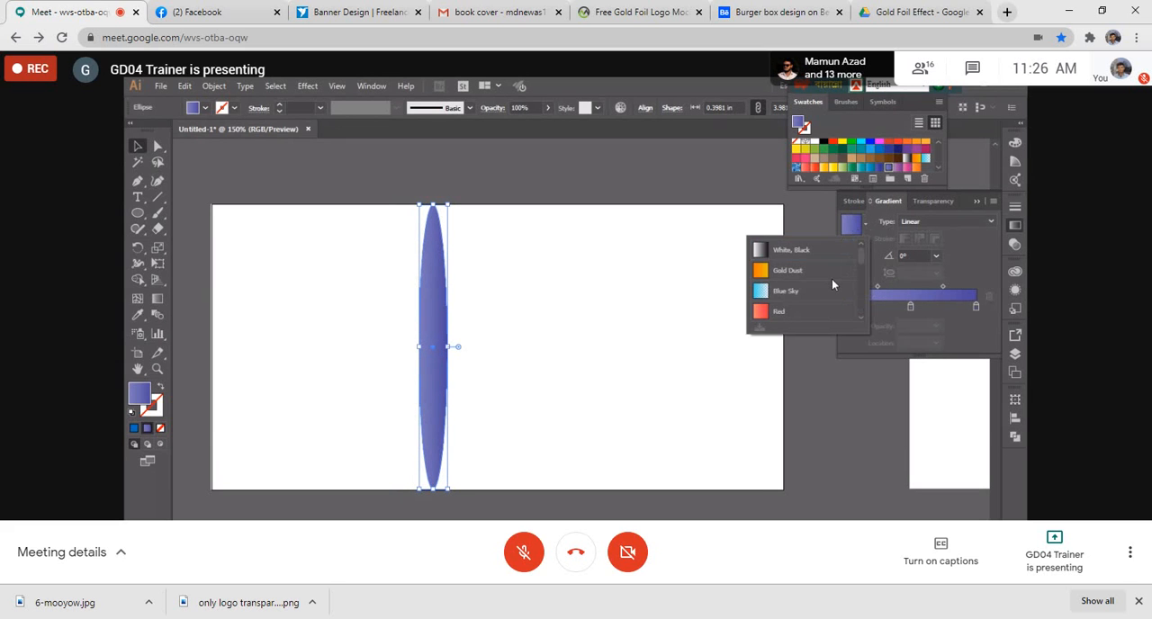
left_click(830, 252)
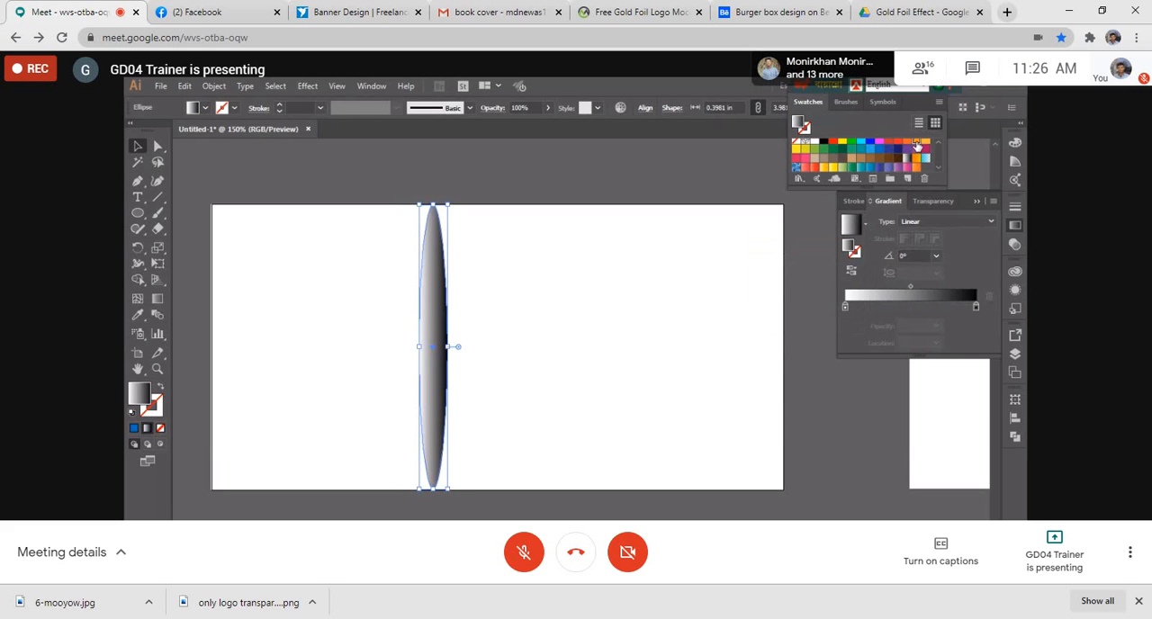
left_click(916, 142)
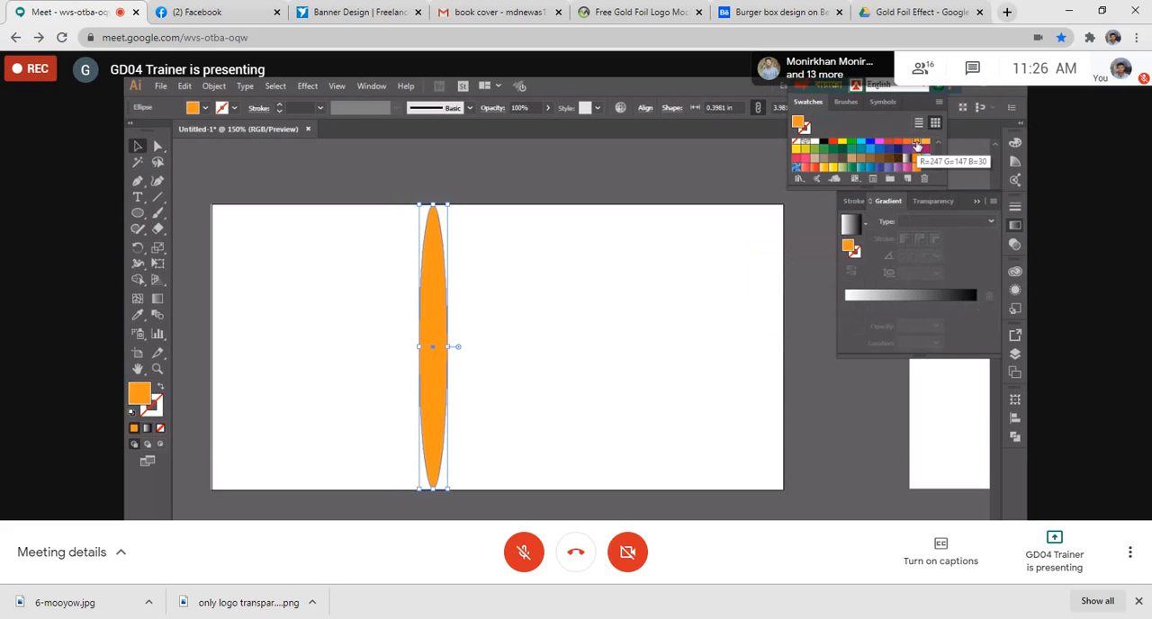
left_click(864, 295)
- Change the black end stop of the ellipse's linear gradient to bright yellow
left_click(845, 310)
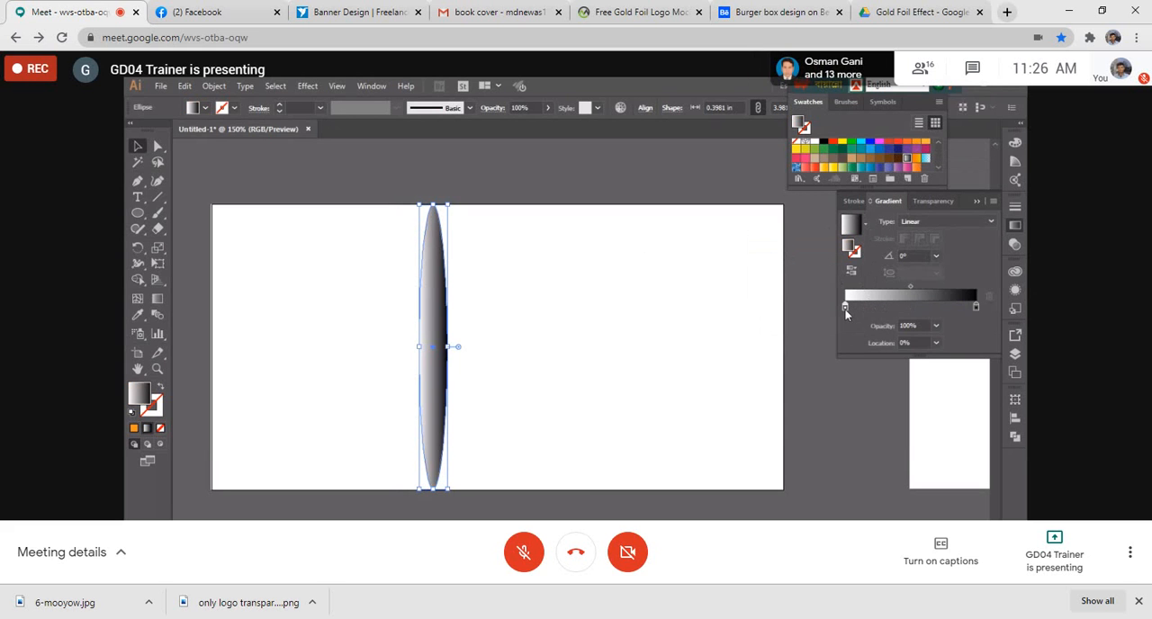
double_click(846, 309)
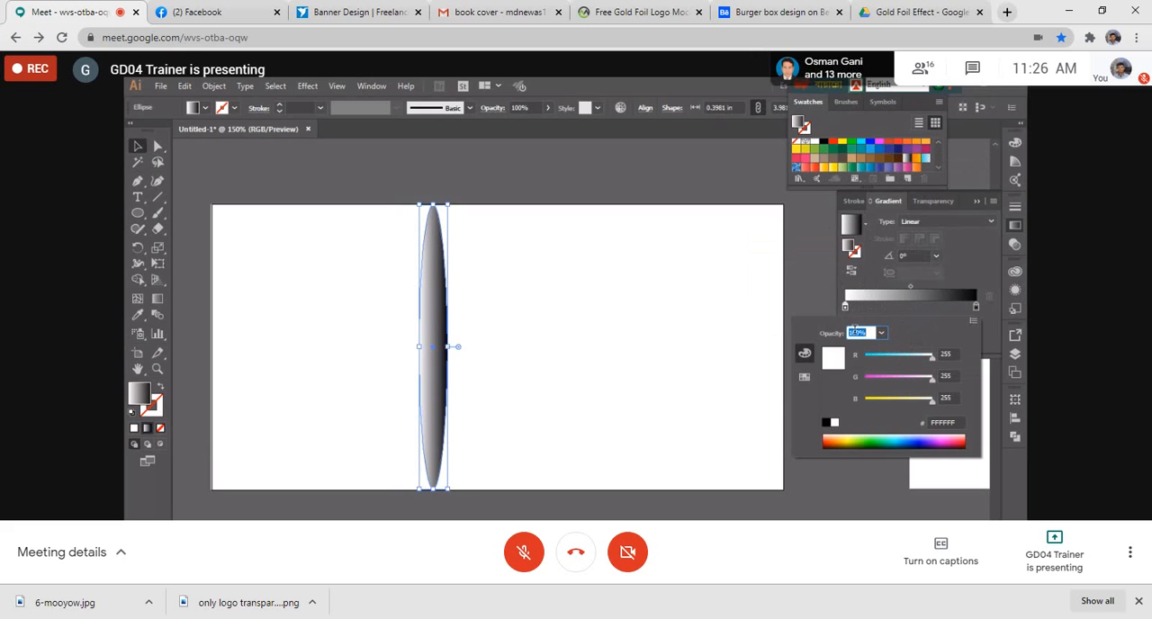
double_click(975, 309)
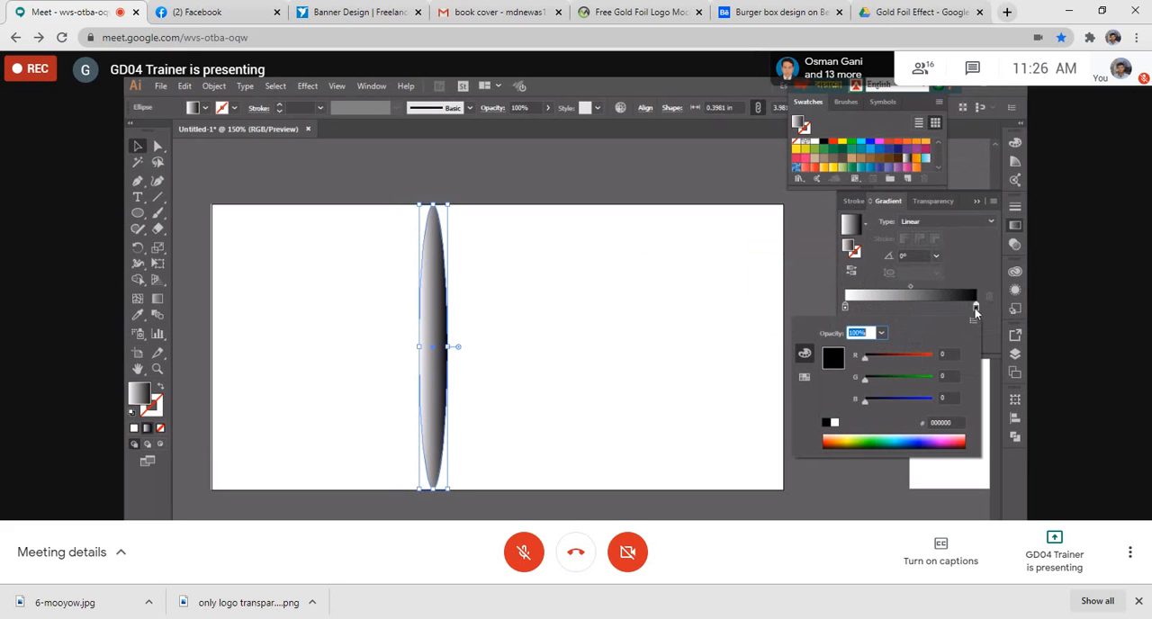
left_click(848, 436)
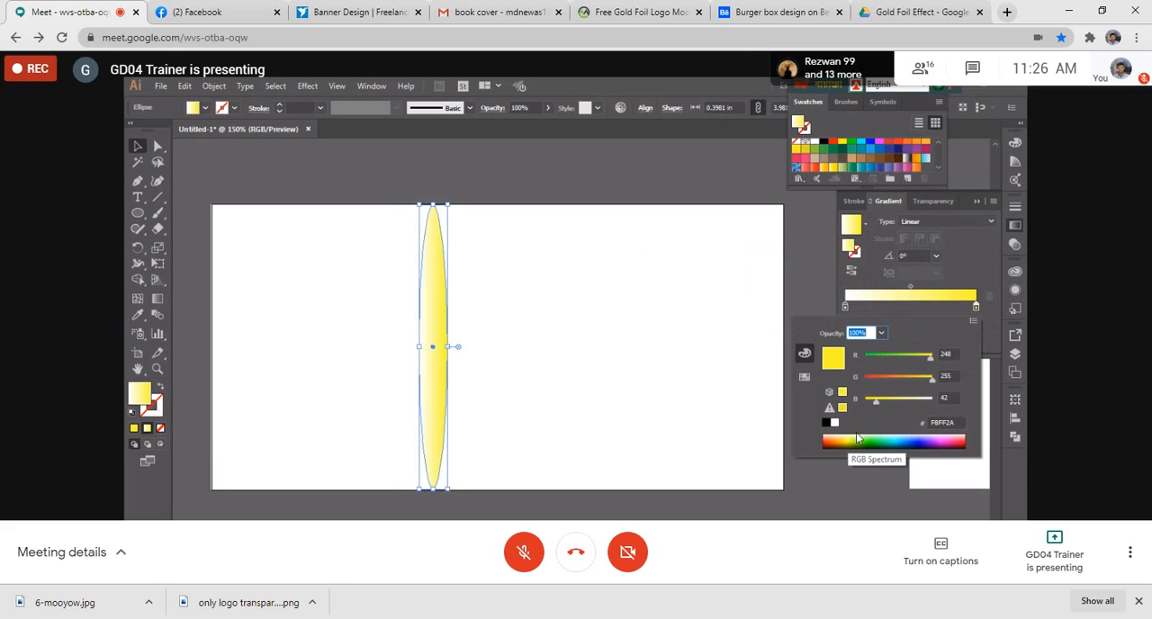
left_click(676, 332)
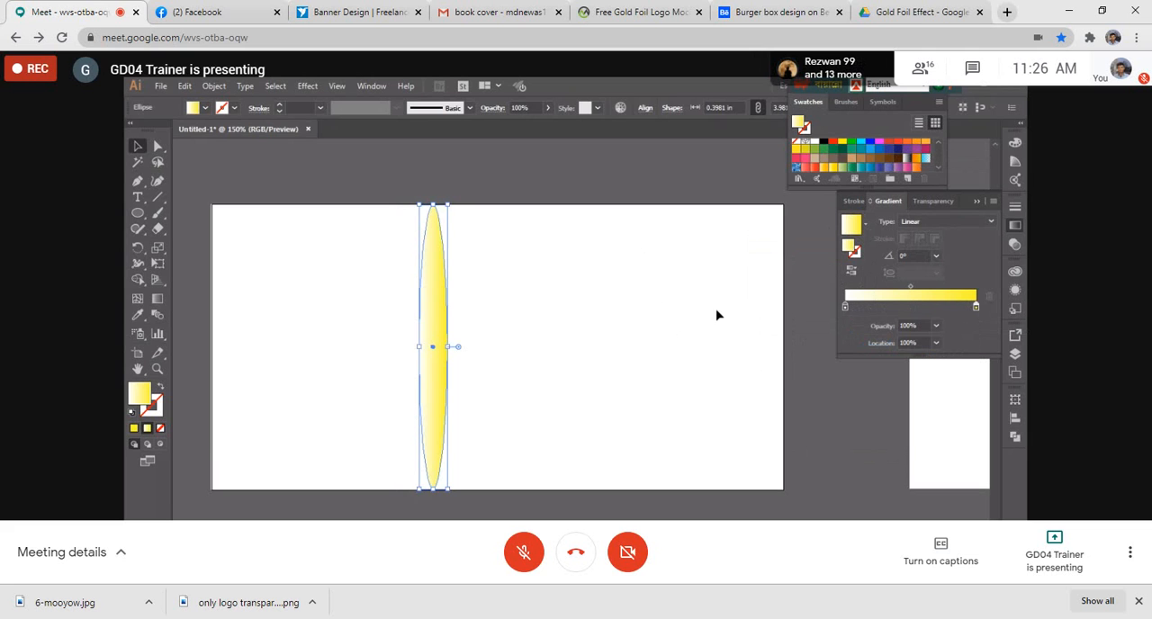
- Delete the white-to-yellow gradient ellipse from the artboard
left_click(663, 311)
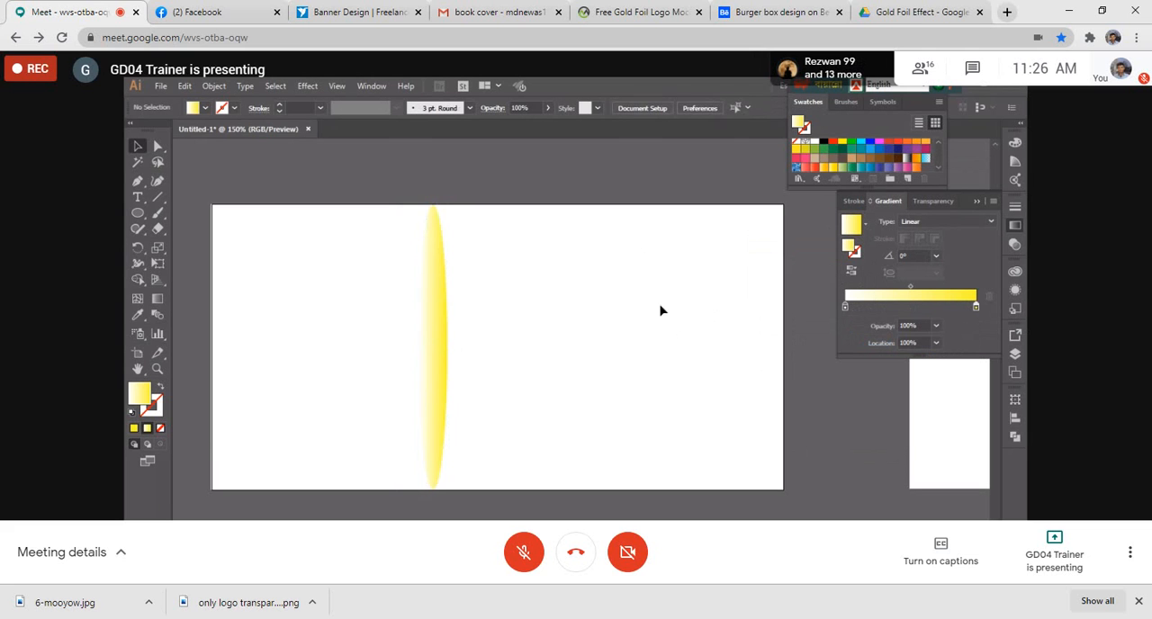
left_click(430, 286)
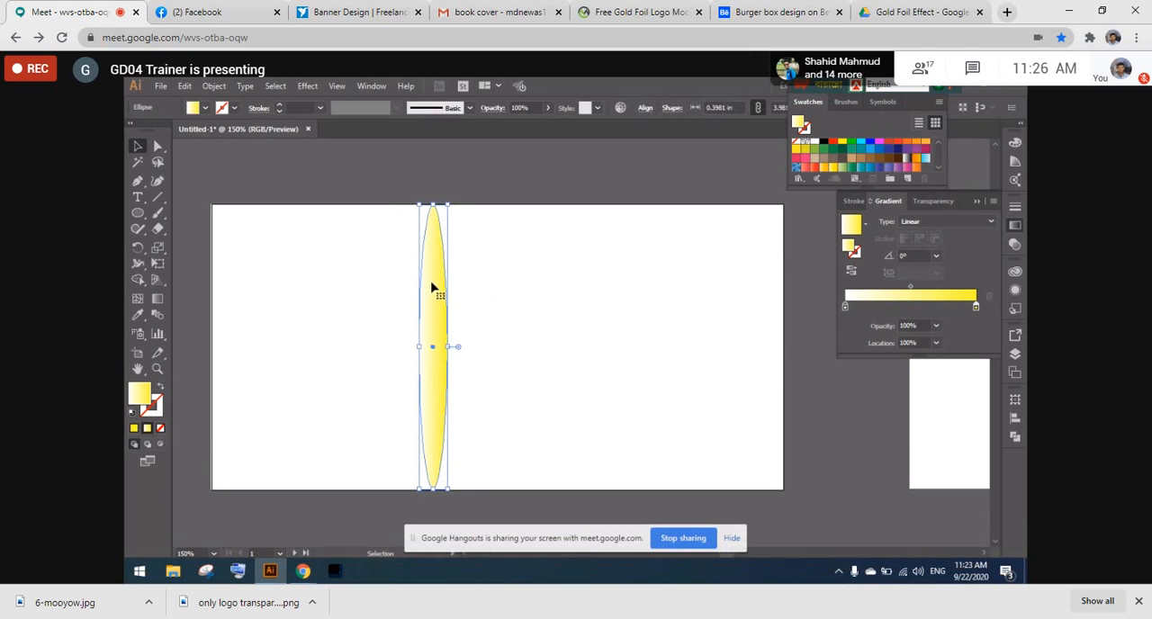
key("Delete")
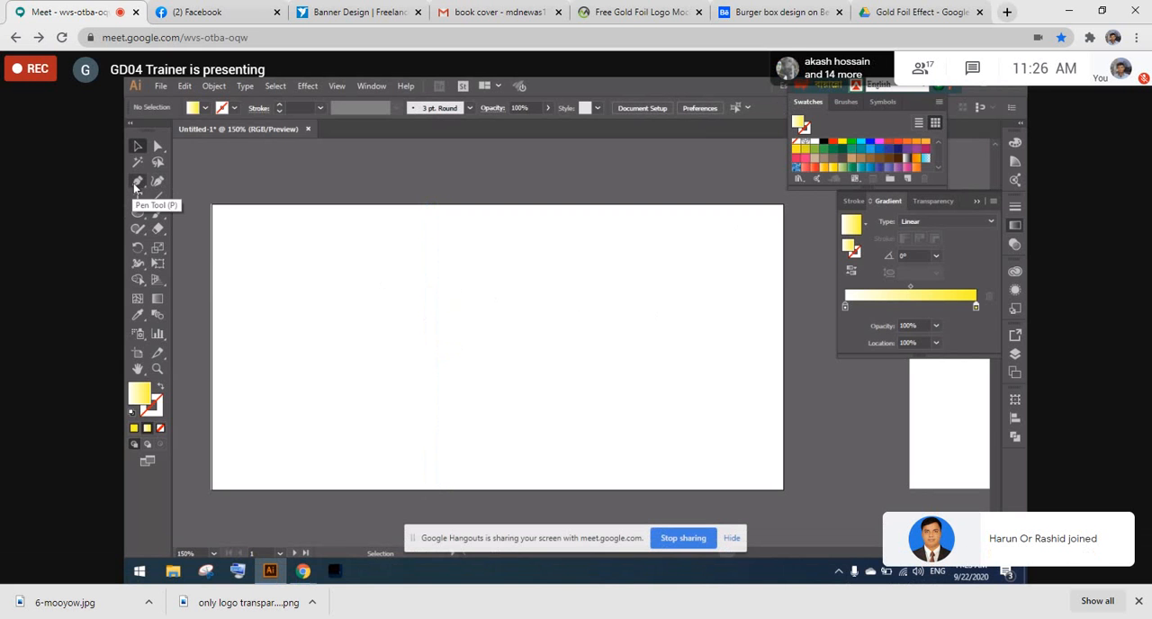
- Draw a closed right triangle with legs about 1.3 in long in the artboard's upper-left corner using the Pen tool
left_click(137, 183)
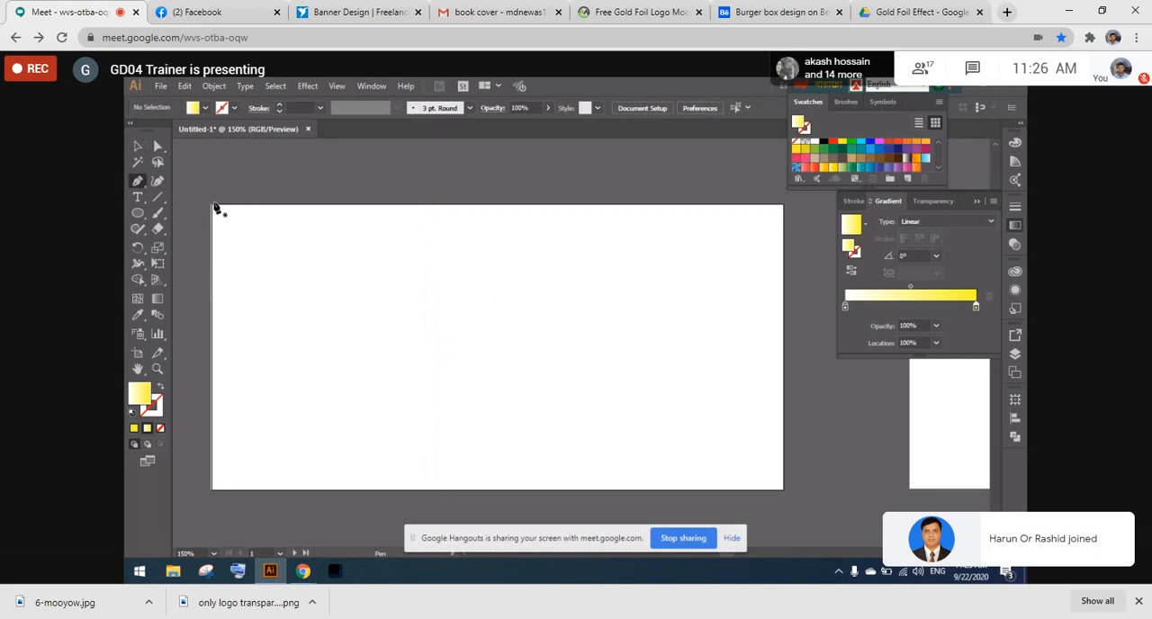
left_click(212, 205)
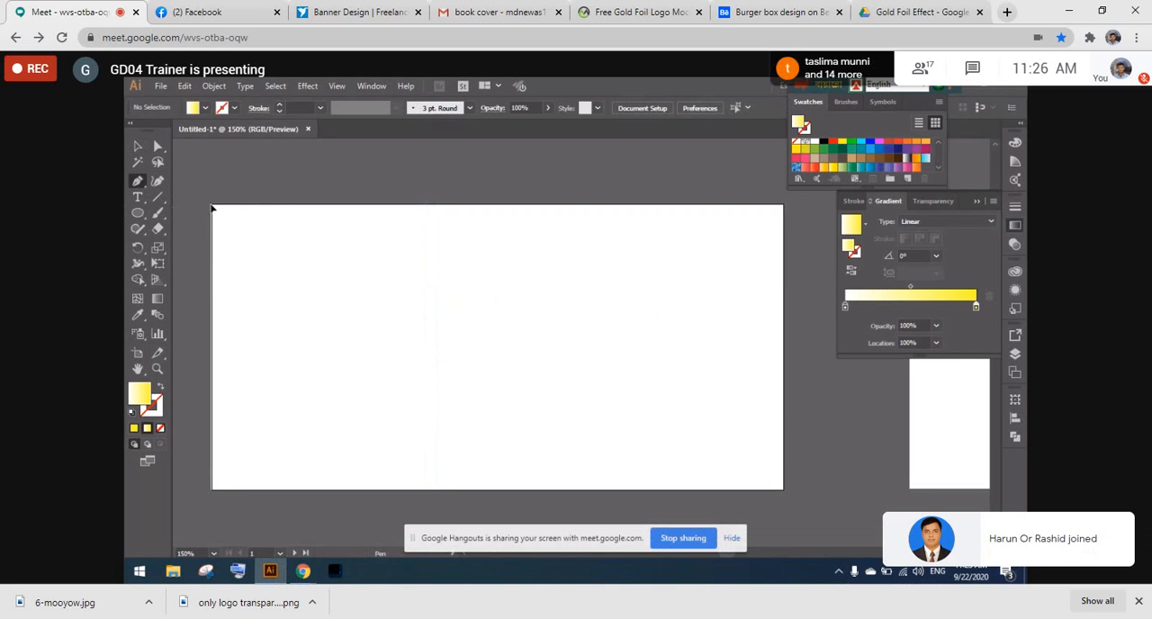
left_click(303, 206)
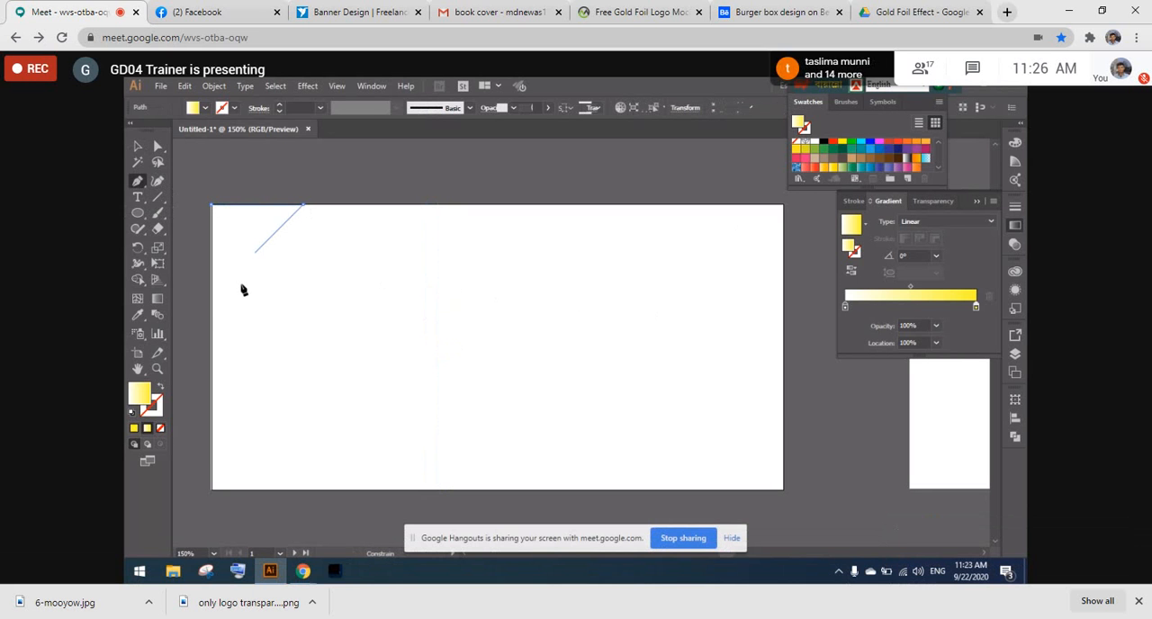
left_click(213, 299)
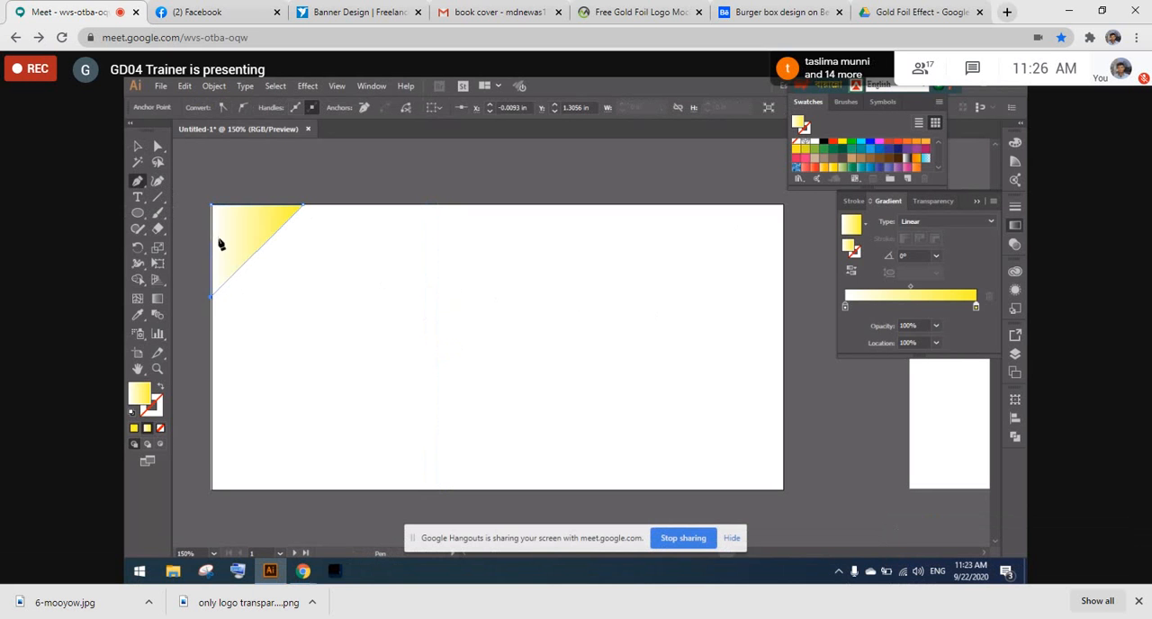
left_click(213, 208)
left_click(140, 146)
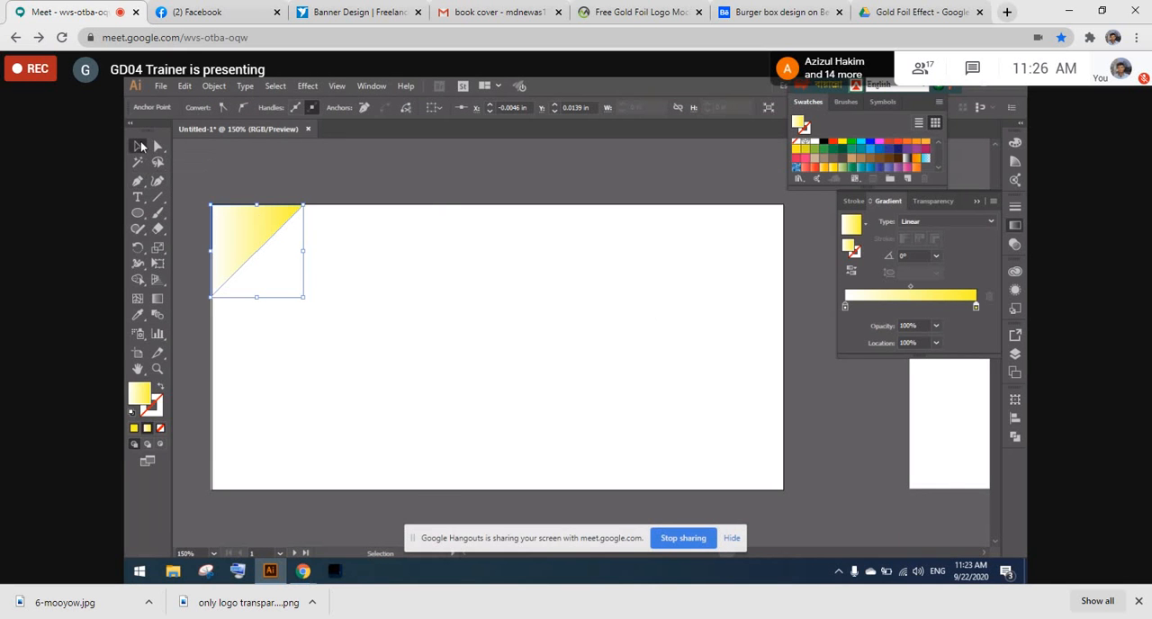
right_click(259, 227)
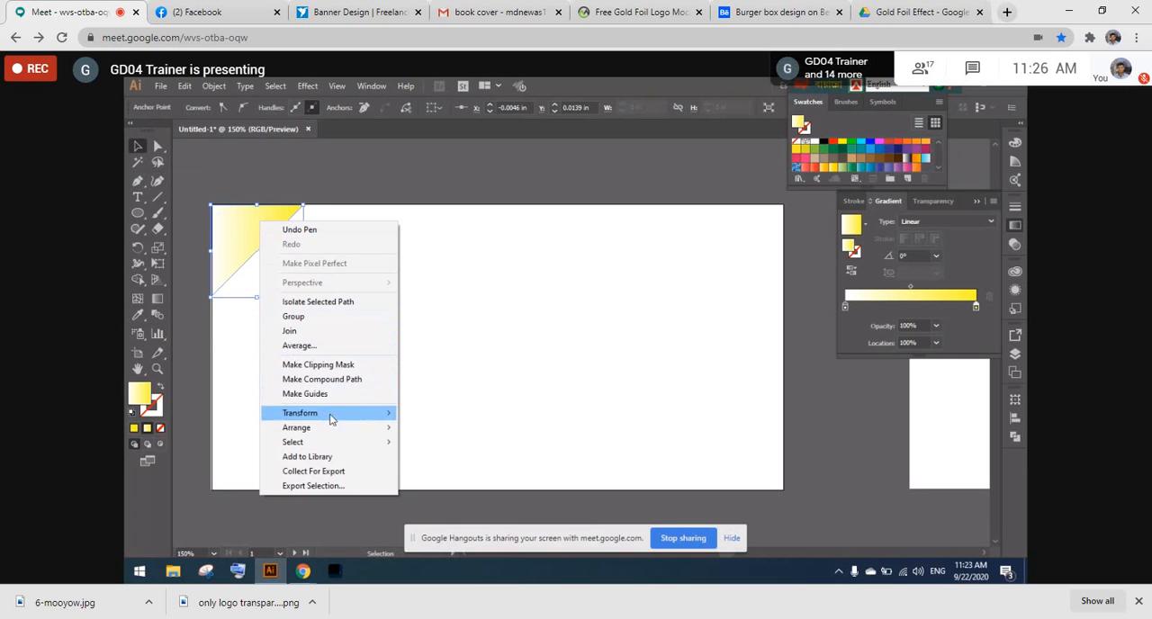
mouse_move(335, 429)
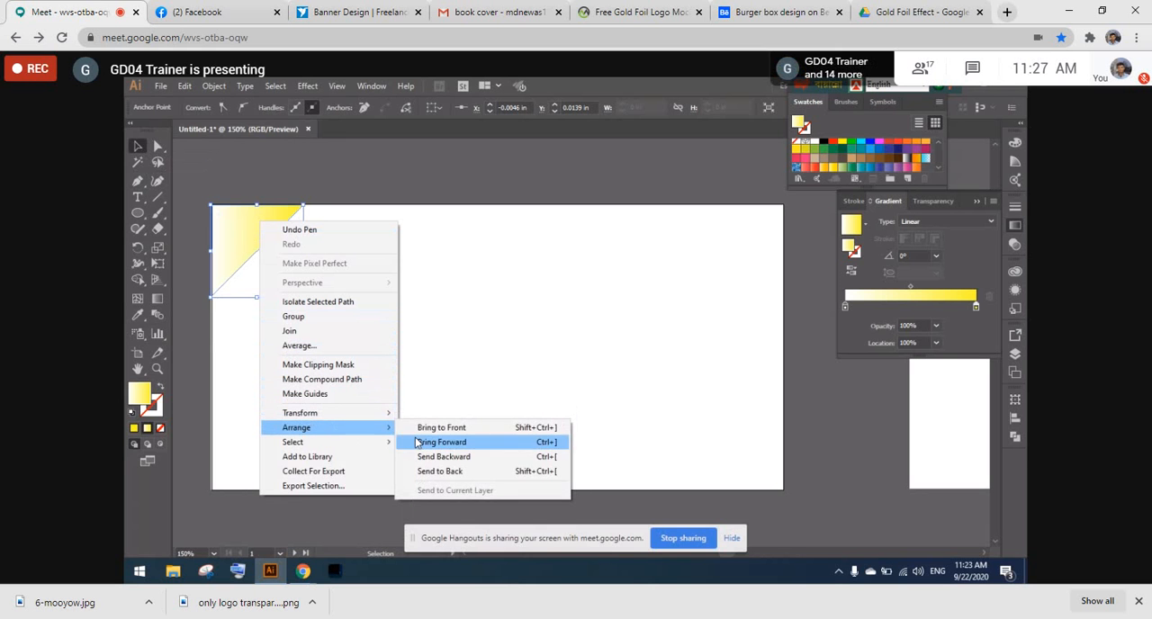
left_click(436, 262)
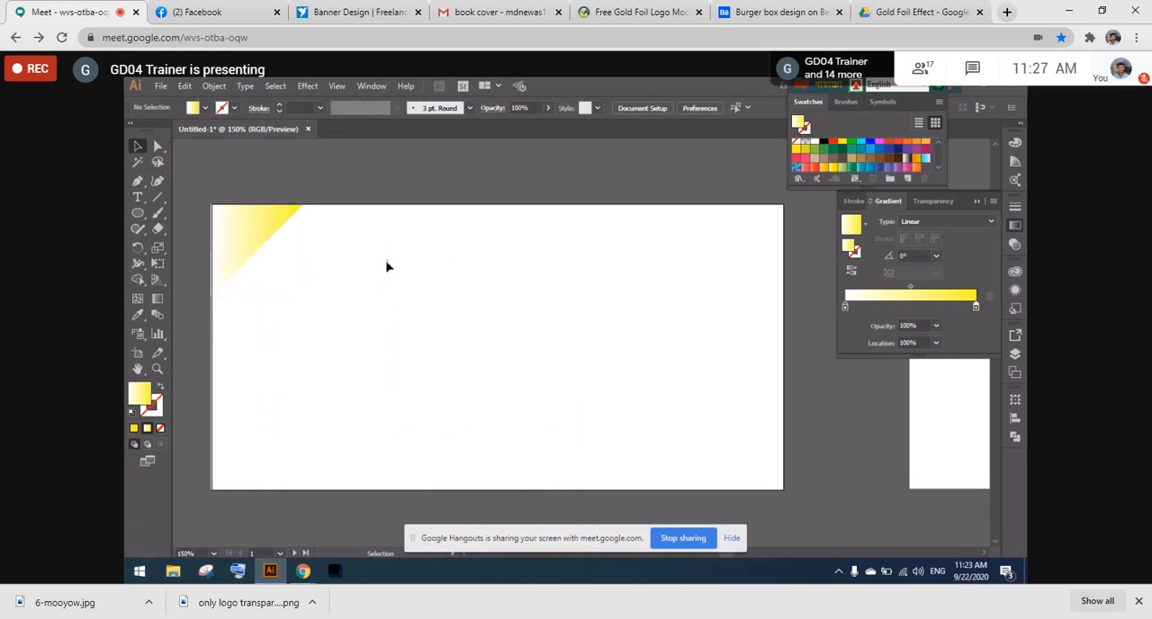
- Move the yellow gradient triangle across the artboard, reflect it about the vertical axis and fit it into the artboard's upper-right corner
left_click(257, 240)
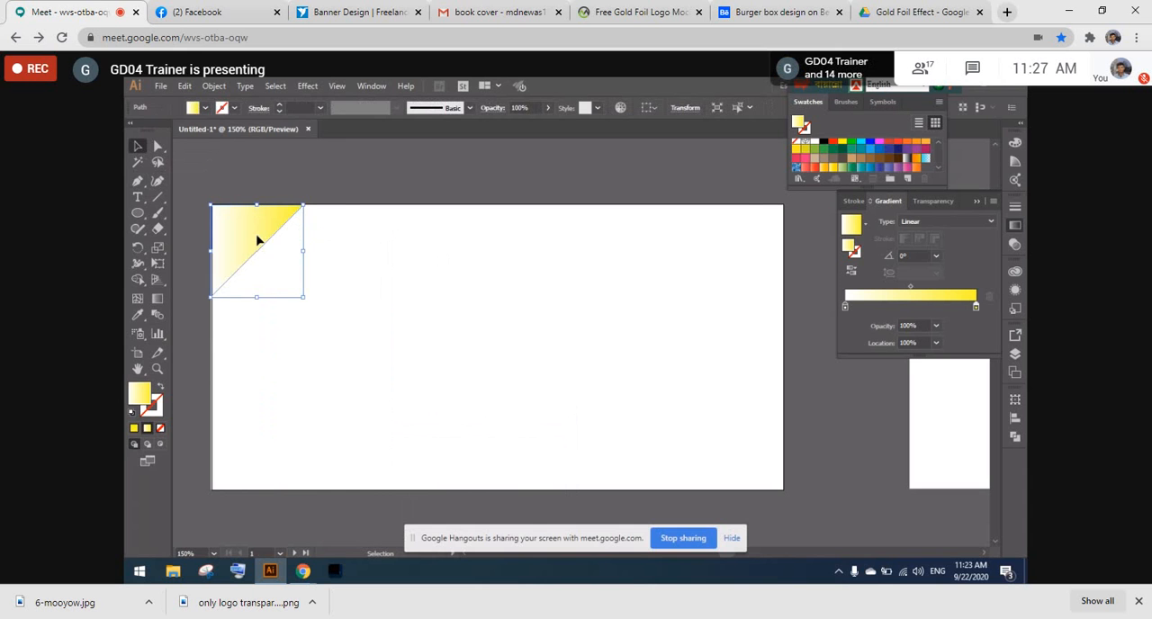
left_click_drag(257, 240, 709, 256)
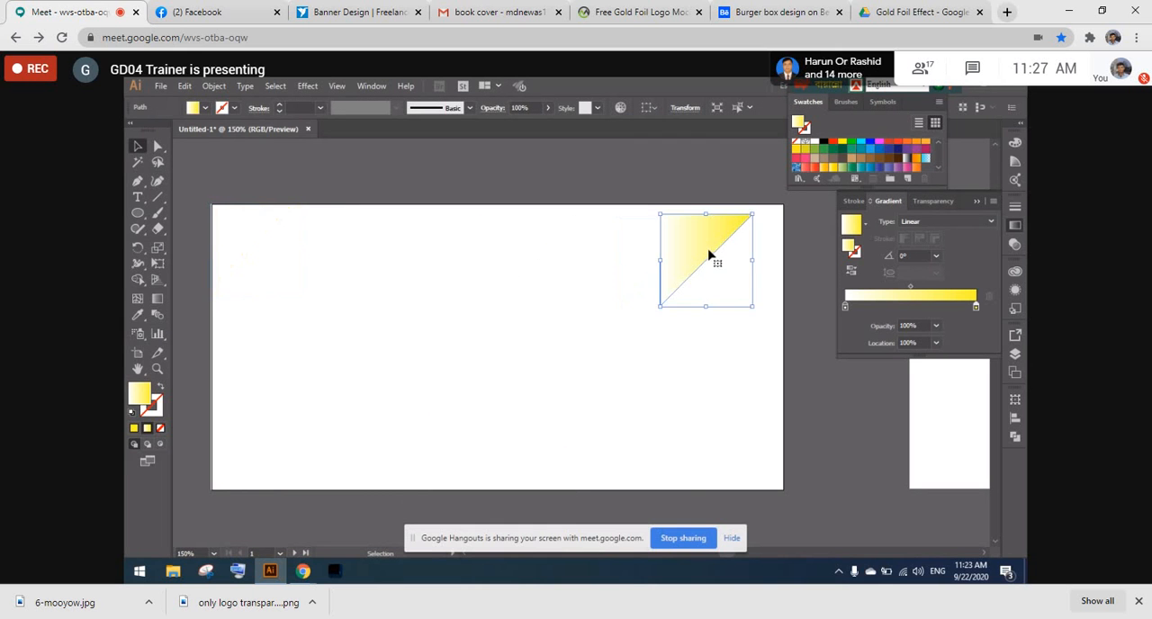
right_click(709, 257)
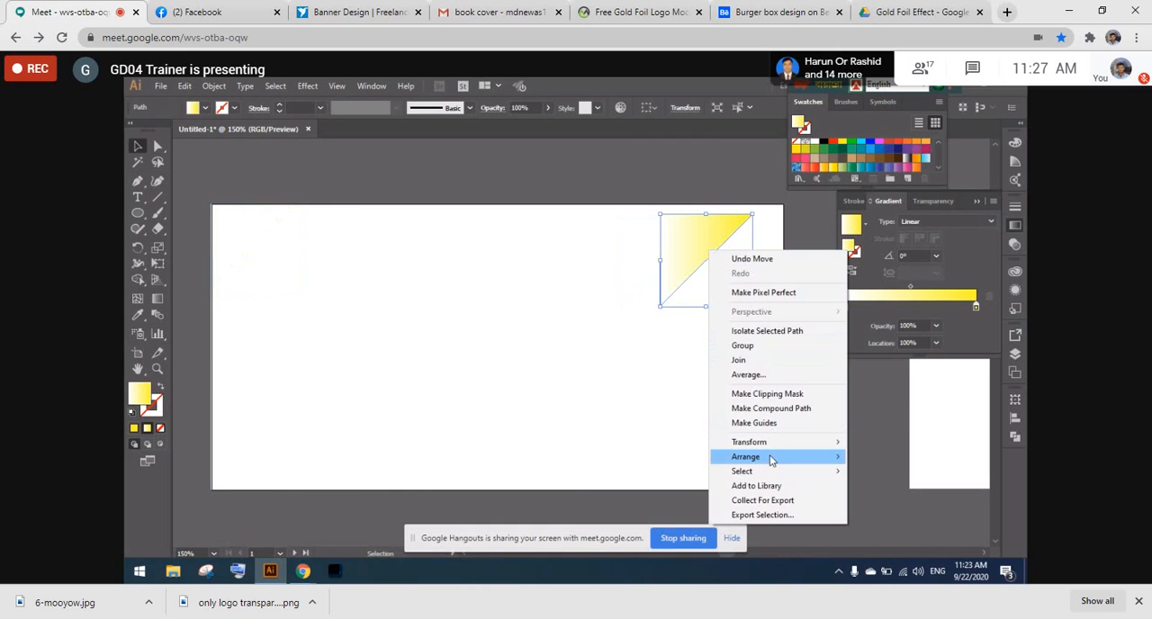
mouse_move(765, 441)
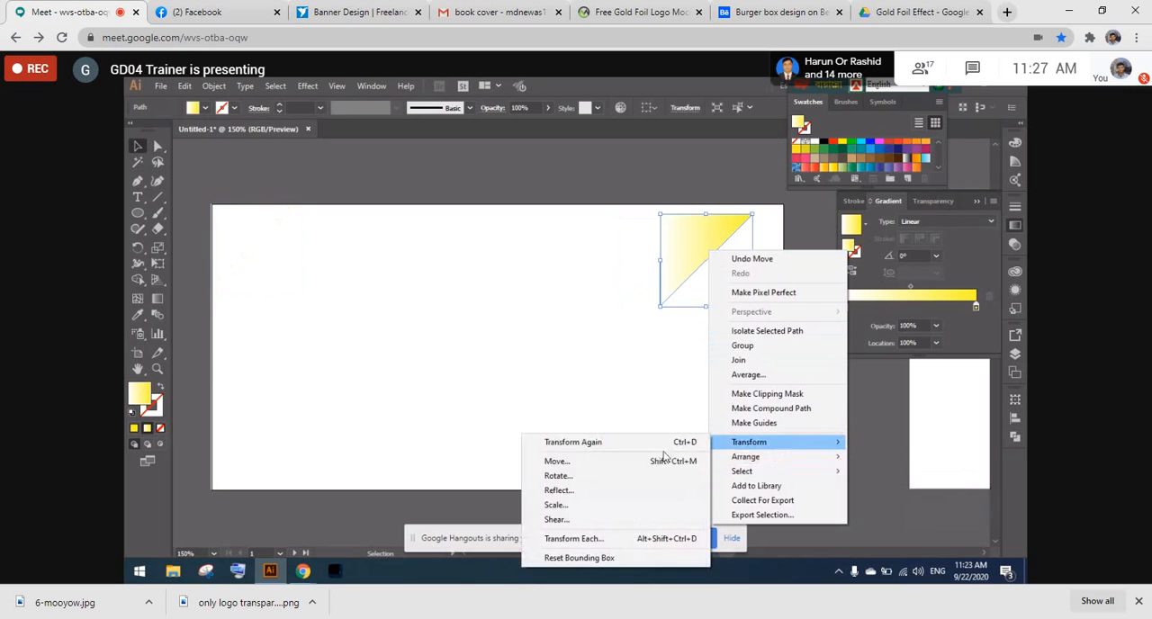
left_click(570, 491)
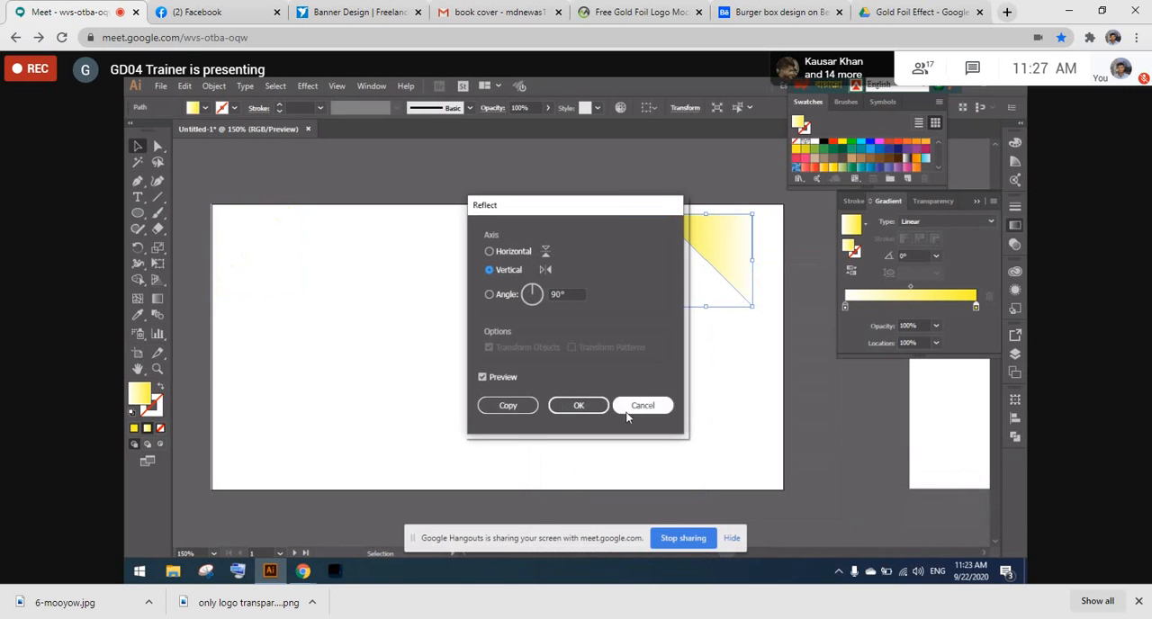
left_click(581, 406)
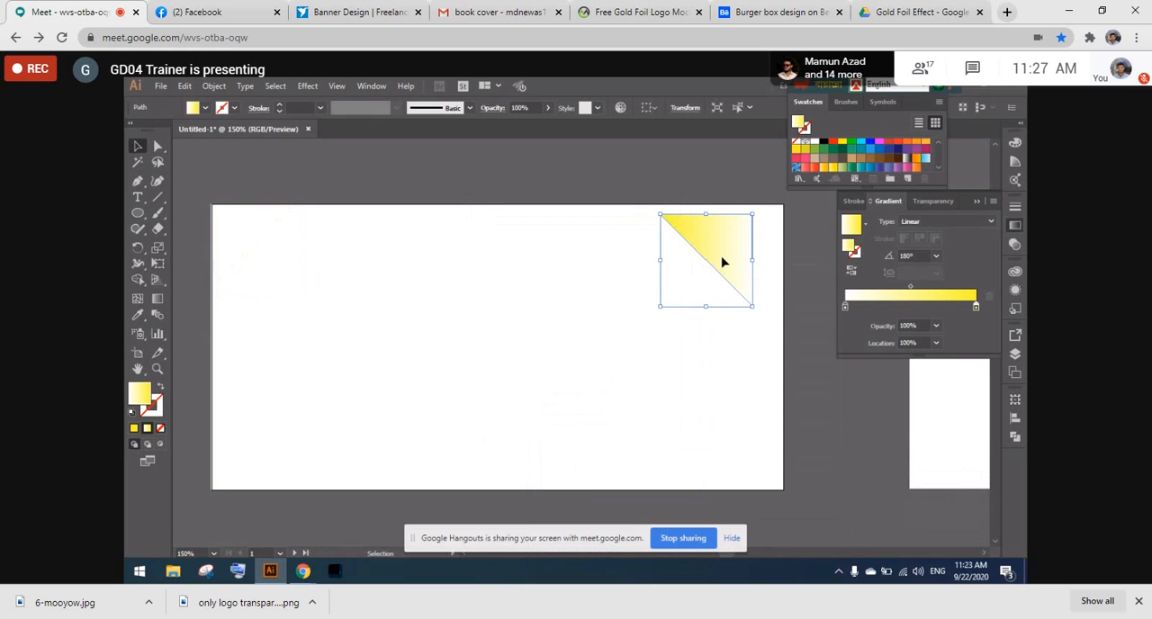
left_click_drag(723, 260, 753, 253)
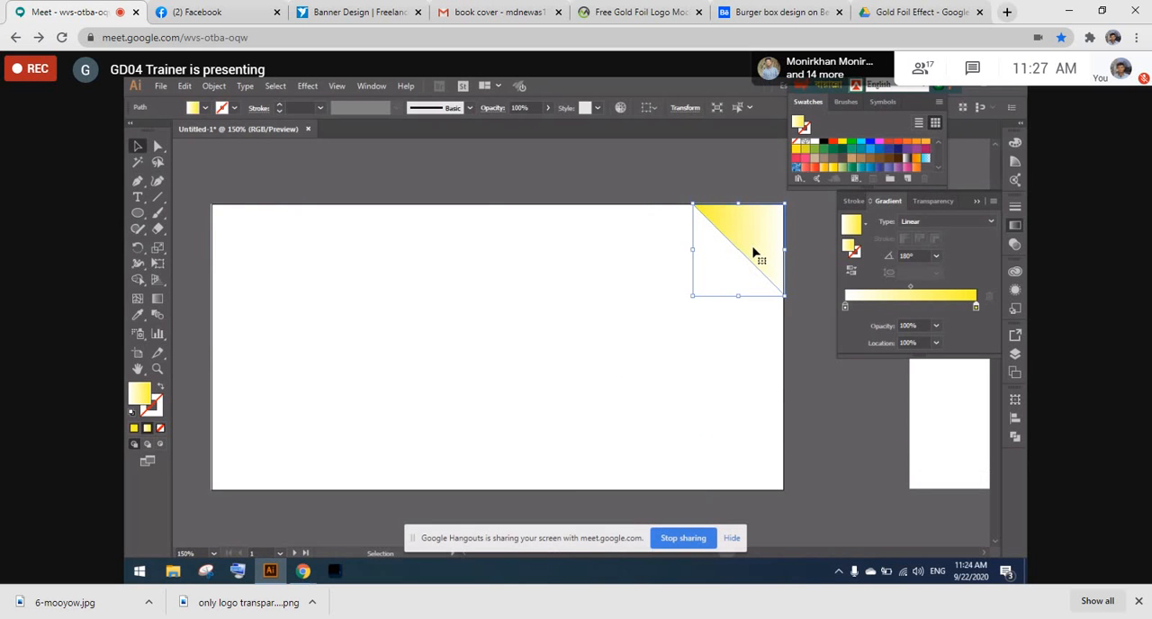
- Delete the mirrored yellow gradient triangle from the artboard's upper-right corner
right_click(754, 253)
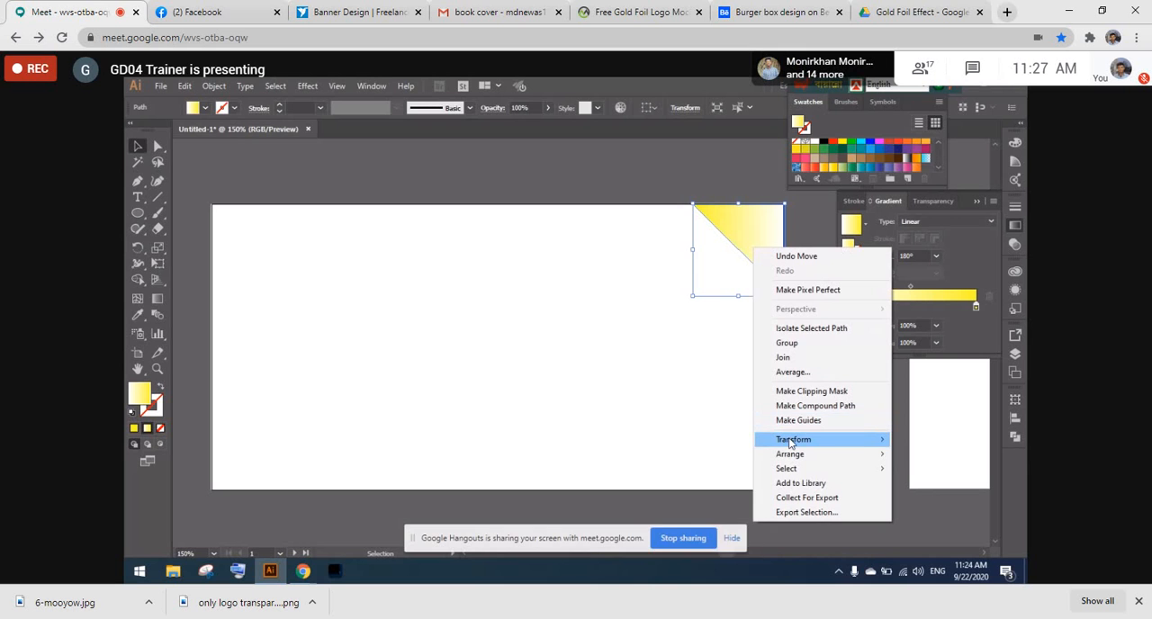
mouse_move(790, 441)
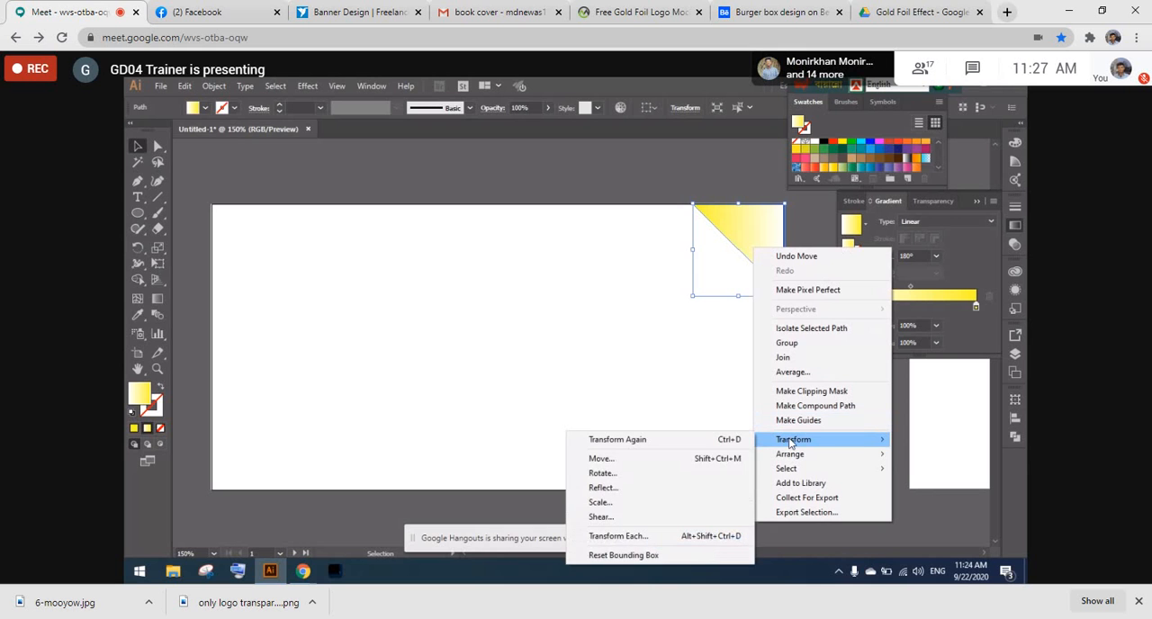
left_click(680, 367)
left_click(756, 244)
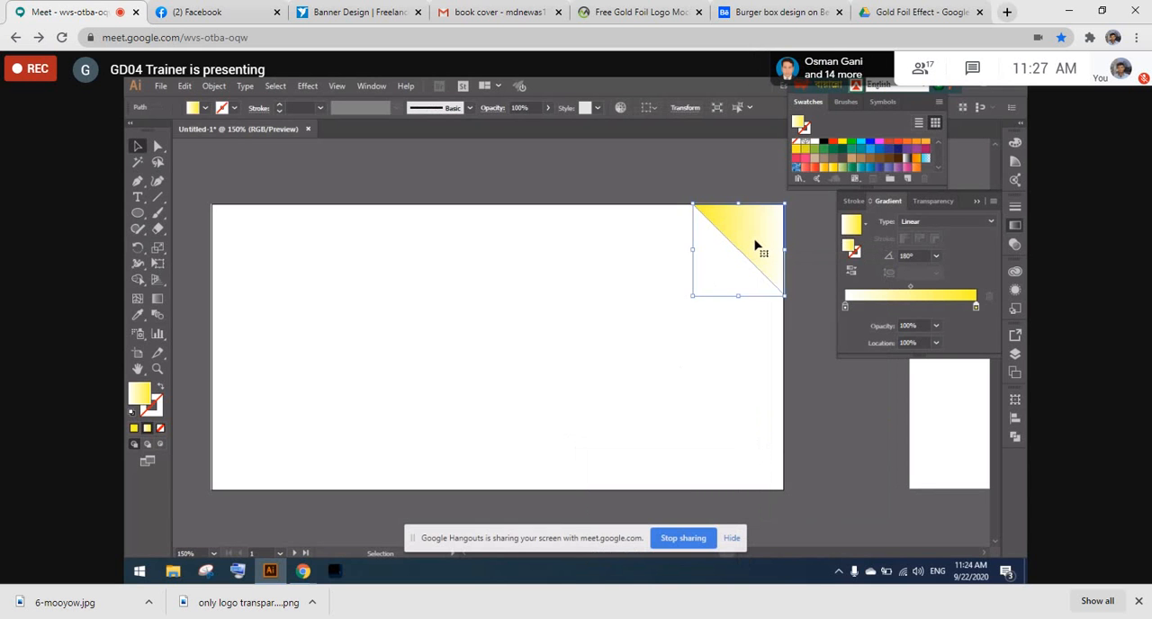
key("Delete")
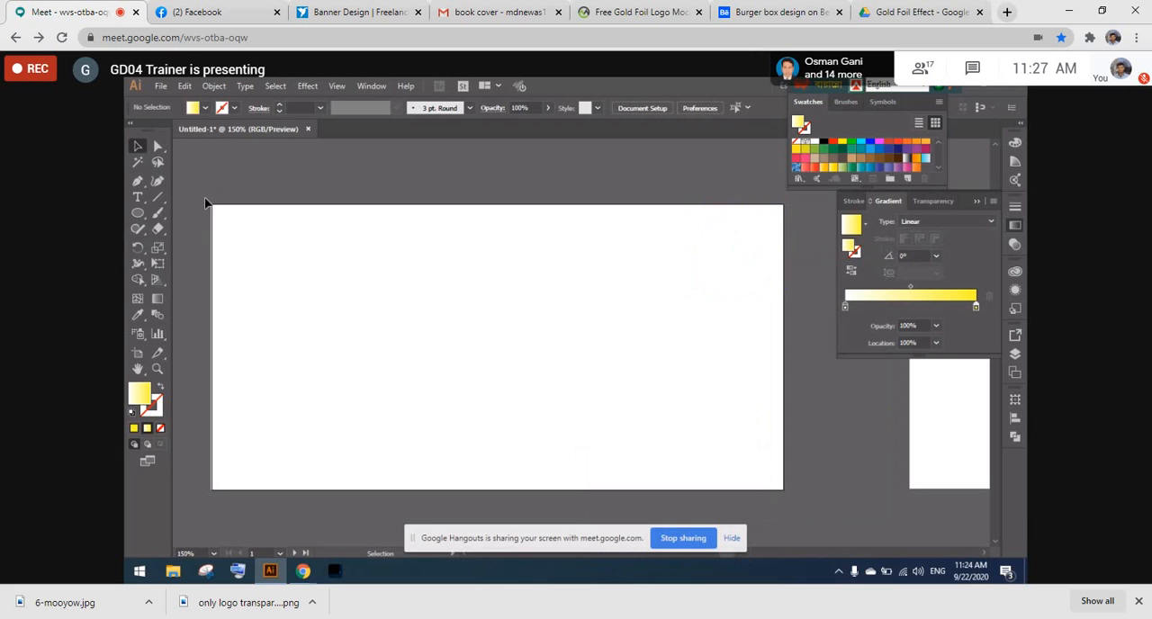
- Convert the white background rectangle into a gradient mesh with 12 rows, 4 columns and Flat appearance
key("a")
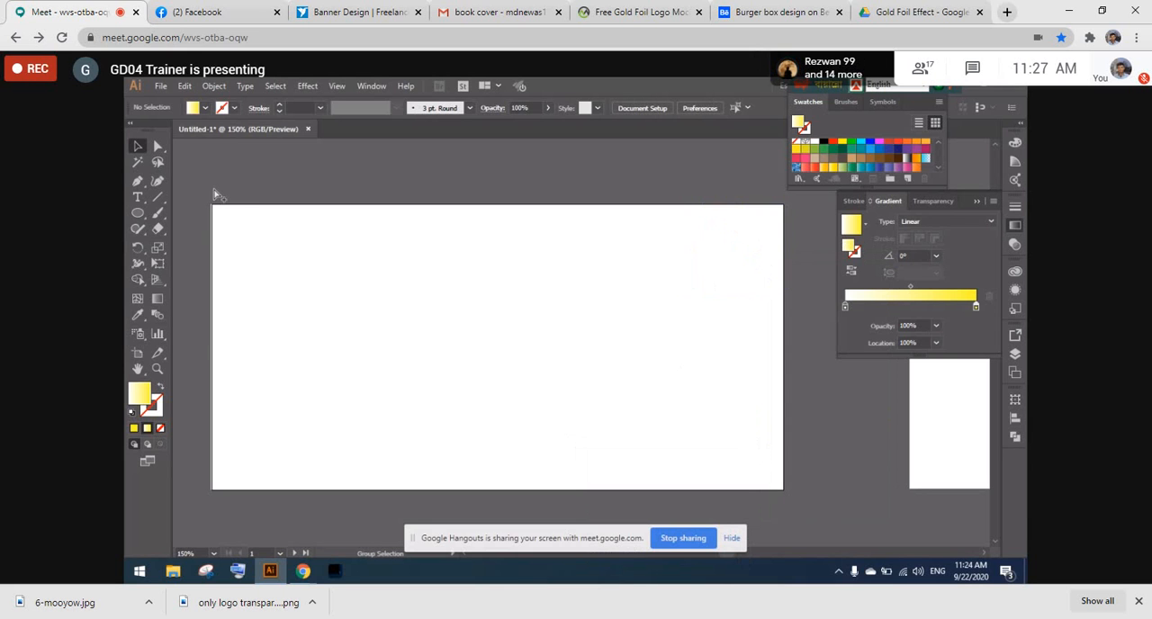
key("v")
left_click(285, 284)
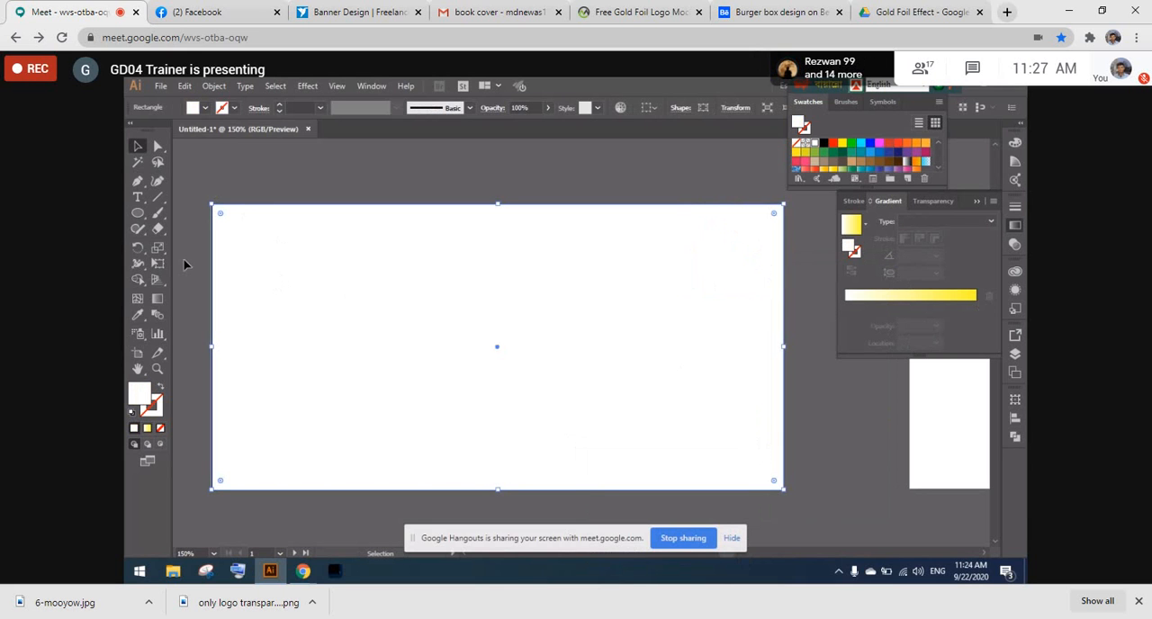
left_click(216, 87)
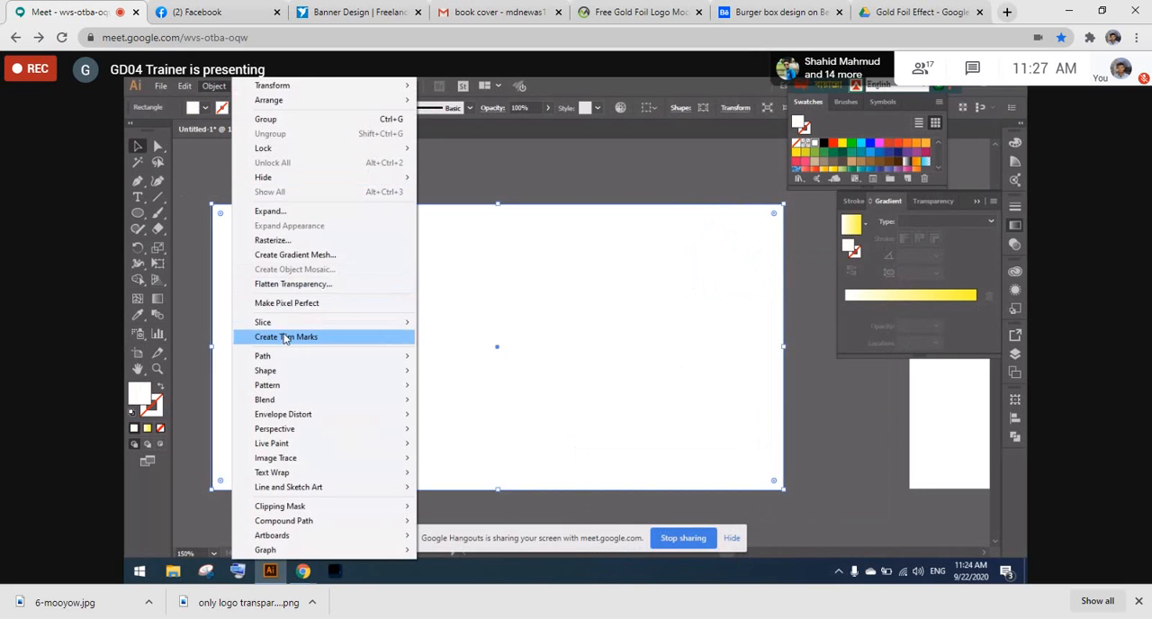
left_click(299, 256)
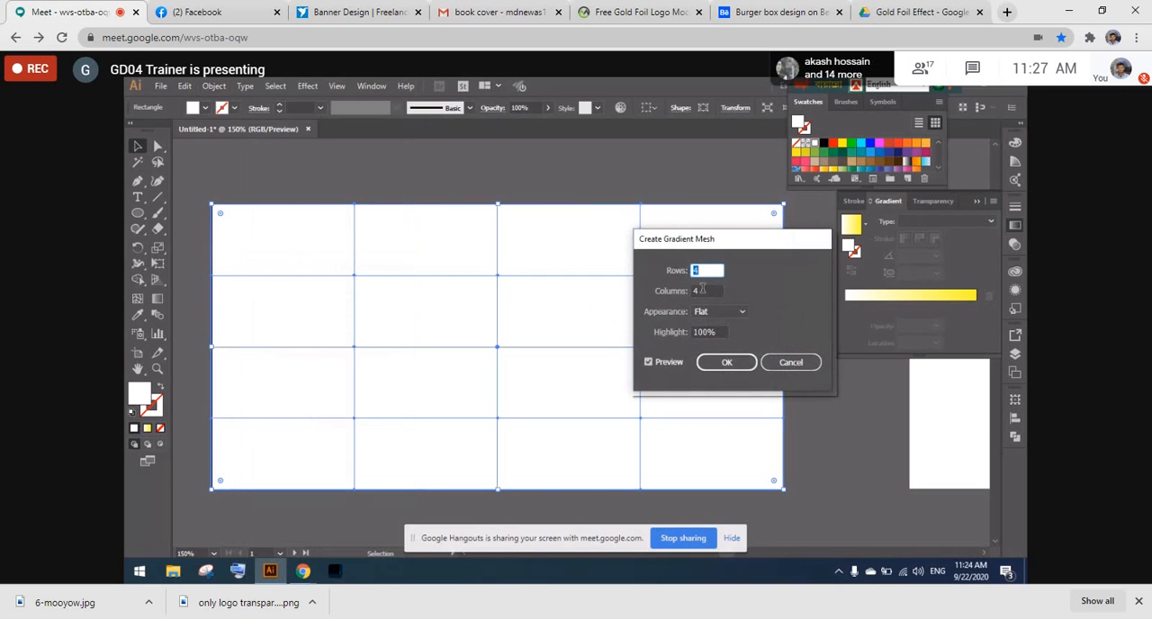
type("12")
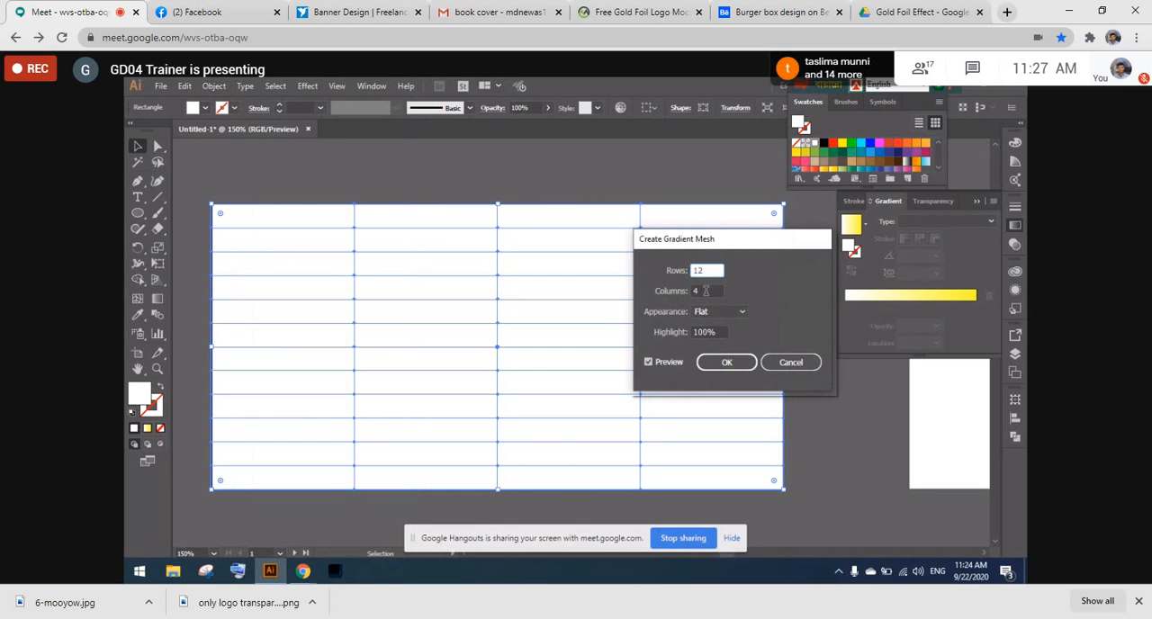
left_click(717, 366)
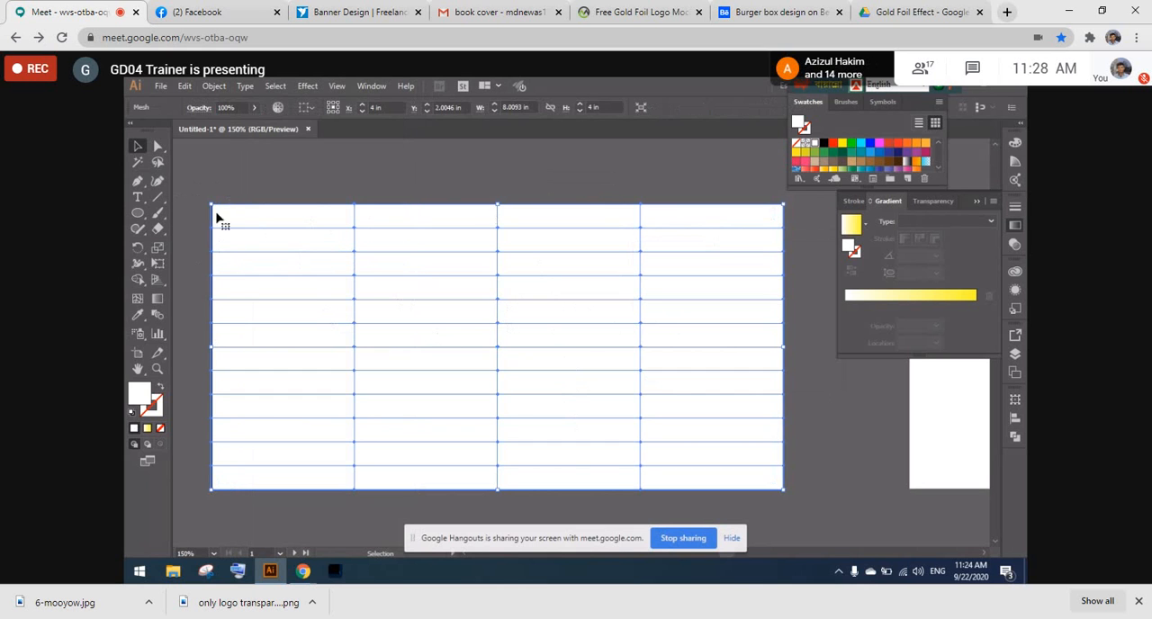
- Undo the 12-row mesh and create a gradient mesh with 8 rows and 4 columns on the white rectangle
left_click(159, 147)
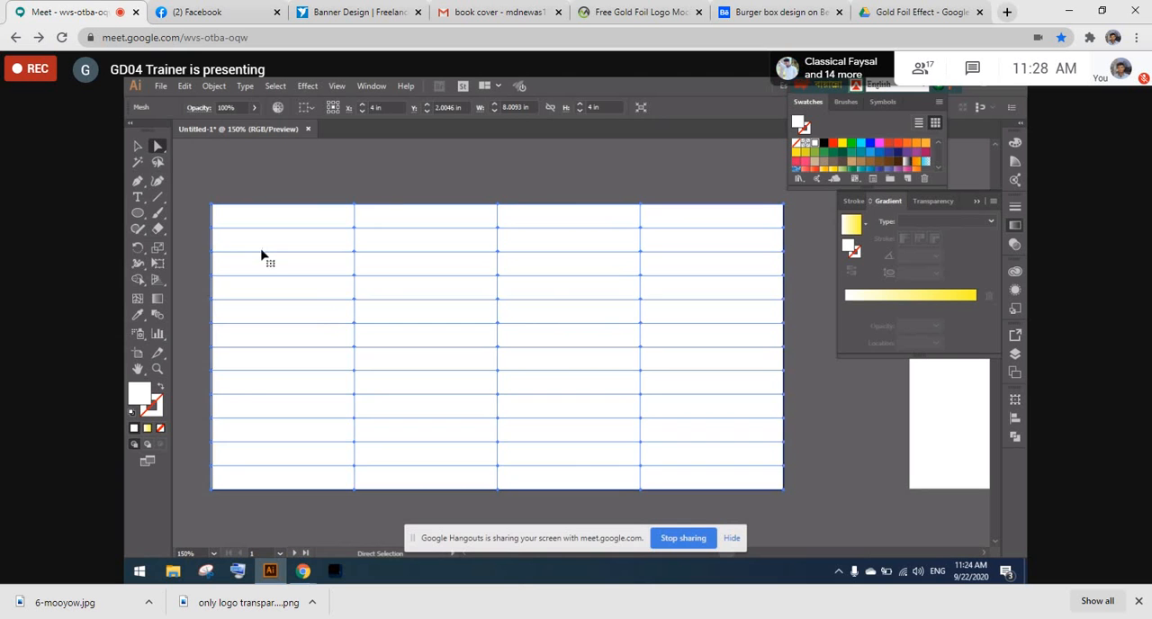
key("ctrl+z")
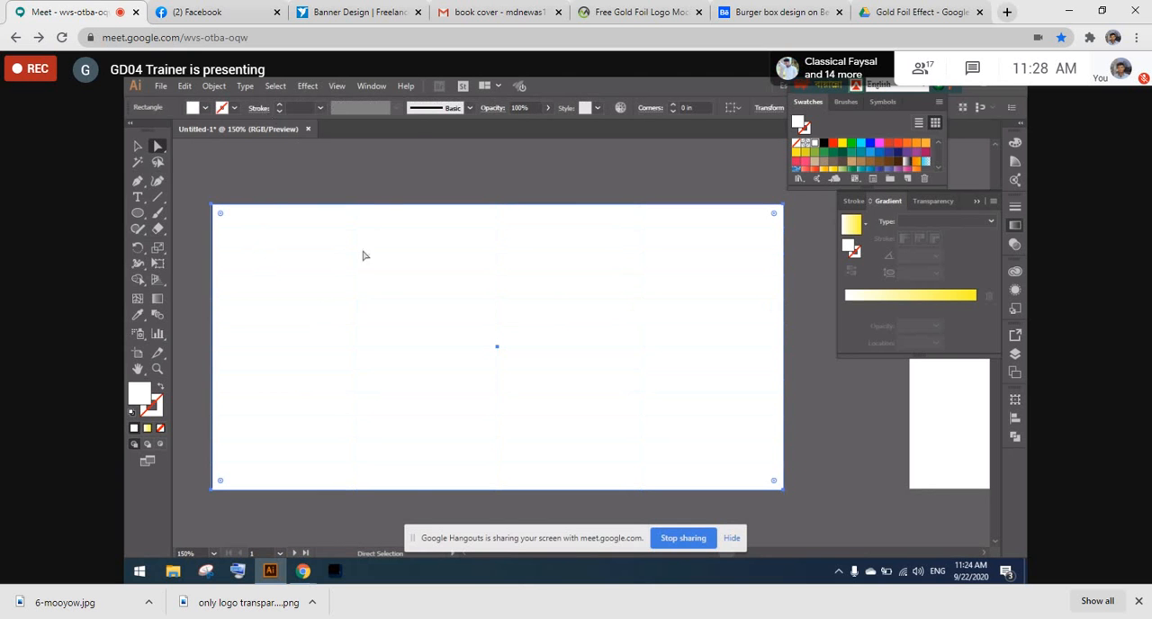
left_click(227, 86)
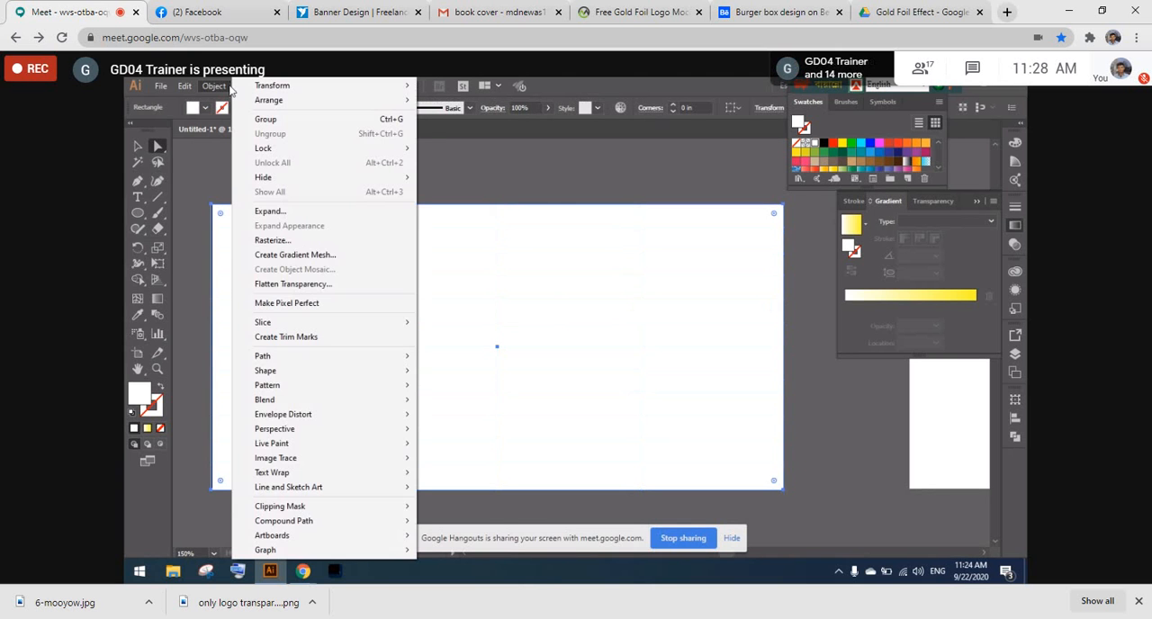
left_click(302, 257)
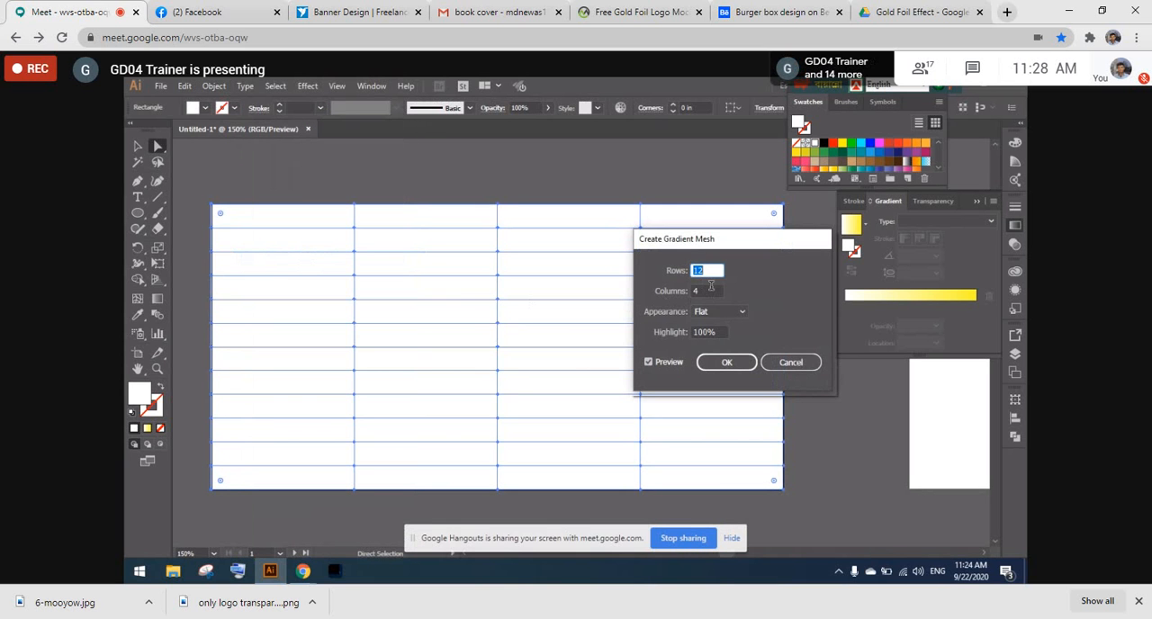
type("8")
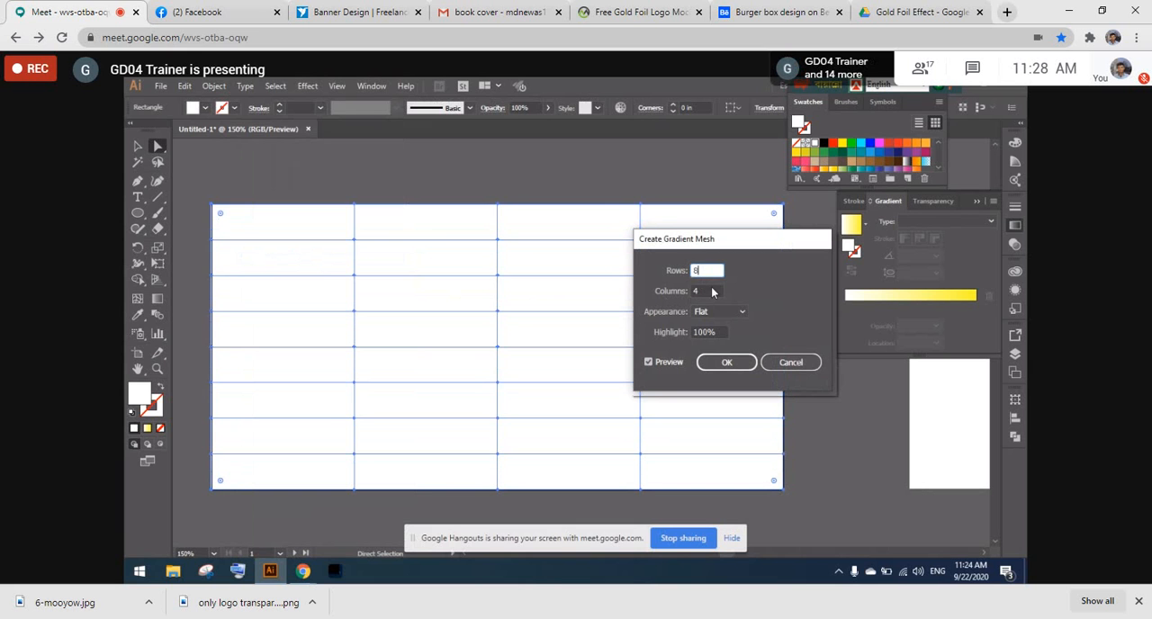
left_click(713, 364)
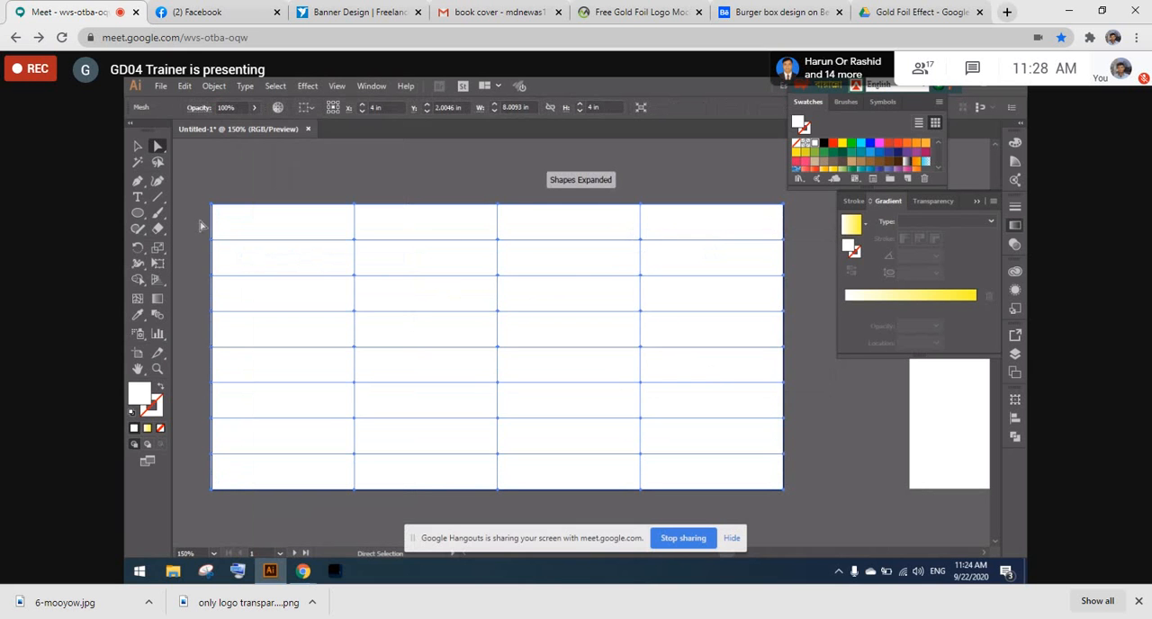
- Colour all mesh points along the rectangle's left and right edges with the RGB Cyan swatch
left_click_drag(194, 190, 232, 494)
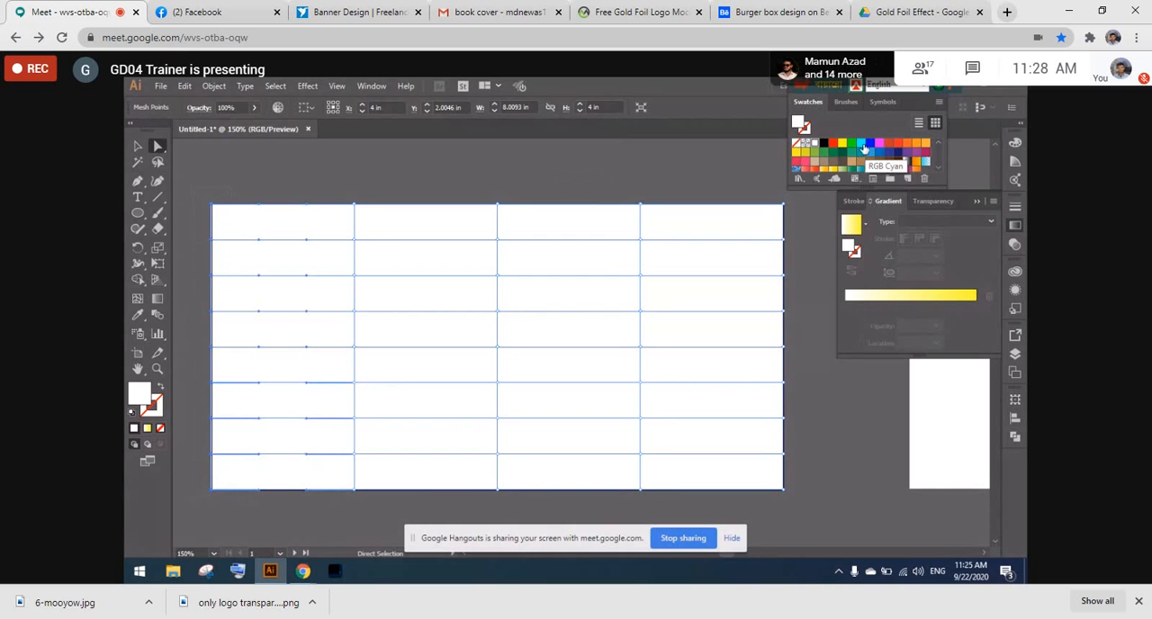
left_click(861, 144)
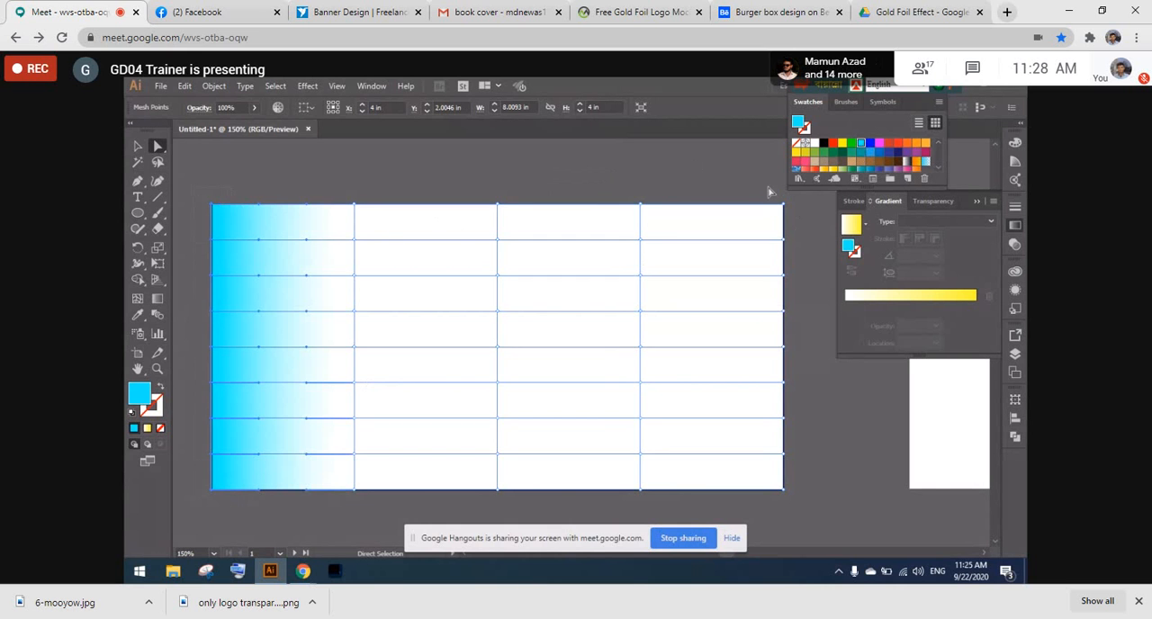
left_click_drag(767, 188, 787, 497)
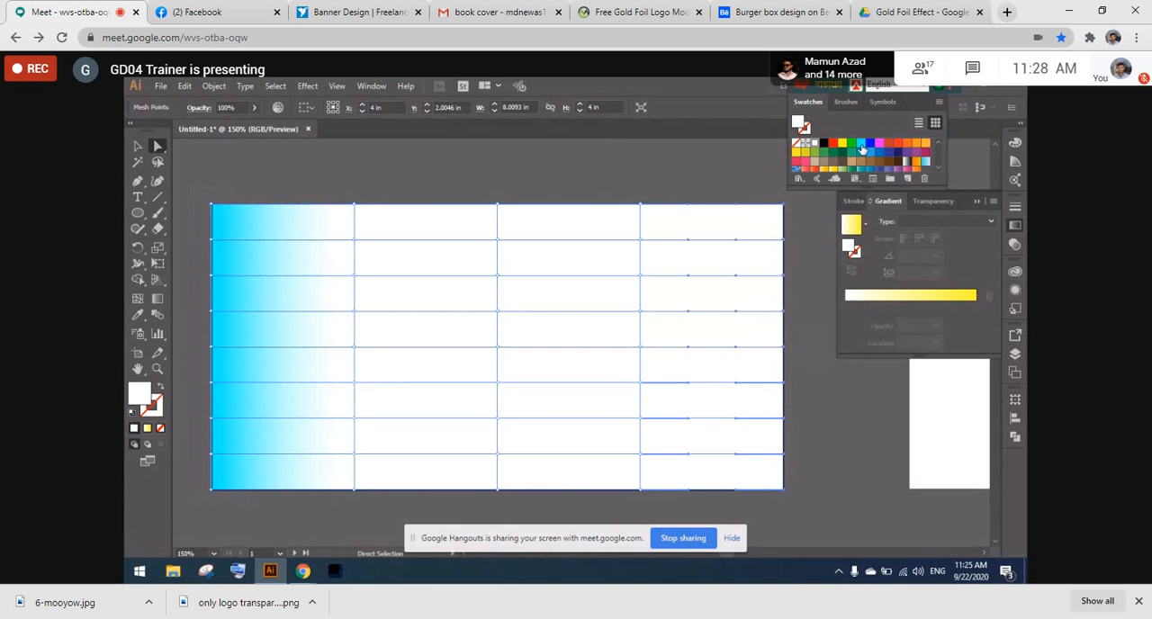
left_click(861, 144)
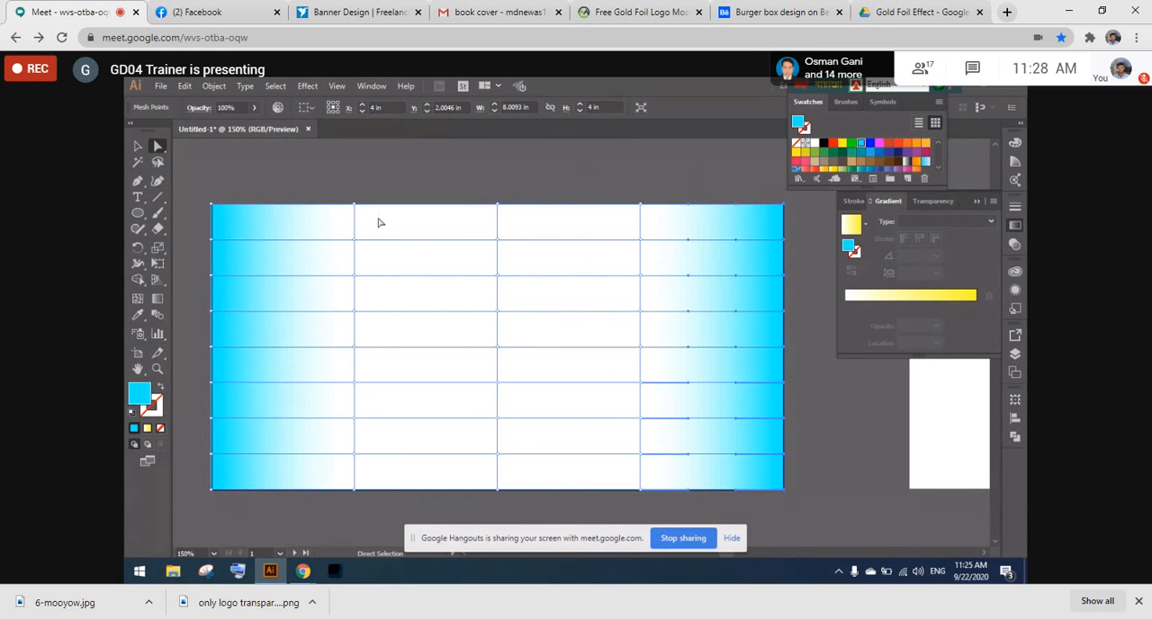
- Colour the three inner mesh points along the rectangle's top edge dark pink and deselect the mesh
left_click_drag(337, 193, 652, 210)
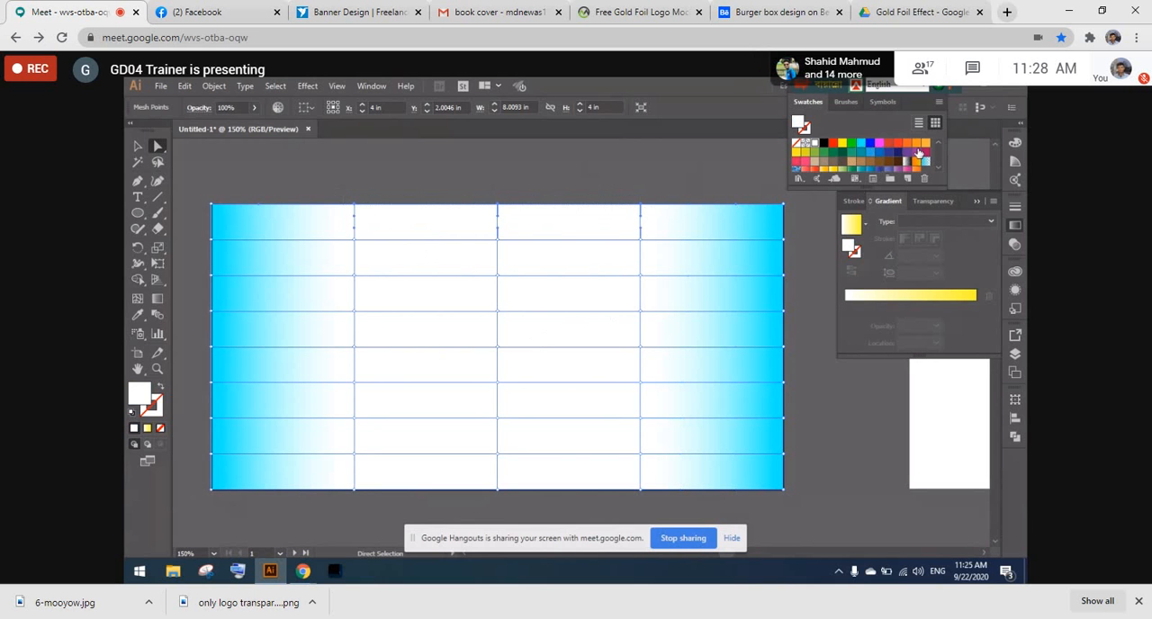
left_click(925, 151)
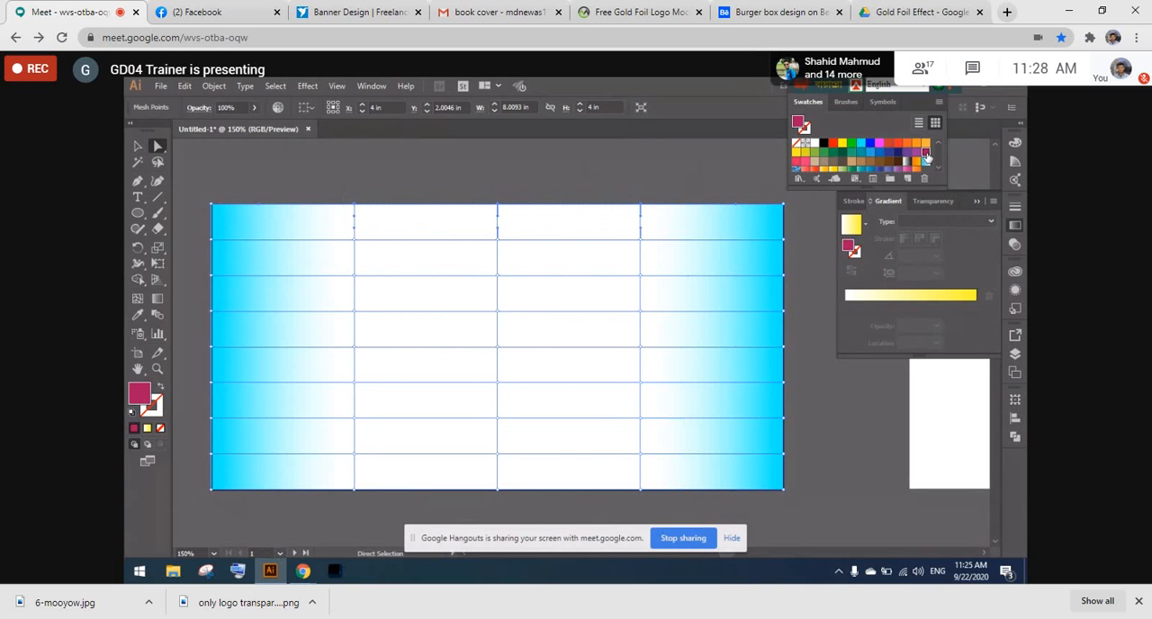
left_click(573, 165)
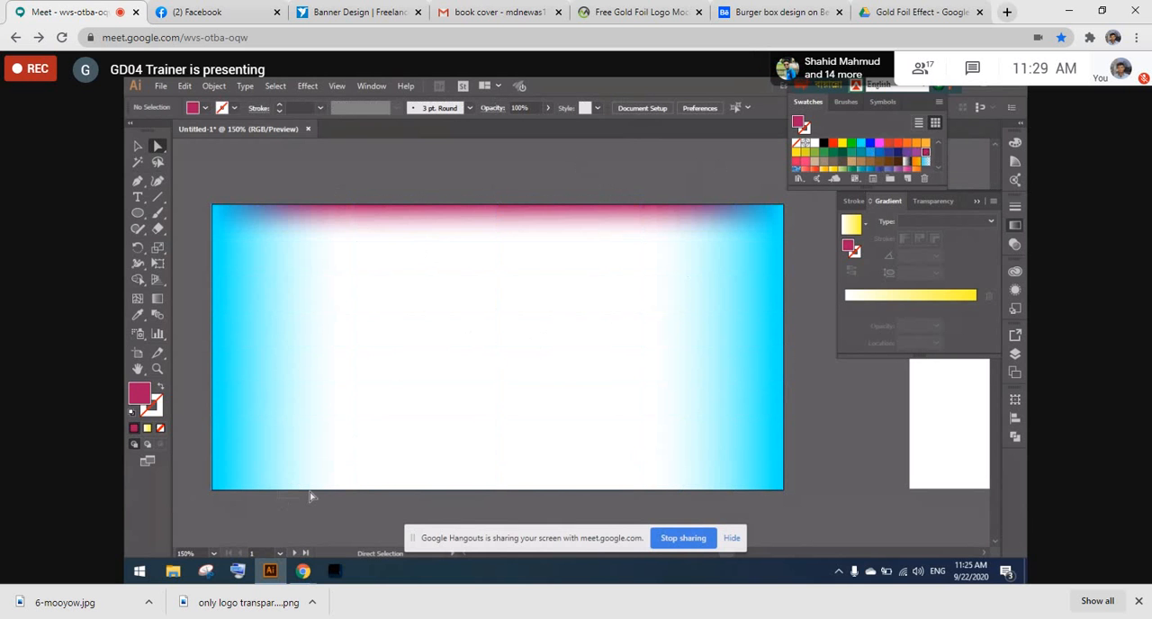
- Try dark green and bright green on the mid-height mesh point of the first inner column, then colour it medium blue
left_click(347, 394)
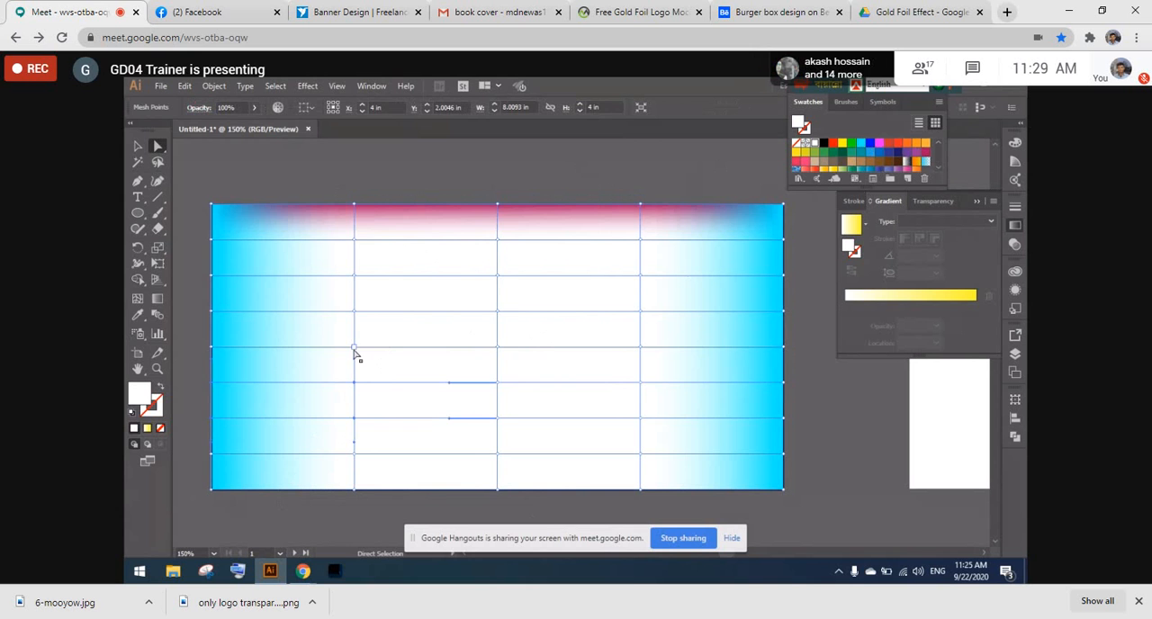
left_click(353, 348)
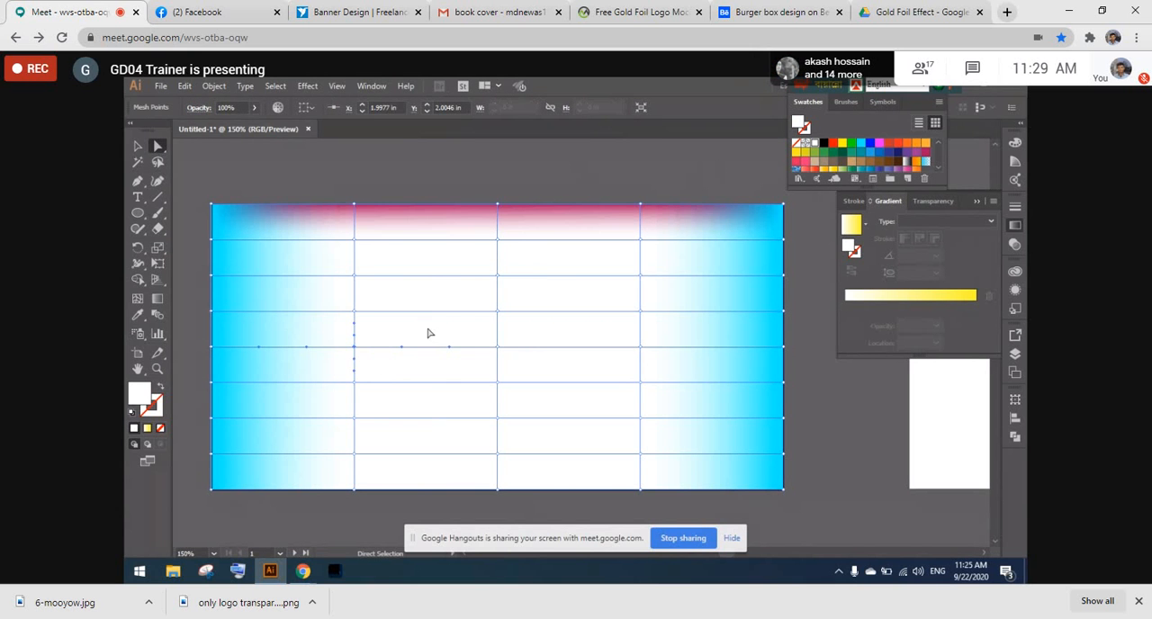
left_click(843, 154)
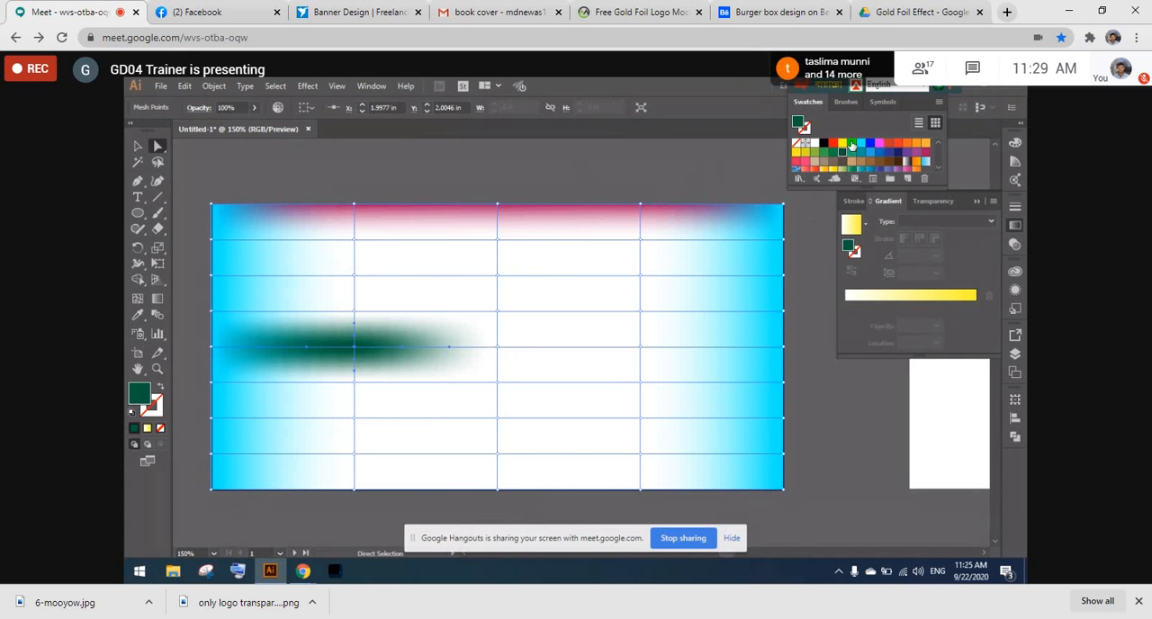
left_click(853, 149)
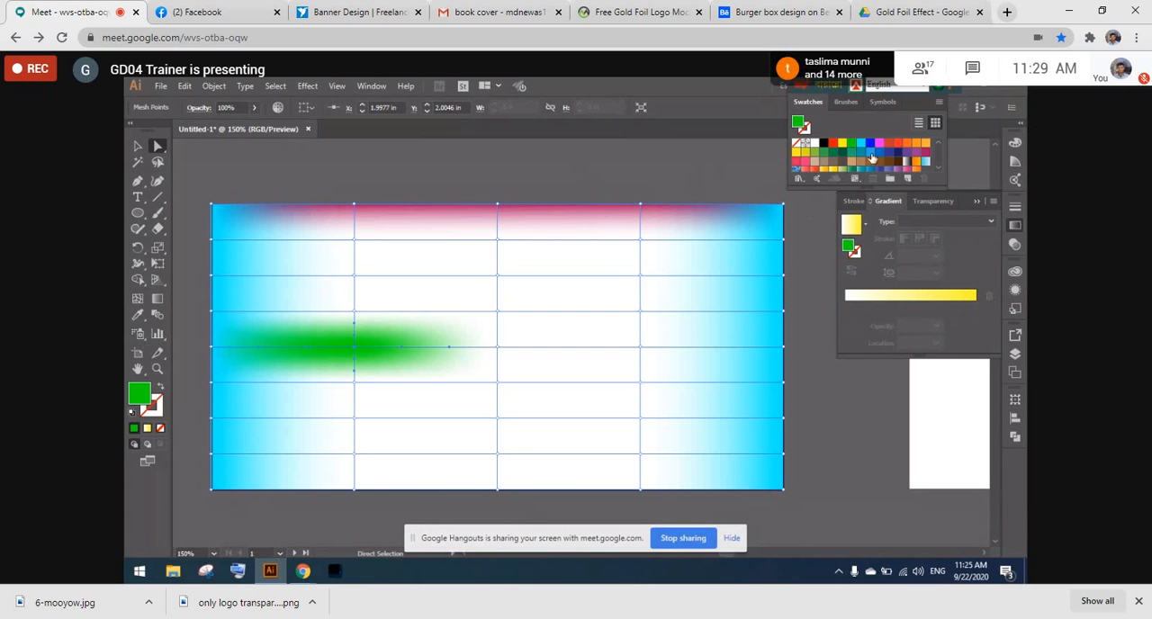
left_click(870, 152)
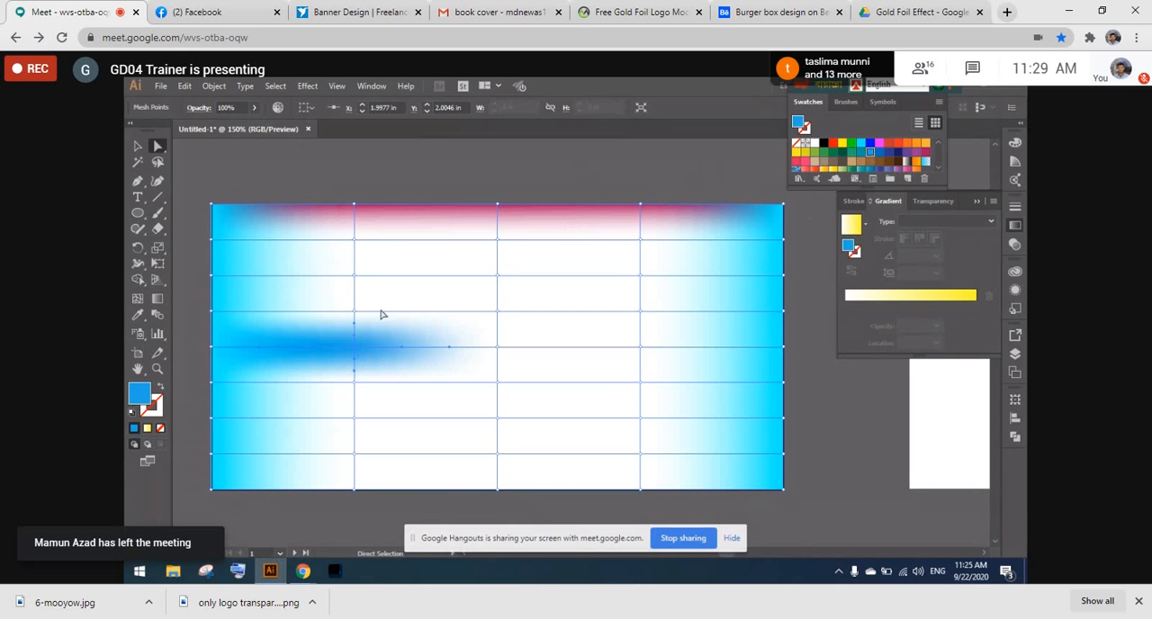
- Colour scattered inner mesh points in the upper, middle and lower-right parts of the rectangle with the RGB Cyan swatch
left_click(353, 243)
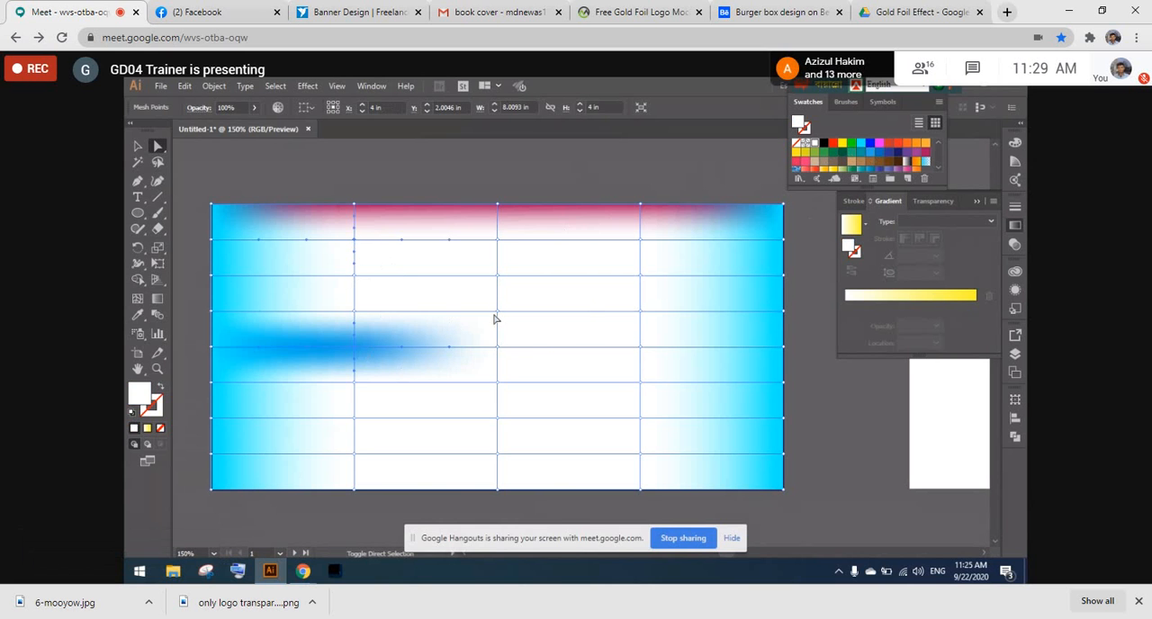
left_click(495, 312)
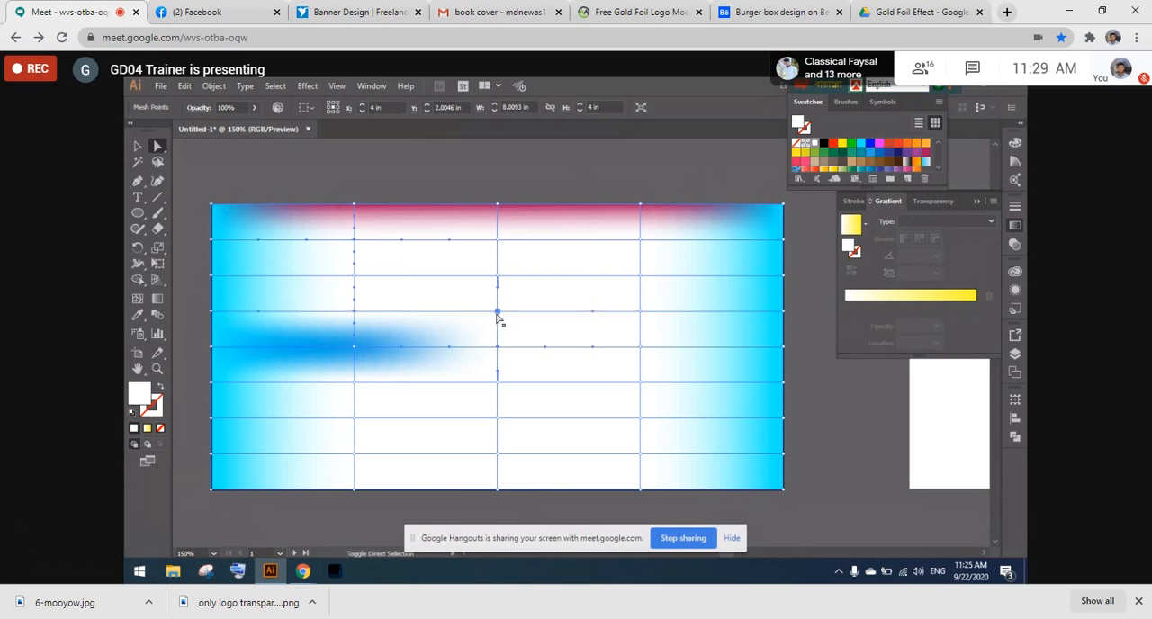
left_click(640, 419)
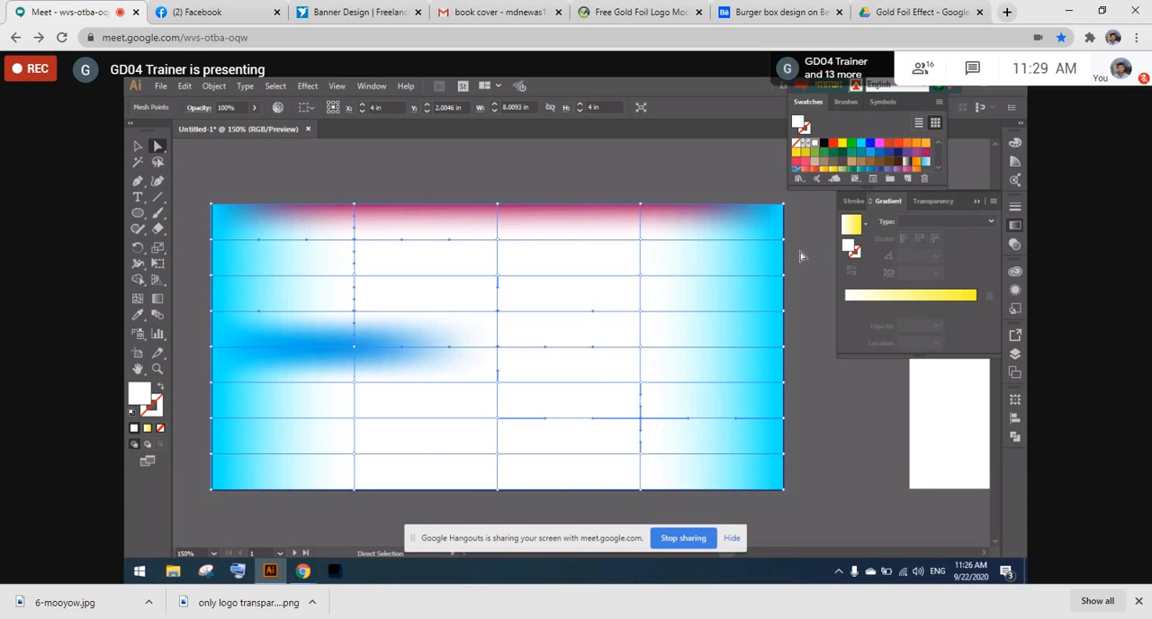
left_click(861, 144)
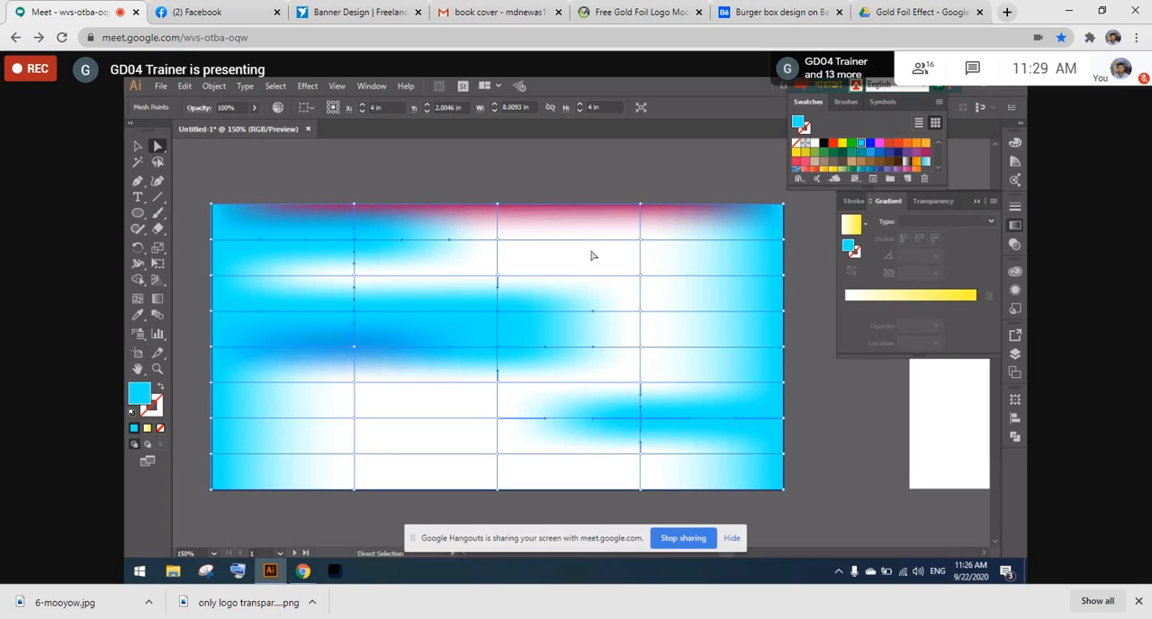
- Try magenta, orange, brown and blue on the selected mesh points, restore RGB Cyan, and undo an accidental shift of the upper mesh points
left_click(880, 144)
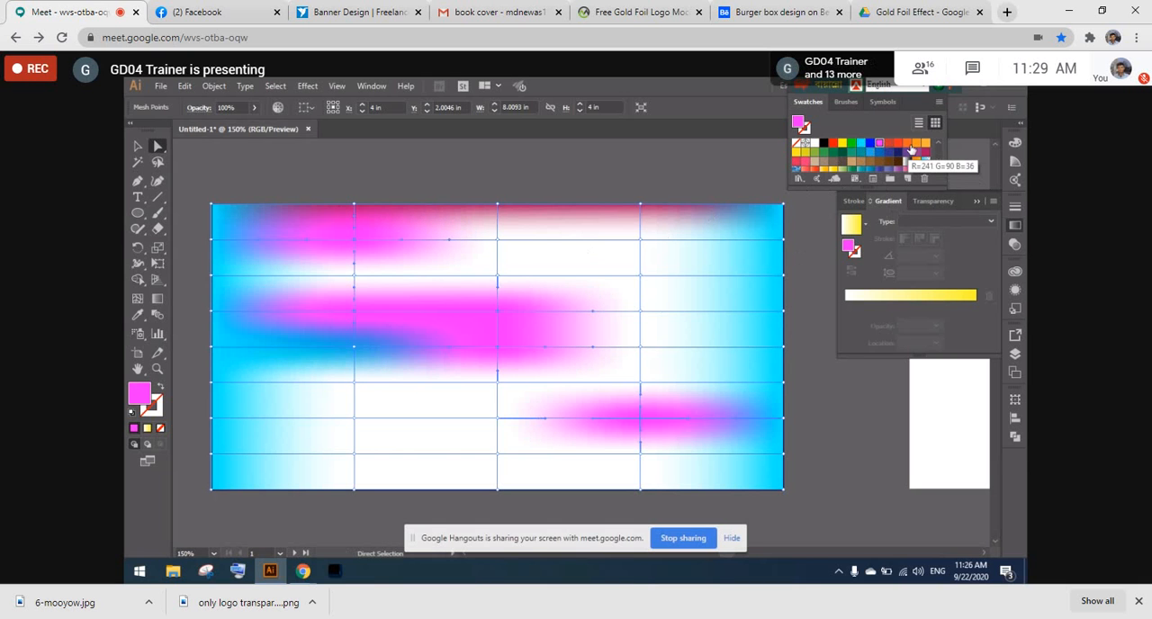
left_click(910, 148)
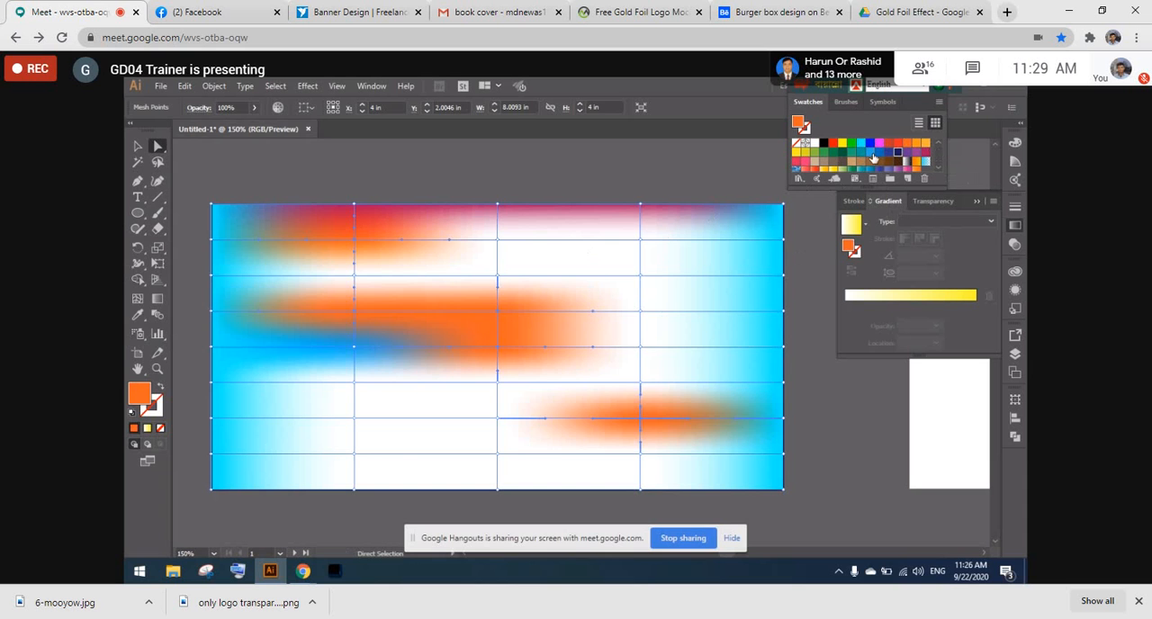
left_click(859, 165)
left_click(819, 168)
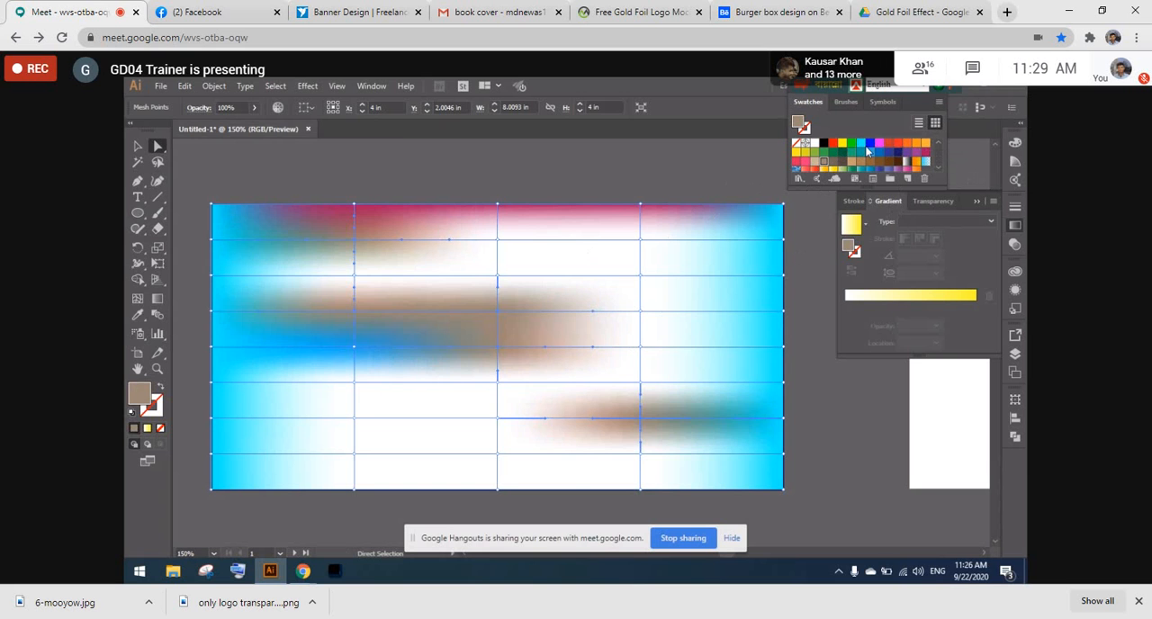
left_click(860, 143)
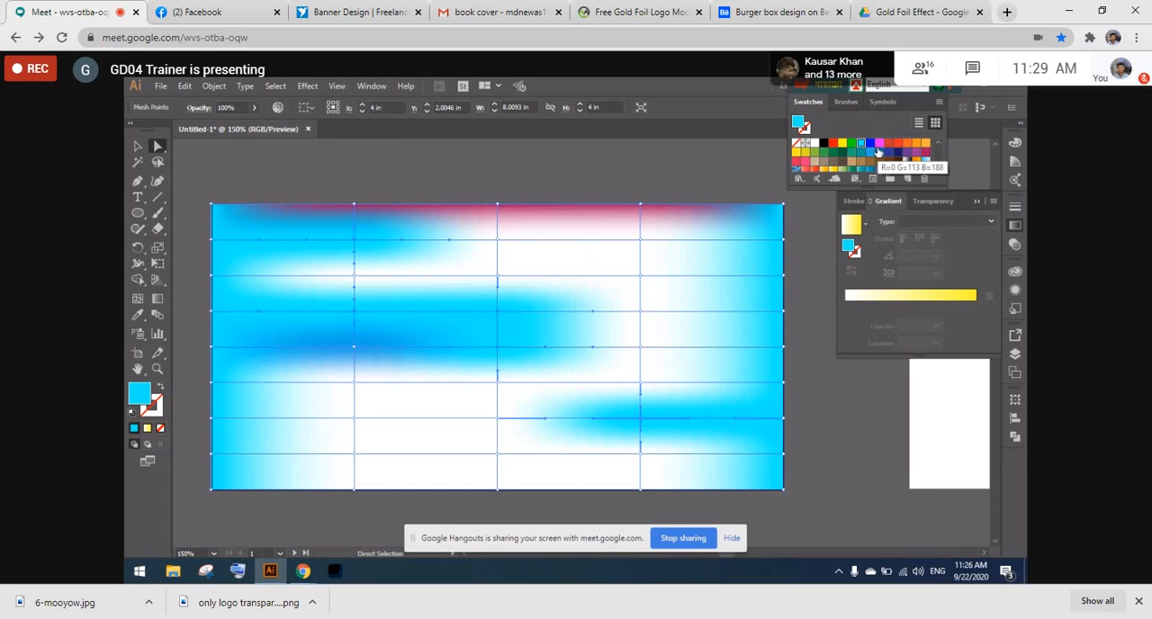
left_click(864, 144)
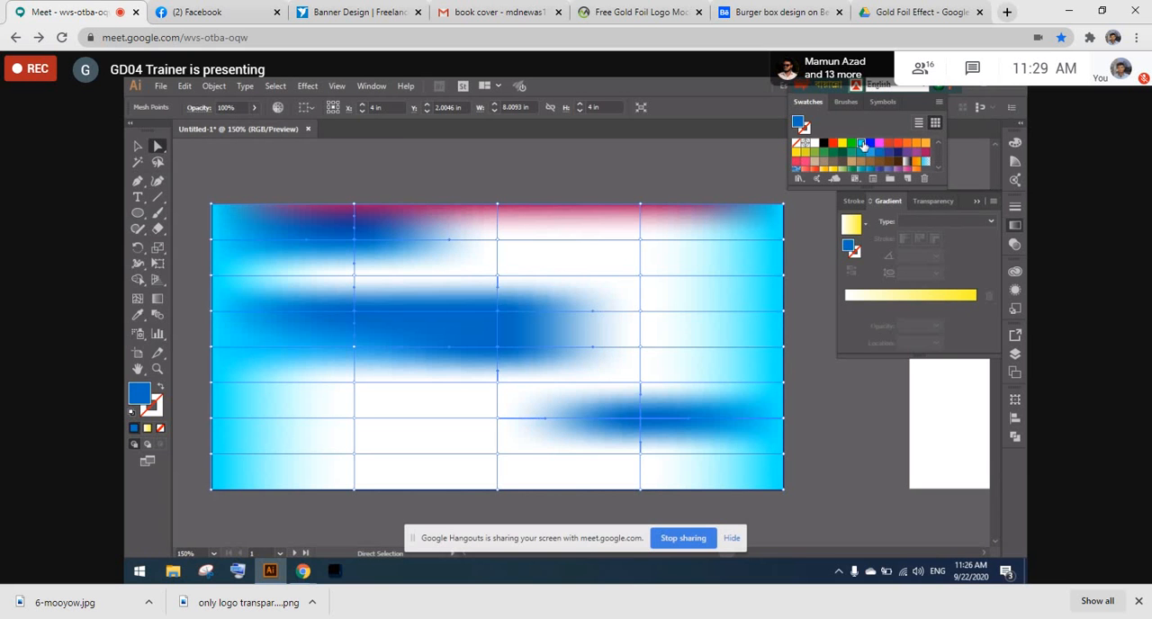
left_click(861, 144)
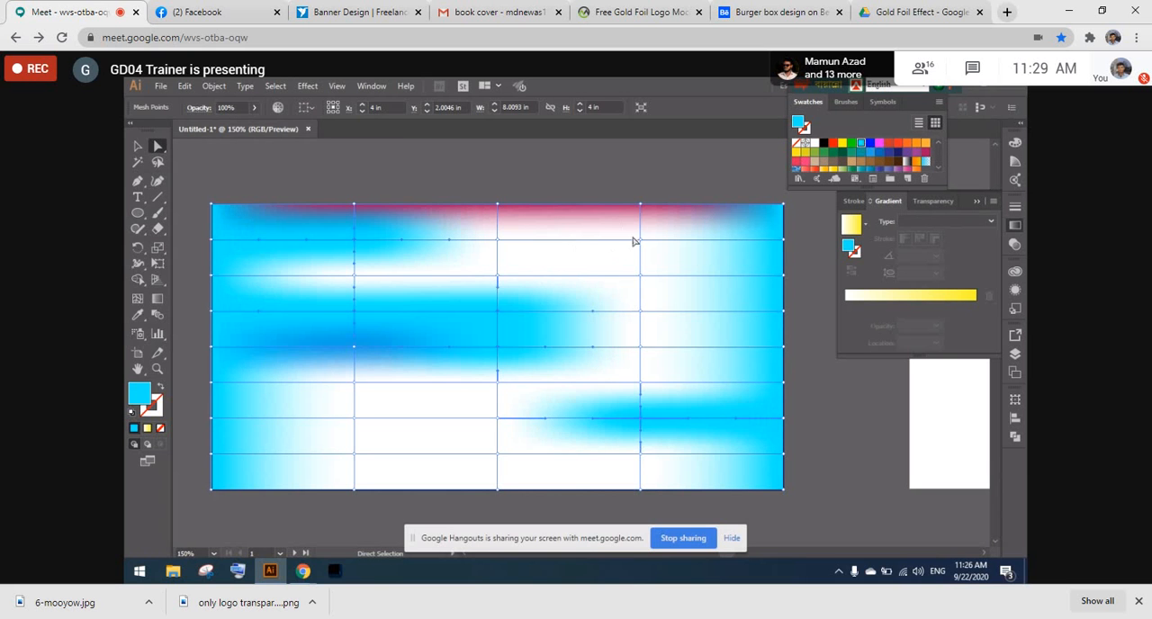
left_click_drag(632, 236, 637, 256)
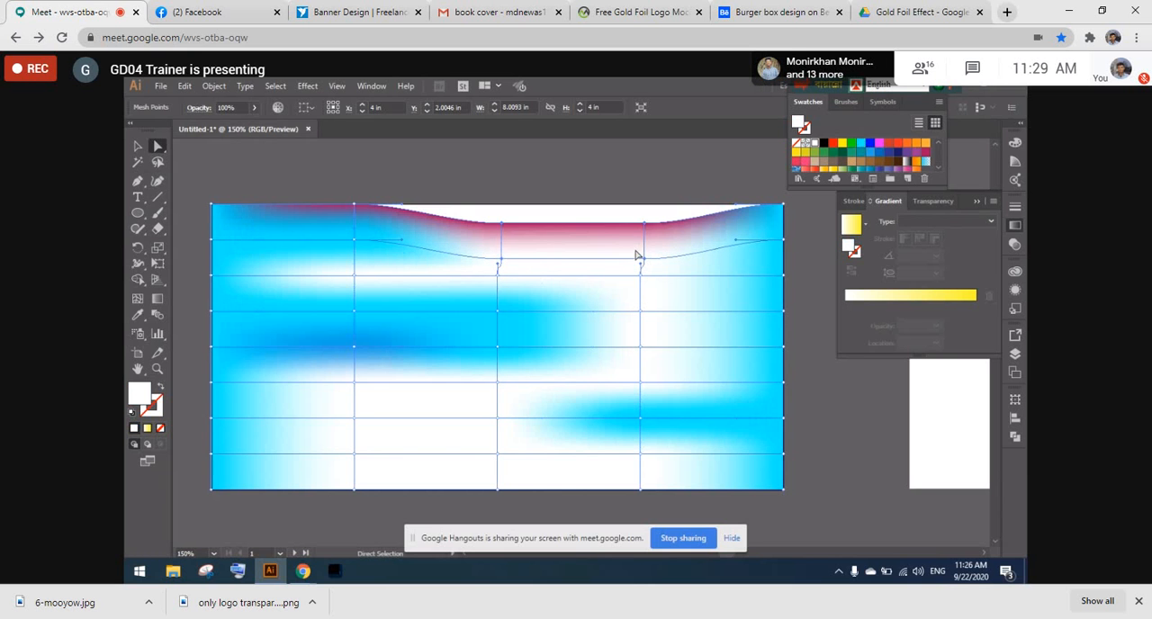
key("ctrl+z")
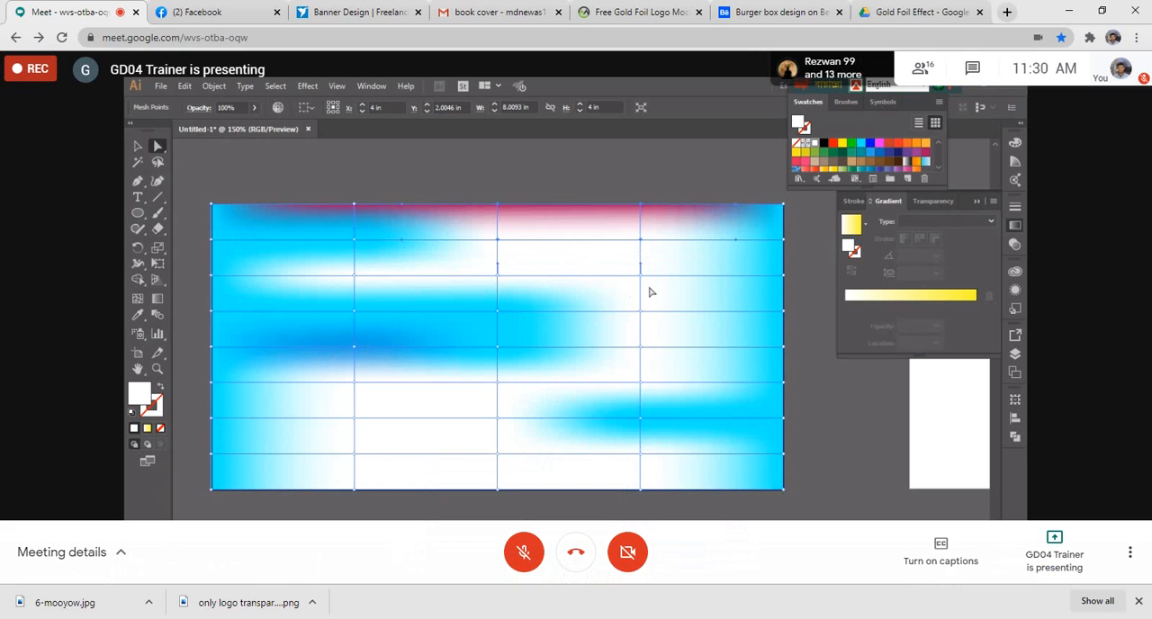
- Colour the three inner mesh points along the rectangle's bottom edge medium blue
scroll(296, 191, "down", 1)
scroll(296, 190, "down", 6)
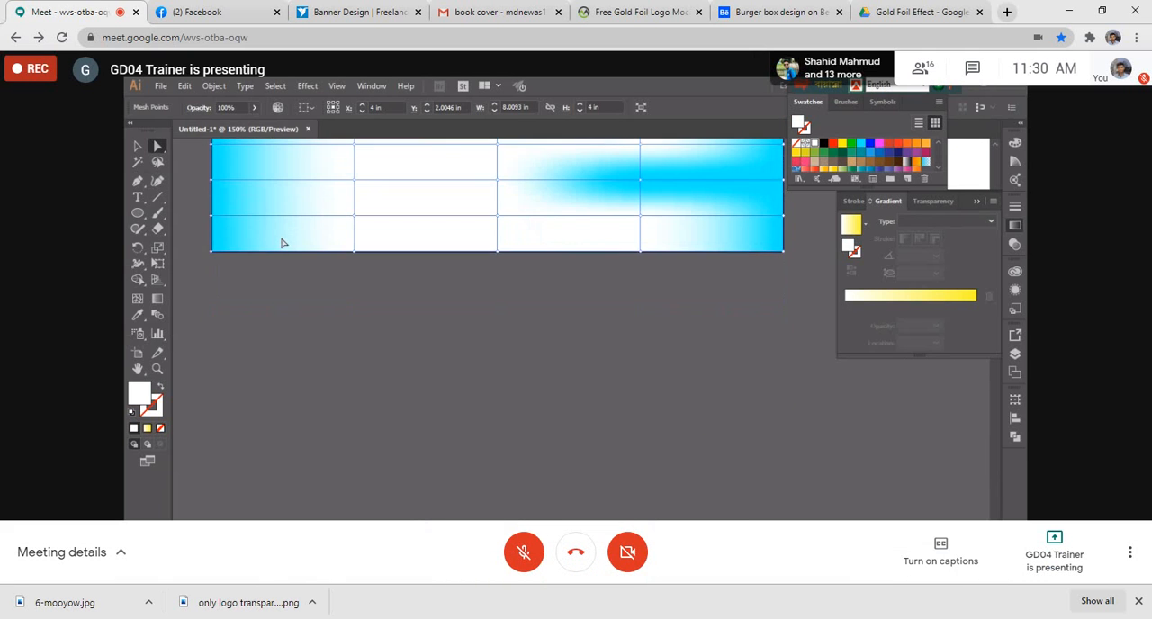
scroll(282, 243, "up", 2)
left_click_drag(336, 343, 671, 333)
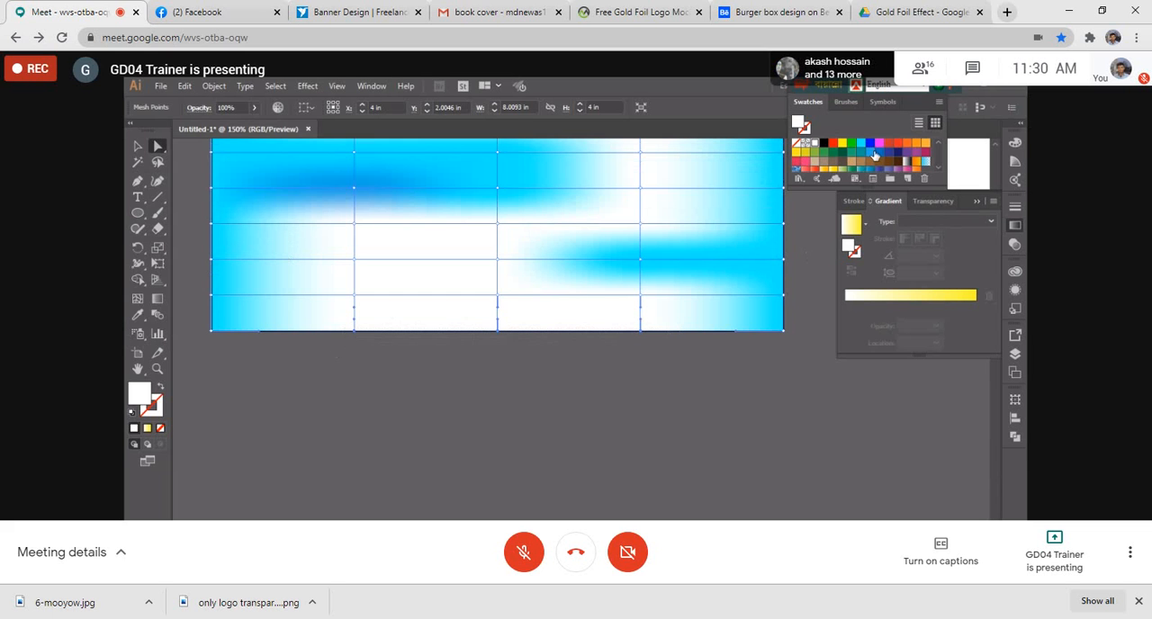
left_click(869, 151)
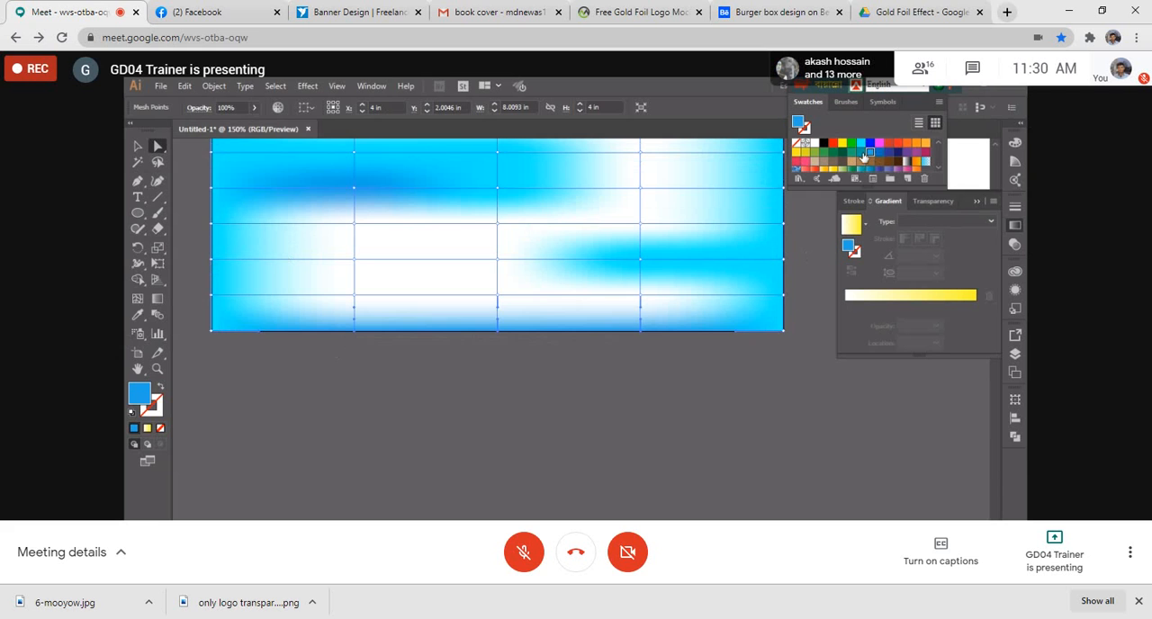
- Select several inner mesh points in the lower half, try RGB Cyan on them, then colour them medium blue
scroll(689, 273, "up", 1)
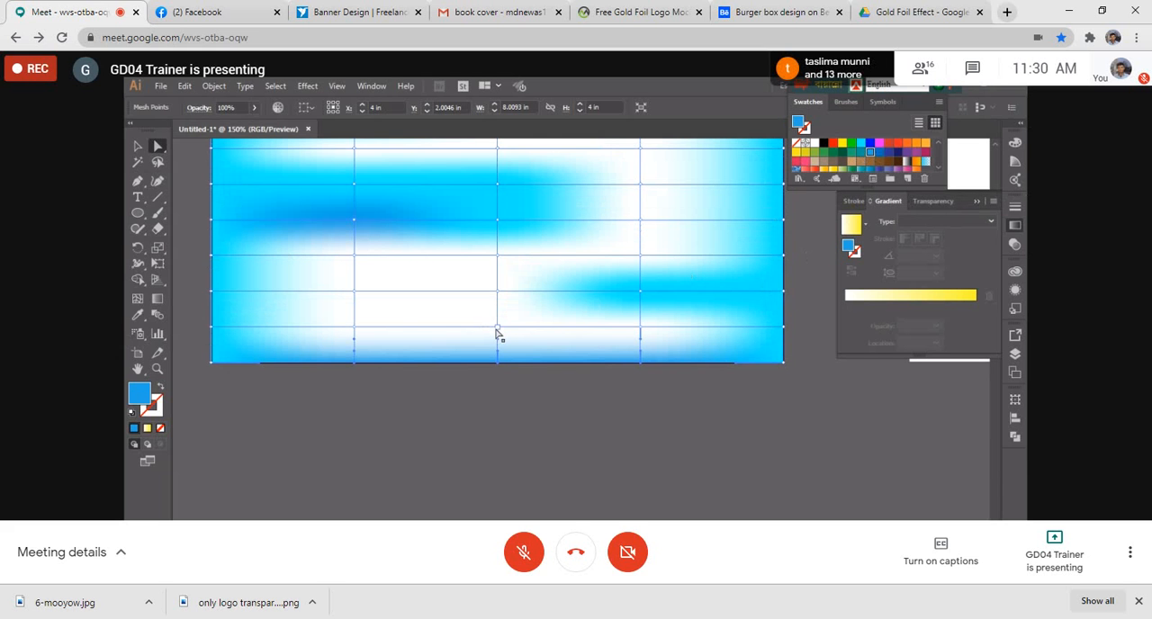
left_click(496, 329, "shift")
left_click(354, 323, "shift")
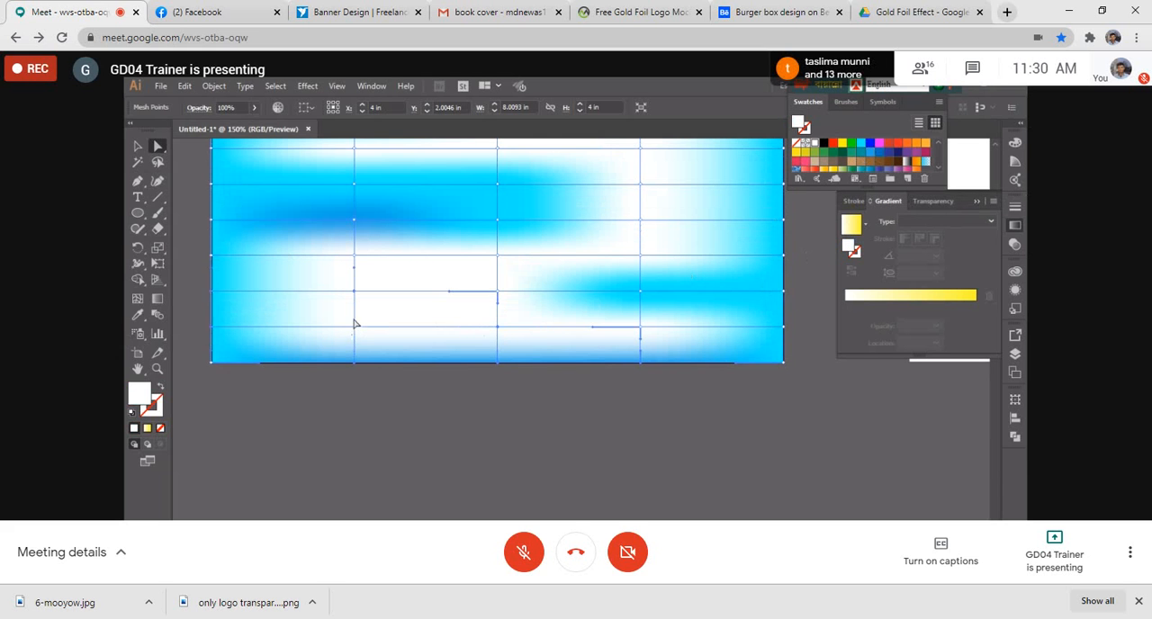
left_click(354, 292, "shift")
left_click(352, 257, "shift")
left_click(498, 257, "shift")
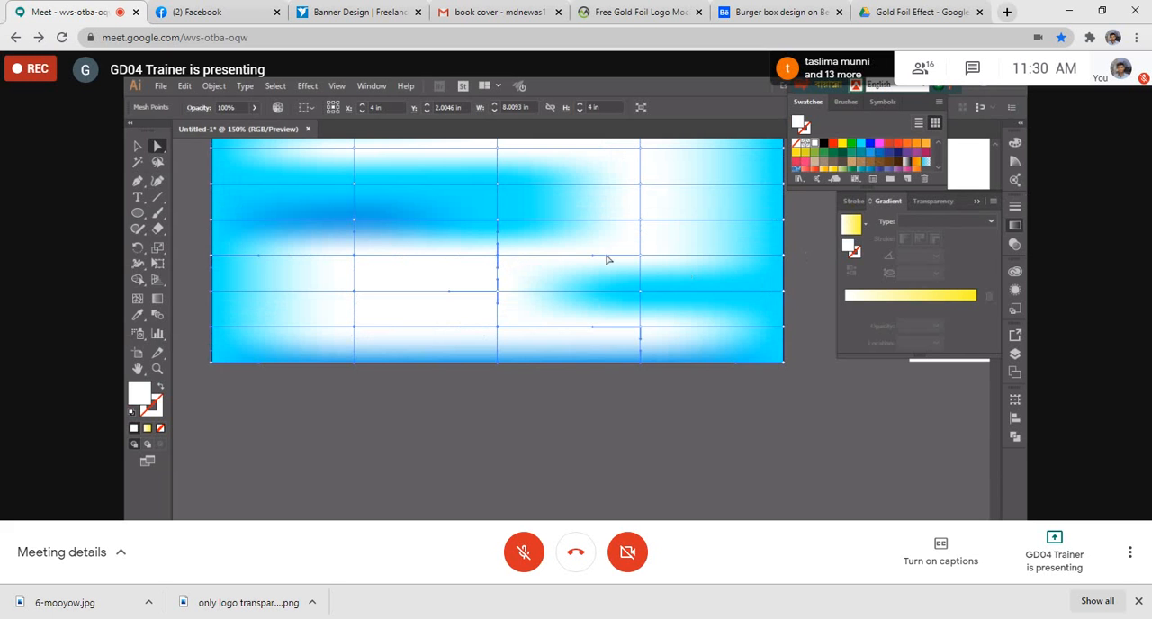
left_click(642, 222, "shift")
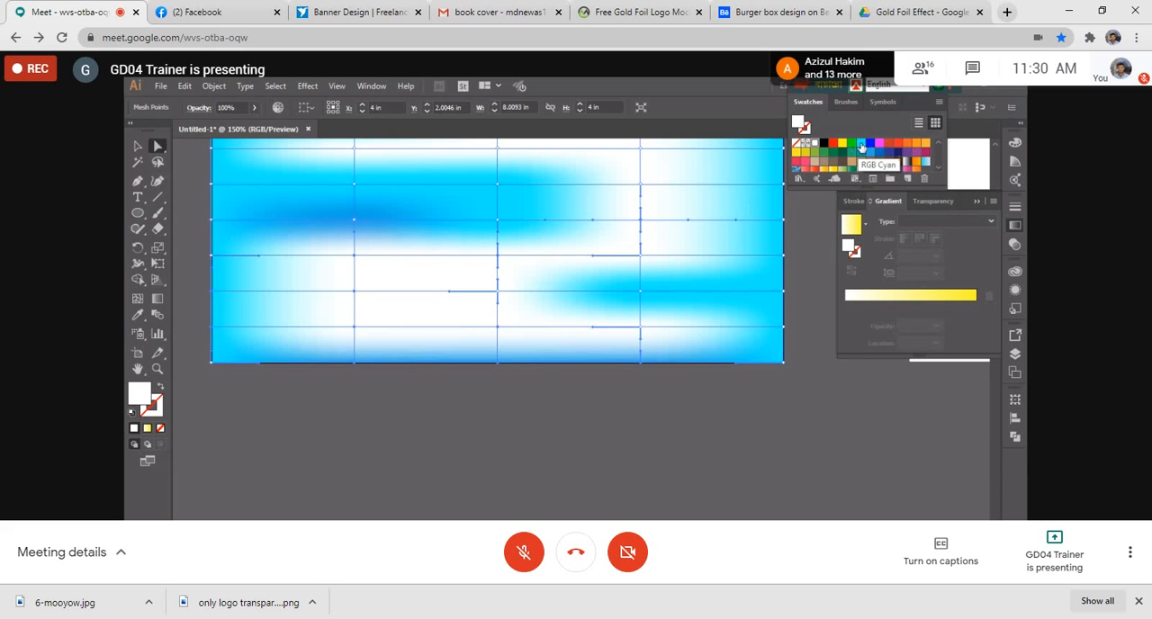
left_click(860, 145)
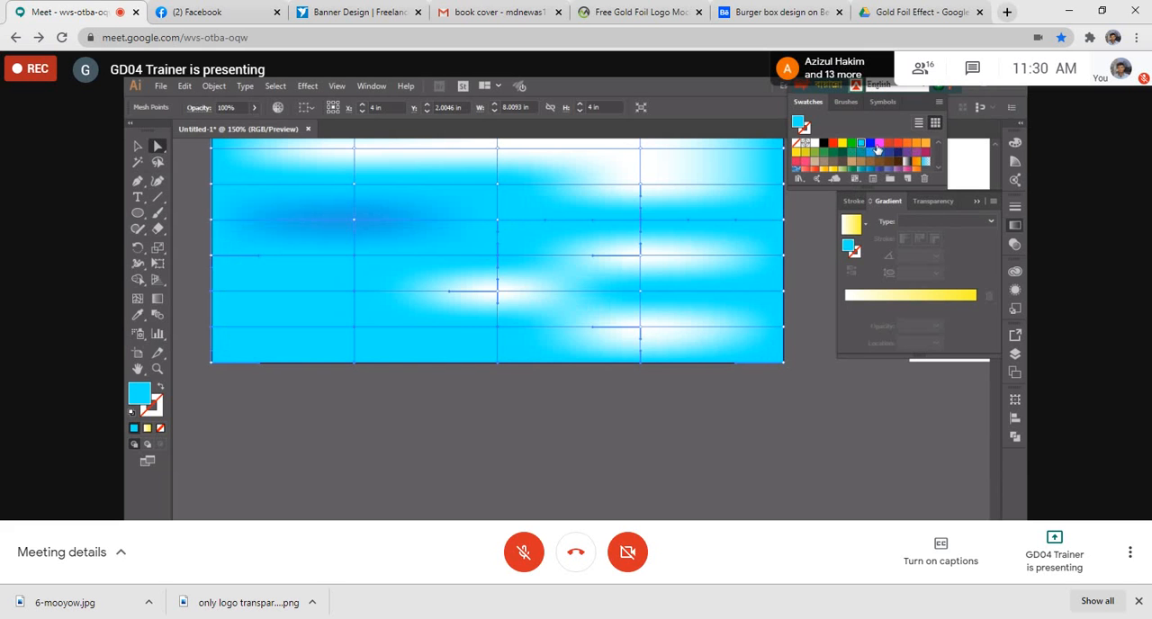
left_click(869, 152)
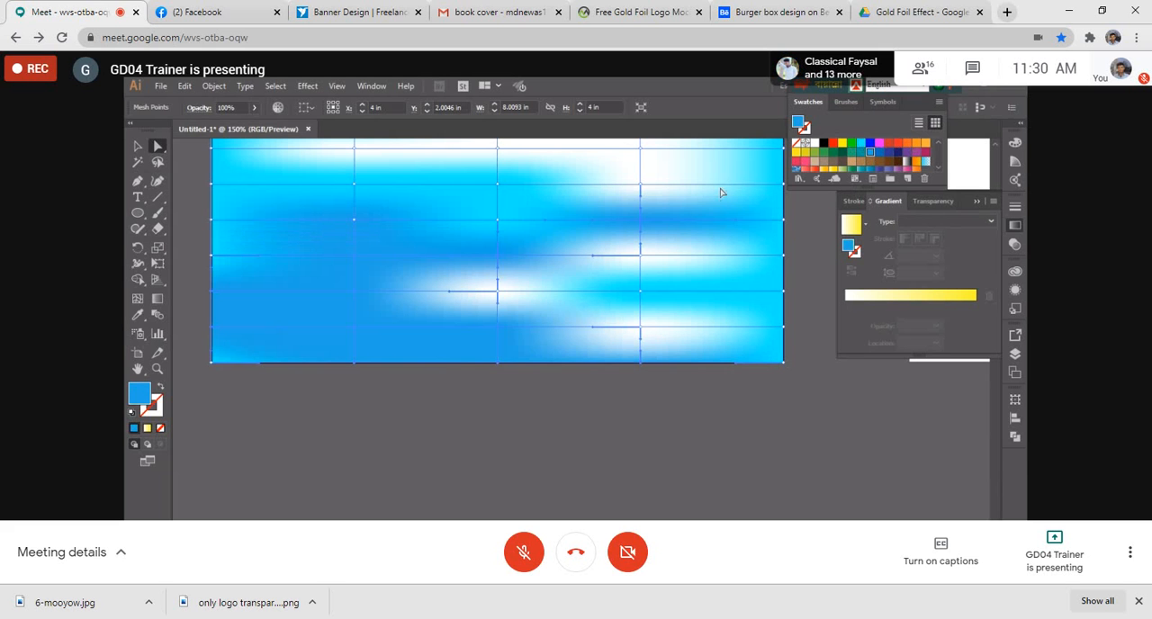
- Colour the white mesh points in the second and third columns of the upper rows with the RGB Cyan swatch
scroll(677, 216, "up", 6)
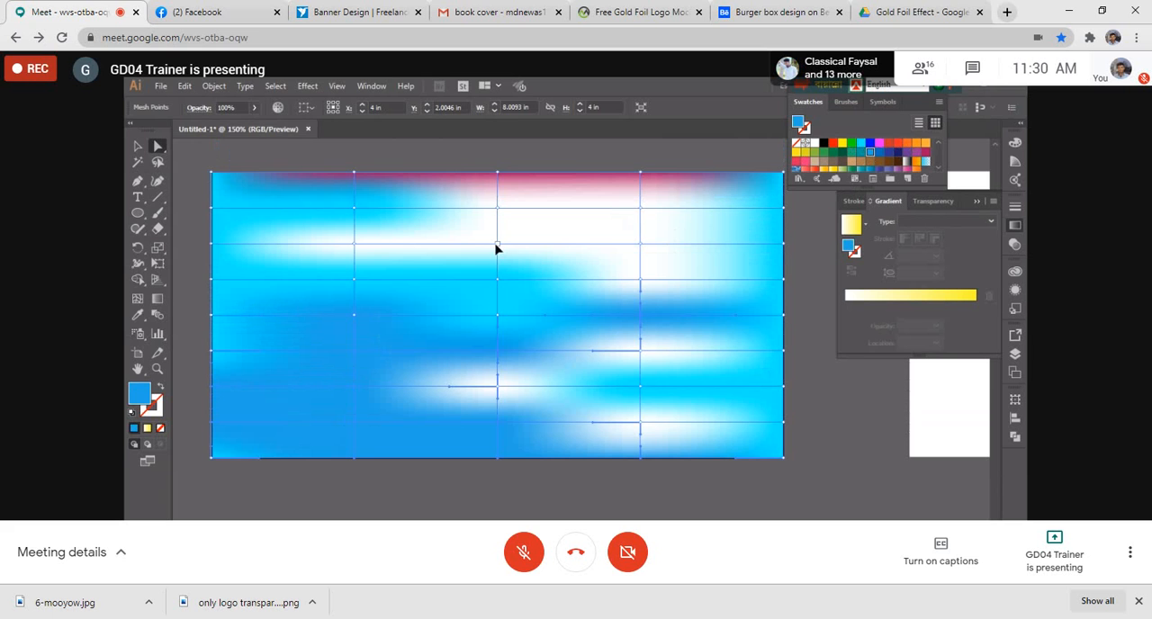
left_click(496, 244)
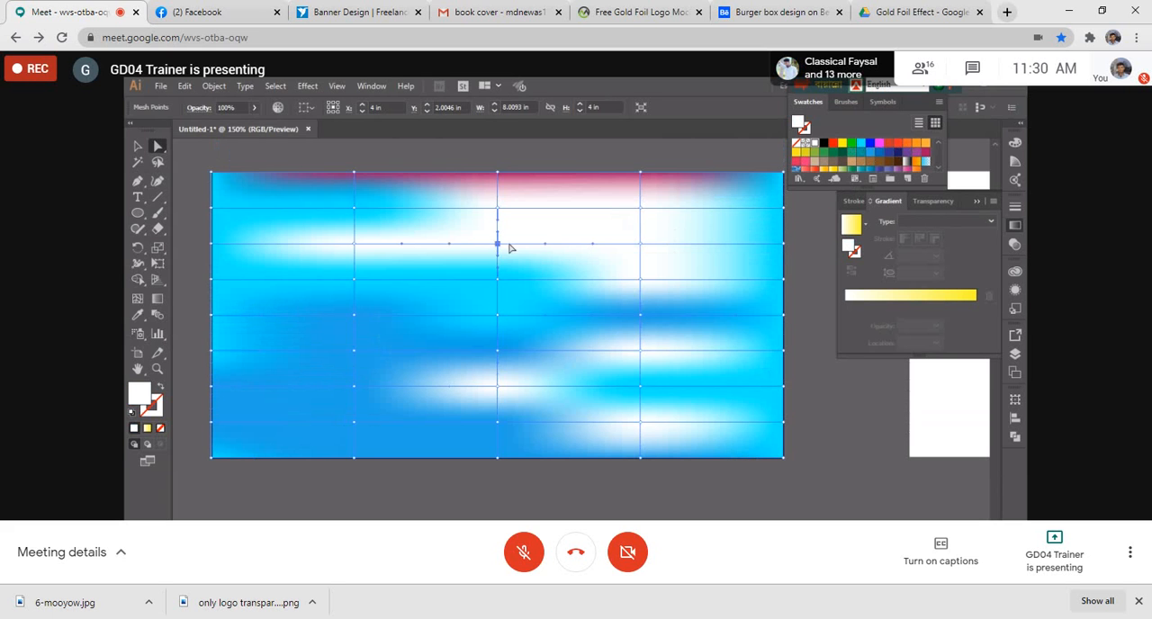
left_click(641, 244)
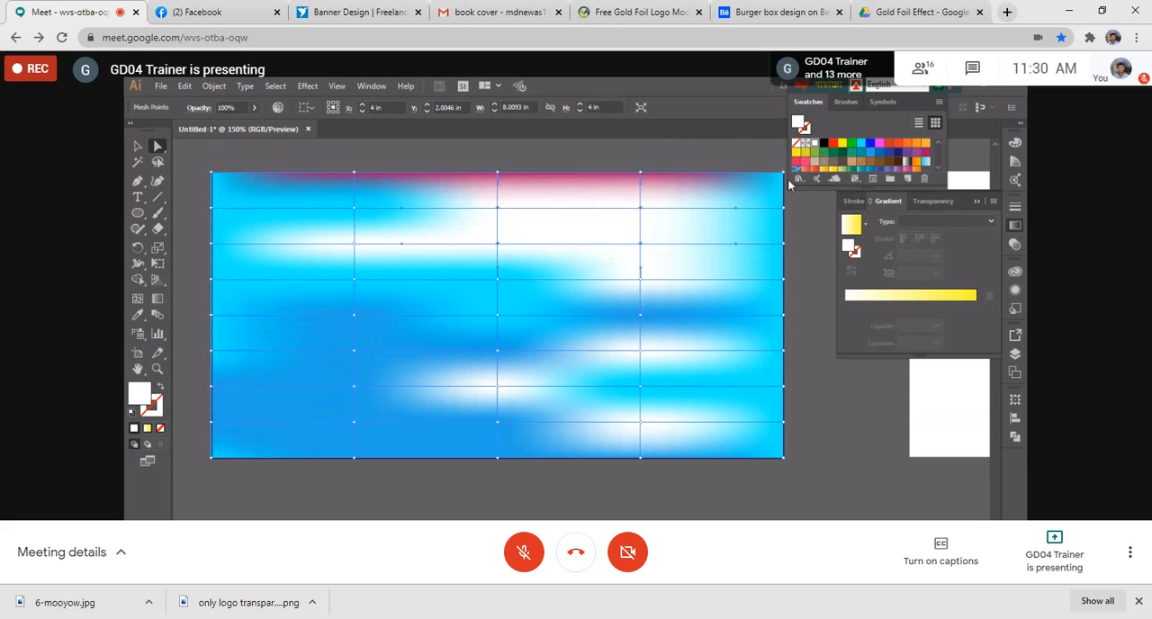
left_click(860, 143)
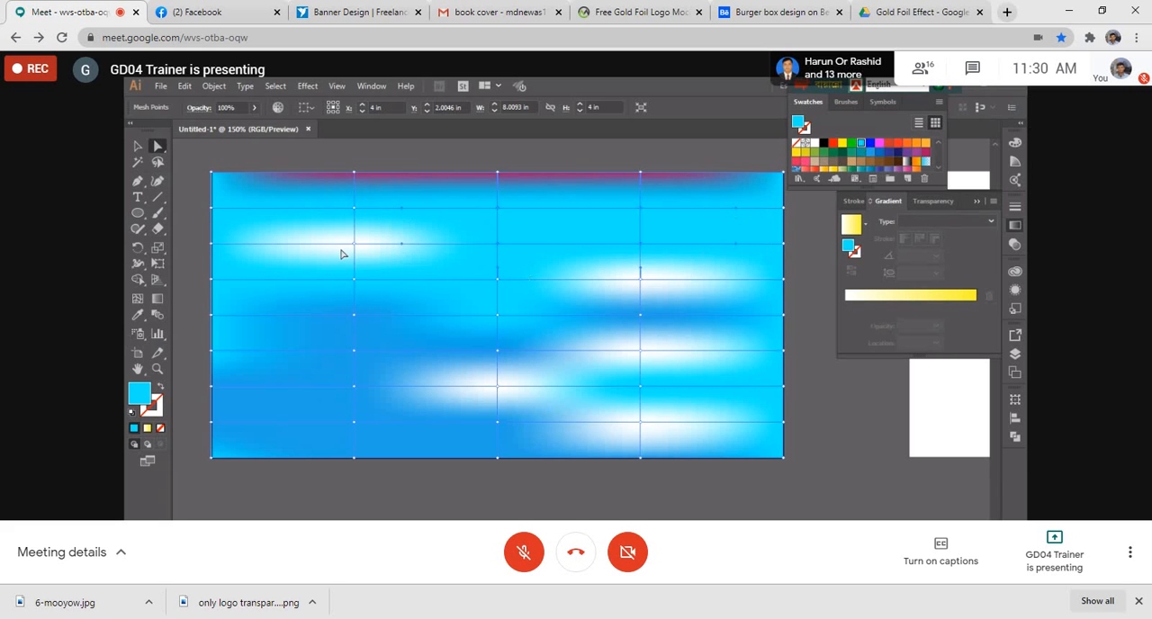
- Draw a tall, narrow rounded rectangle below the mesh and fill it with the White, Black linear gradient
scroll(342, 255, "down", 3)
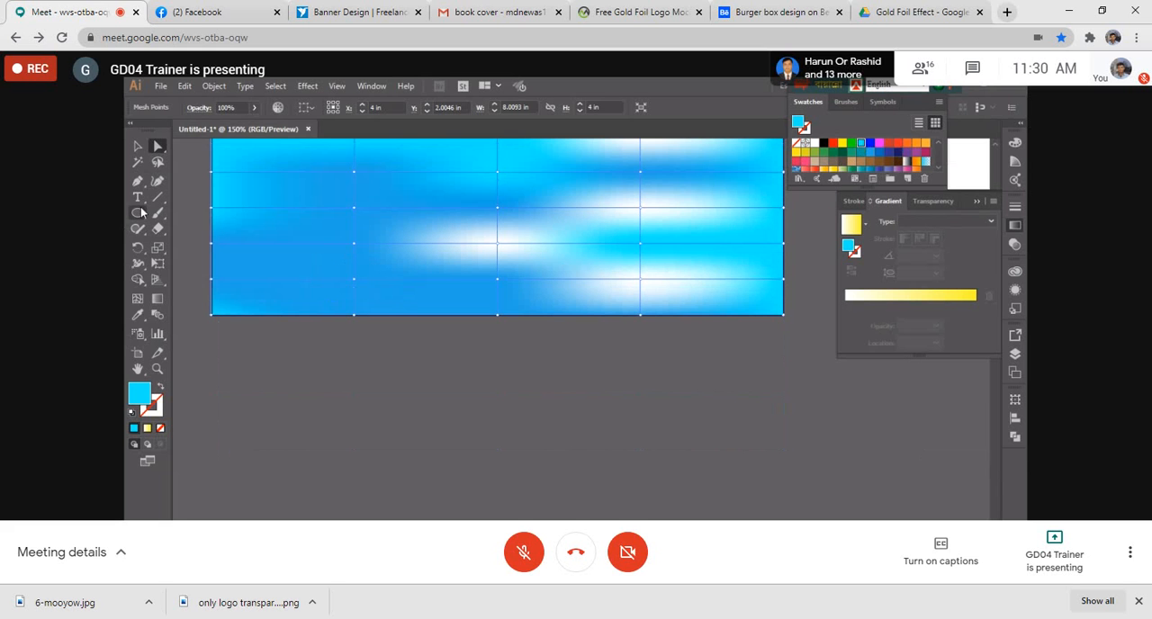
left_click_drag(141, 212, 191, 227)
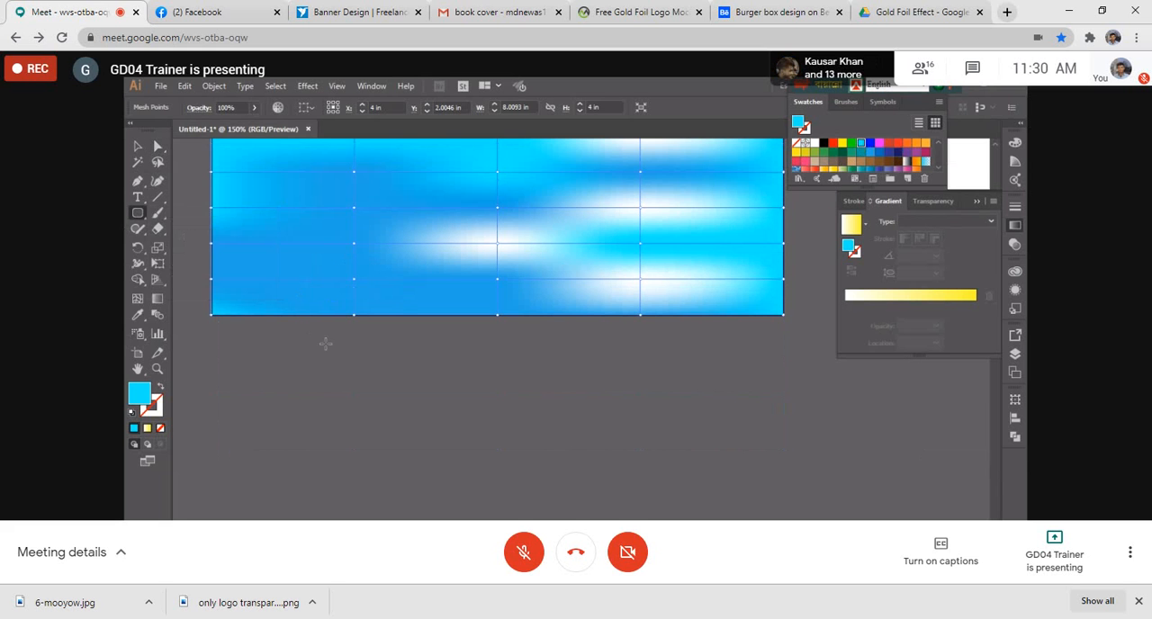
left_click_drag(334, 349, 340, 522)
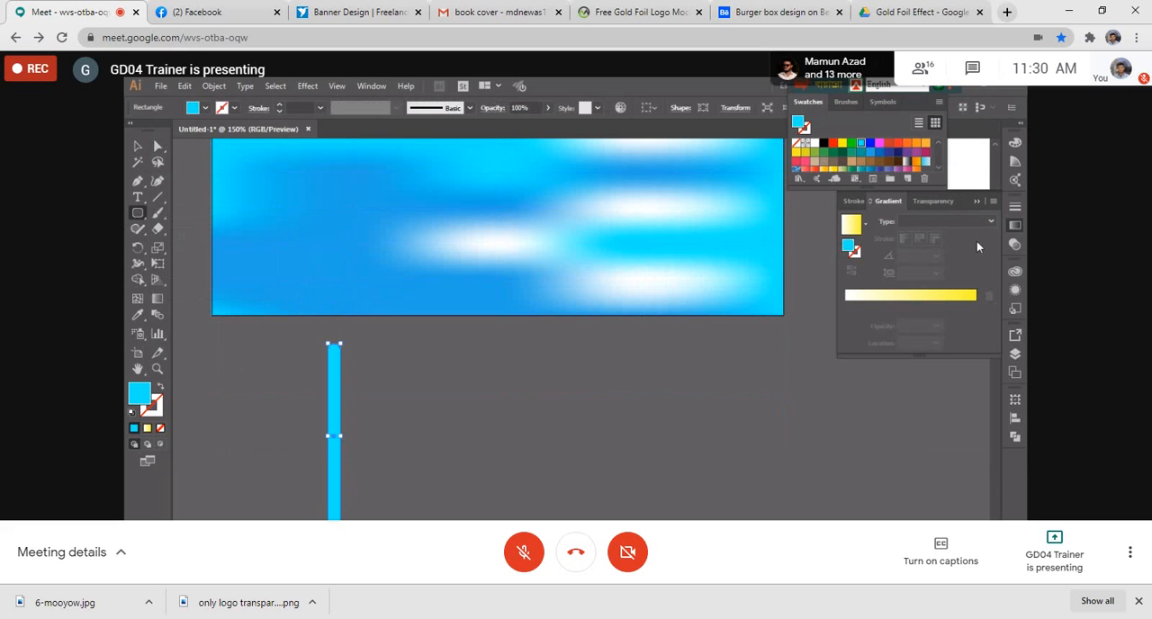
left_click(852, 226)
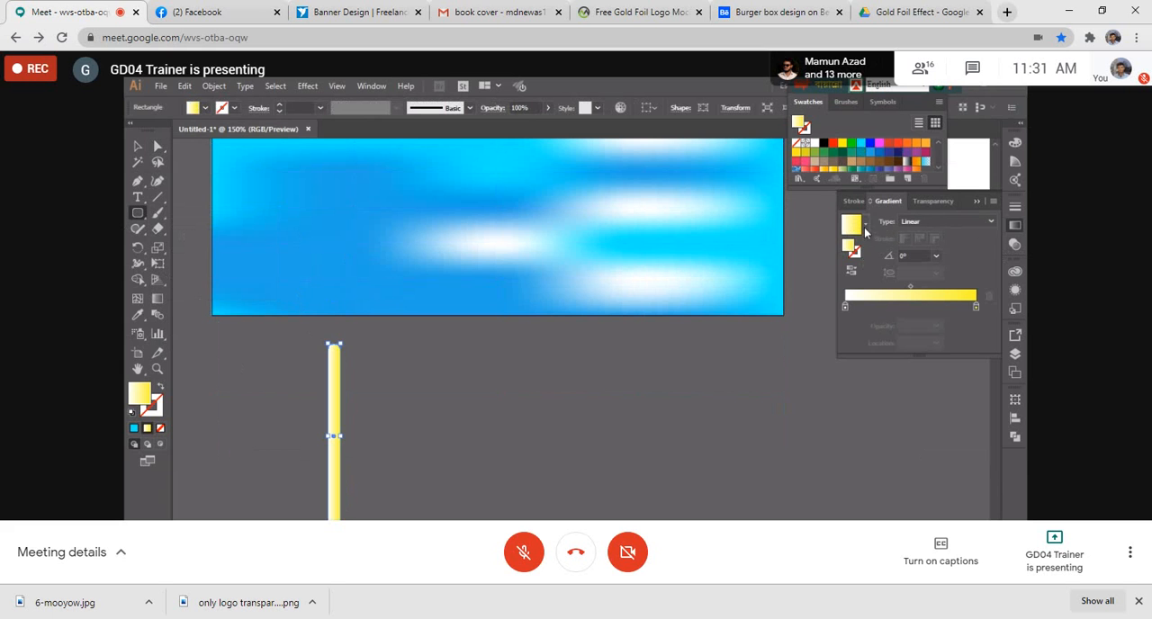
left_click(864, 224)
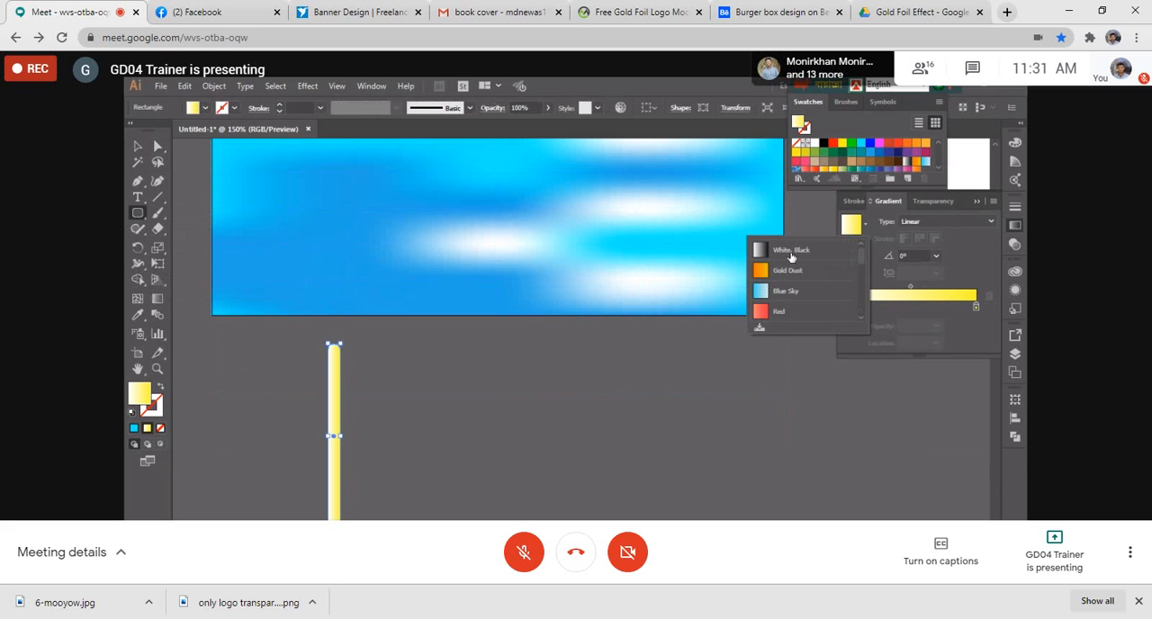
left_click(790, 251)
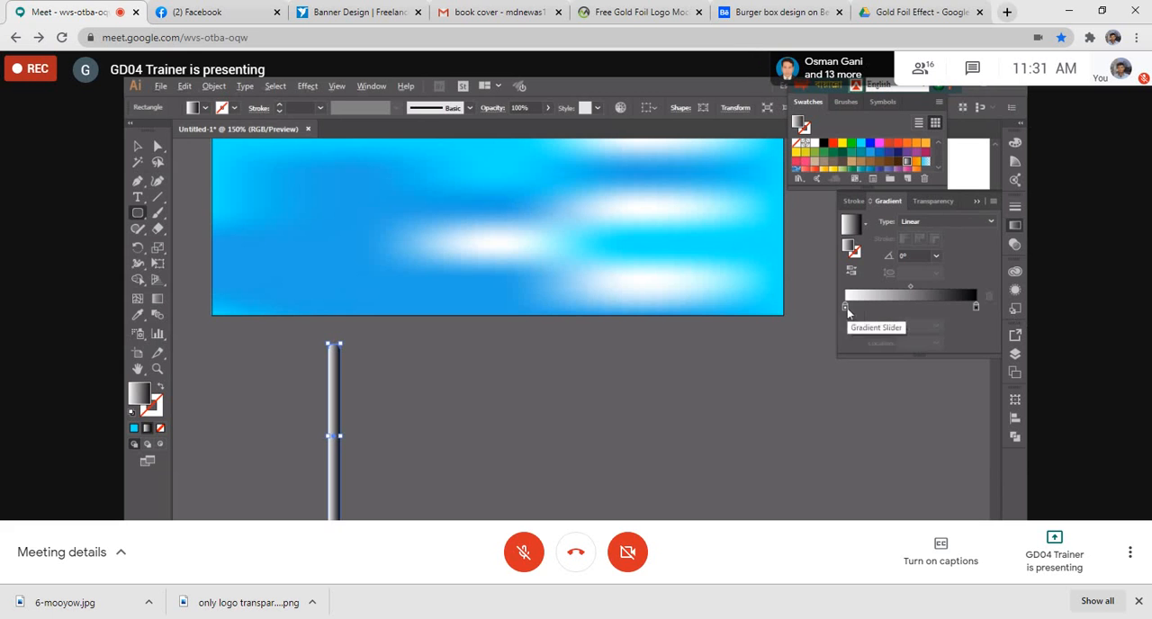
- Make the bar's gradient black at both ends with a white middle stop at about 48.5%, and deselect the bar
left_click_drag(846, 308, 908, 317)
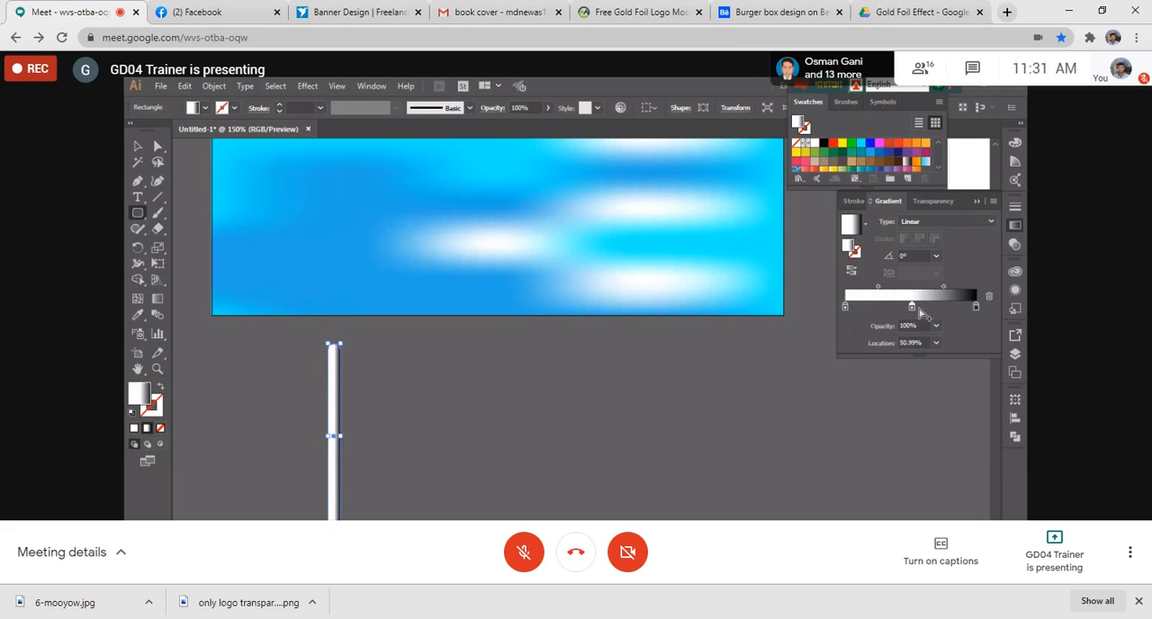
double_click(912, 308)
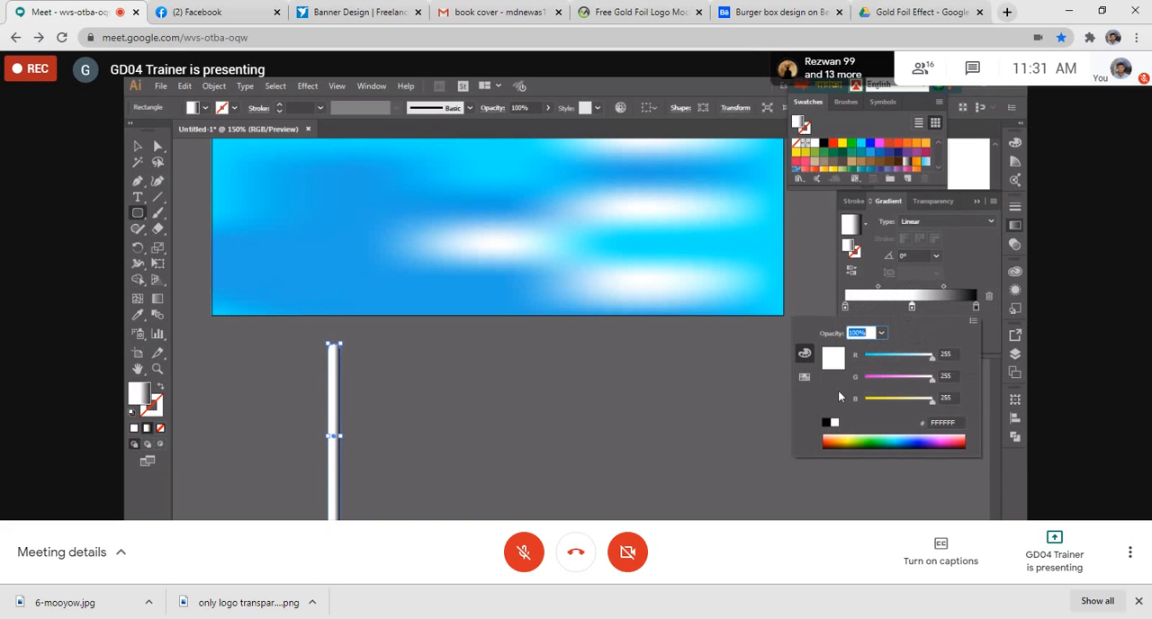
left_click(826, 421)
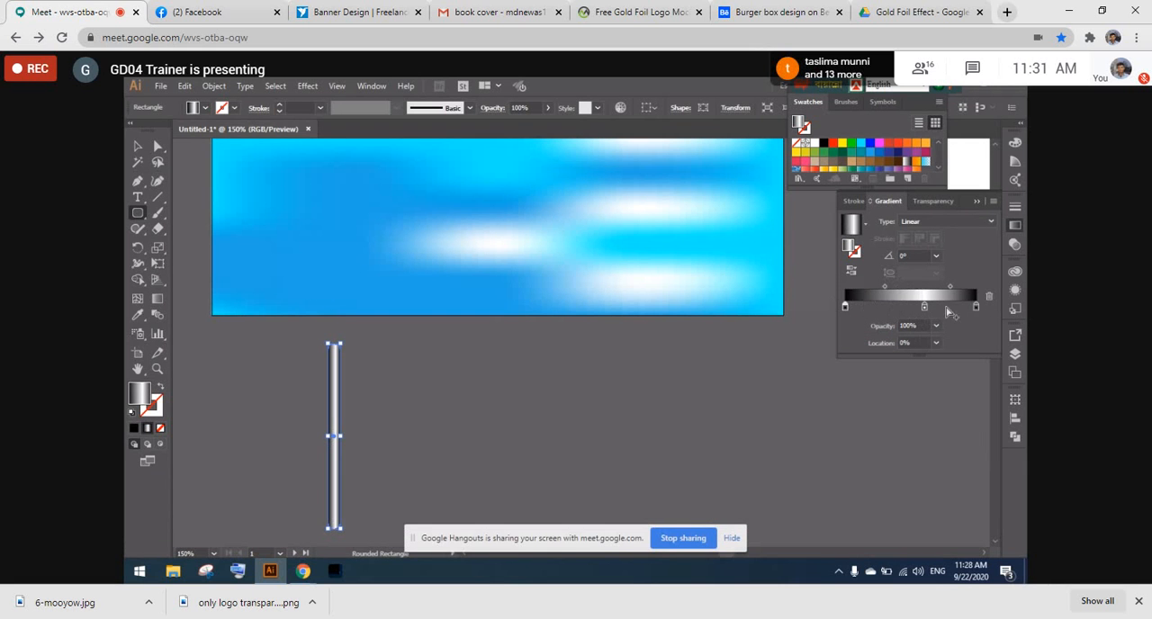
left_click_drag(923, 307, 909, 311)
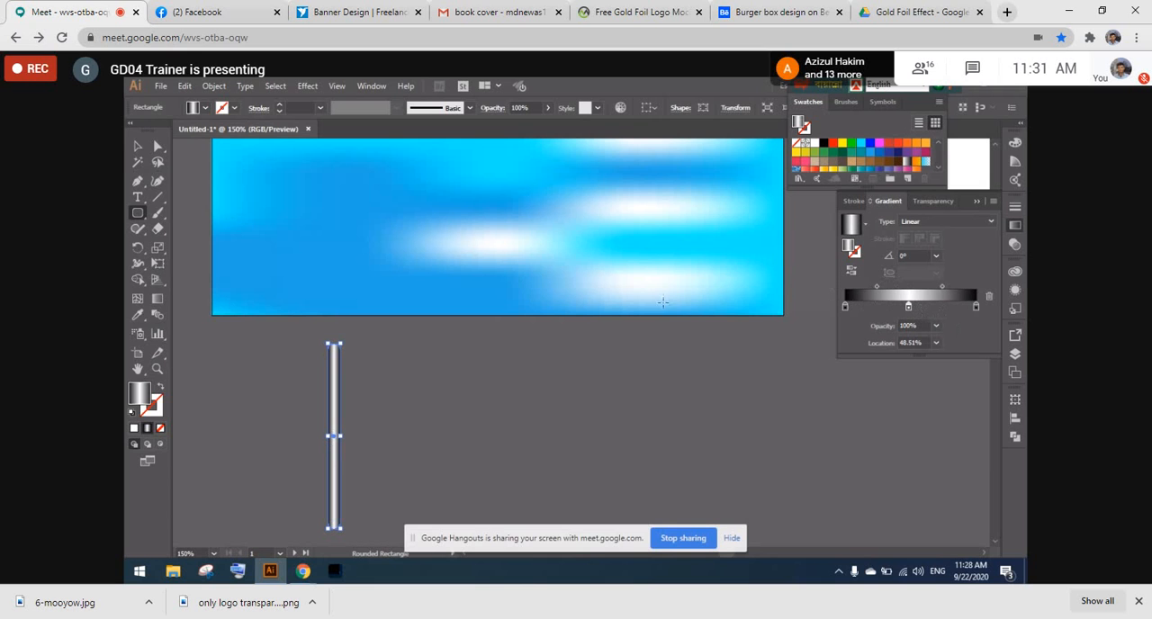
left_click(137, 145)
left_click(354, 392)
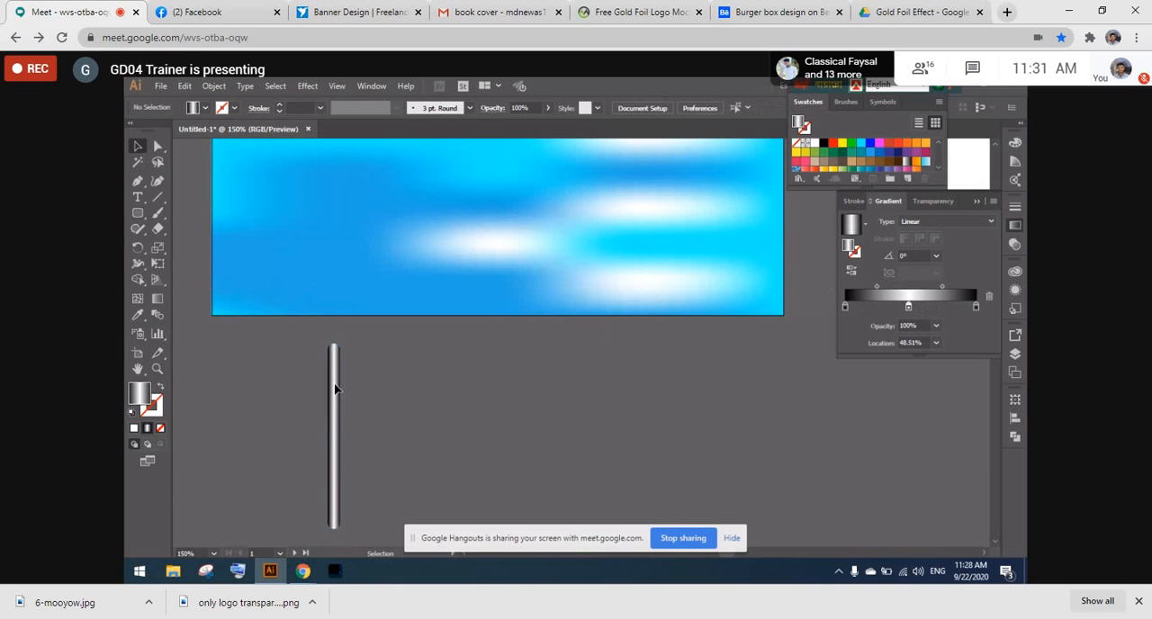
- Move the metallic bar onto the blue mesh and stretch both its ends to span the mesh's full height
left_click(335, 389)
scroll(334, 385, "up", 4)
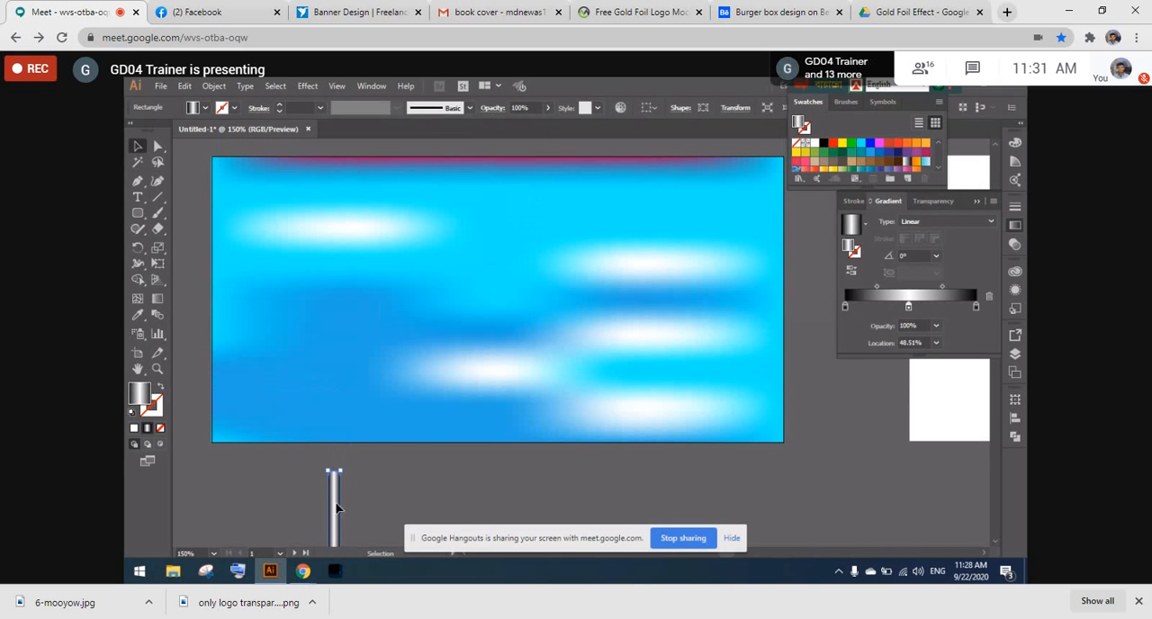
left_click_drag(338, 509, 472, 230)
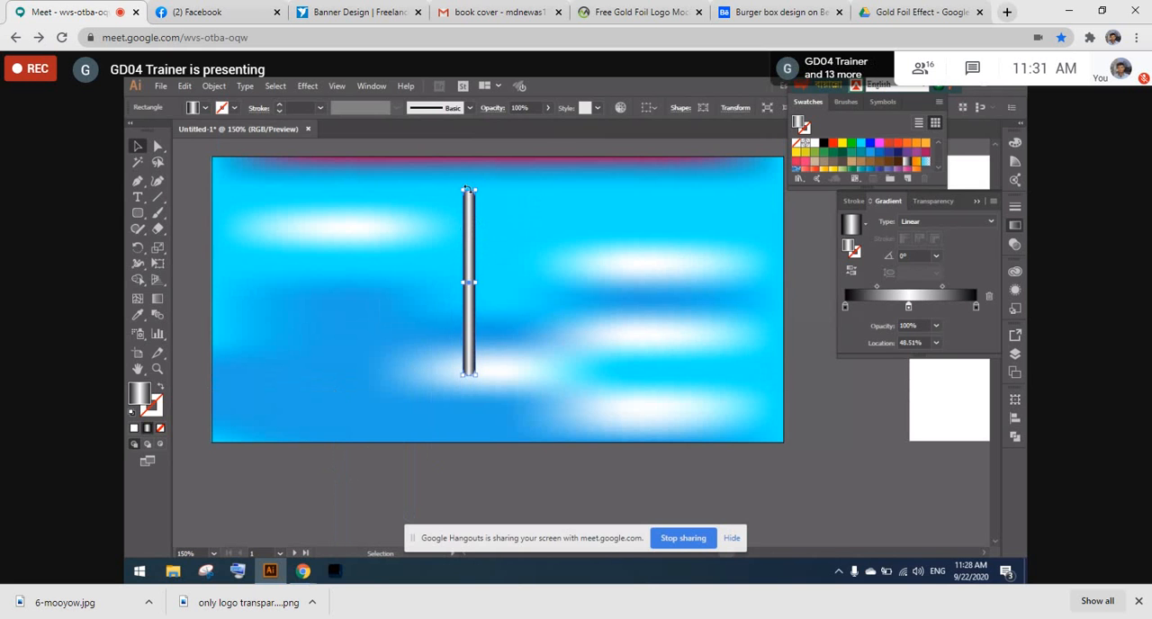
left_click_drag(468, 189, 467, 154)
left_click_drag(468, 376, 464, 453)
scroll(385, 190, "up", 1)
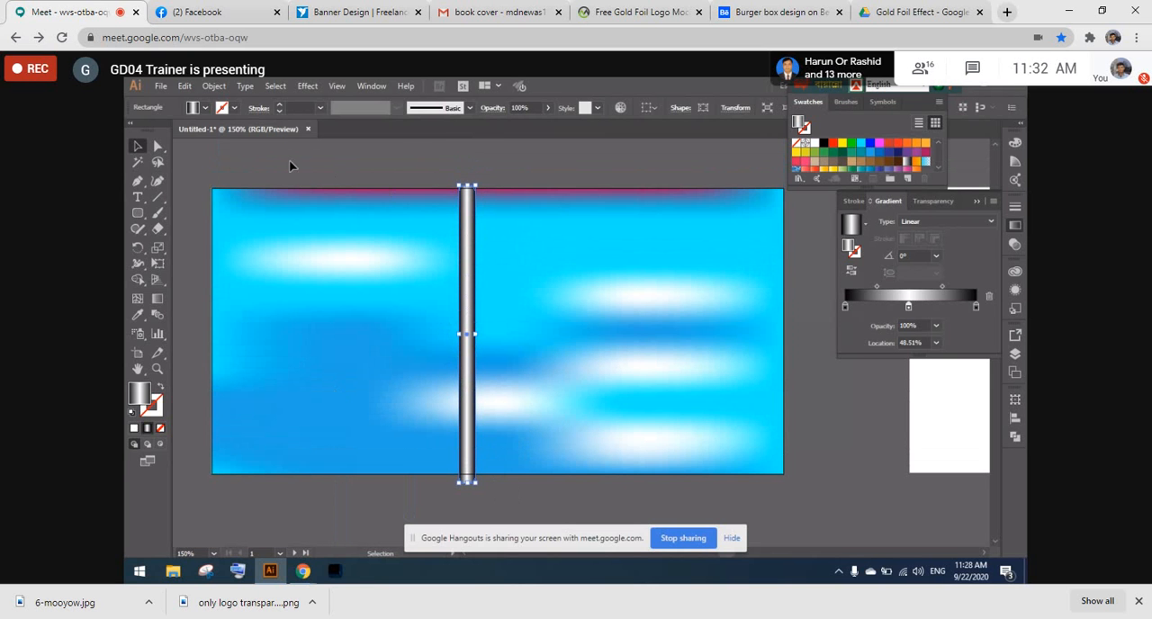
- Select the gradient mesh and the metallic bar together and bring up the available object commands
key("ctrl+a")
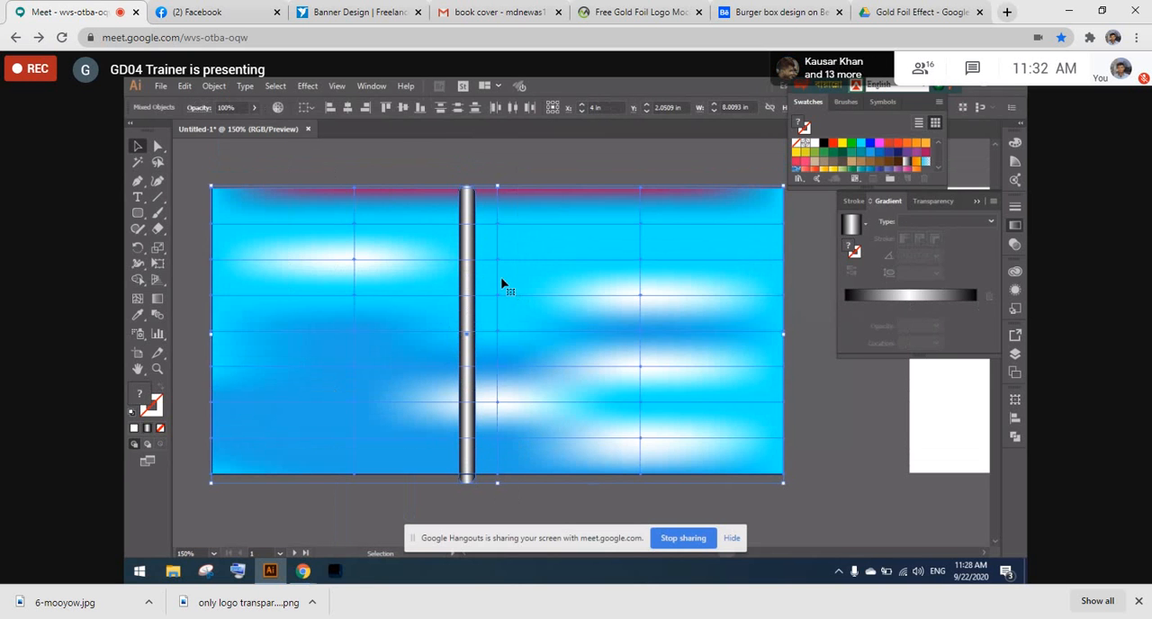
left_click(203, 84)
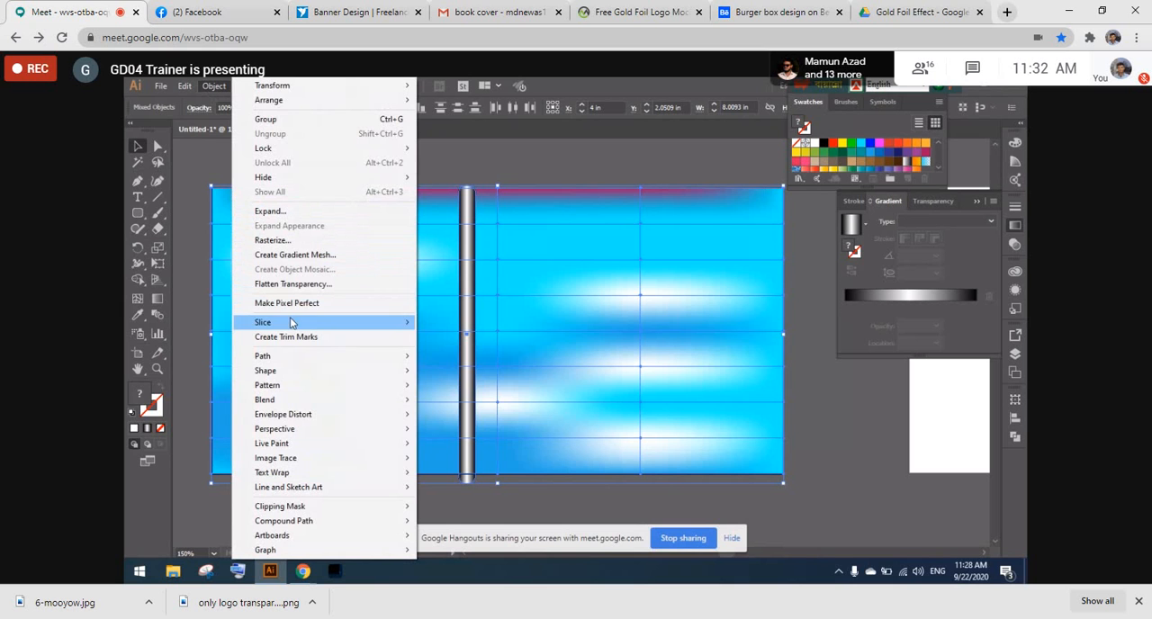
mouse_move(275, 331)
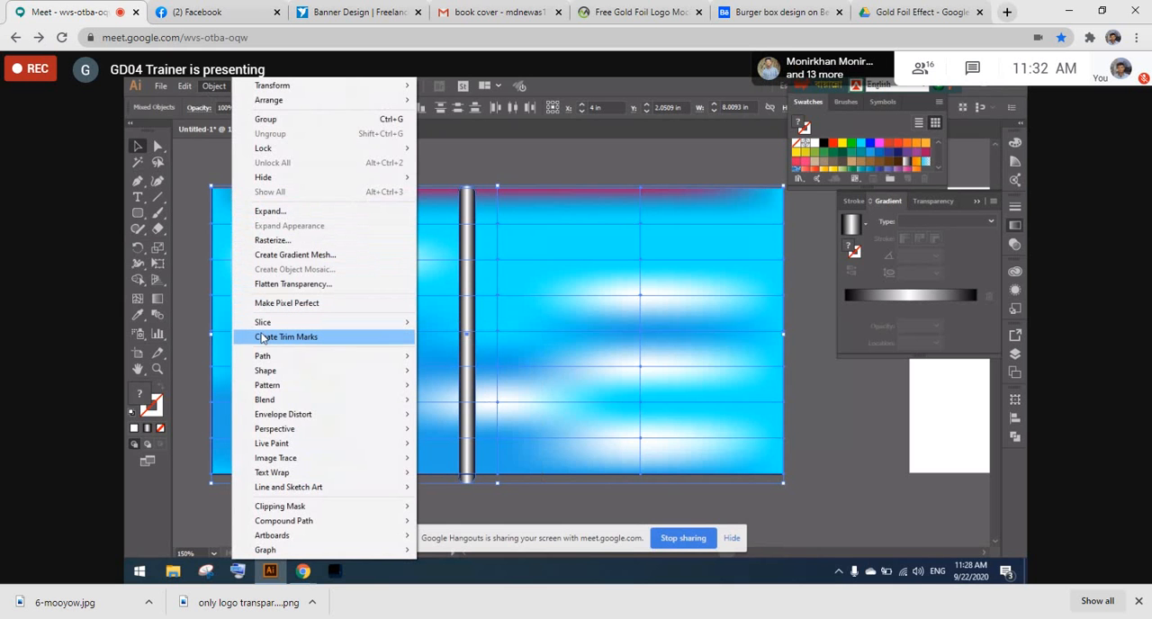
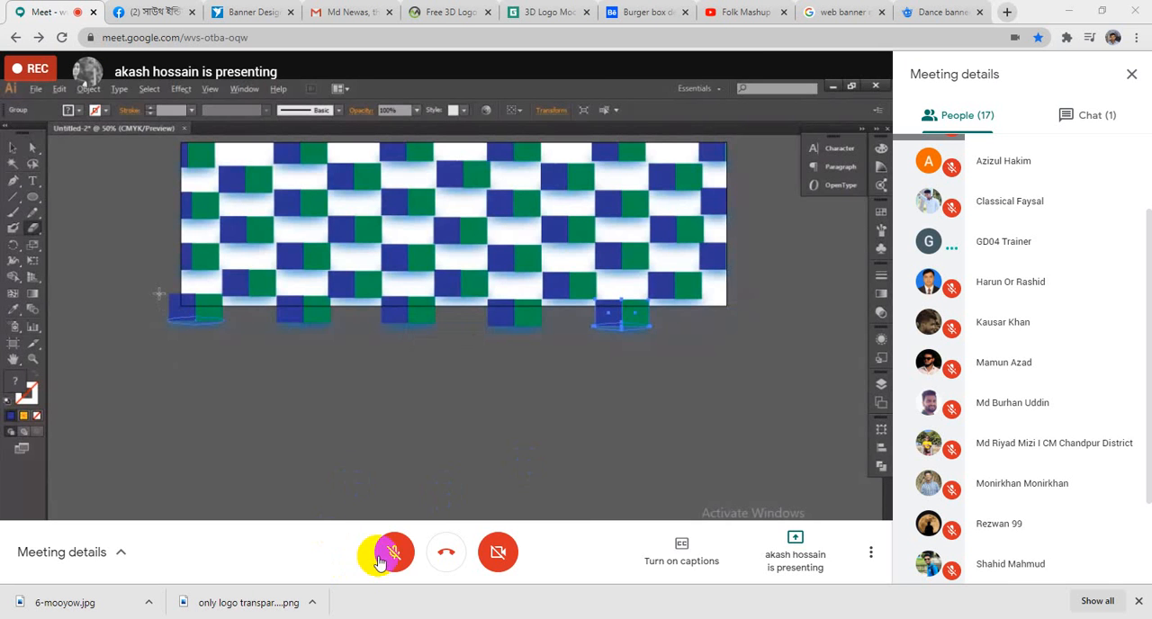
- Unmute the microphone twice during the class, muting it again each time
left_click(392, 552)
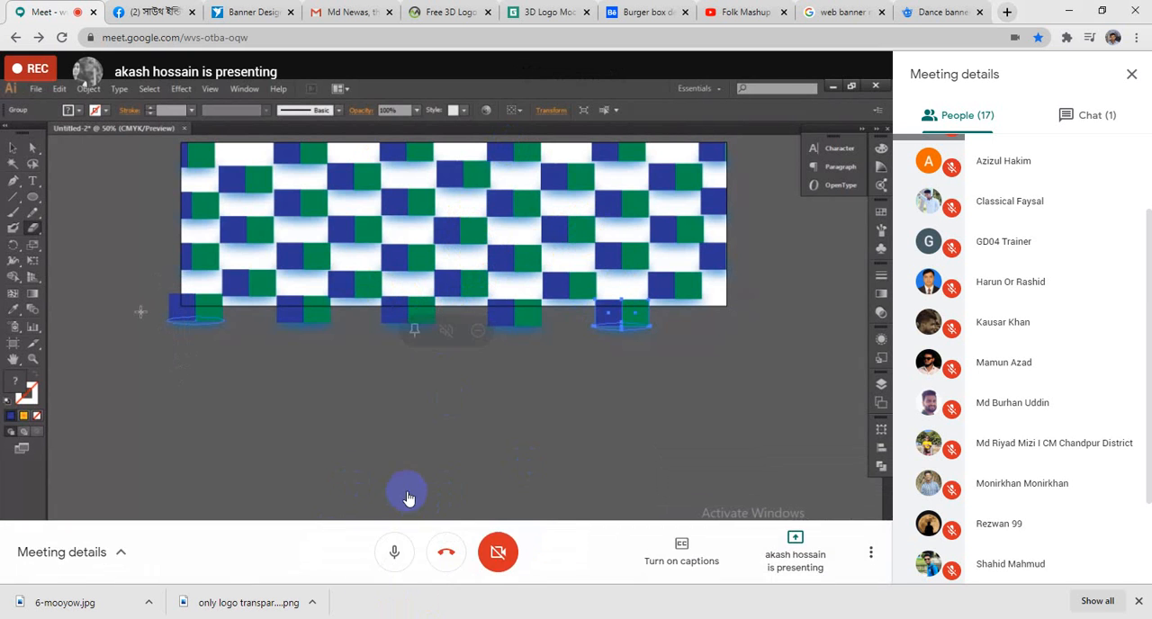
left_click(394, 558)
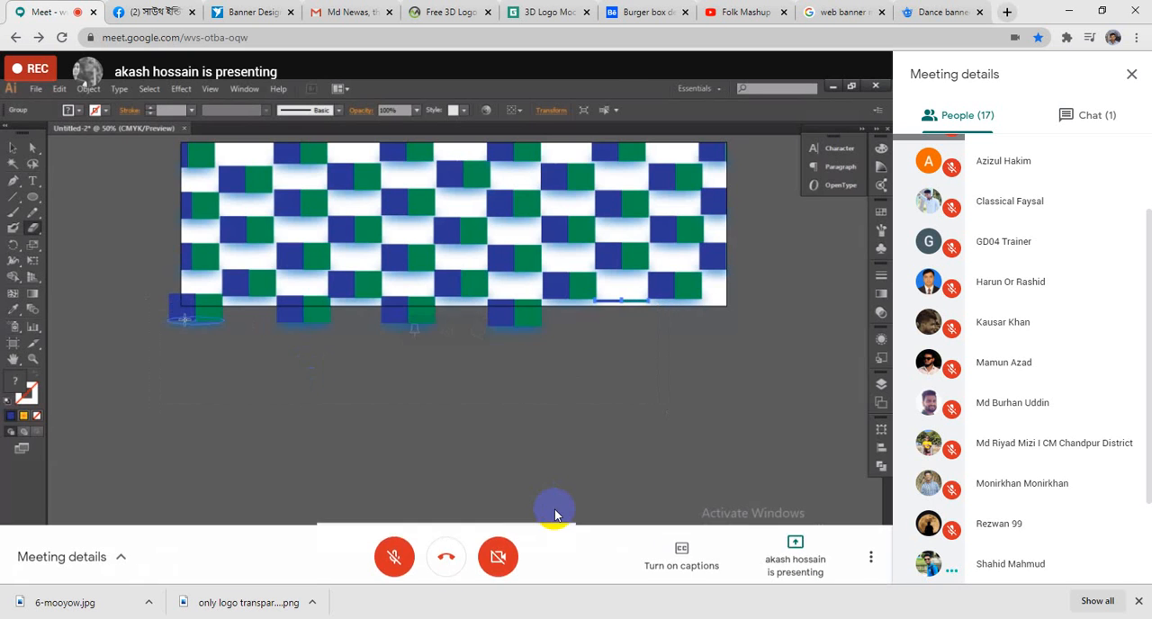
left_click(394, 552)
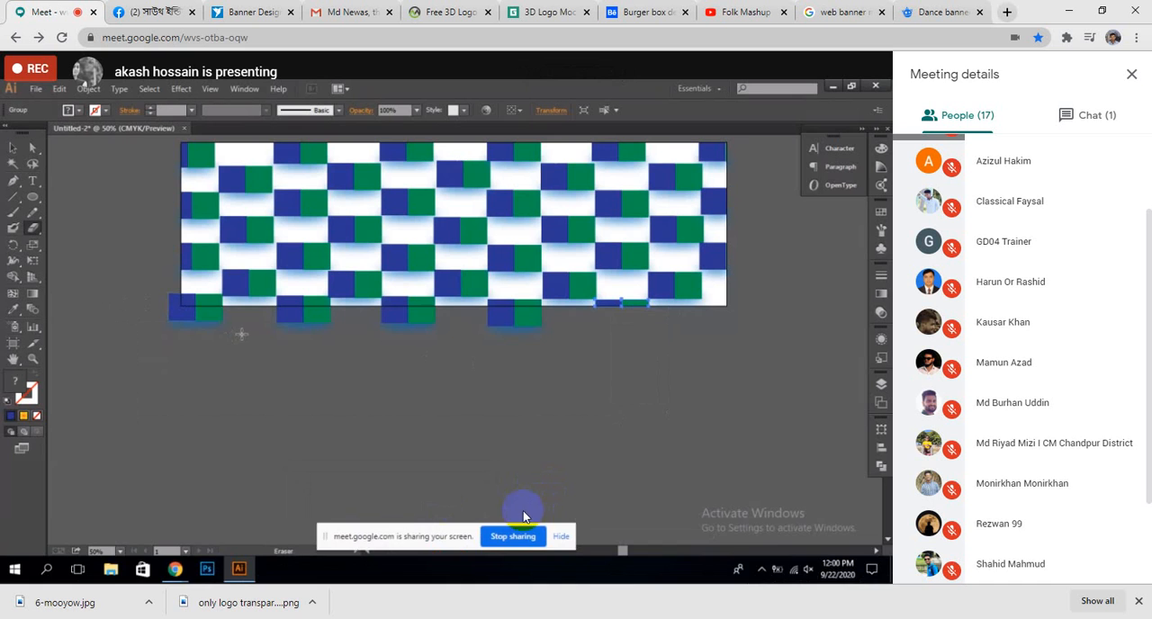
left_click(396, 553)
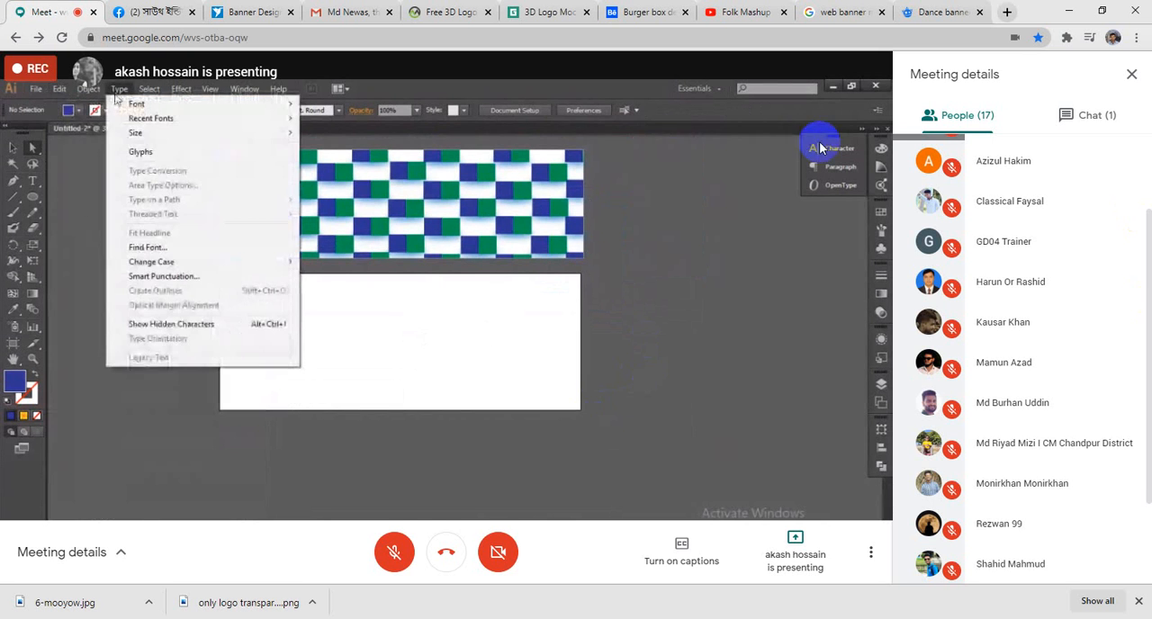
- Raise the speaker volume to 100 and bring it back to 50
left_click(987, 3)
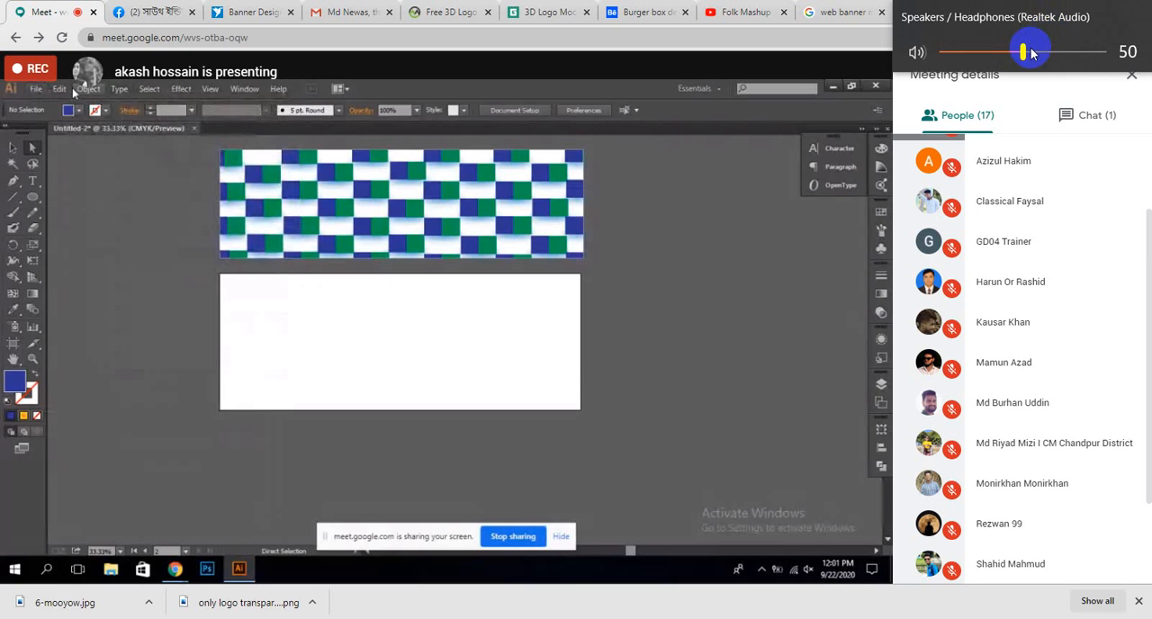
left_click_drag(1023, 52, 1116, 81)
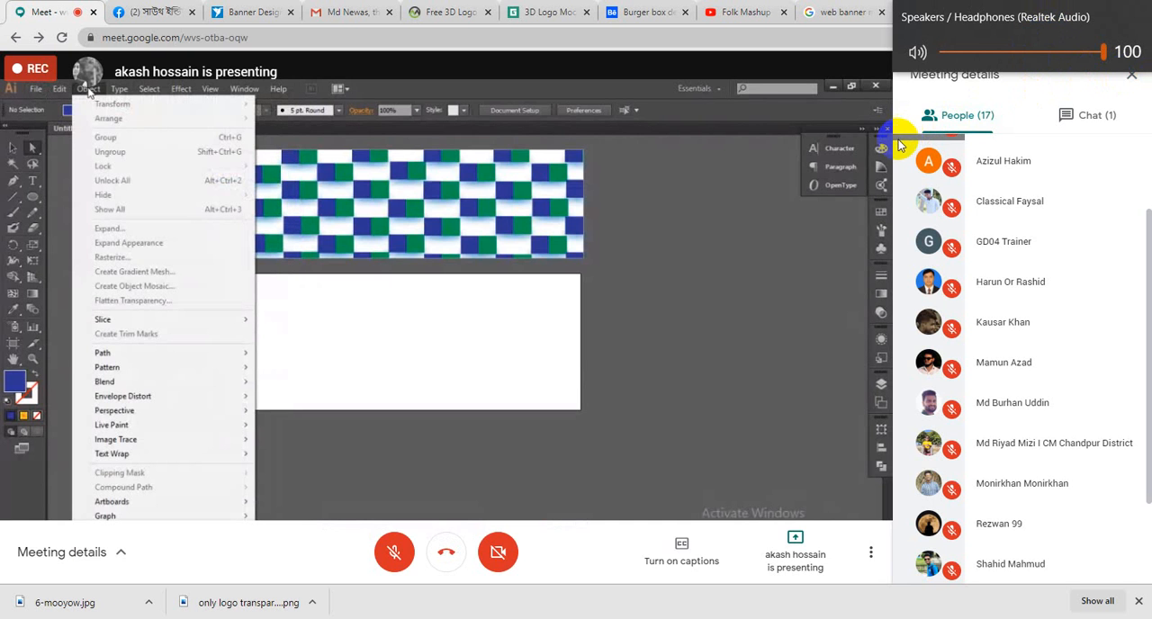
left_click_drag(1103, 52, 1024, 57)
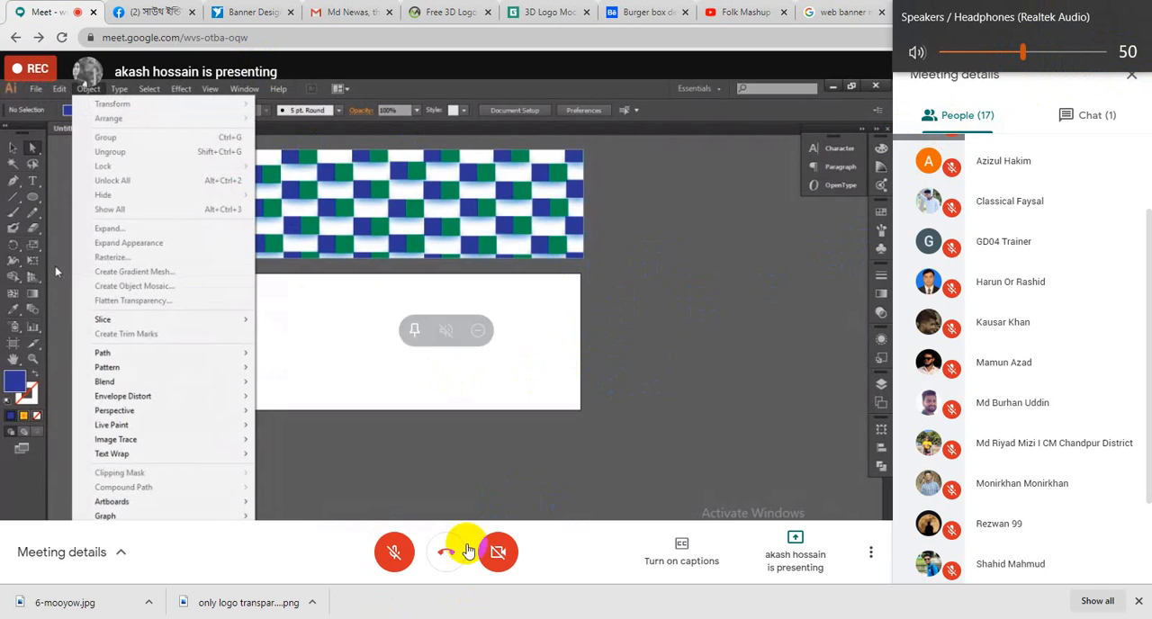
- Leave the meeting and rejoin it with the microphone and camera turned off
left_click(447, 551)
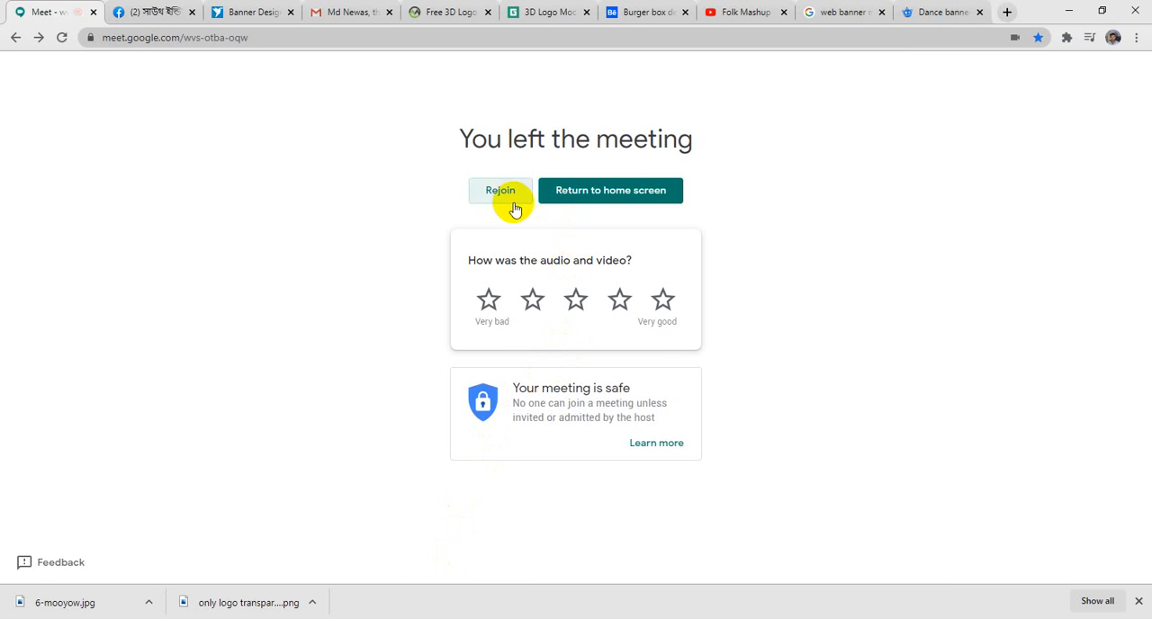
left_click(511, 203)
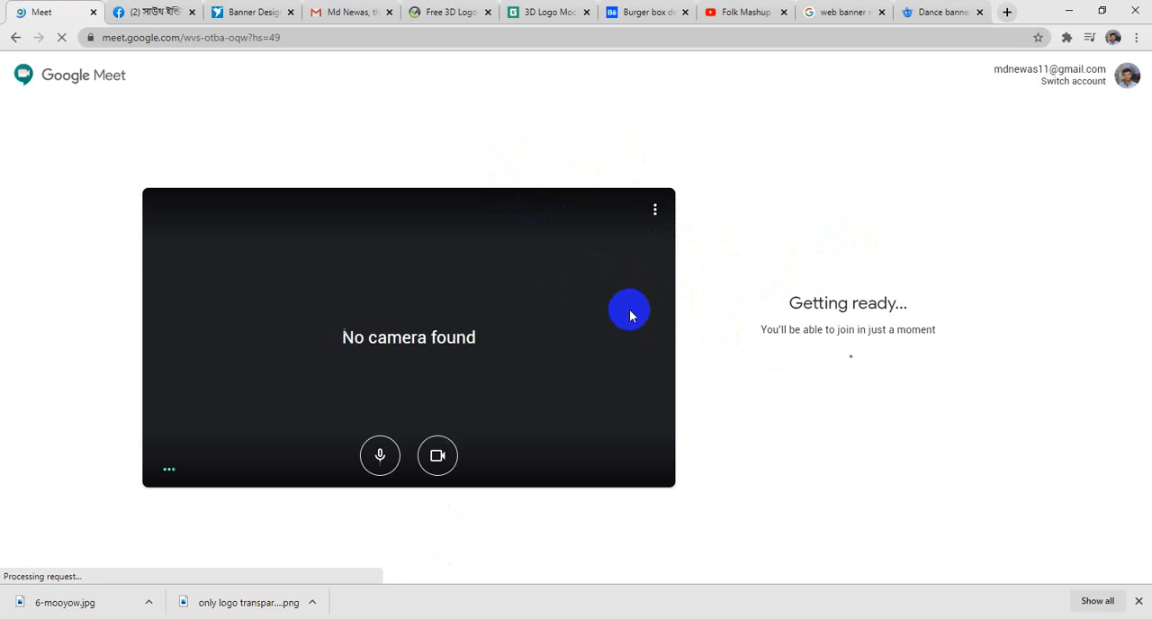
left_click(376, 460)
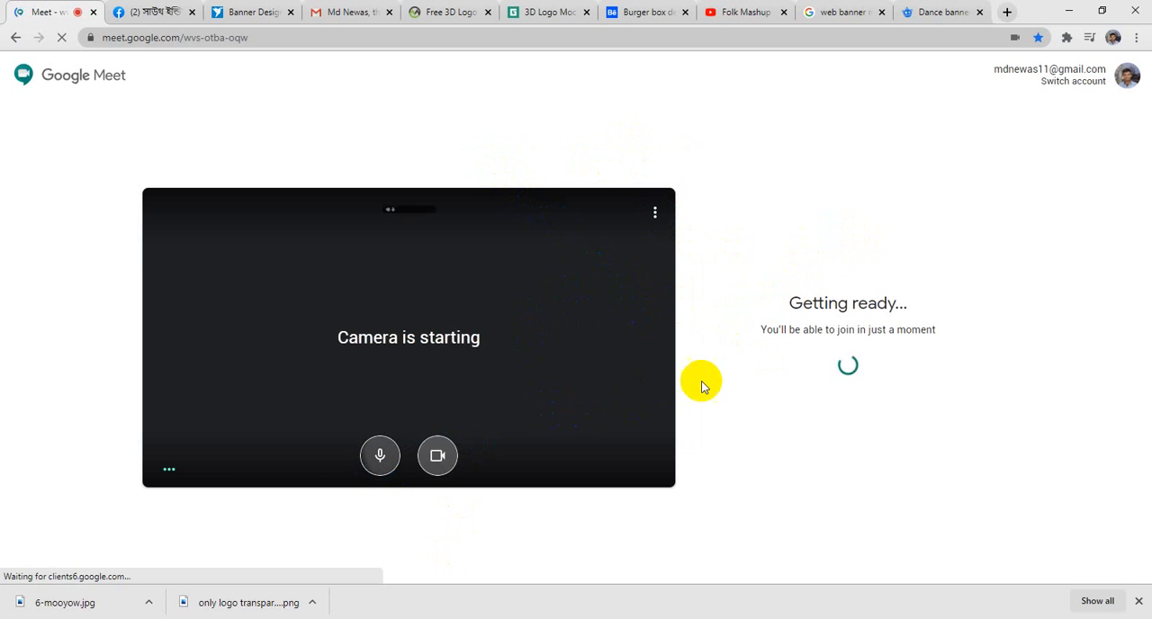
left_click(389, 463)
left_click(445, 454)
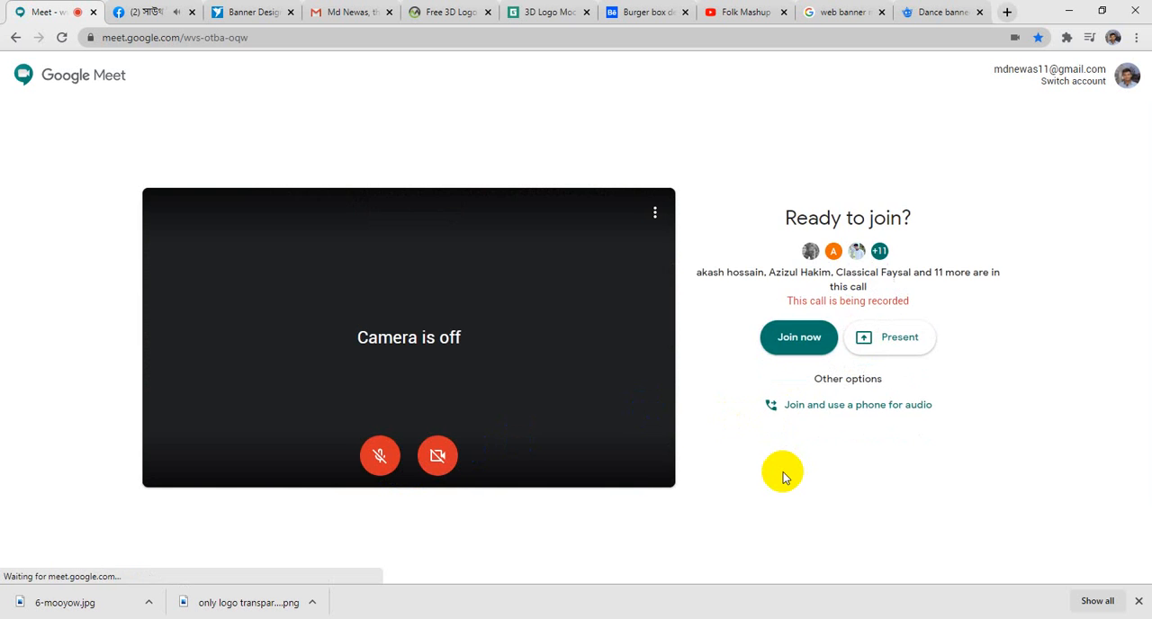
left_click(804, 338)
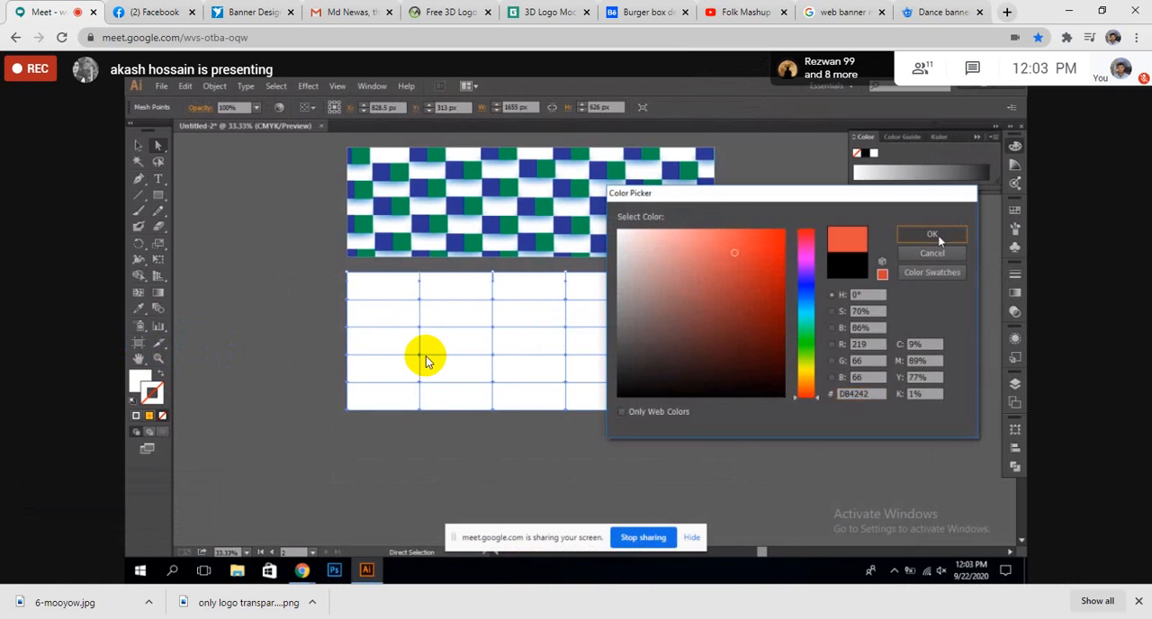
- Switch to Illustrator, open the recent book cover 23 .ai file and check its cover and spine groups by selecting them
left_click(1068, 11)
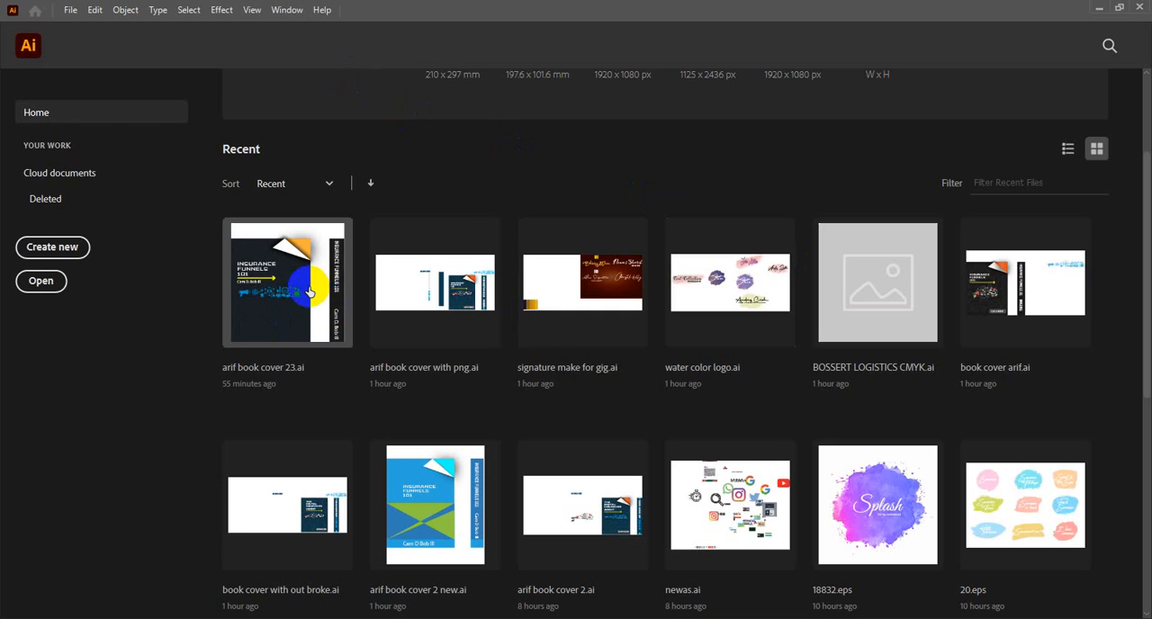
left_click(308, 291)
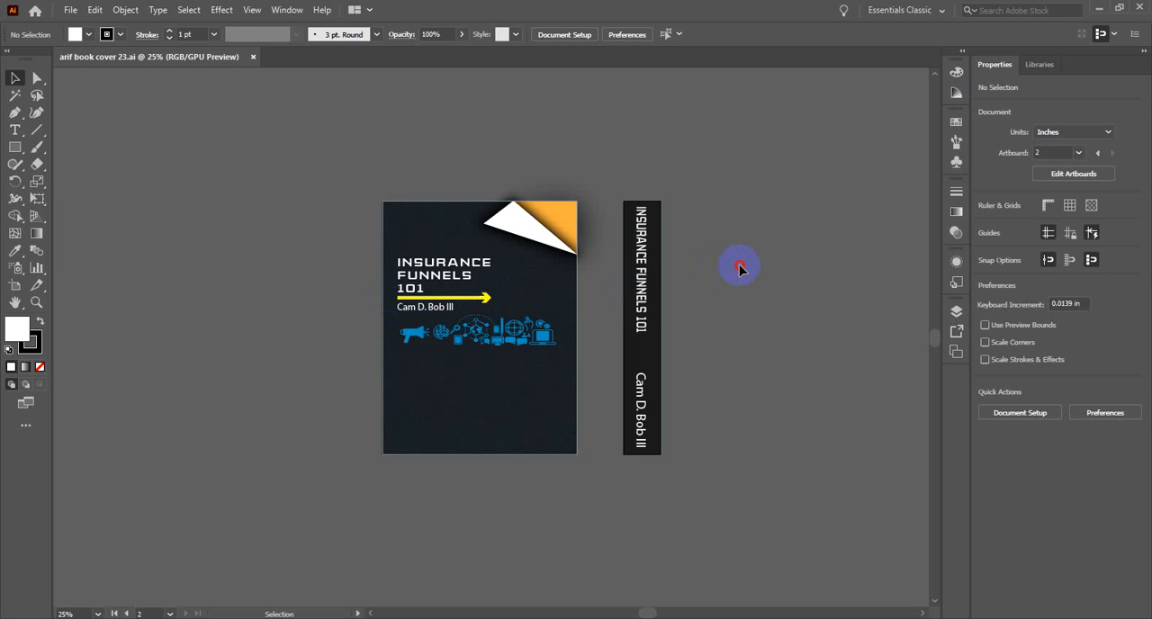
left_click_drag(742, 464, 744, 465)
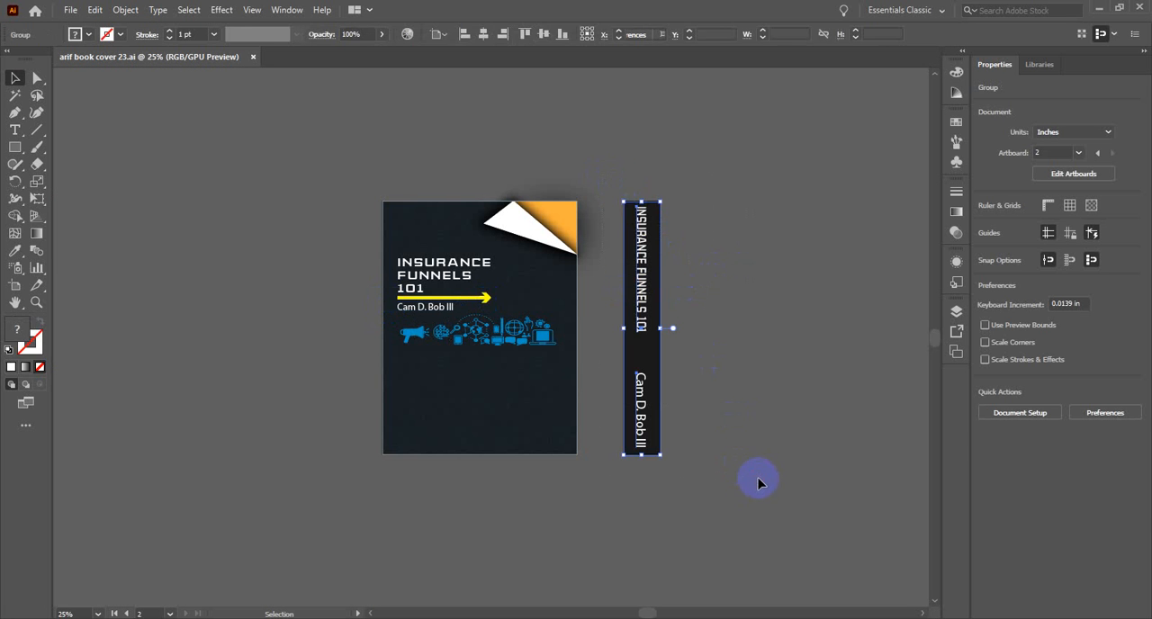
left_click(828, 303)
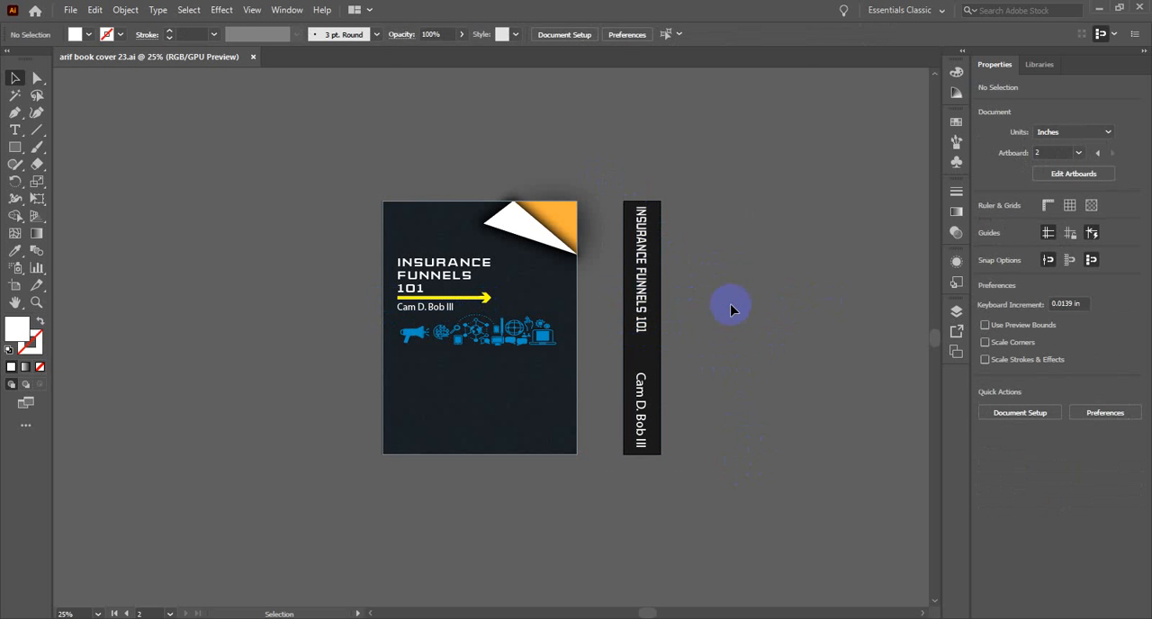
left_click_drag(751, 489, 751, 489)
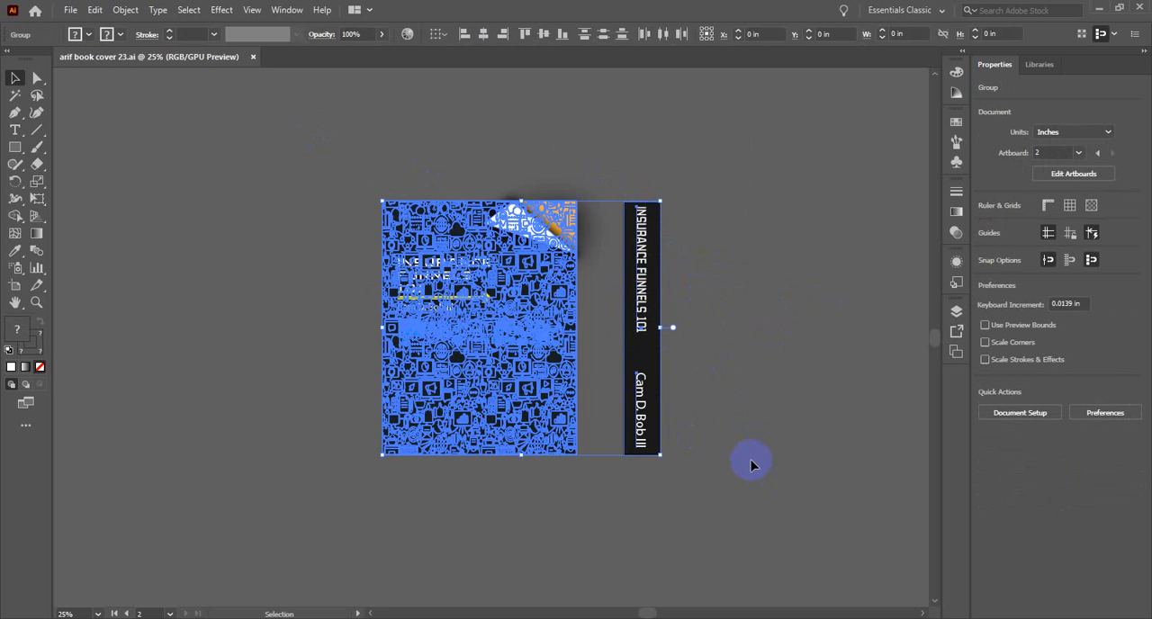
left_click(755, 402)
- Move the front cover group off its artboard, undo the move and deselect the artwork
left_click_drag(620, 228, 583, 241)
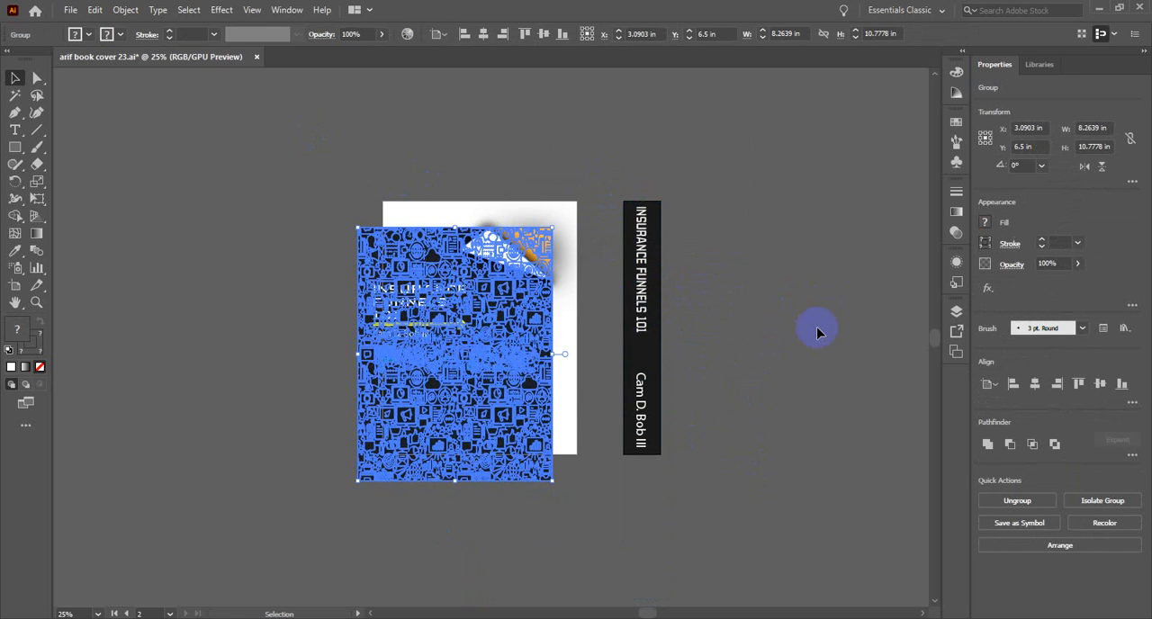
key("a")
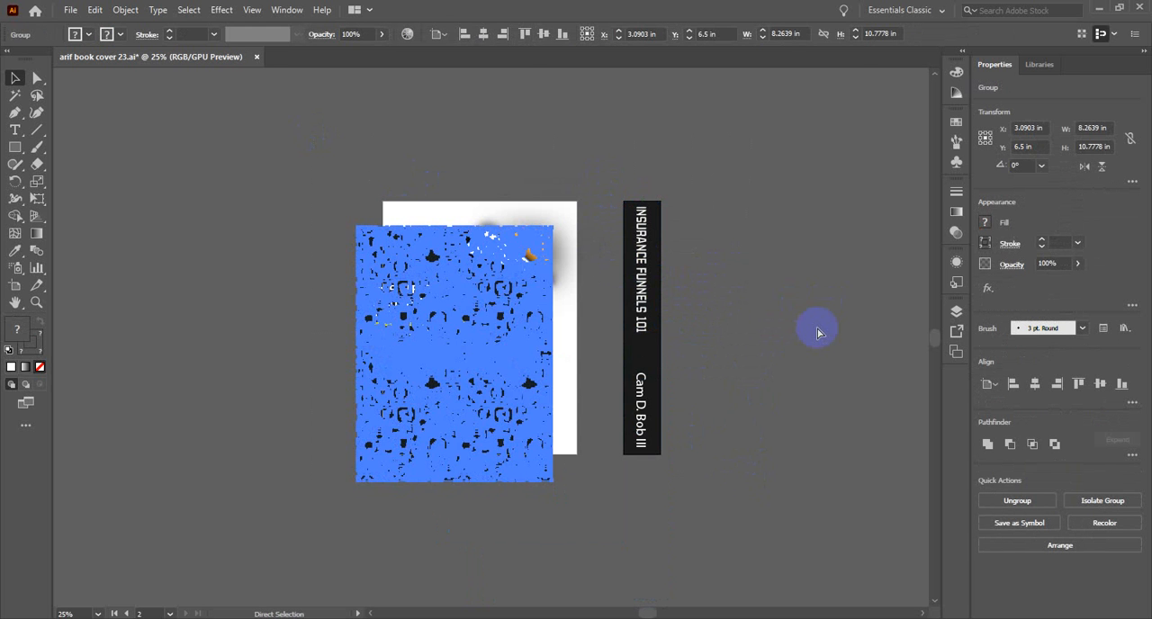
key("ctrl+z")
key("v")
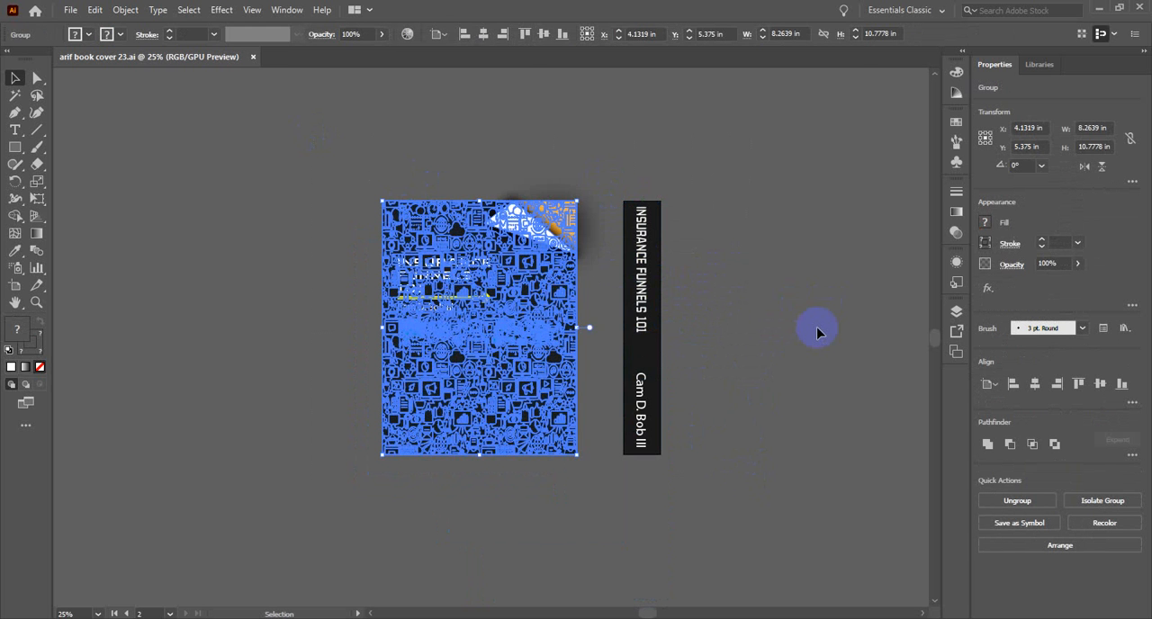
left_click(825, 204)
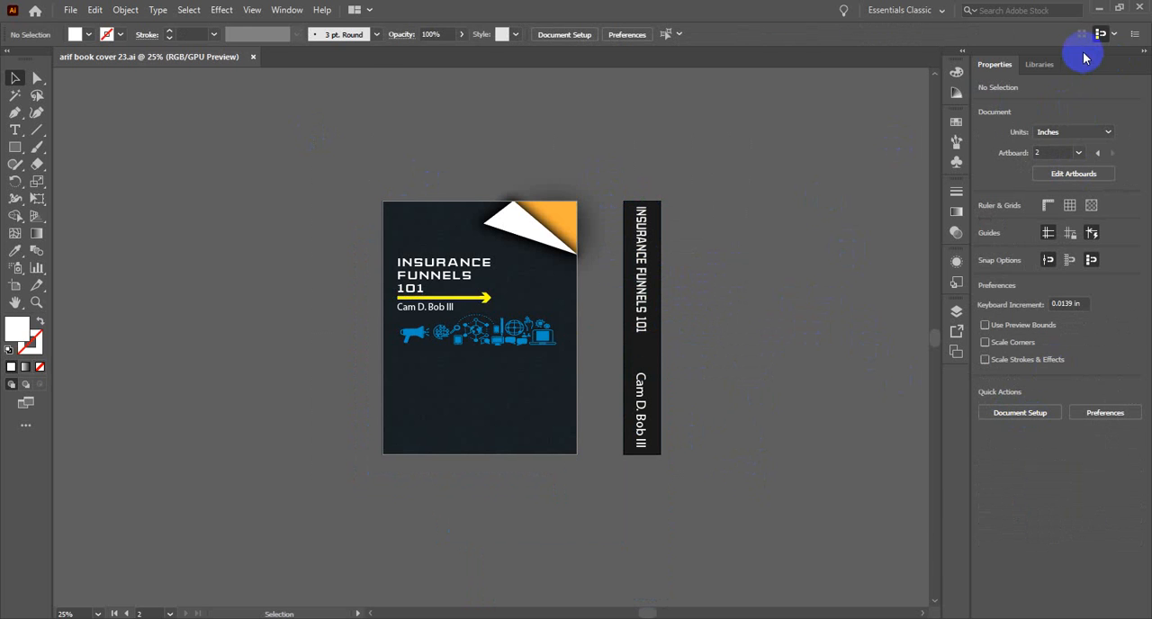
- Switch to Internet Download Manager, dismiss the timeout error and remove the failed 3D-Logo-Mockups-PSD-Templates.rar download
left_click(1098, 9)
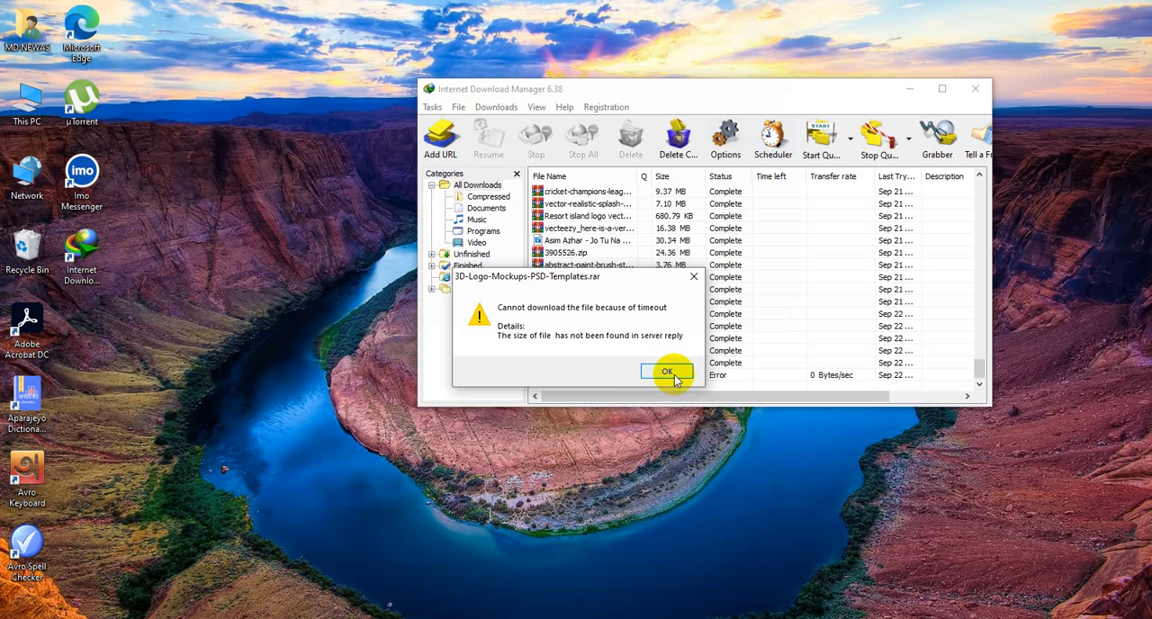
left_click(666, 374)
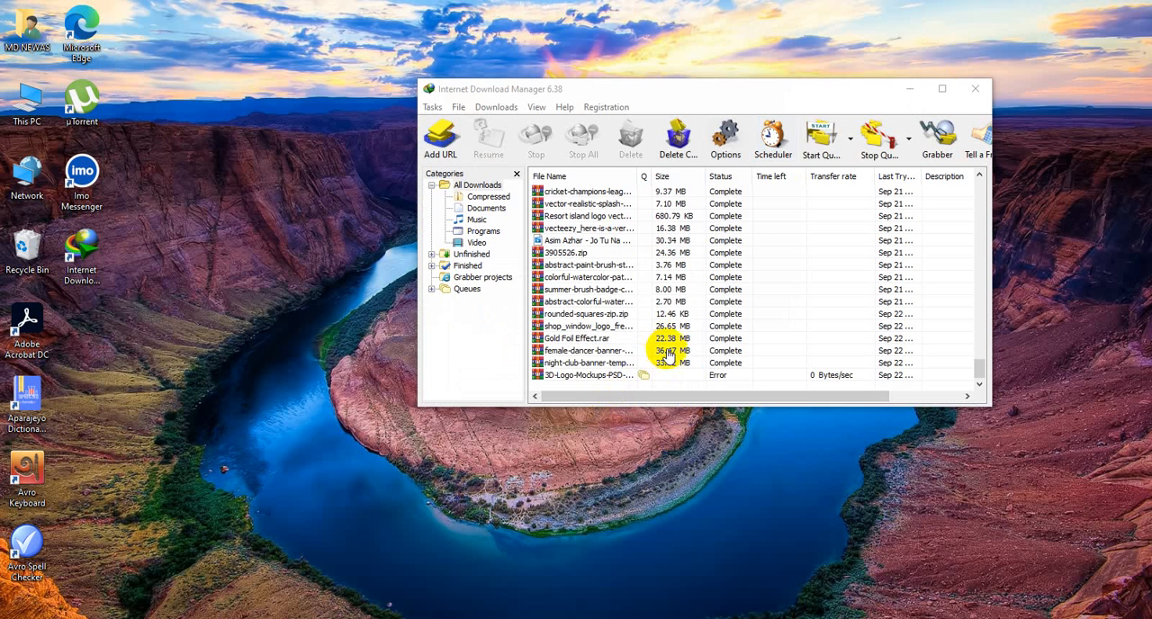
left_click(663, 379)
right_click(663, 376)
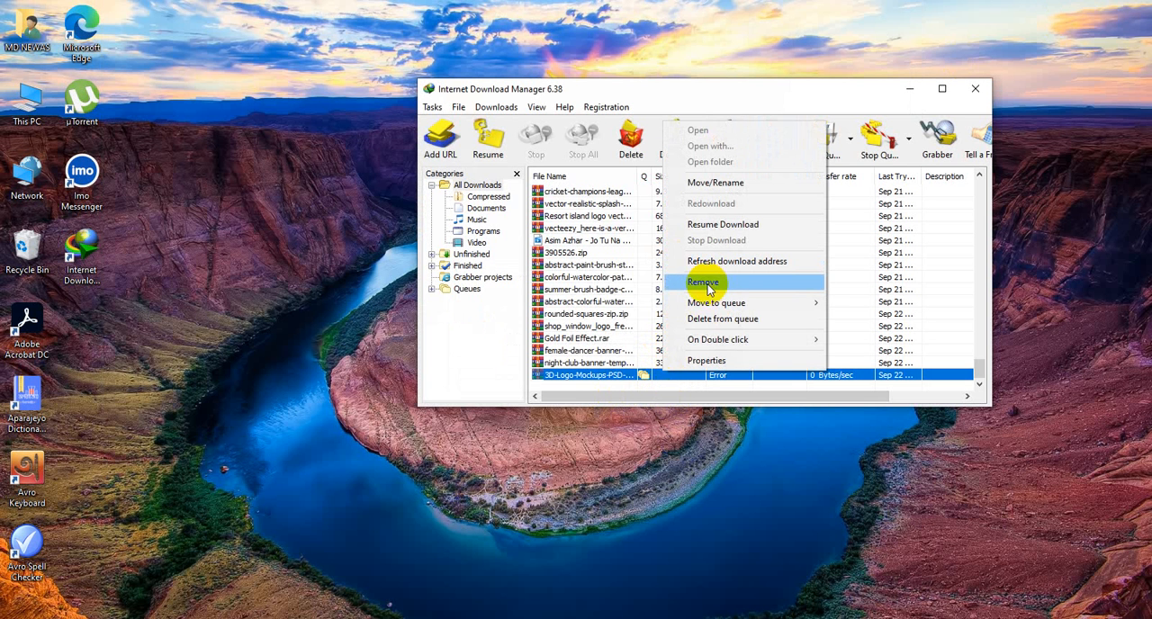
left_click(706, 284)
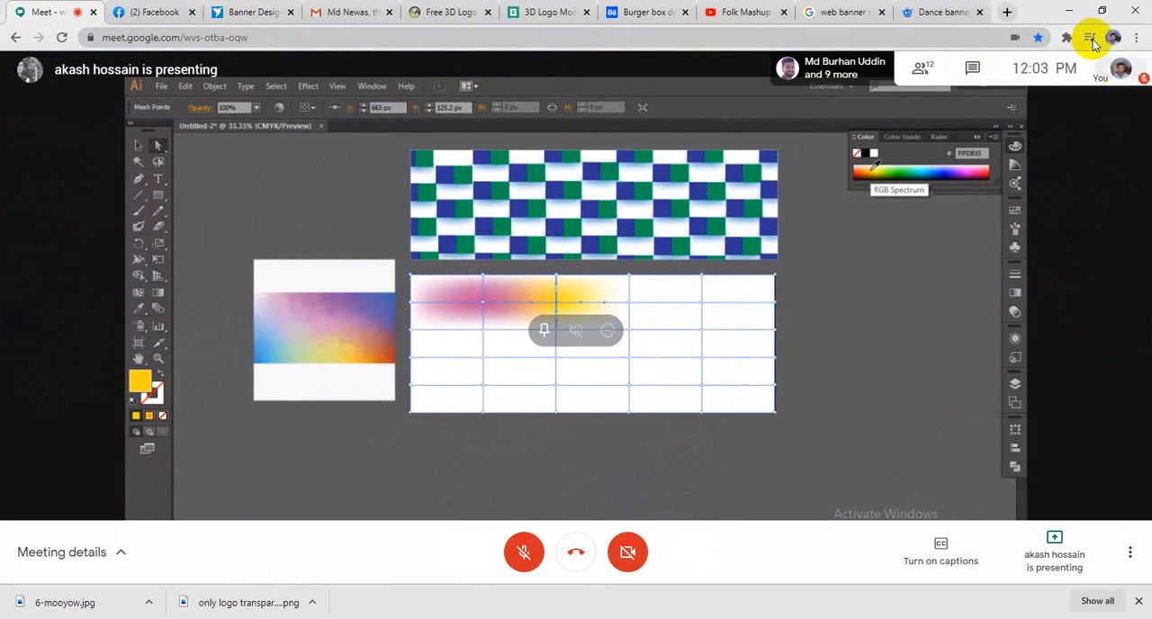
- Reduce the meeting's browser window to a small floating window and place it beside the download manager
left_click(1101, 10)
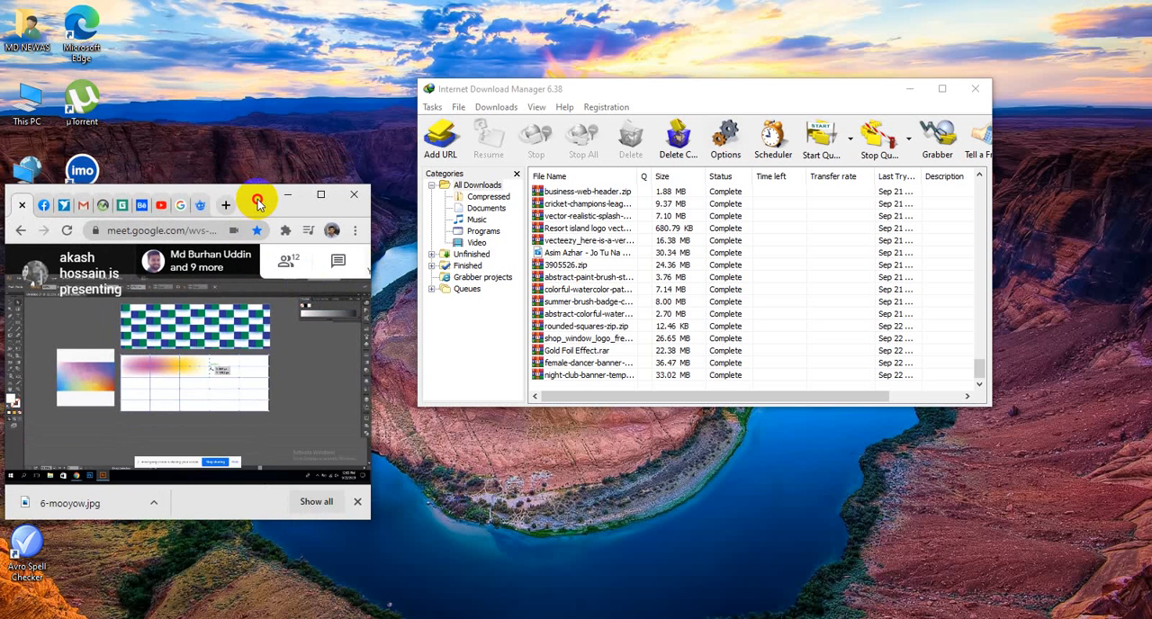
left_click_drag(258, 198, 300, 86)
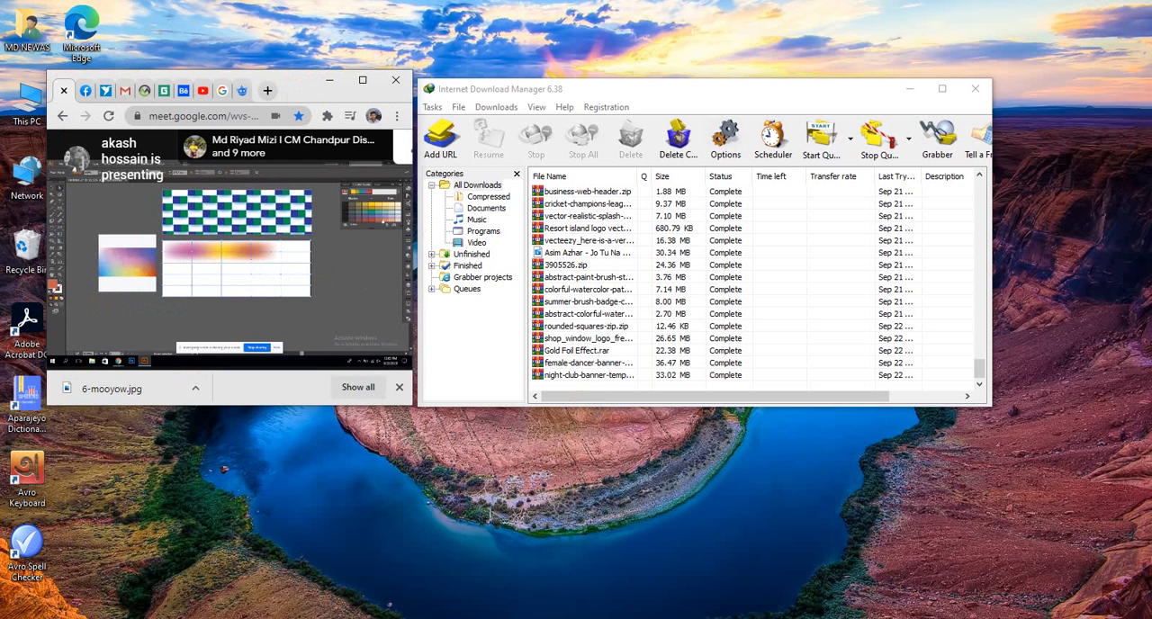
right_click(175, 14)
left_click(310, 40)
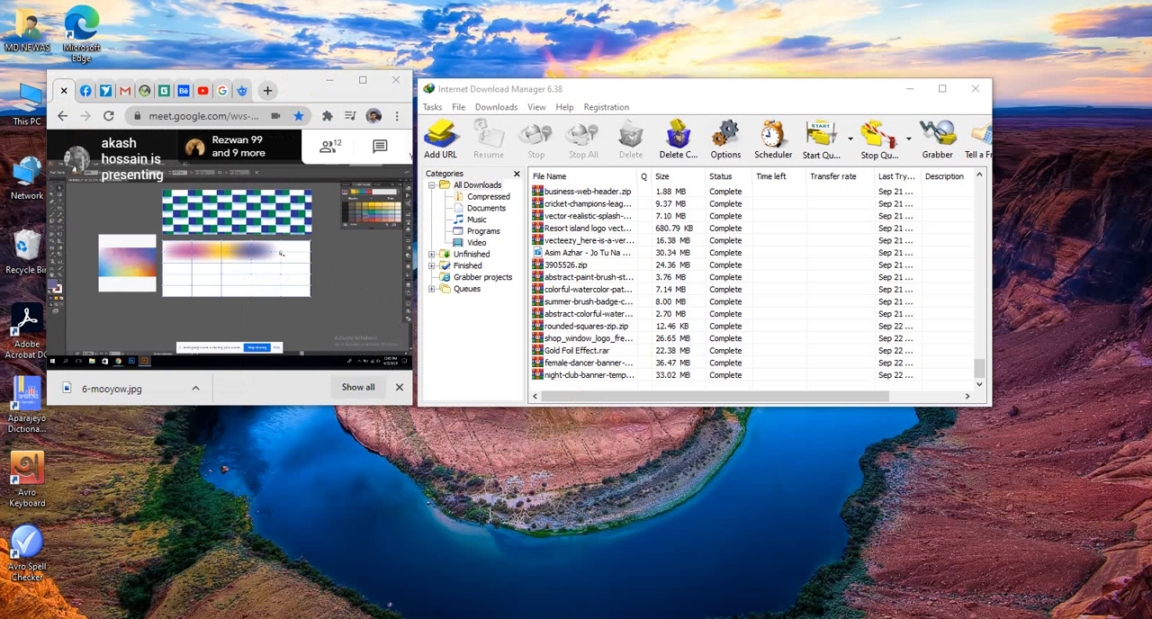
left_click(304, 83)
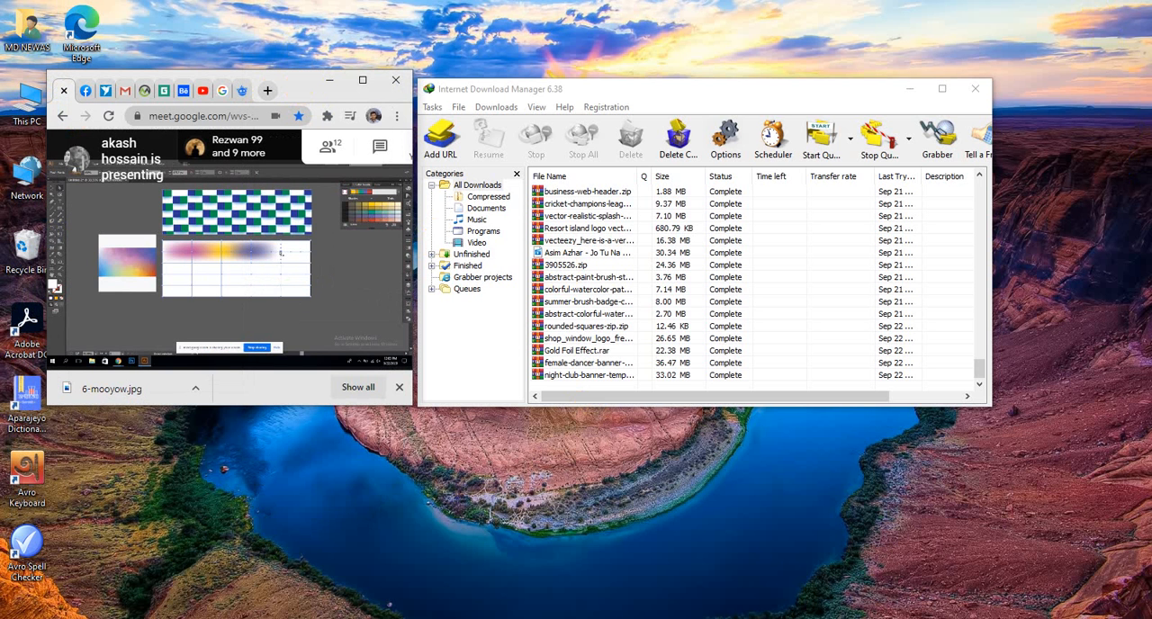
left_click(169, 3)
left_click(171, 3)
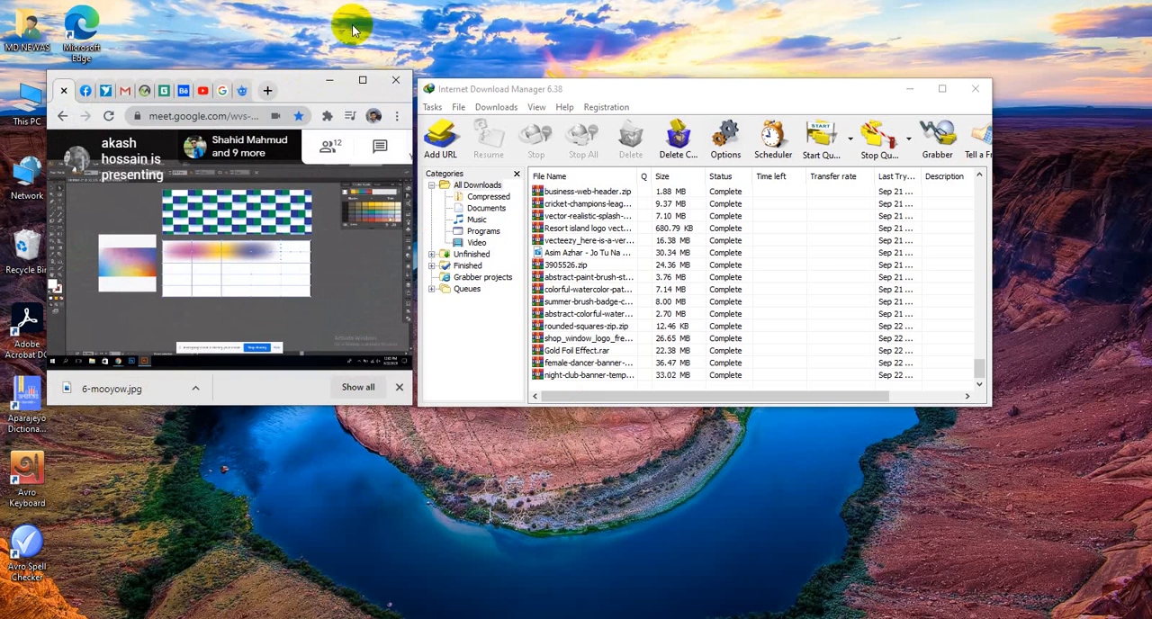
left_click(352, 26)
- Move the small meeting window over the download manager and close Internet Download Manager
left_click(306, 82)
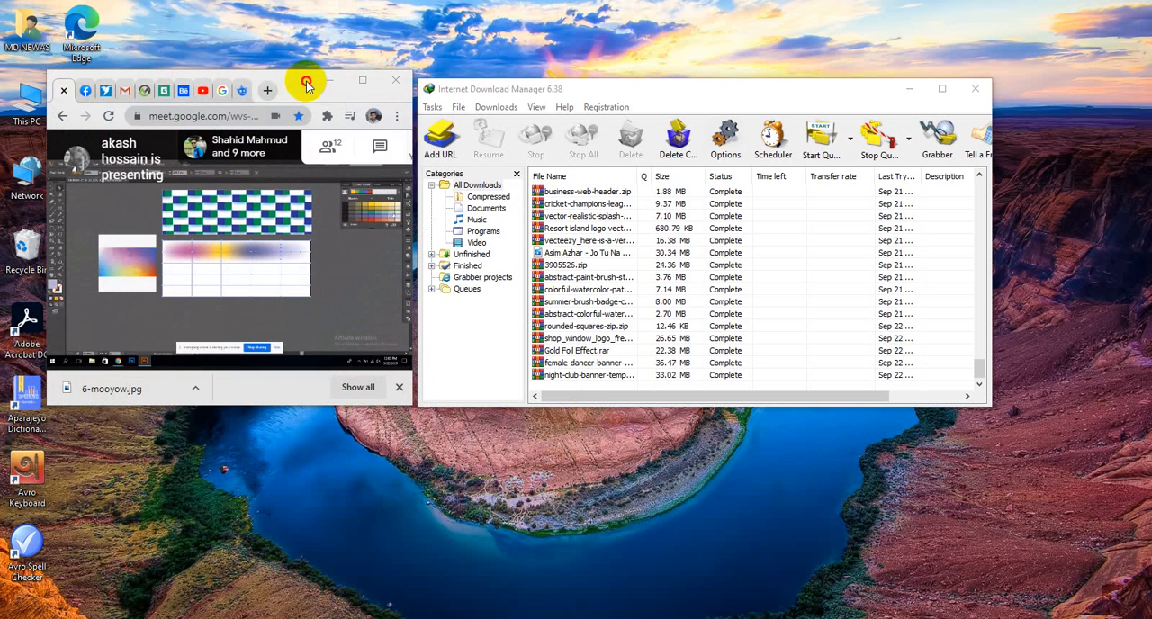
left_click_drag(306, 82, 810, 69)
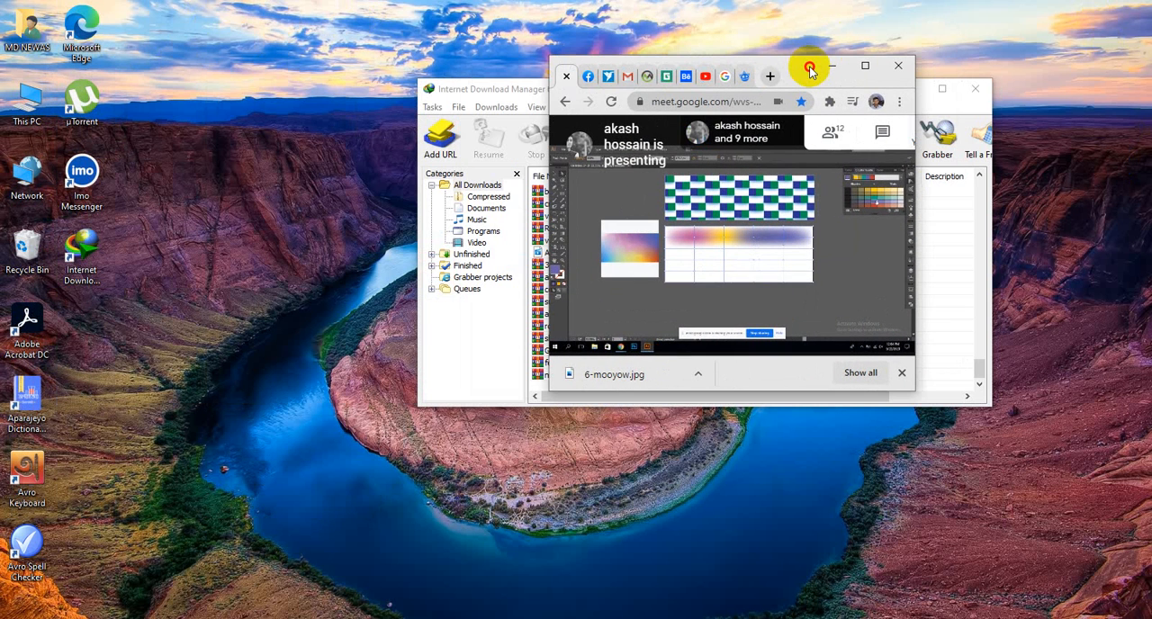
left_click(975, 88)
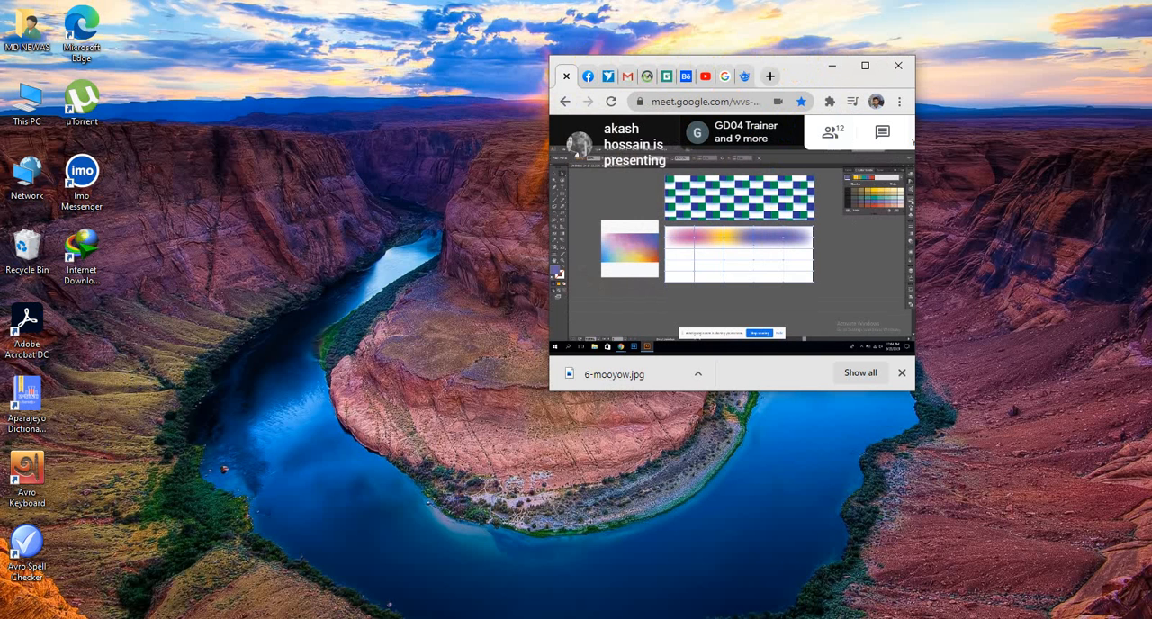
- Open a new Chrome window and place it beside the small meeting window
key("super+s")
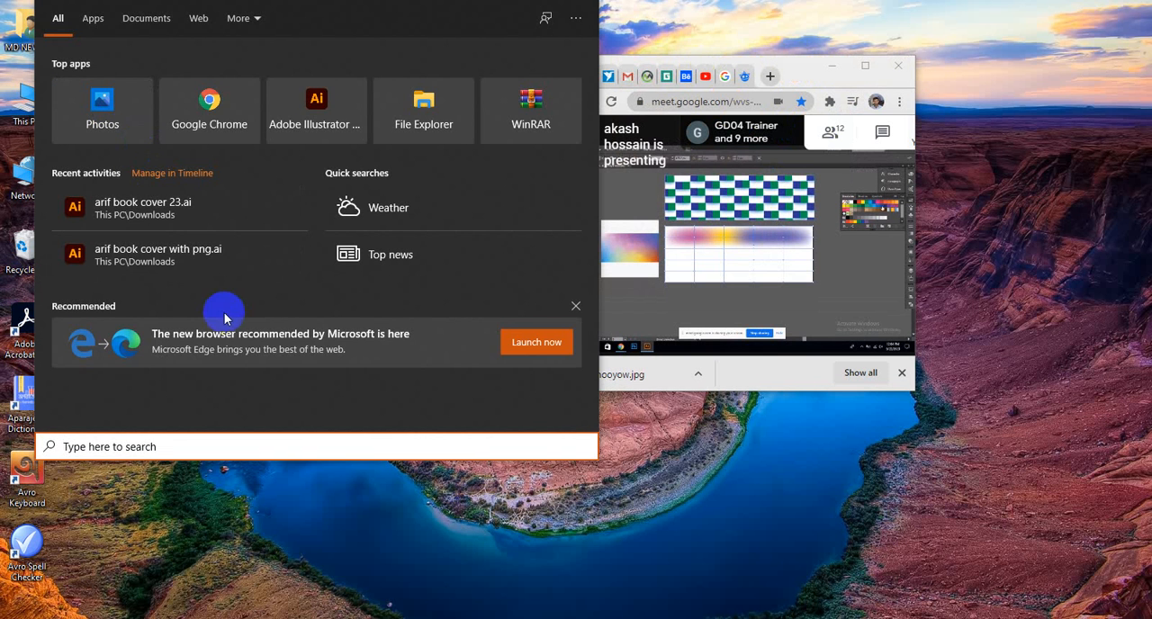
left_click(725, 518)
right_click(165, 22)
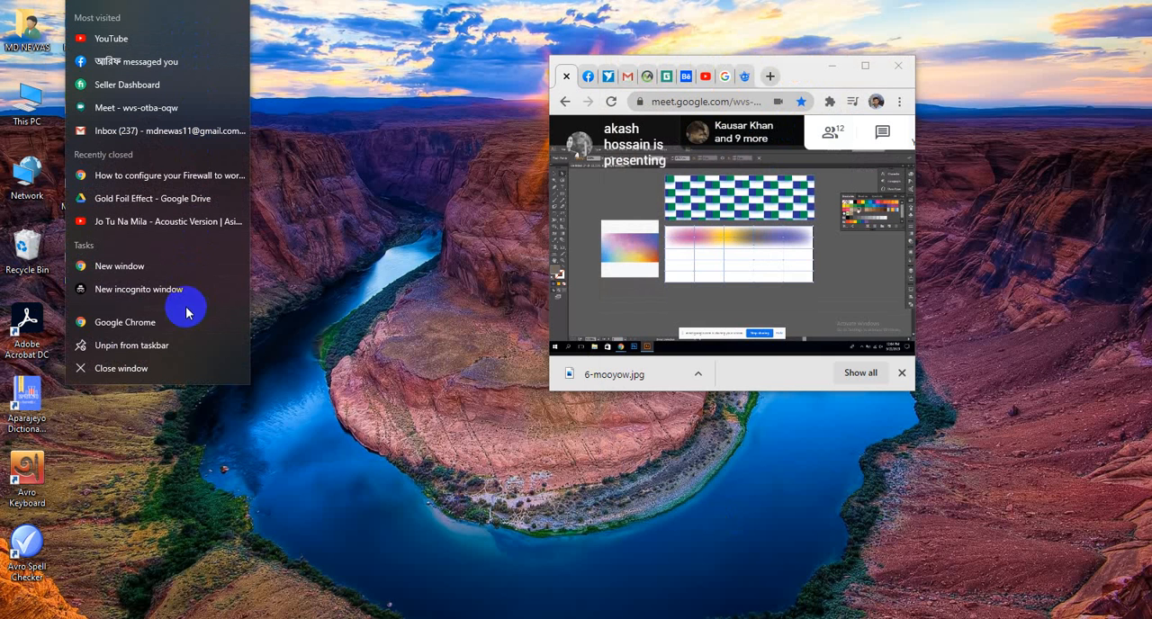
left_click(172, 266)
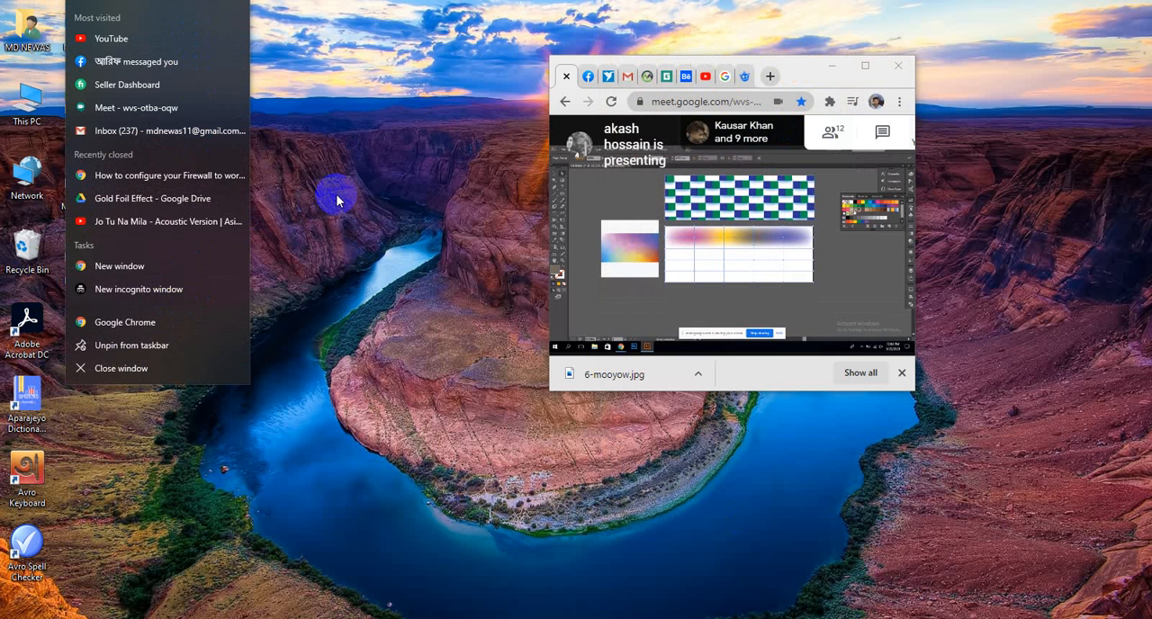
left_click_drag(733, 78, 352, 76)
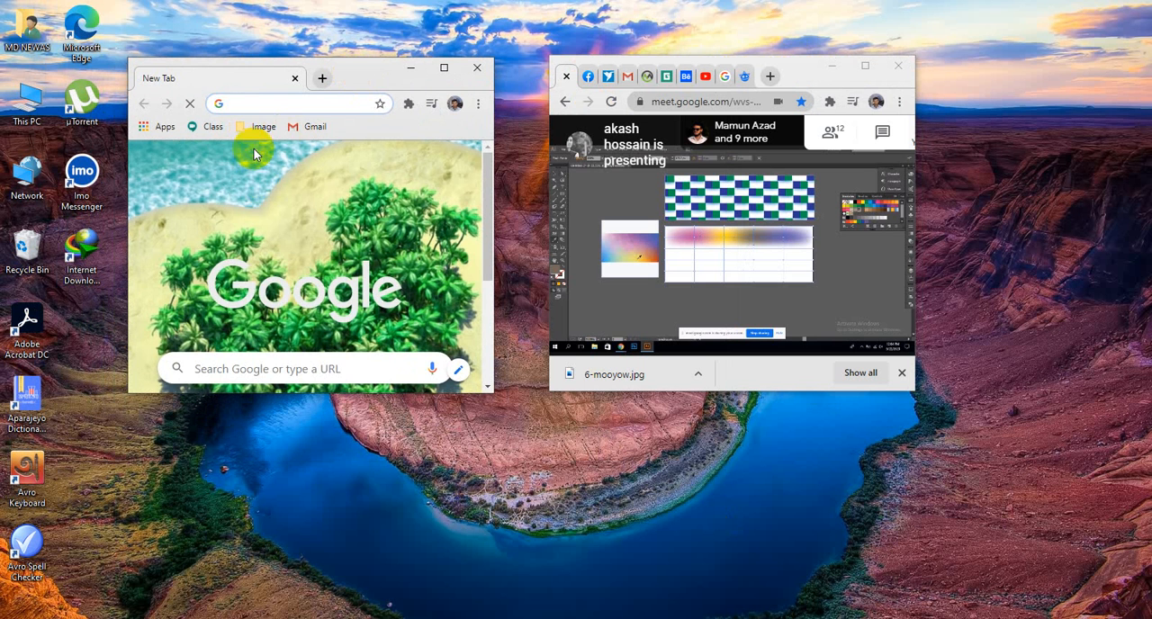
- Load drive.google.com in the new browser window
type("de")
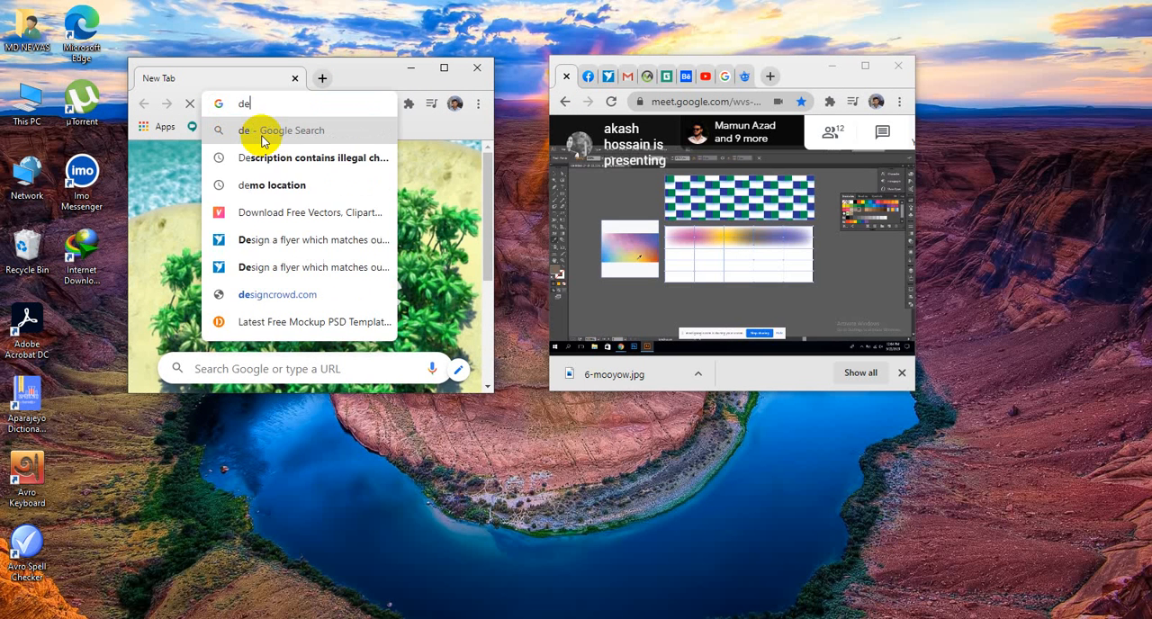
key("BackSpace")
type("riv")
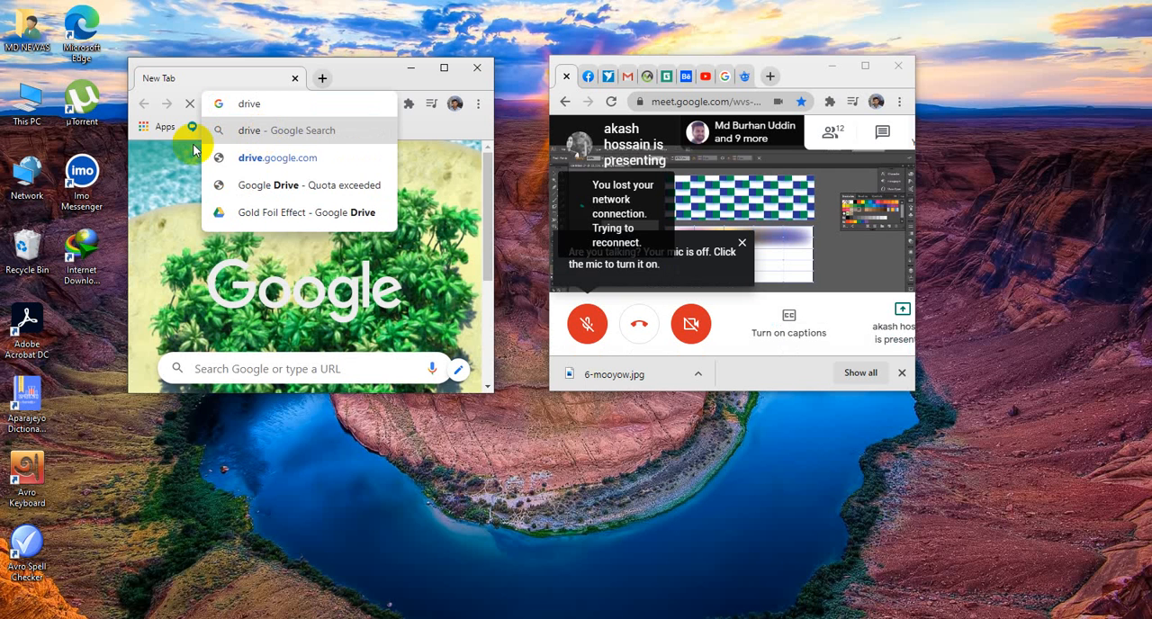
left_click(232, 159)
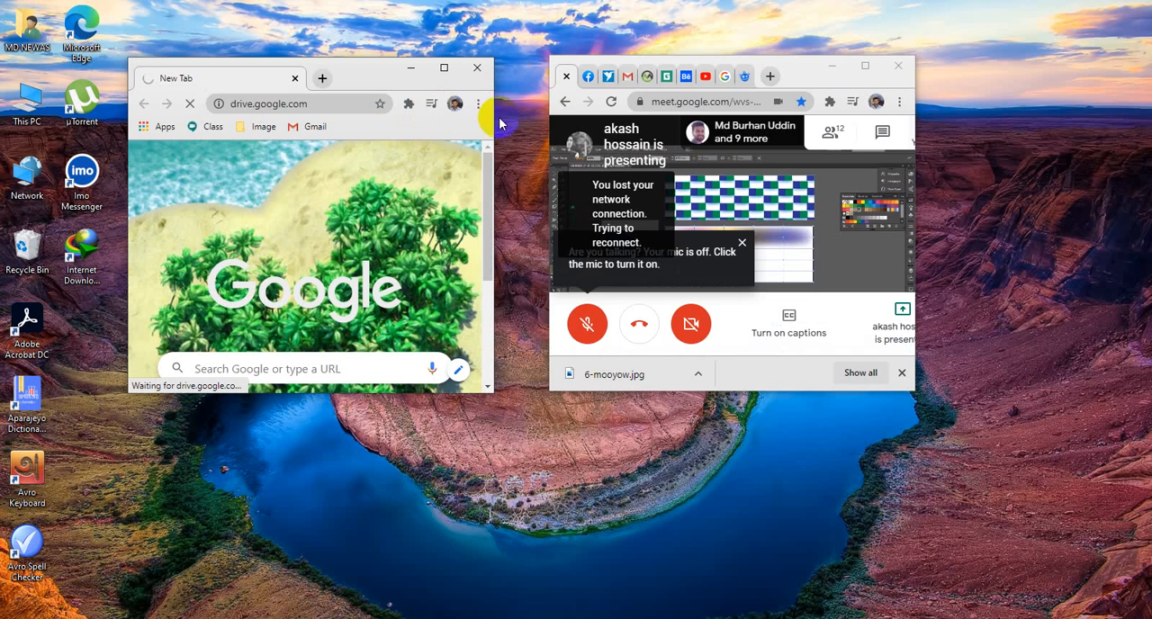
- Check the computer's Wi-Fi connection status and return to the meeting window
left_click(680, 322)
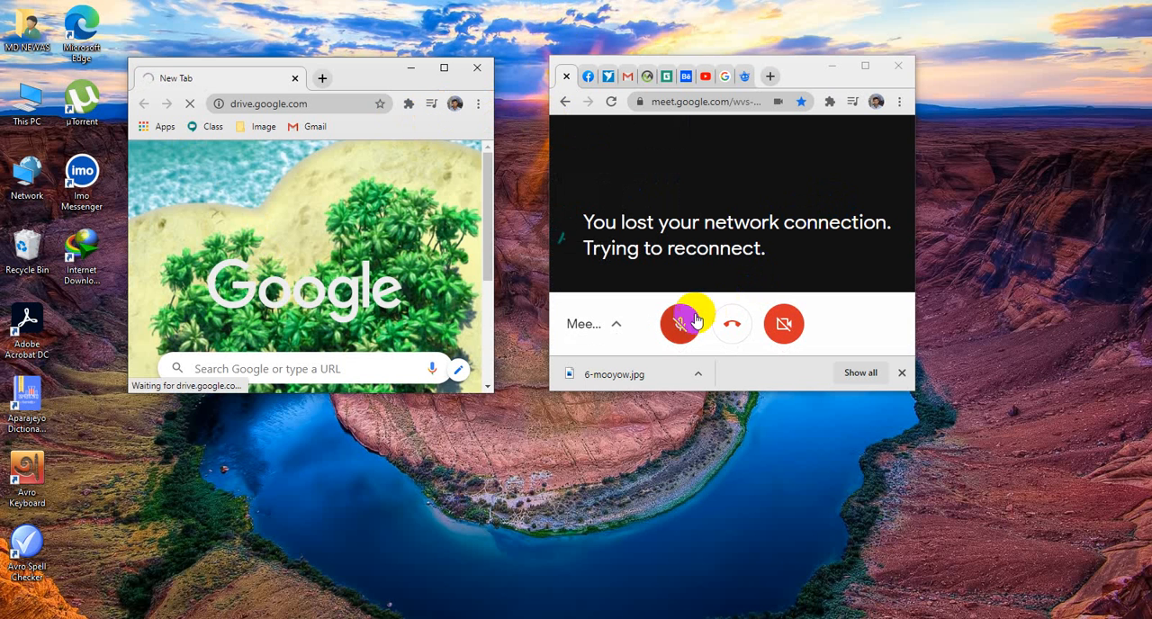
left_click(1025, 2)
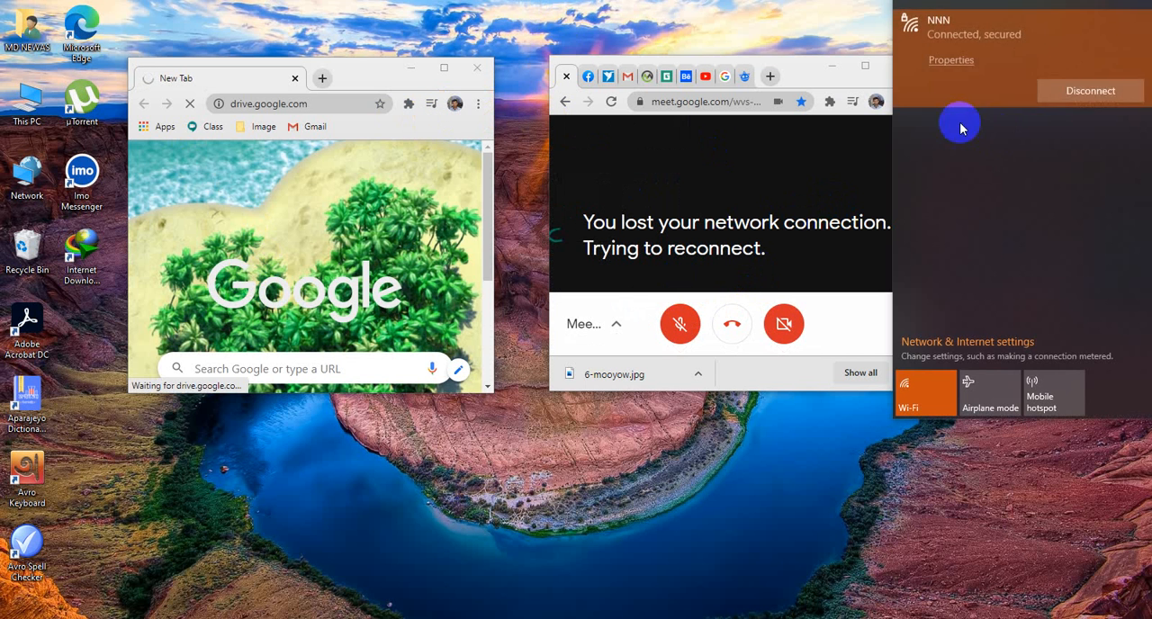
left_click(741, 27)
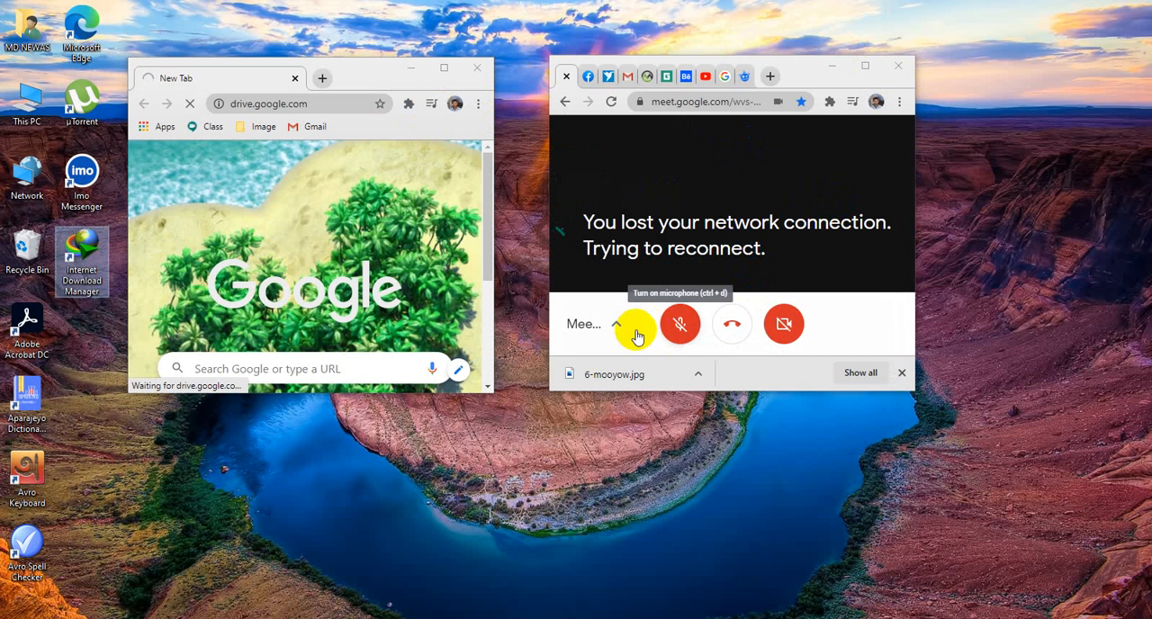
left_click(601, 329)
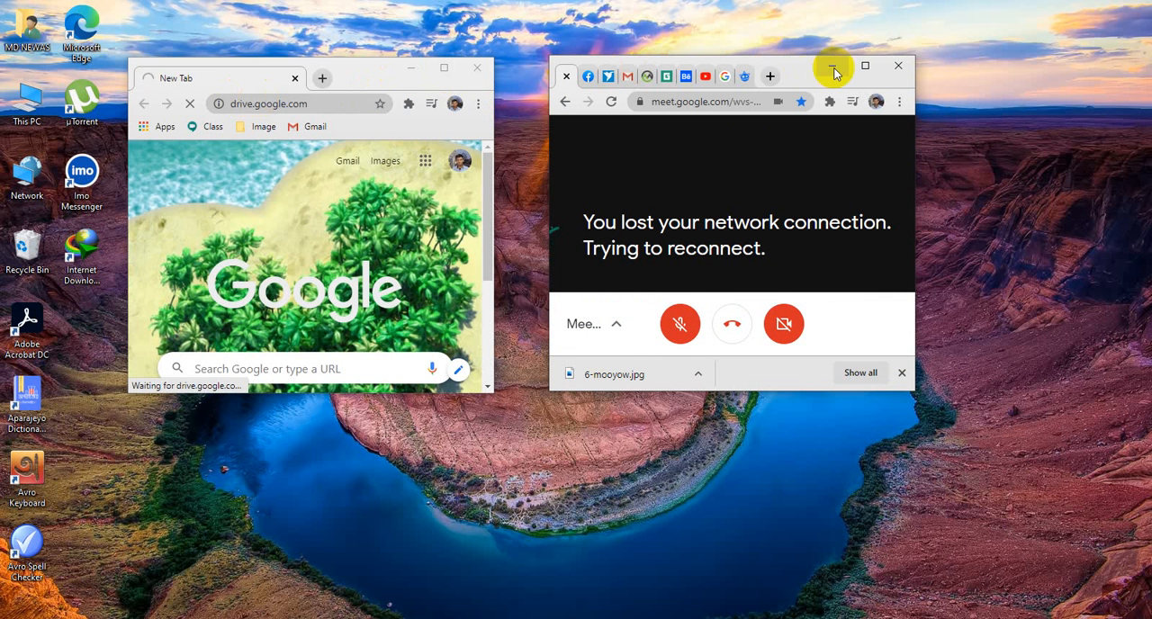
- Maximize the meeting's browser window, leave the disconnected call and request to rejoin it
left_click(865, 66)
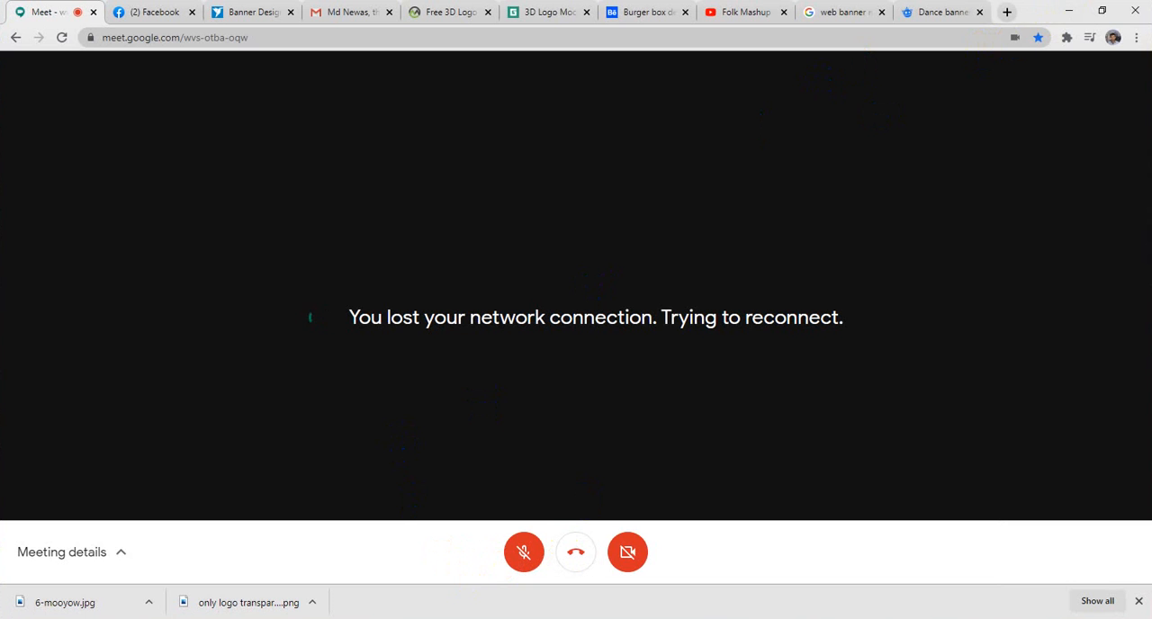
left_click(734, 175)
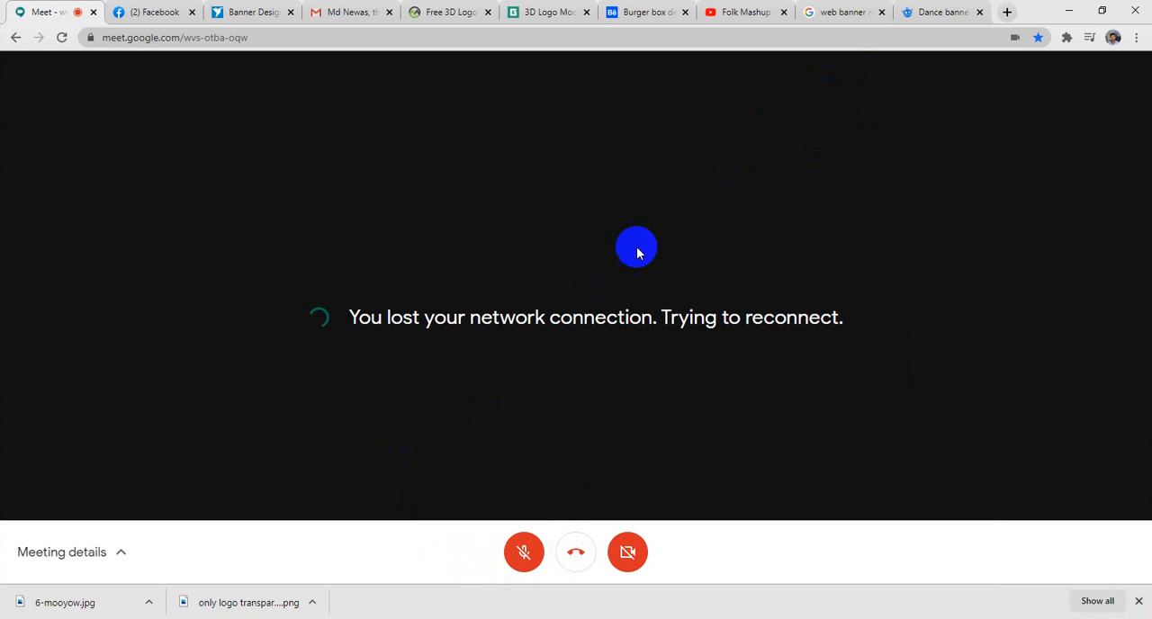
left_click(590, 551)
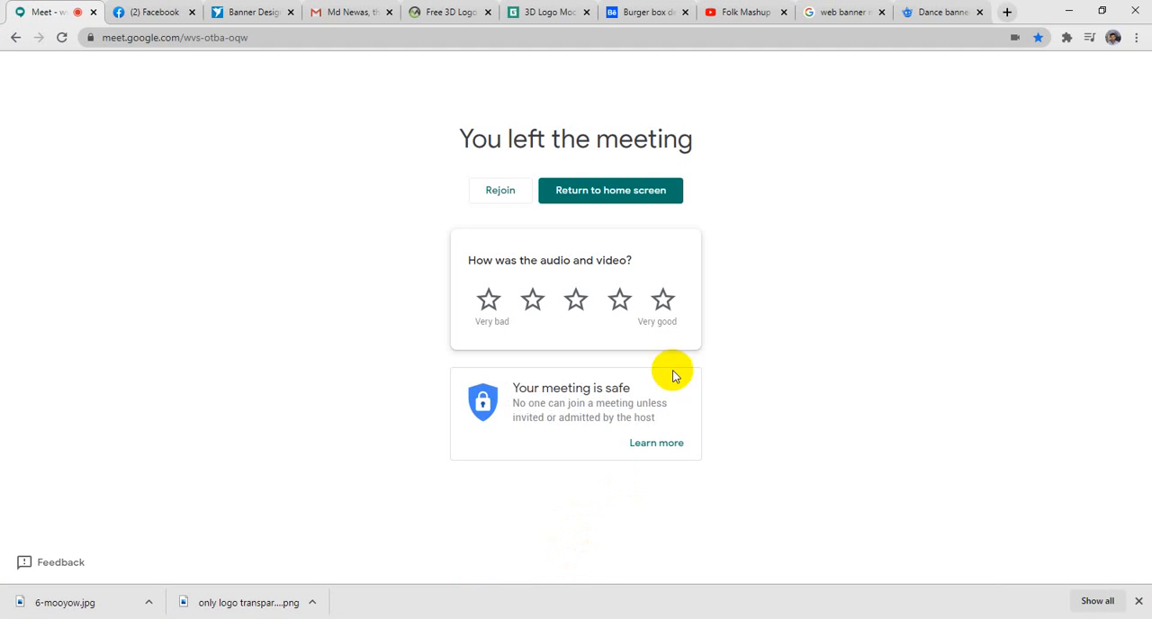
left_click(495, 192)
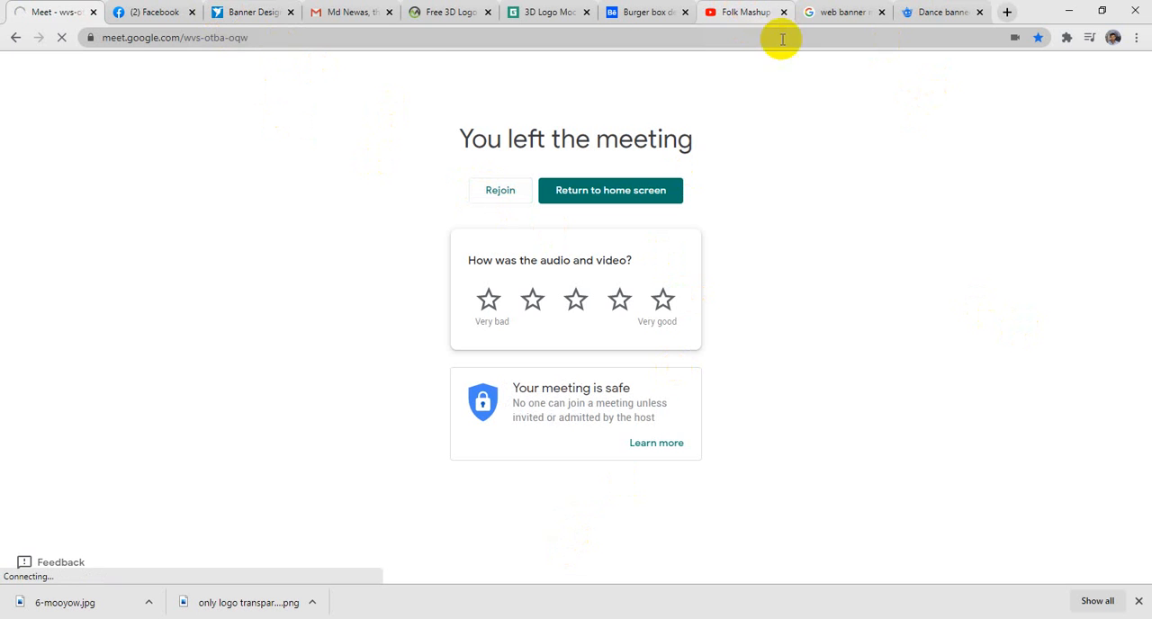
- Look over the open Facebook group page and the entries of the Freelancer Banner Design contest
left_click(144, 18)
scroll(761, 226, "up", 5)
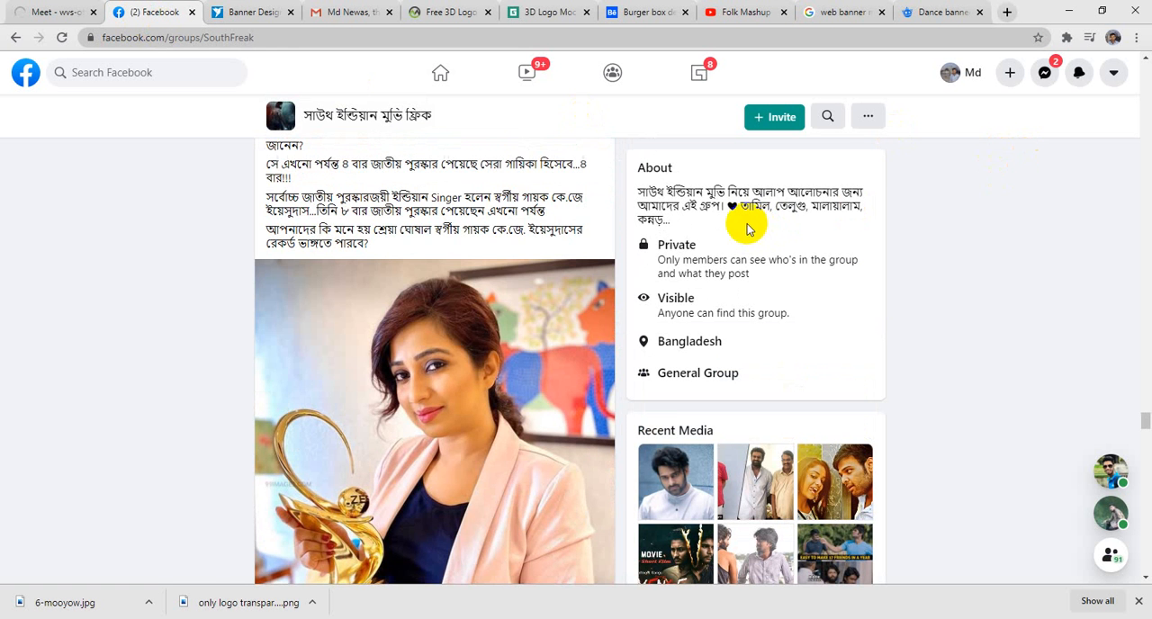
left_click(245, 18)
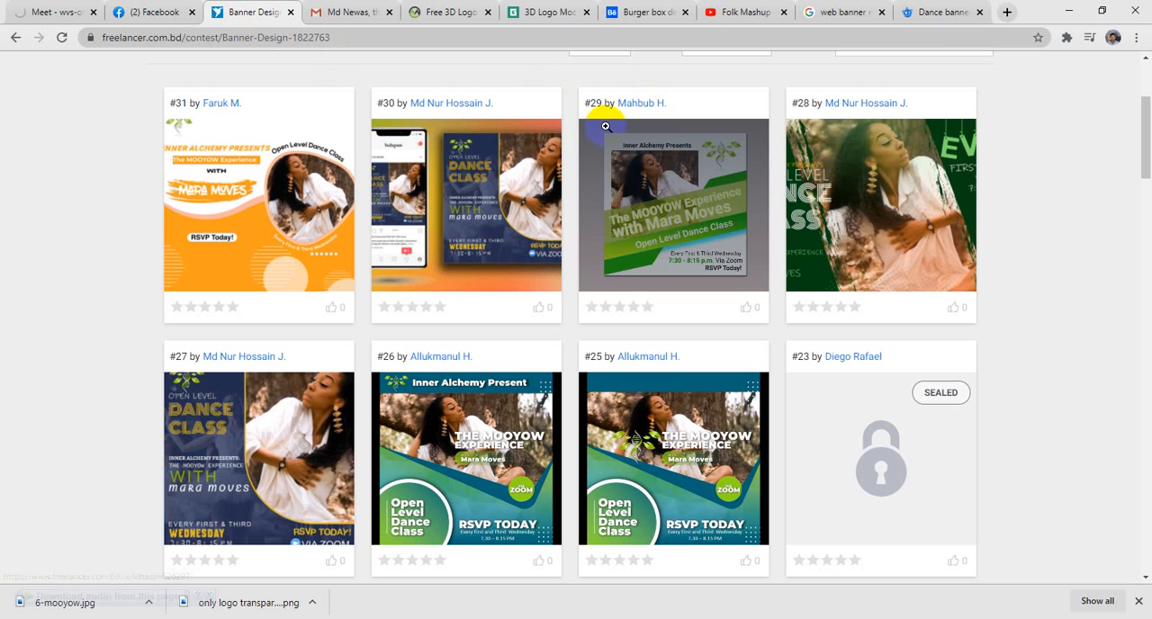
scroll(592, 126, "up", 3)
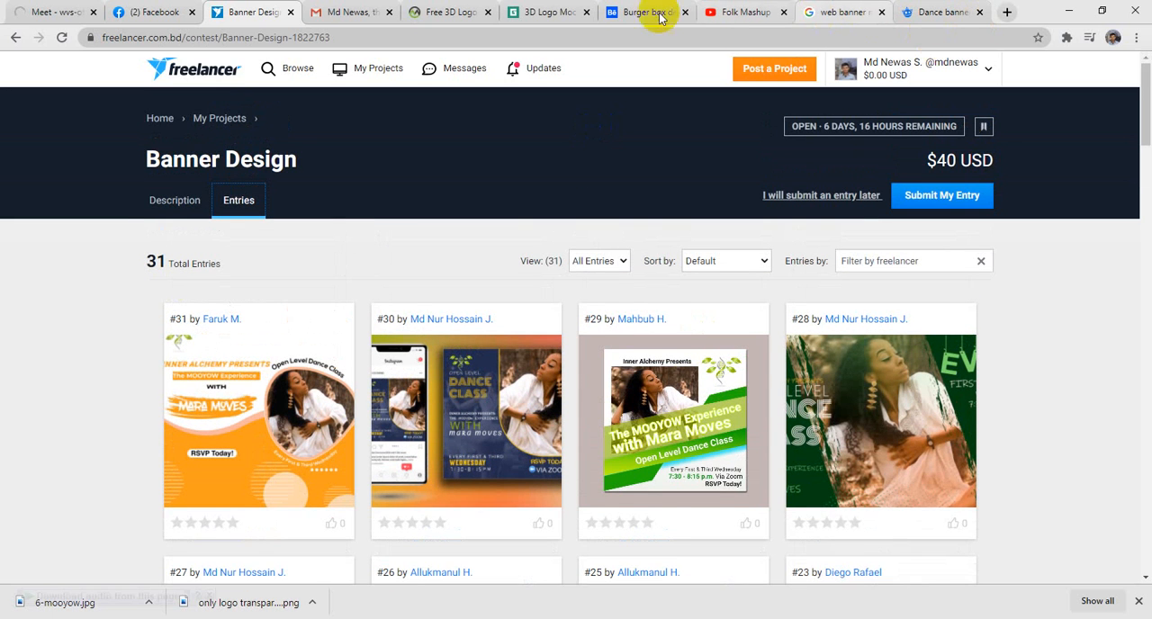
- Return to the Google Meet page and retry rejoining the meeting
left_click(43, 12)
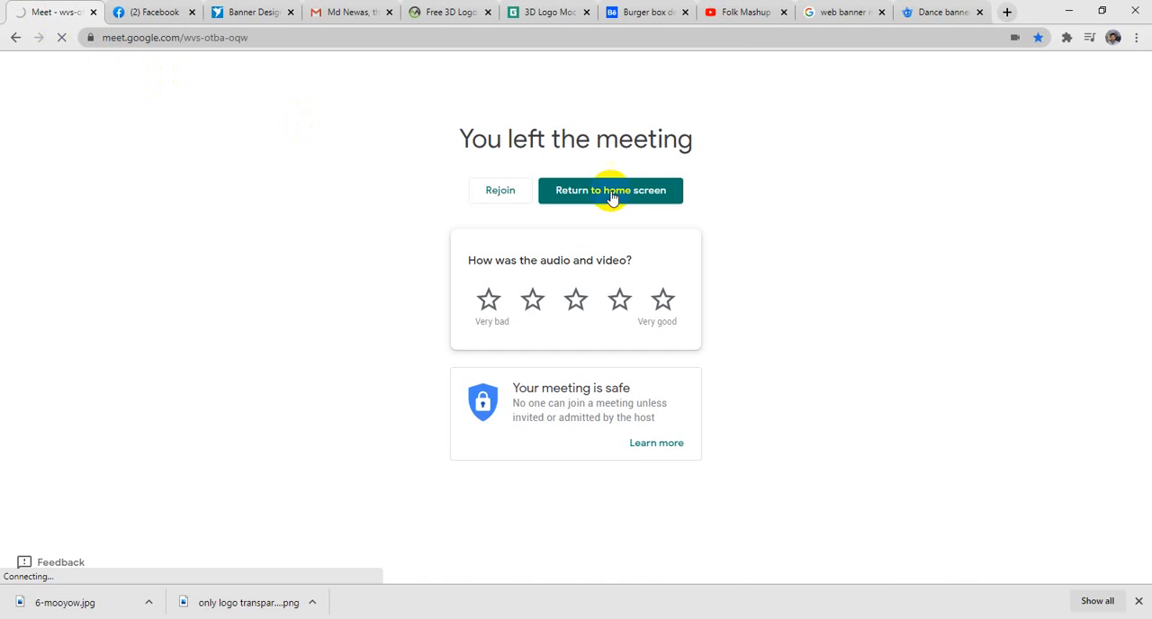
left_click(489, 195)
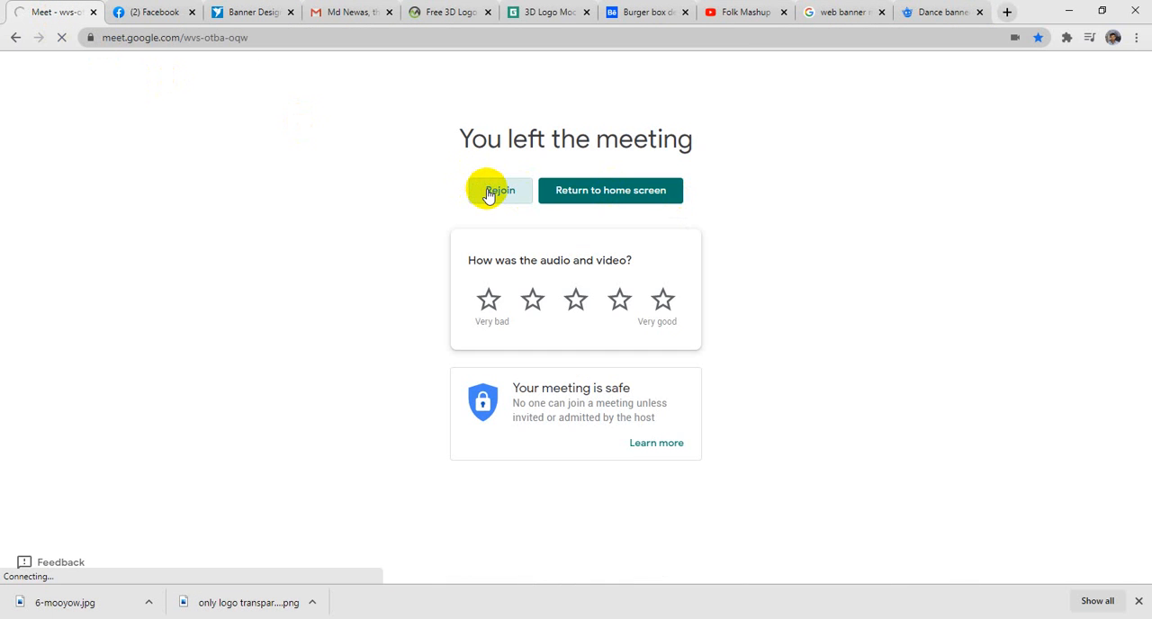